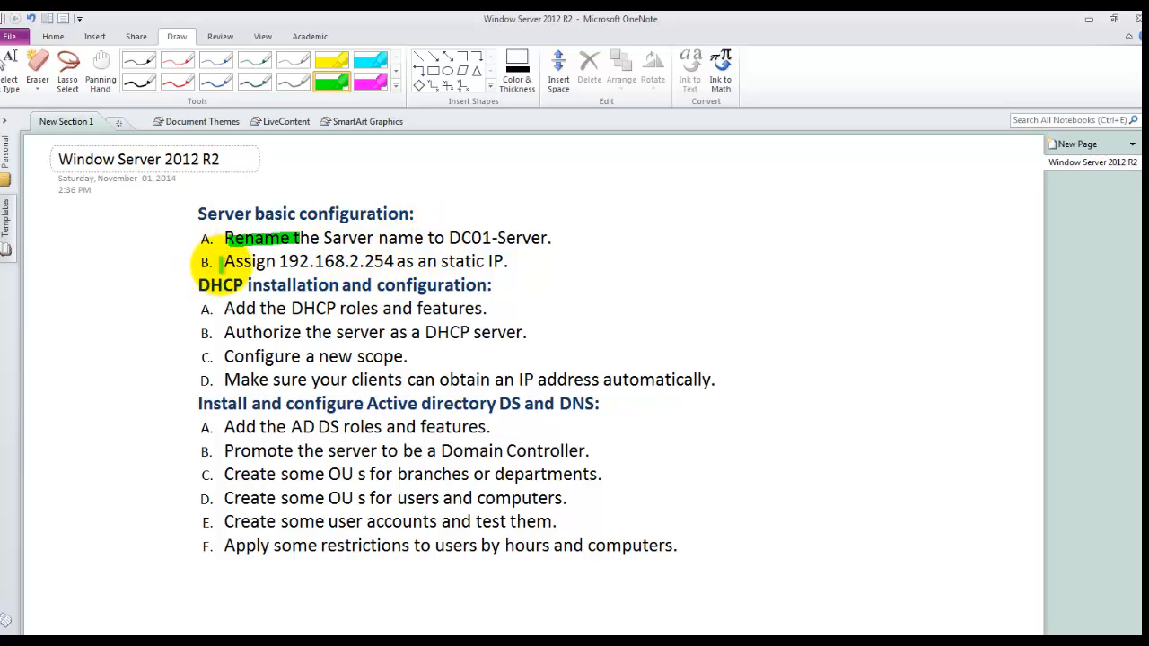
Highlight item B 'Assign 192.168.2.254' in green on the OneNote checklist.
left_click_drag(221, 261, 409, 261)
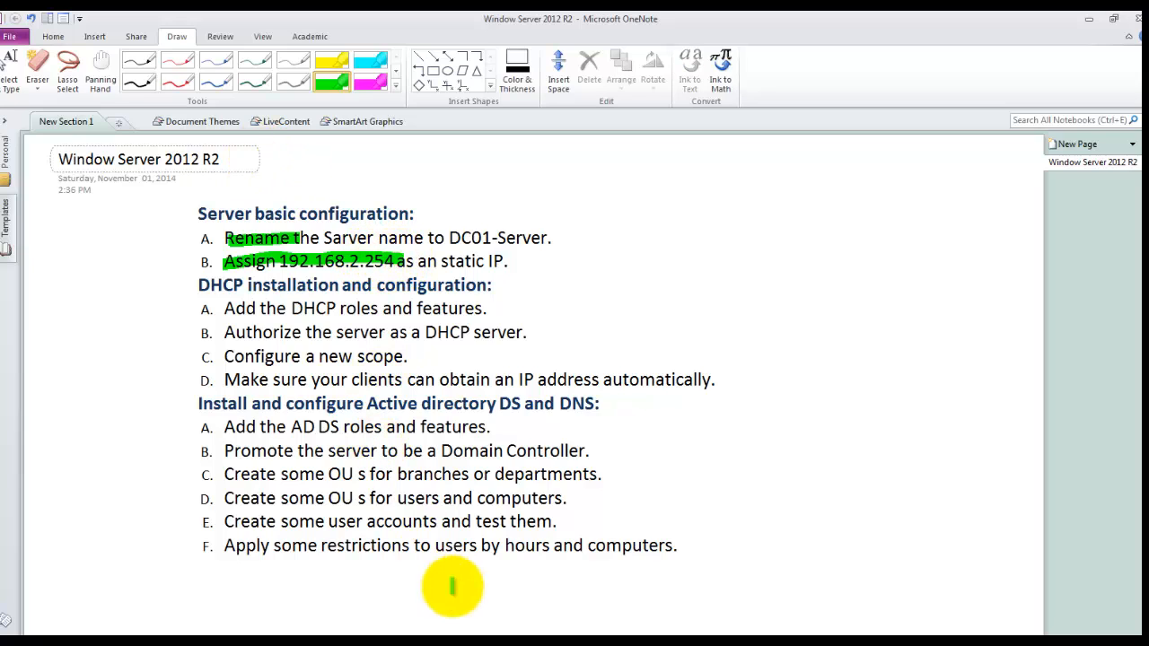
left_click(384, 625)
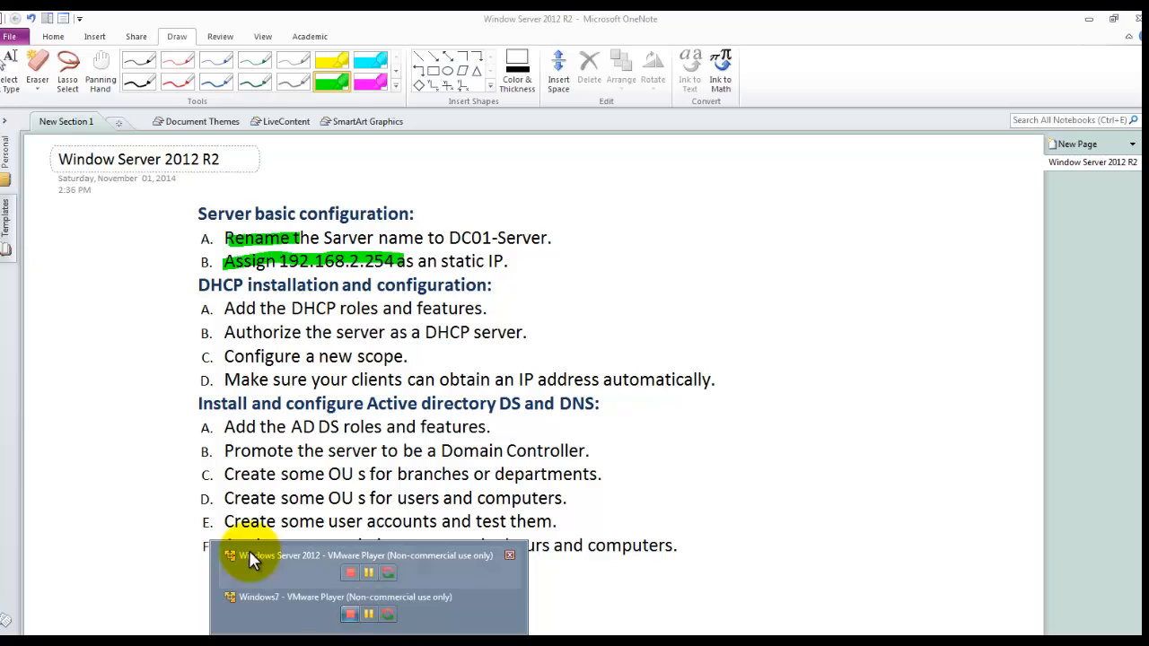
In the Windows Server VM, open This PC's Properties from the Start screen.
left_click(256, 556)
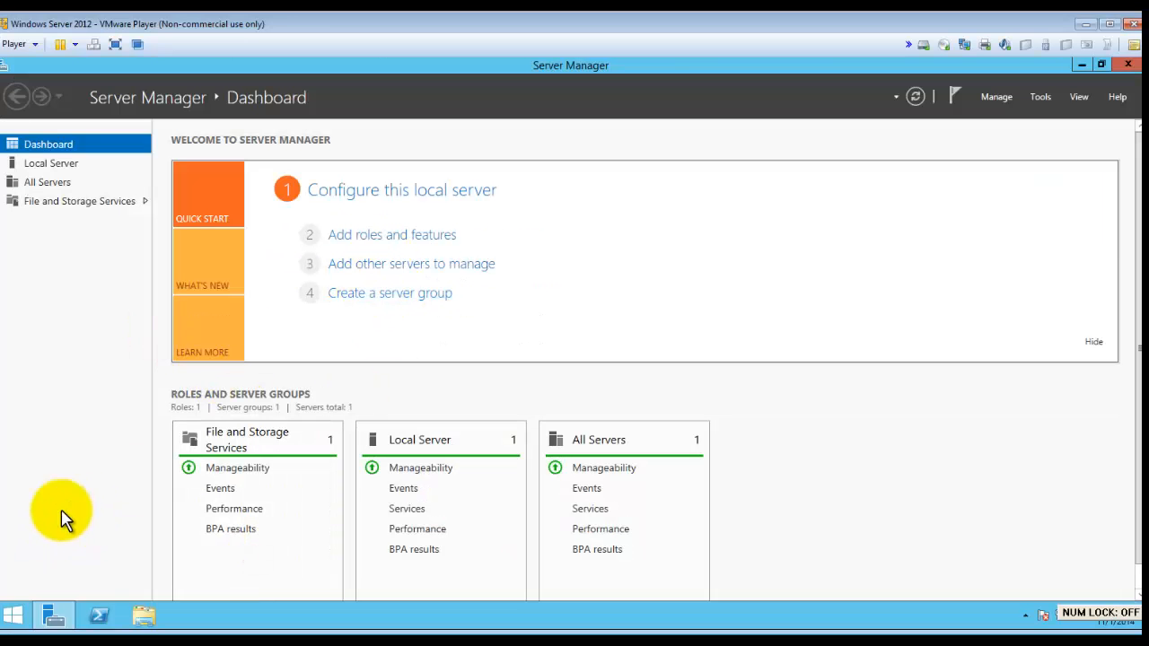
left_click(12, 615)
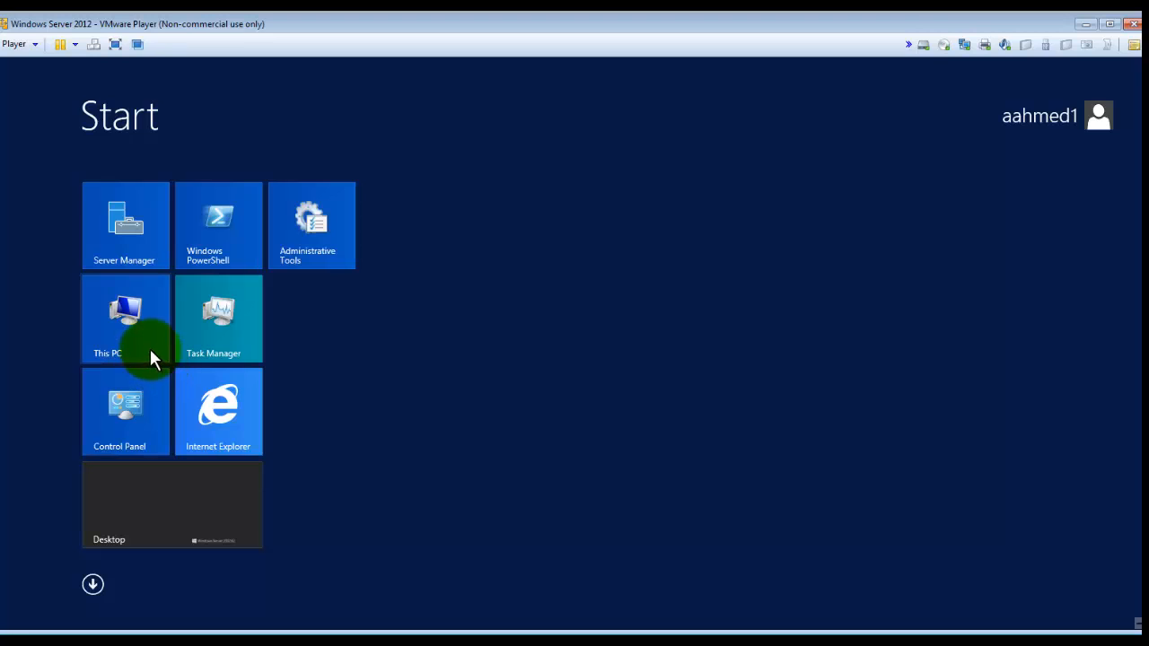
right_click(139, 325)
right_click(139, 325)
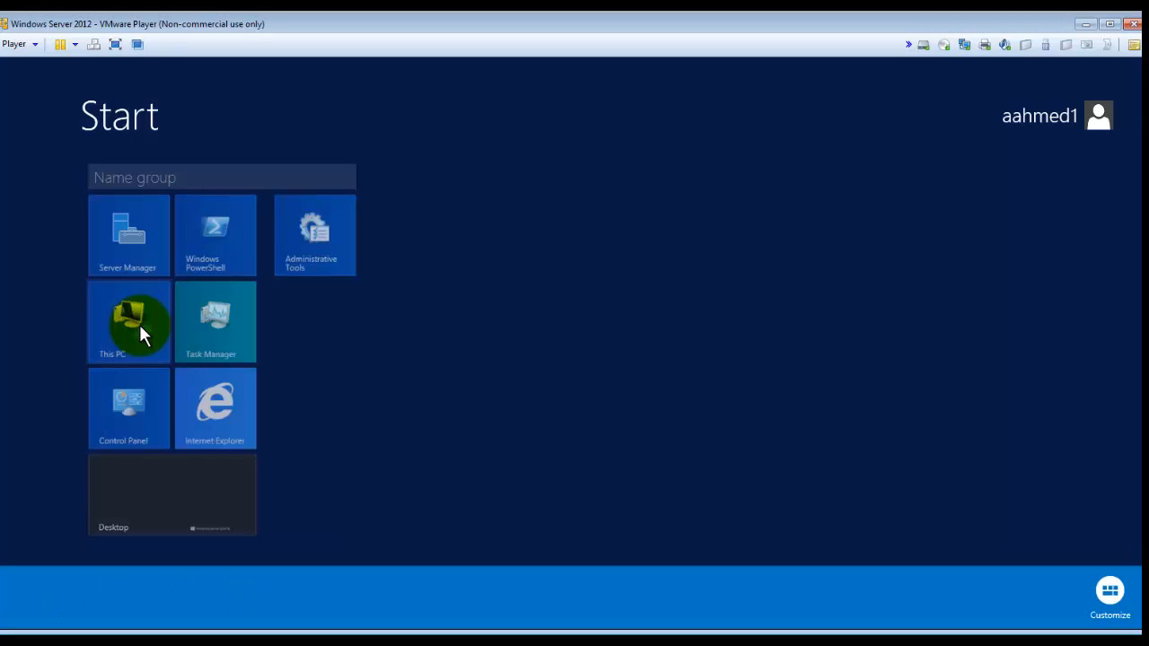
right_click(139, 325)
right_click(139, 324)
right_click(139, 324)
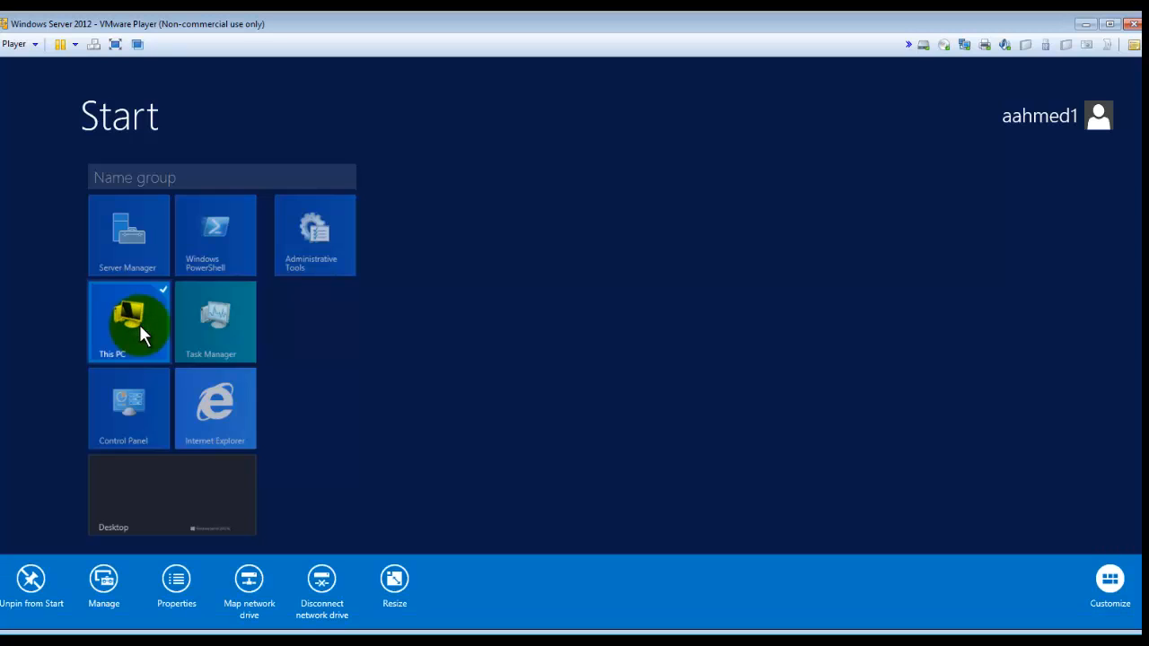
left_click(183, 579)
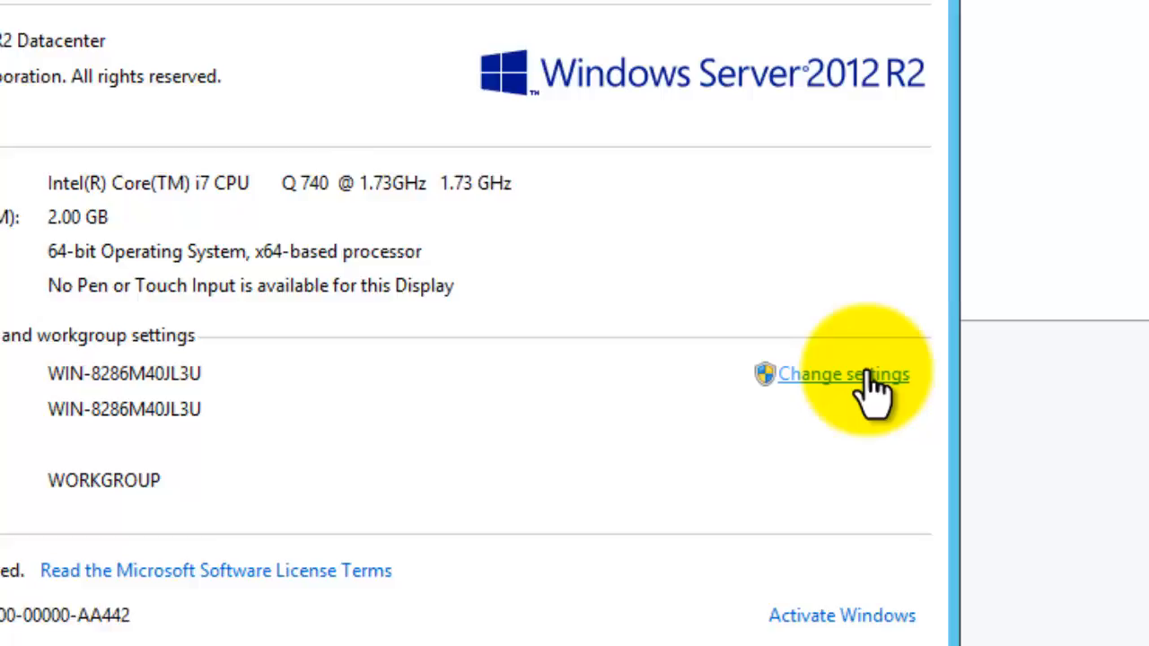
Change the computer name to Server-2012-DC01, accepting the NetBIOS and restart notices.
left_click(896, 385)
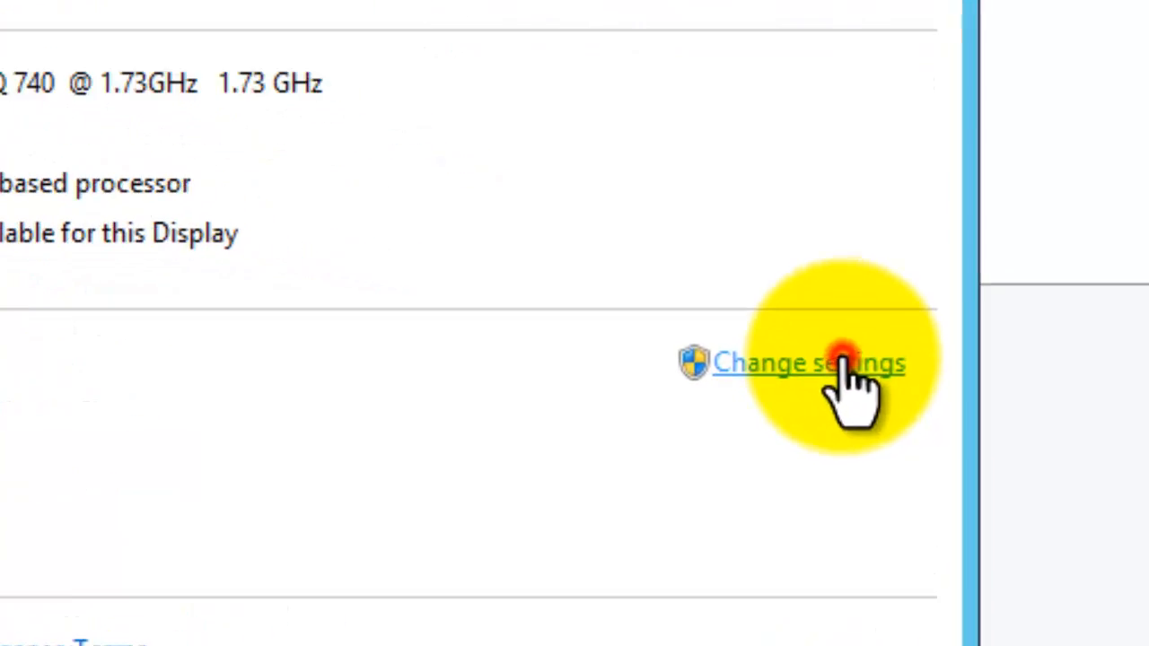
left_click(345, 325)
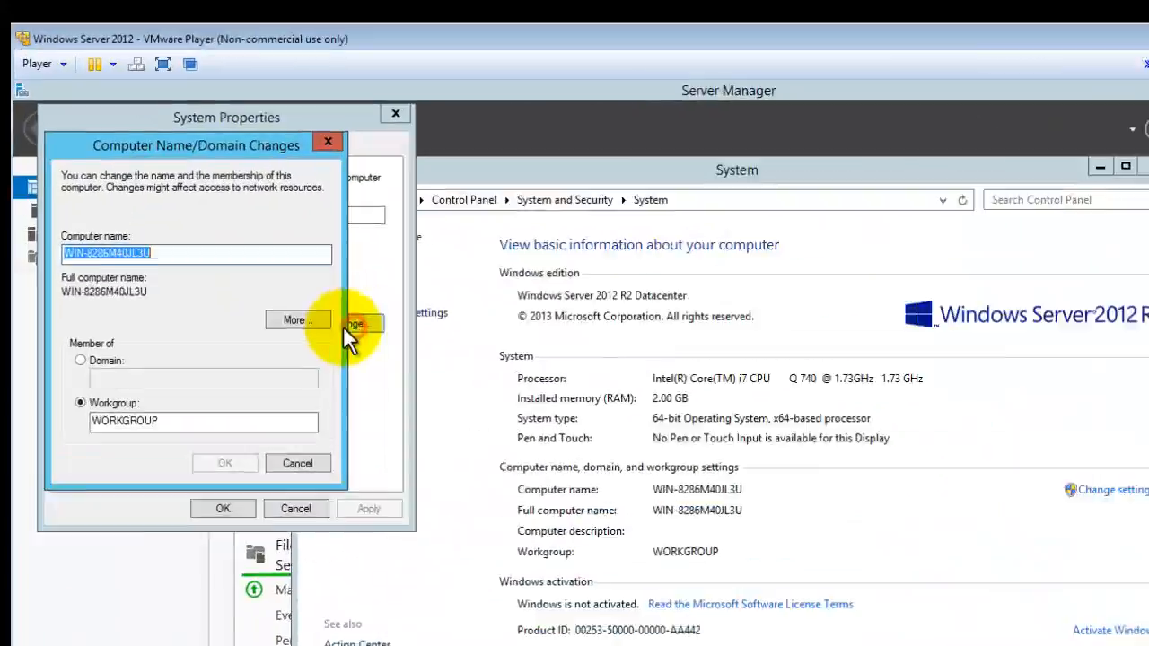
left_click_drag(158, 253, 62, 253)
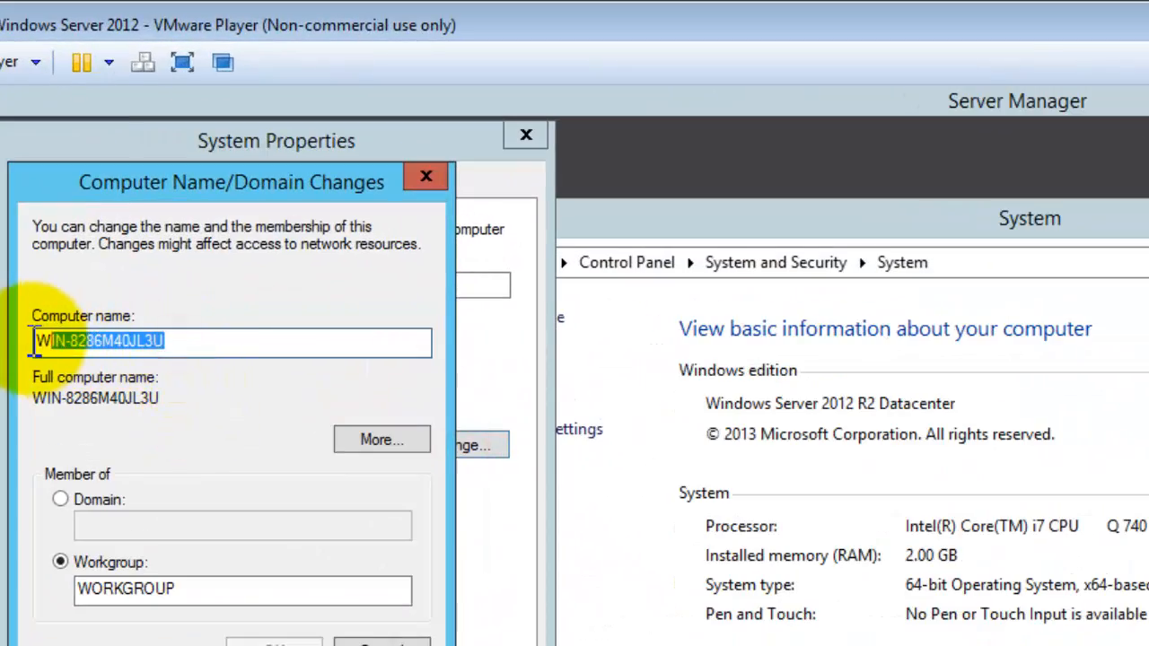
left_click_drag(38, 342, 34, 343)
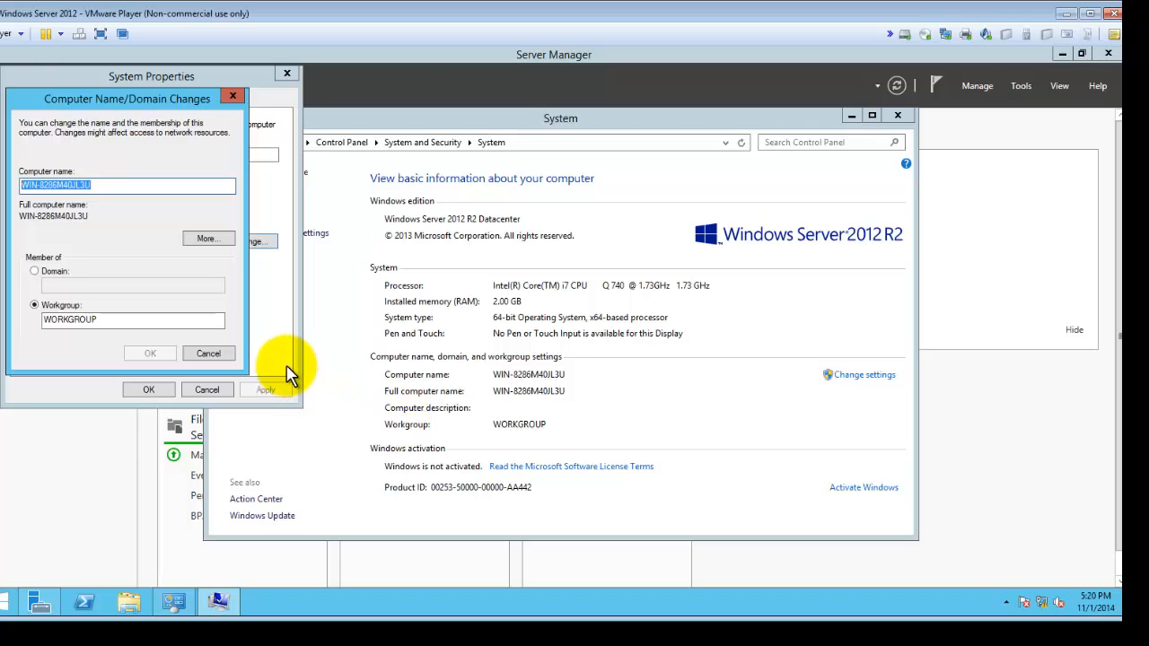
type("W")
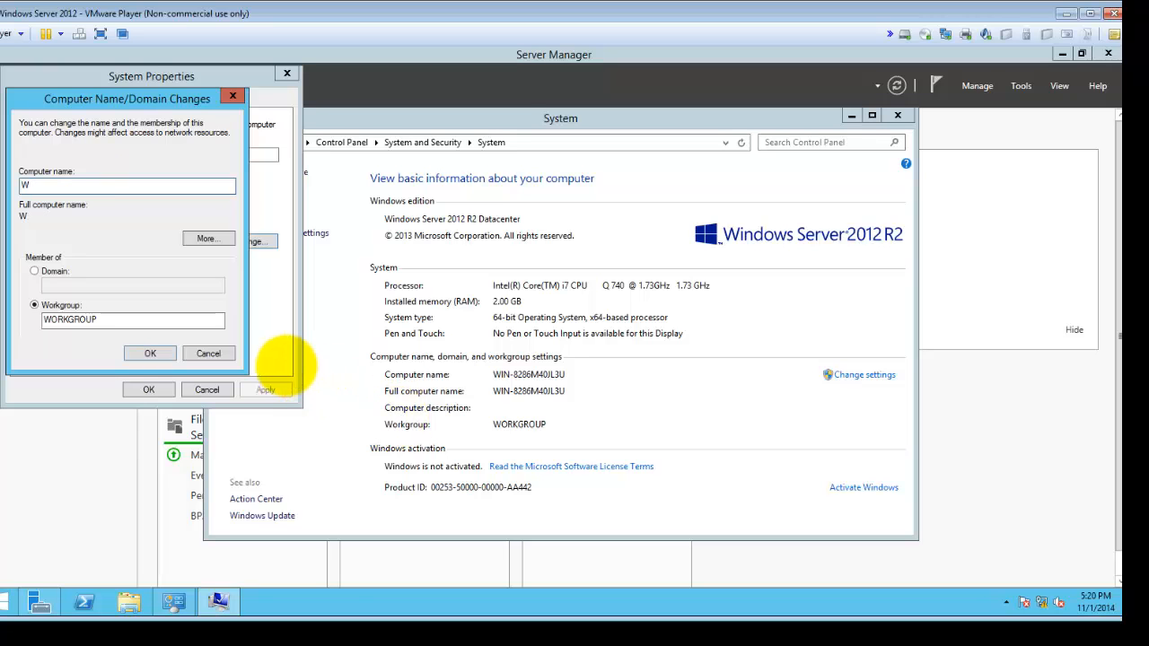
key("BackSpace")
type("Server-")
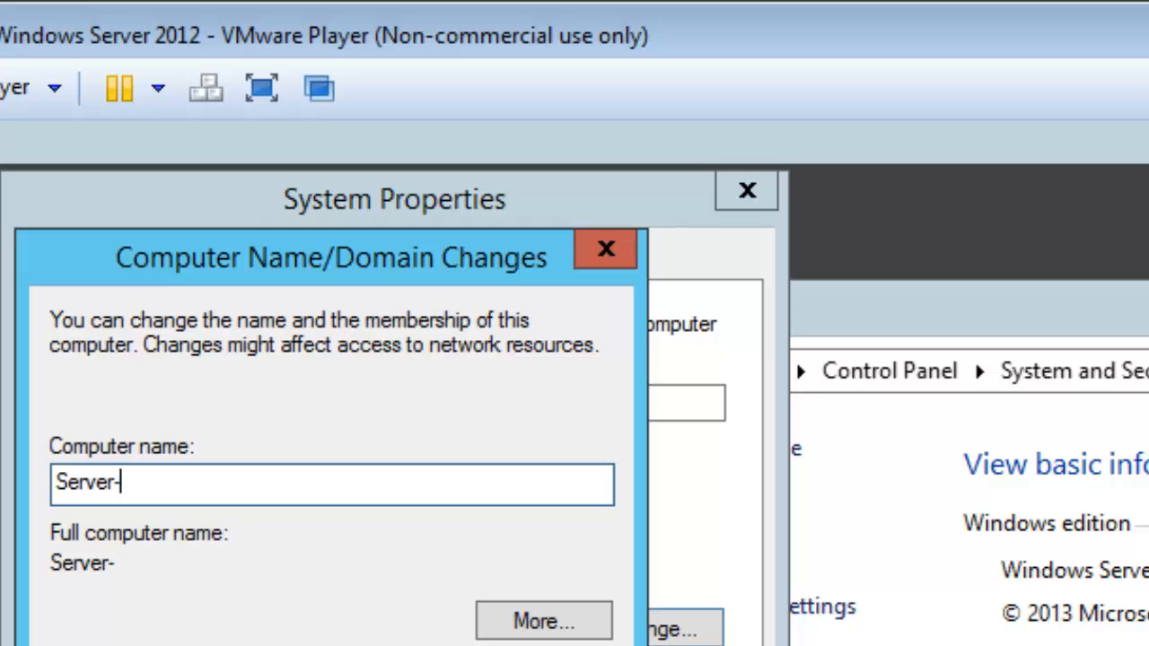
type("2012-")
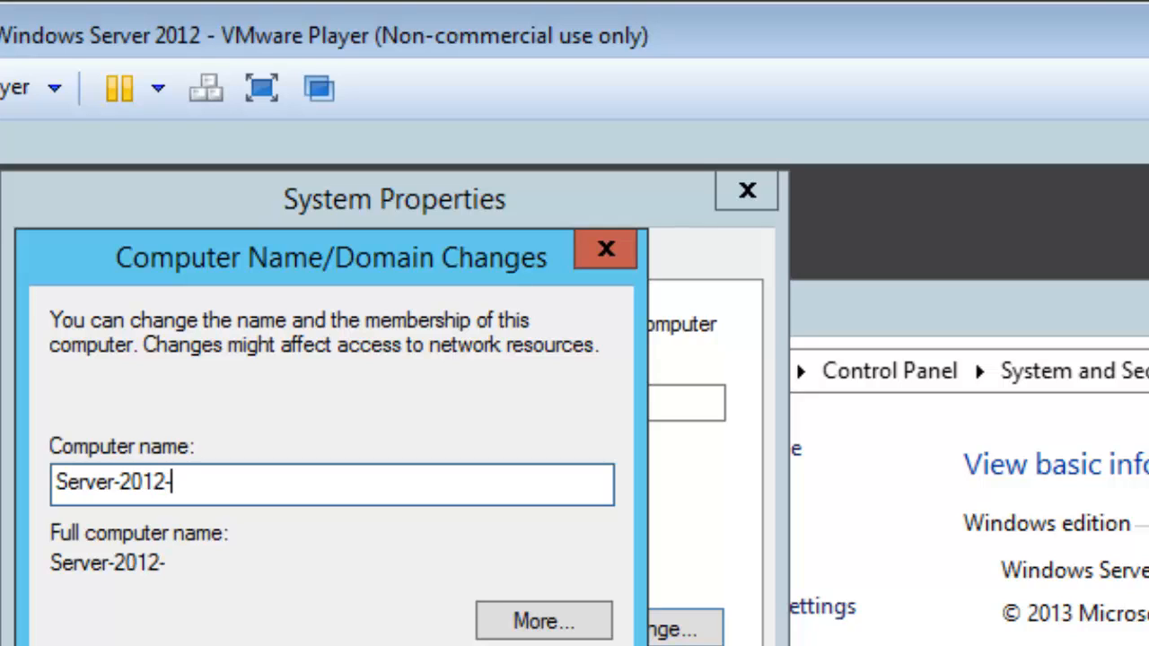
type("DC01")
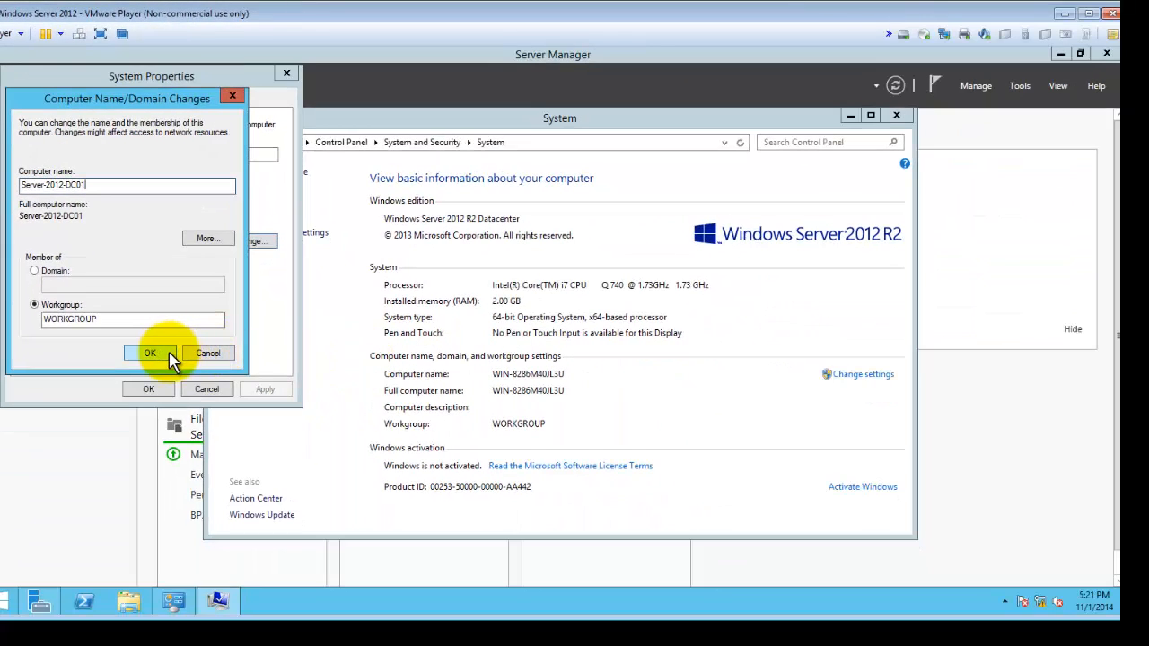
left_click(170, 353)
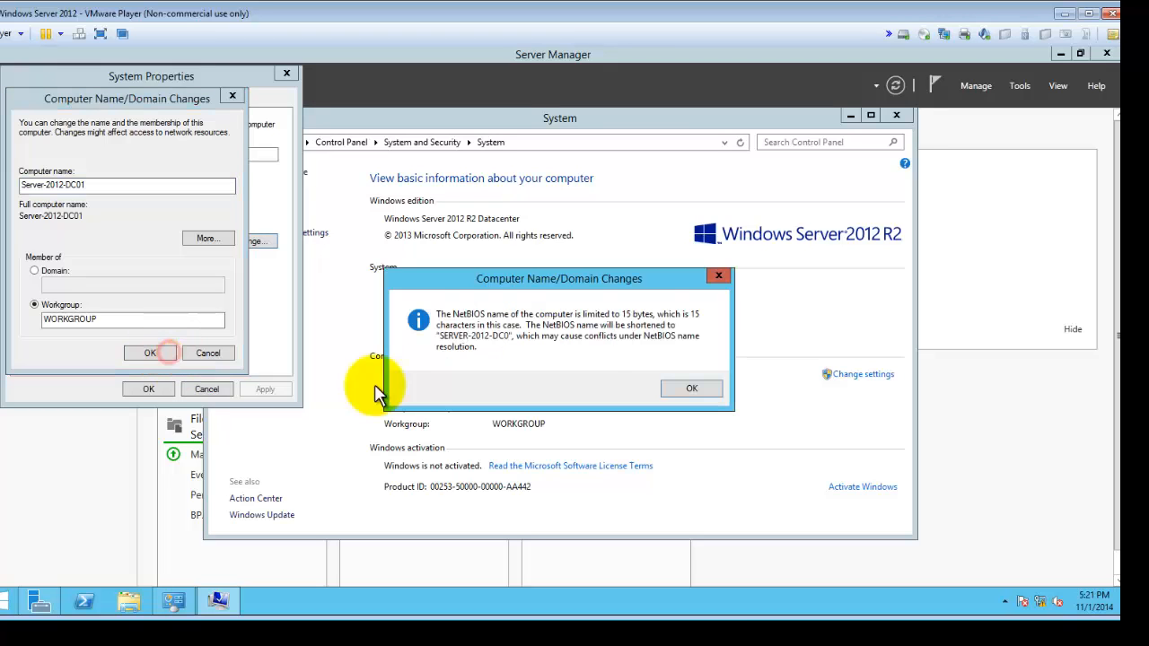
left_click(668, 387)
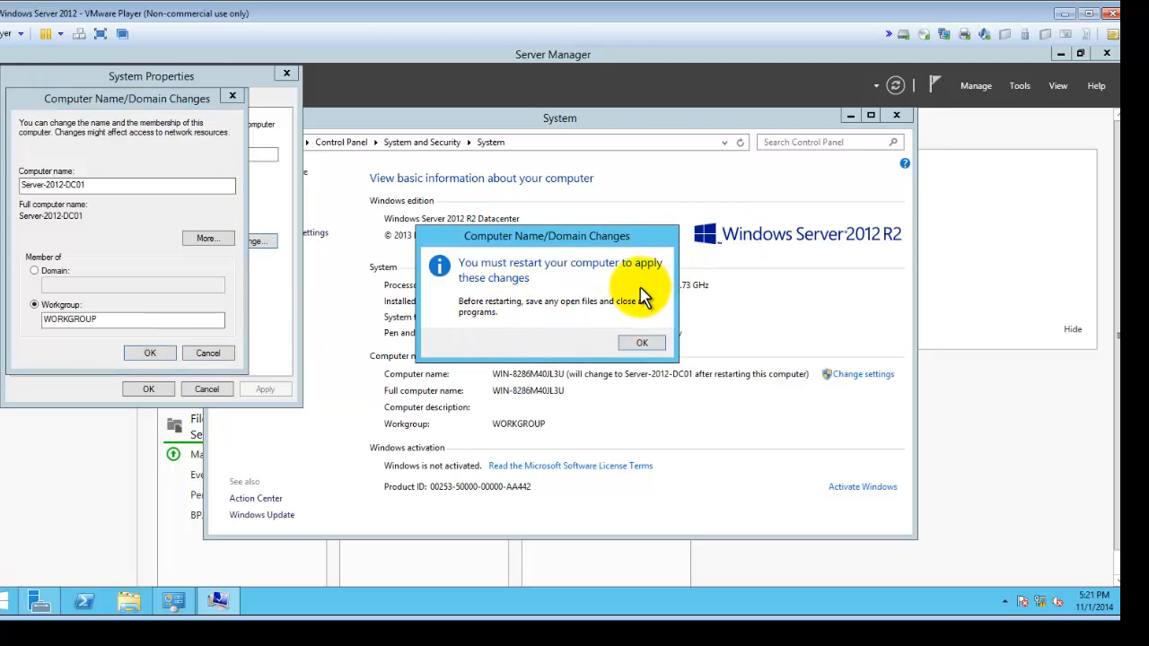
left_click(642, 343)
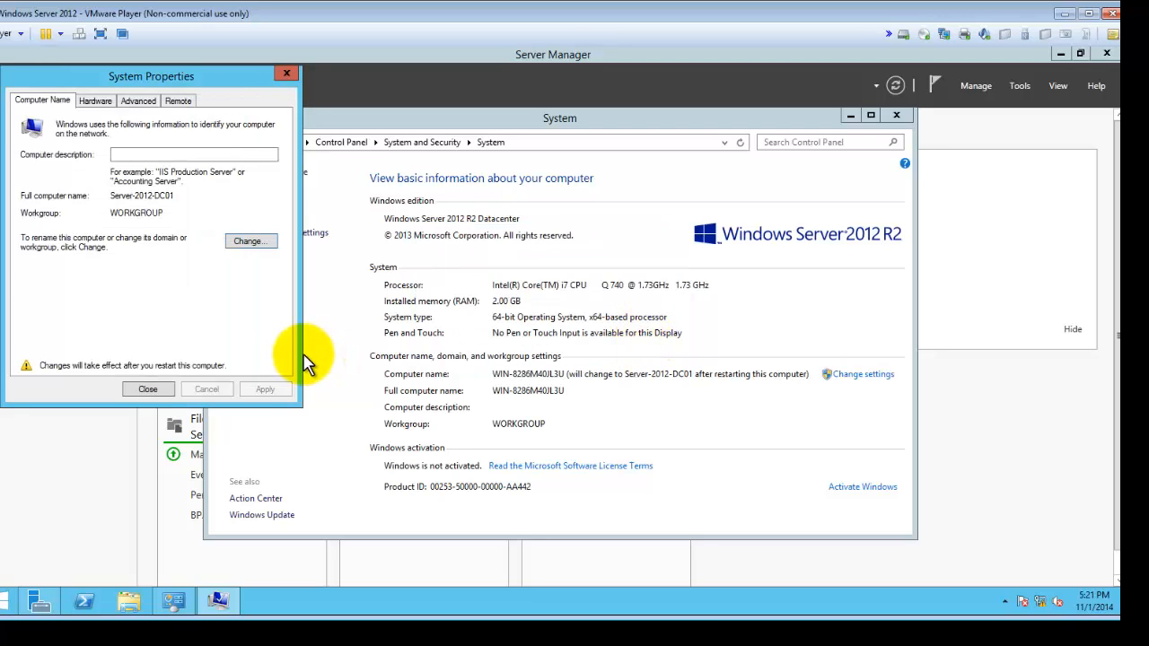
Open Ethernet0's IPv4 properties through the Network and Sharing Center.
left_click(148, 388)
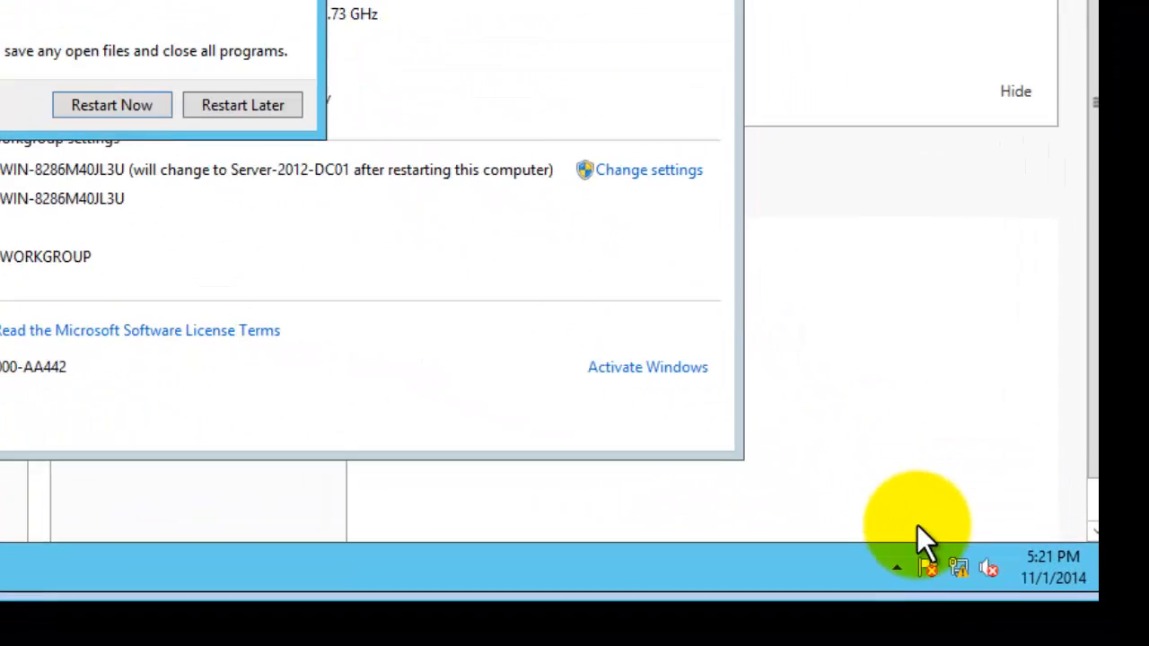
right_click(1039, 601)
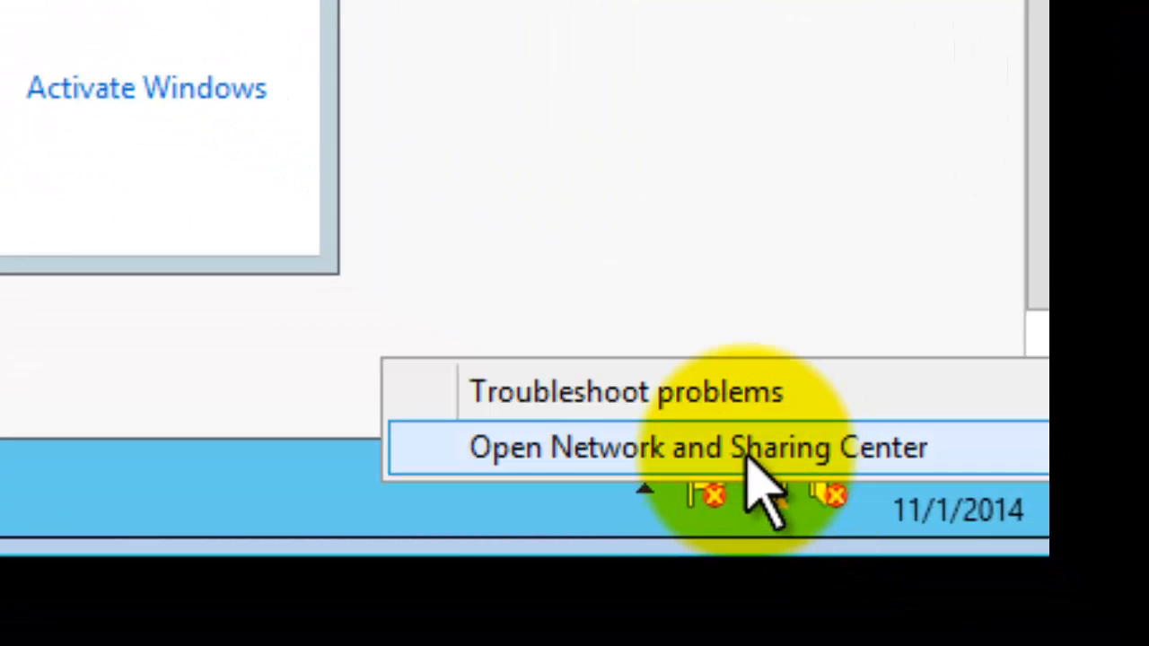
left_click(747, 451)
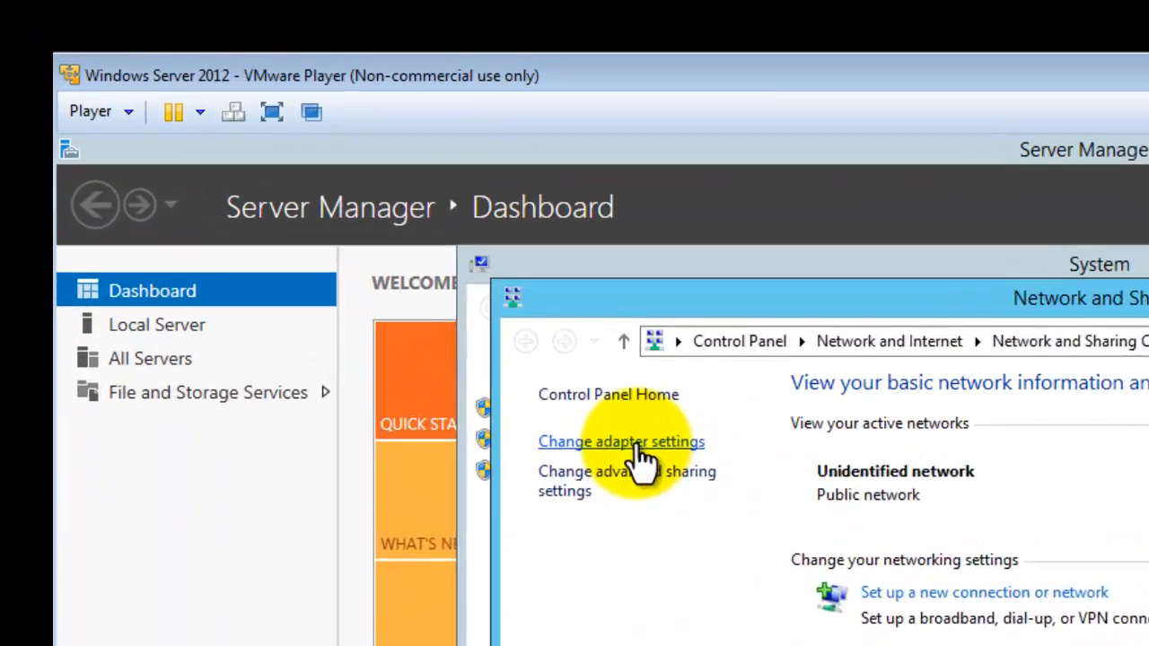
left_click(642, 458)
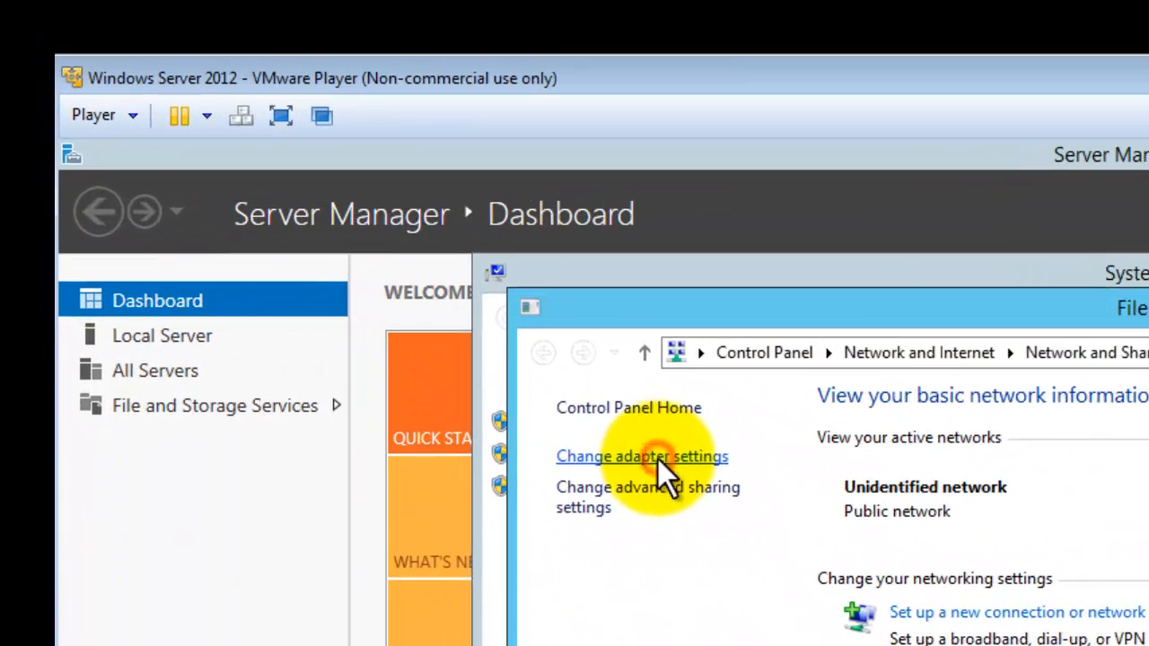
left_click(666, 448)
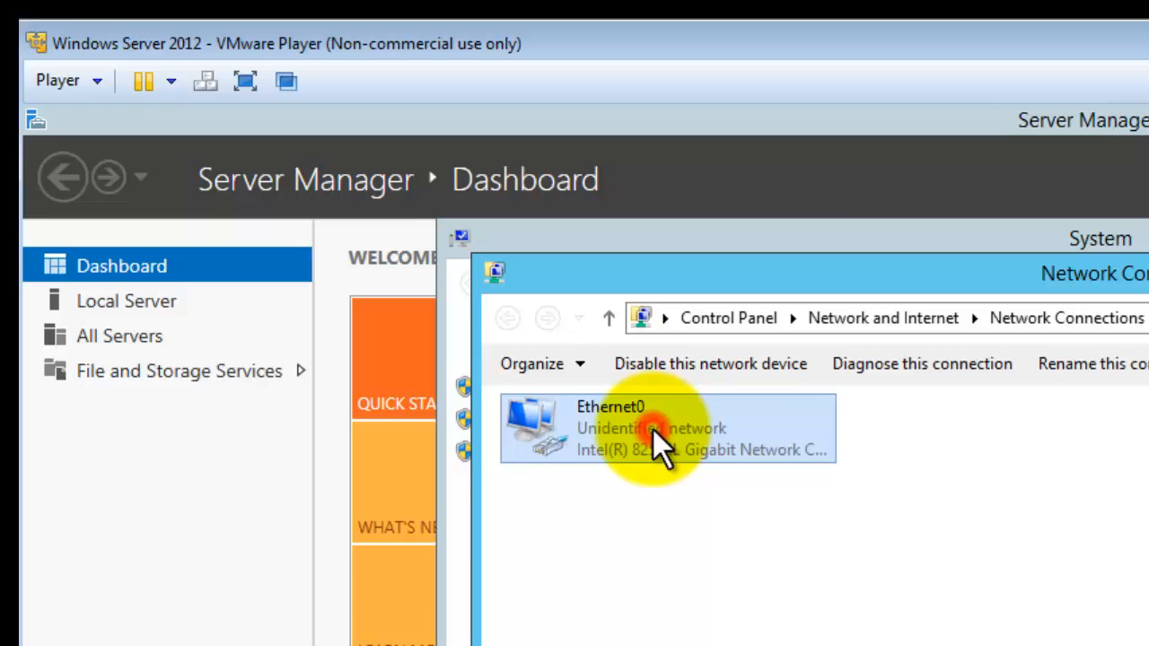
double_click(653, 429)
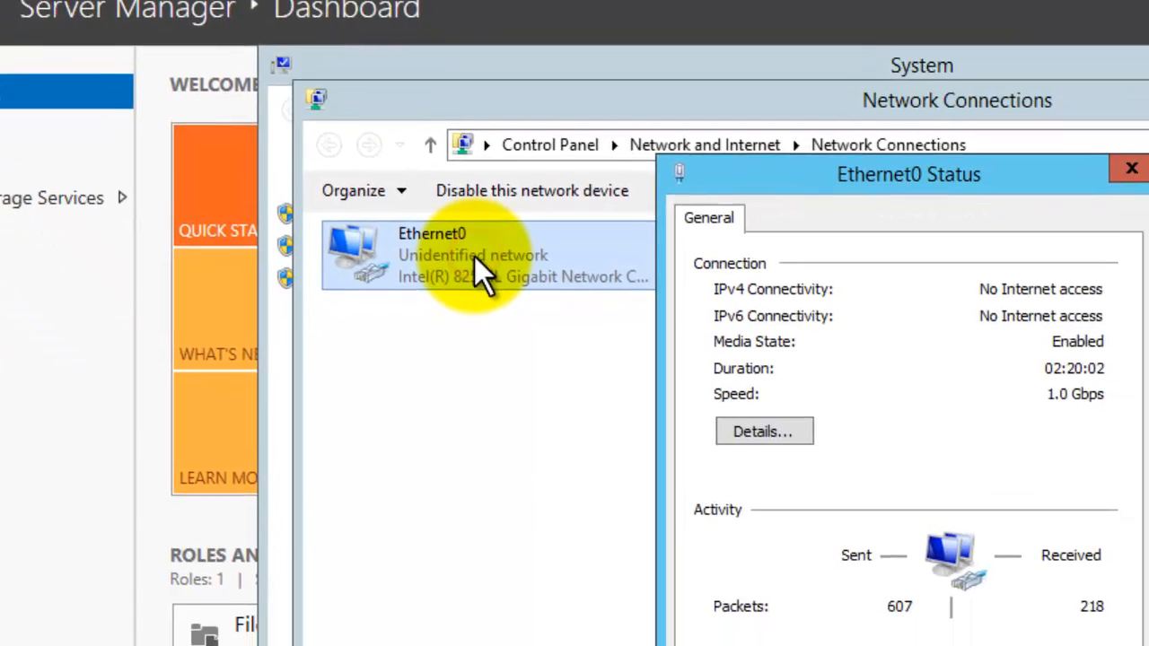
left_click(639, 524)
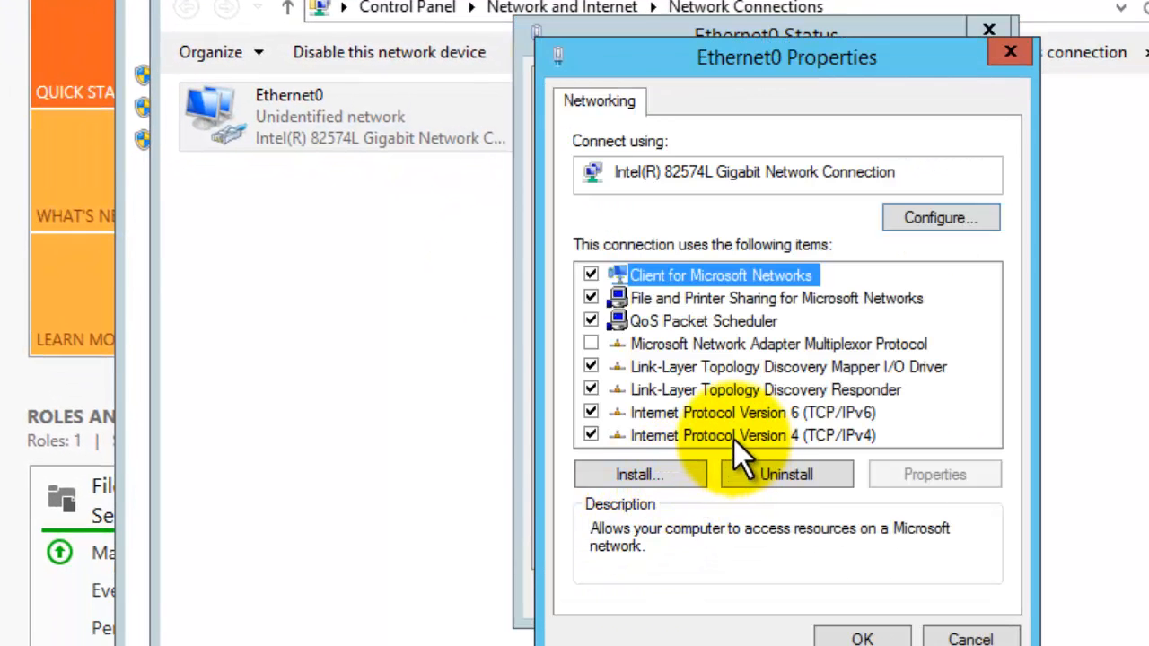
double_click(733, 436)
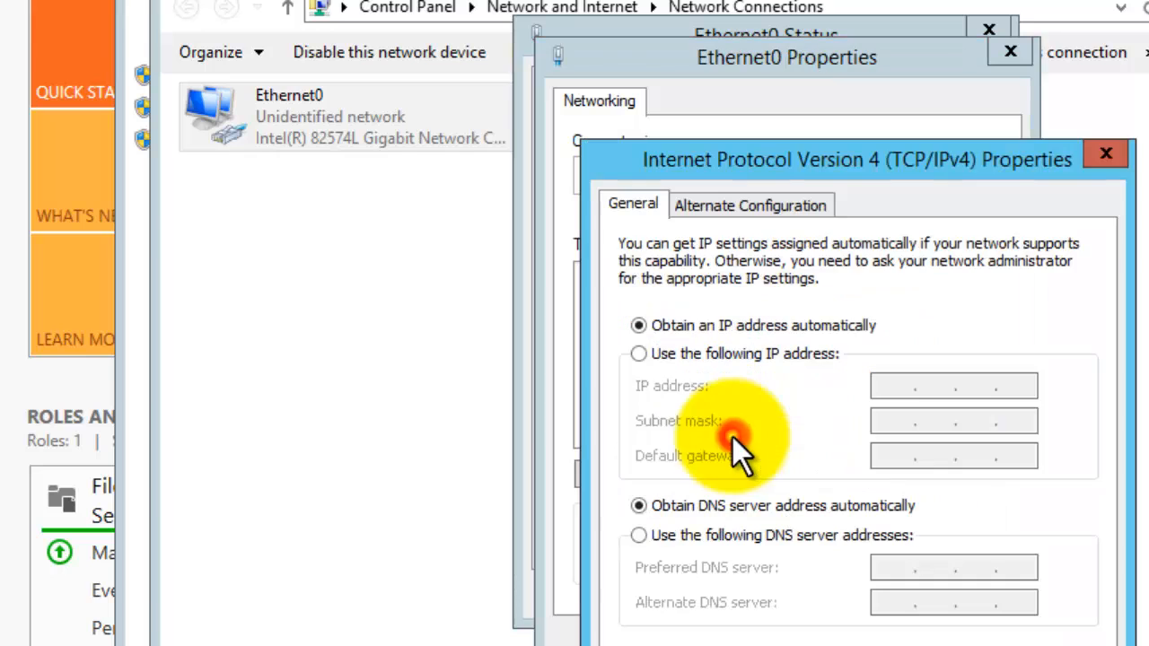
Set static IP 192.168.2.254, mask 255.255.255.0, preferred DNS 192.168.2.254, and save.
left_click(666, 355)
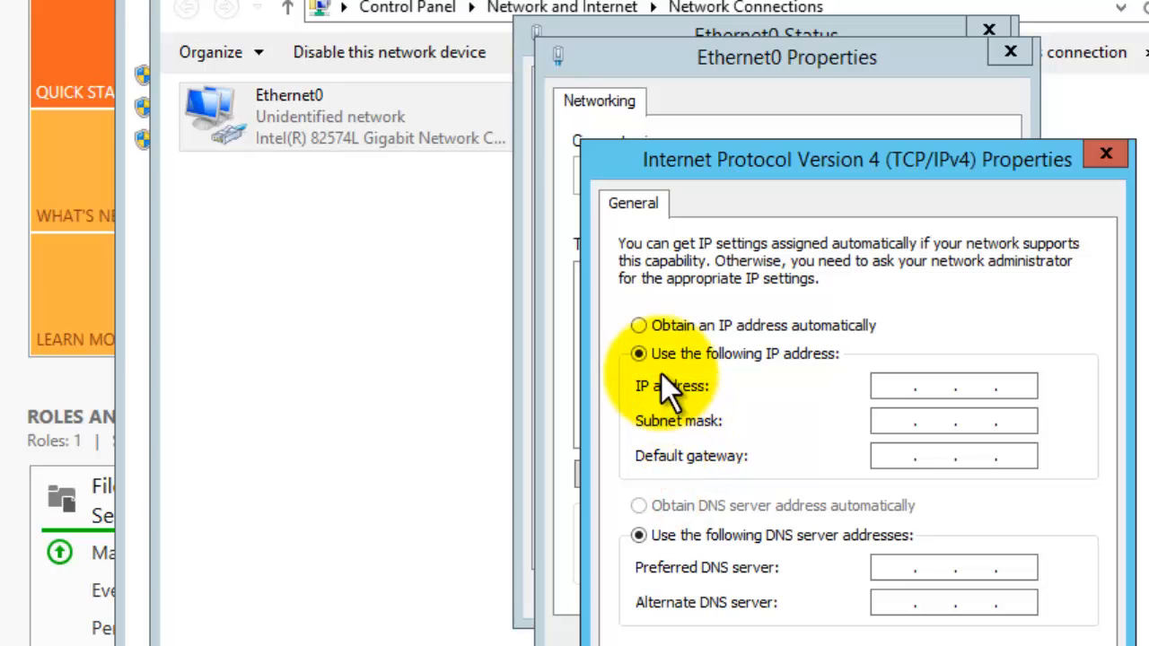
left_click(884, 387)
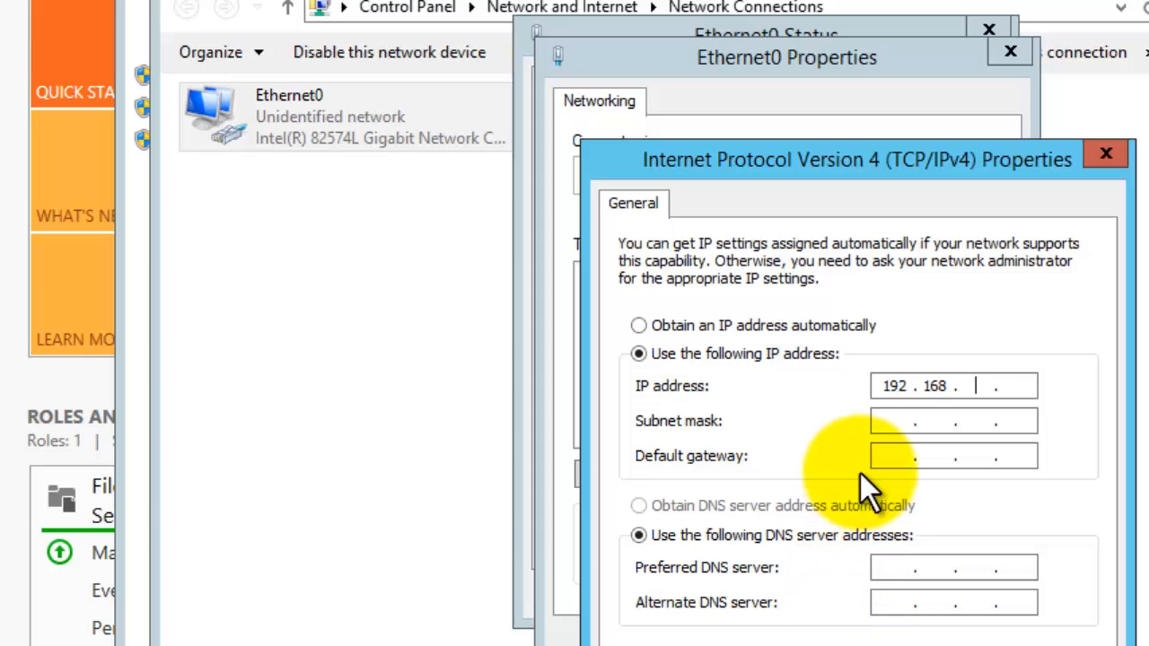
type("2.")
key("Tab")
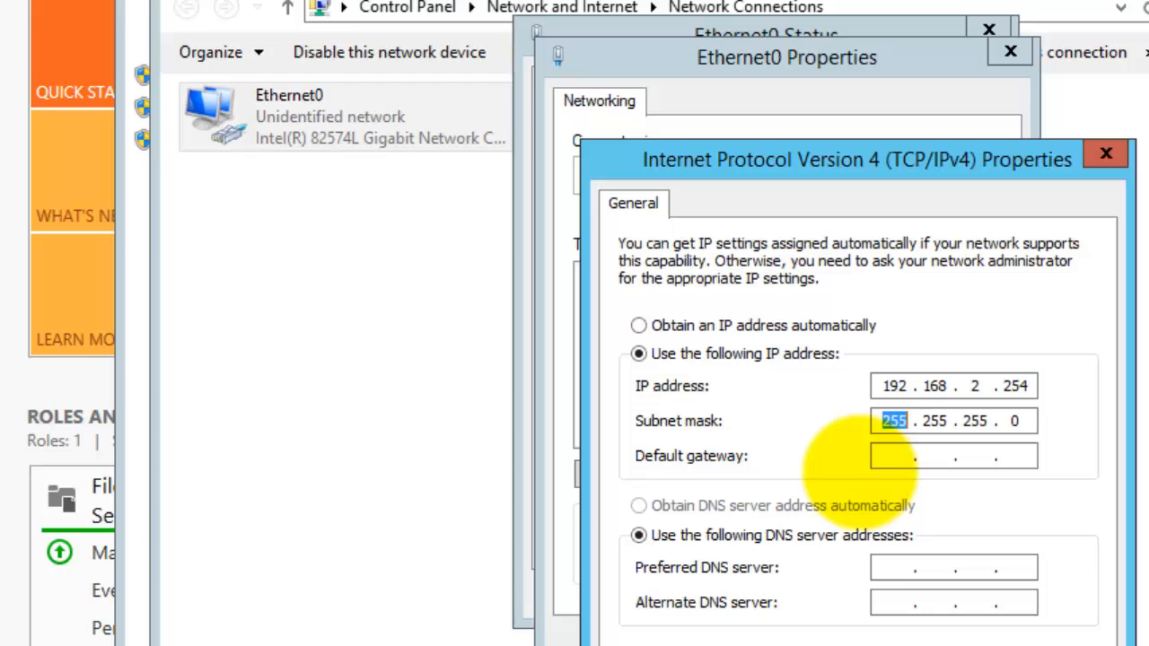
left_click(902, 458)
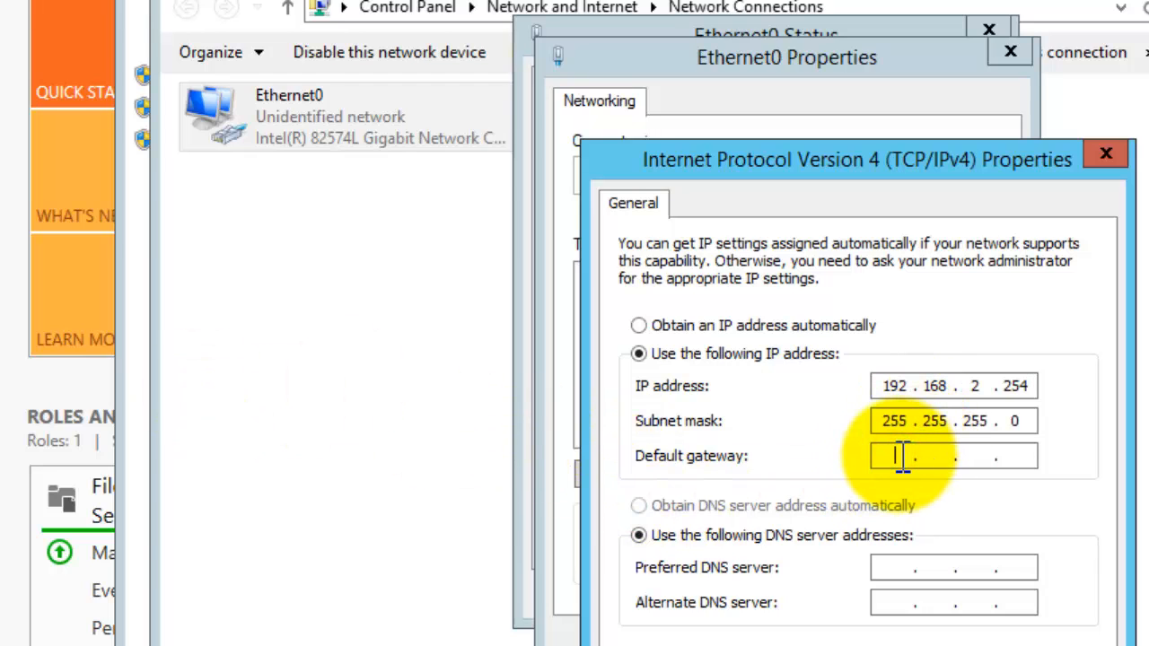
left_click(901, 570)
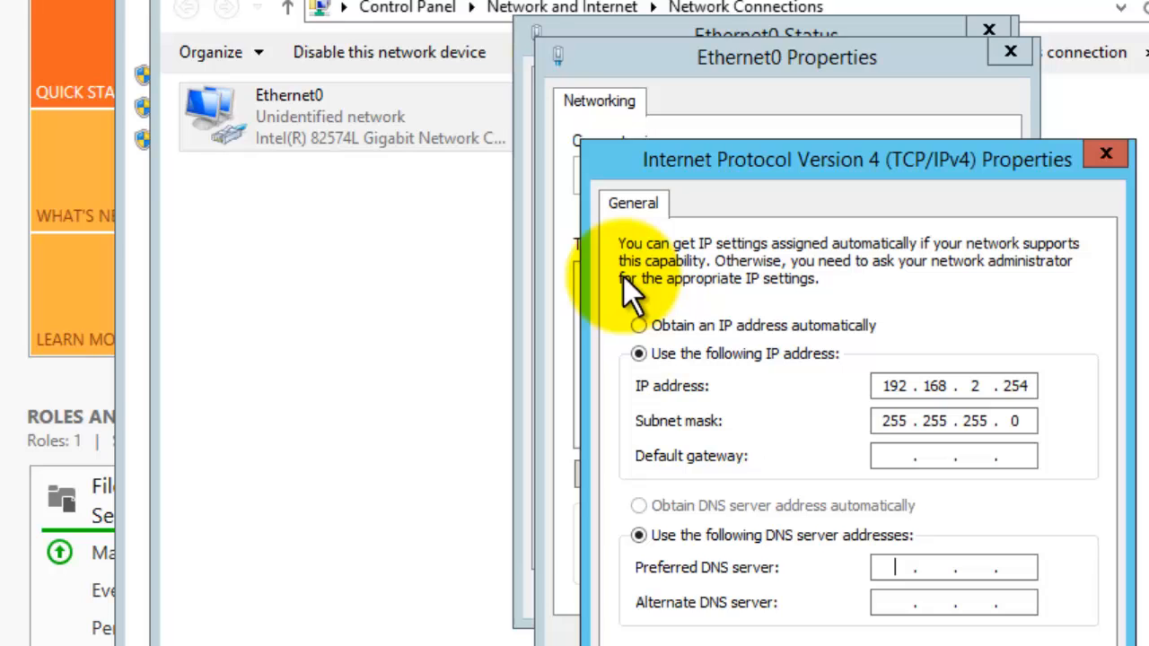
type("192 . 168 . 2 . 254")
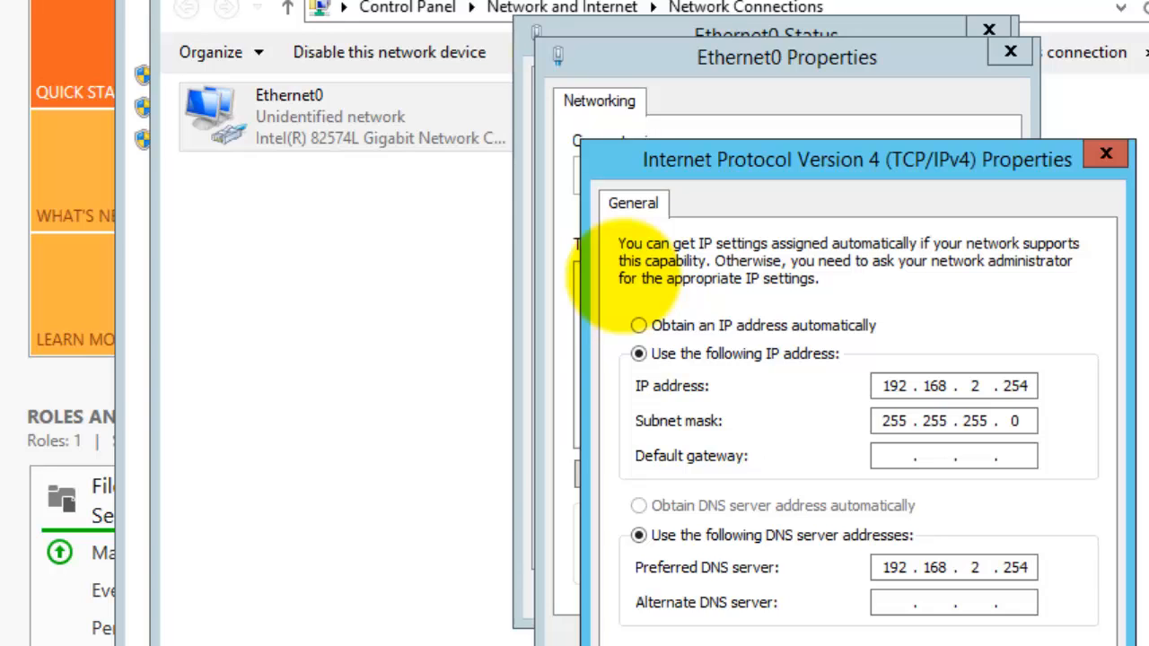
left_click(868, 603)
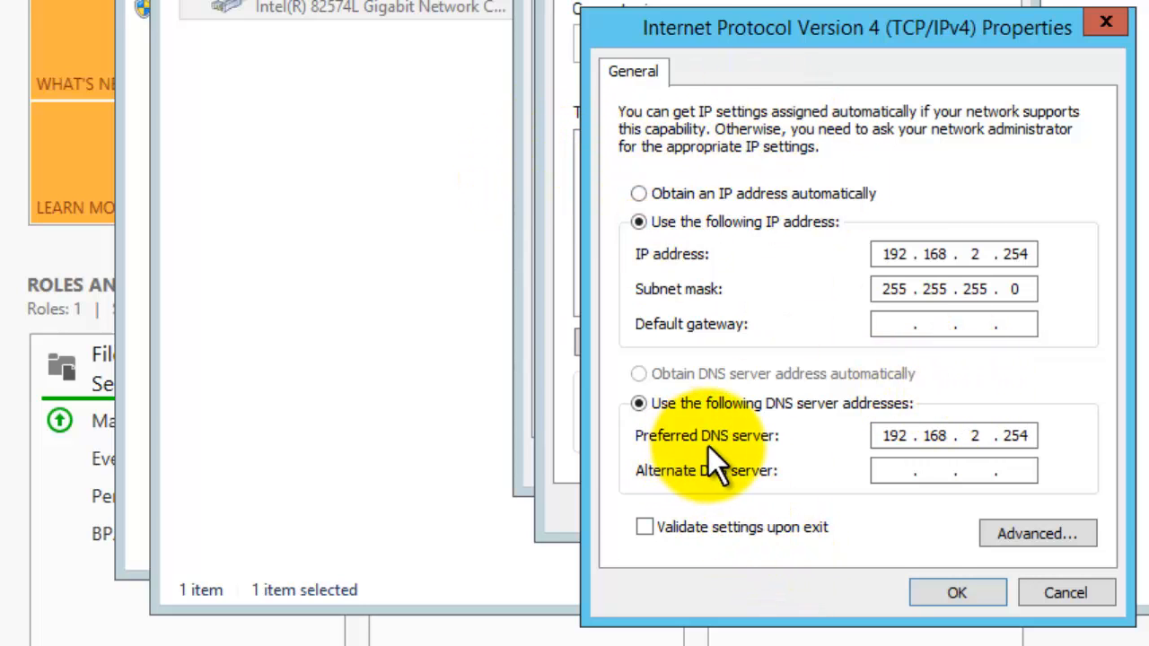
left_click(989, 595)
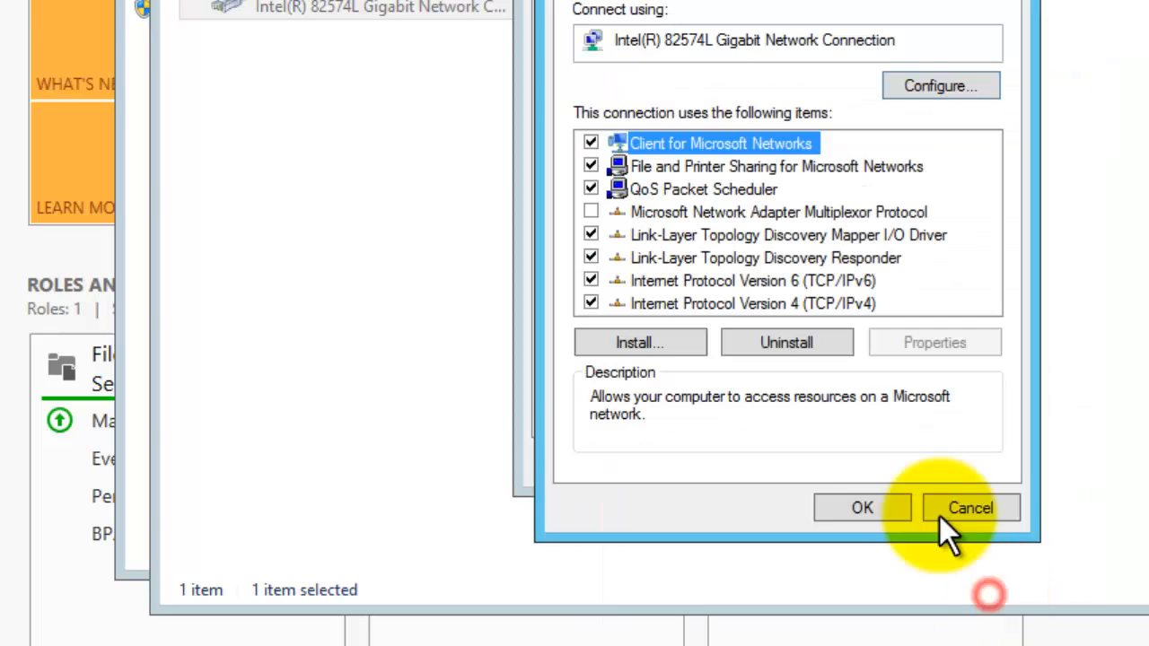
left_click(886, 507)
left_click(952, 471)
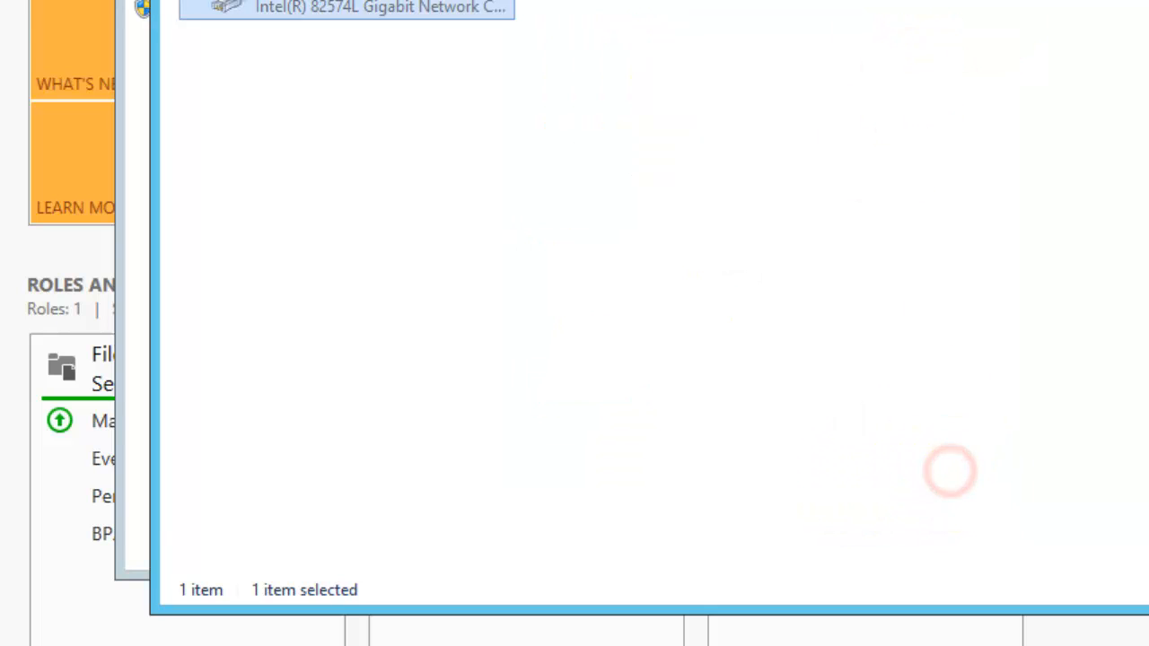
Close Network Connections and restart the server to apply the new name.
left_click(982, 172)
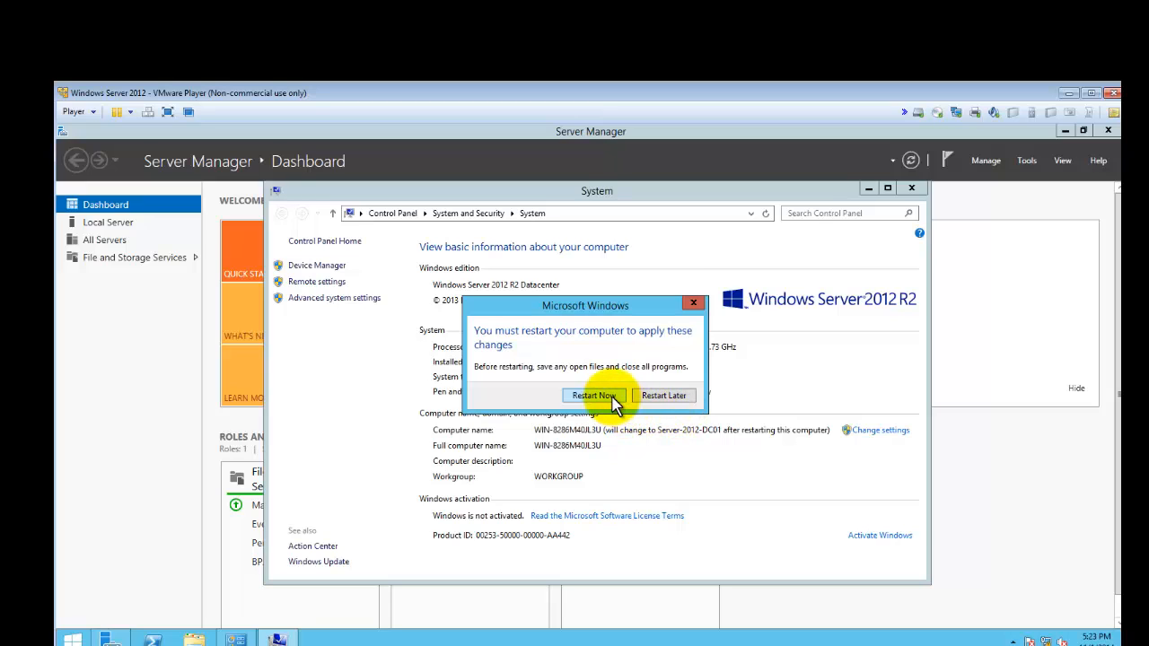
left_click(612, 397)
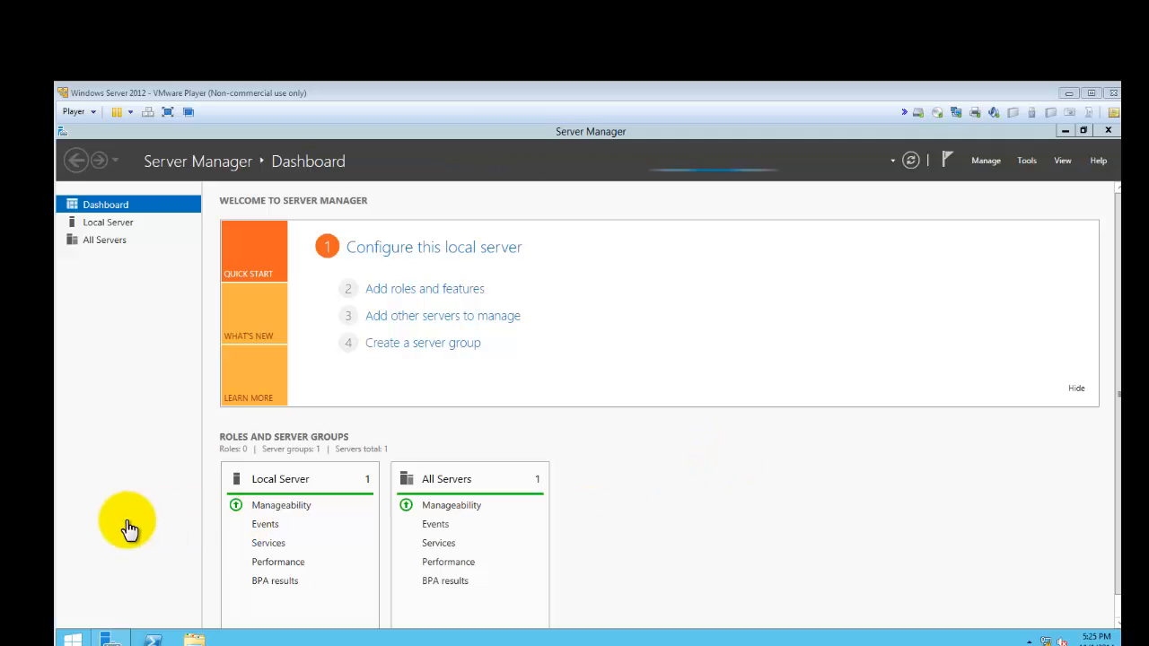
left_click(596, 481)
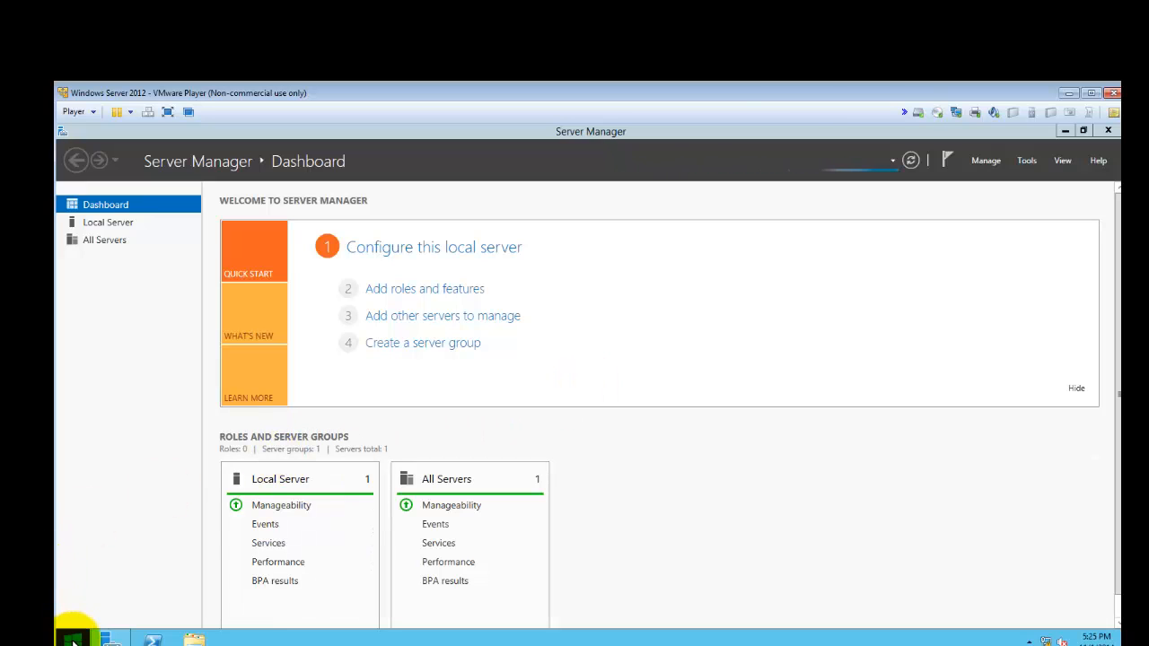
Sign out of the current user account from the Start screen.
left_click(72, 639)
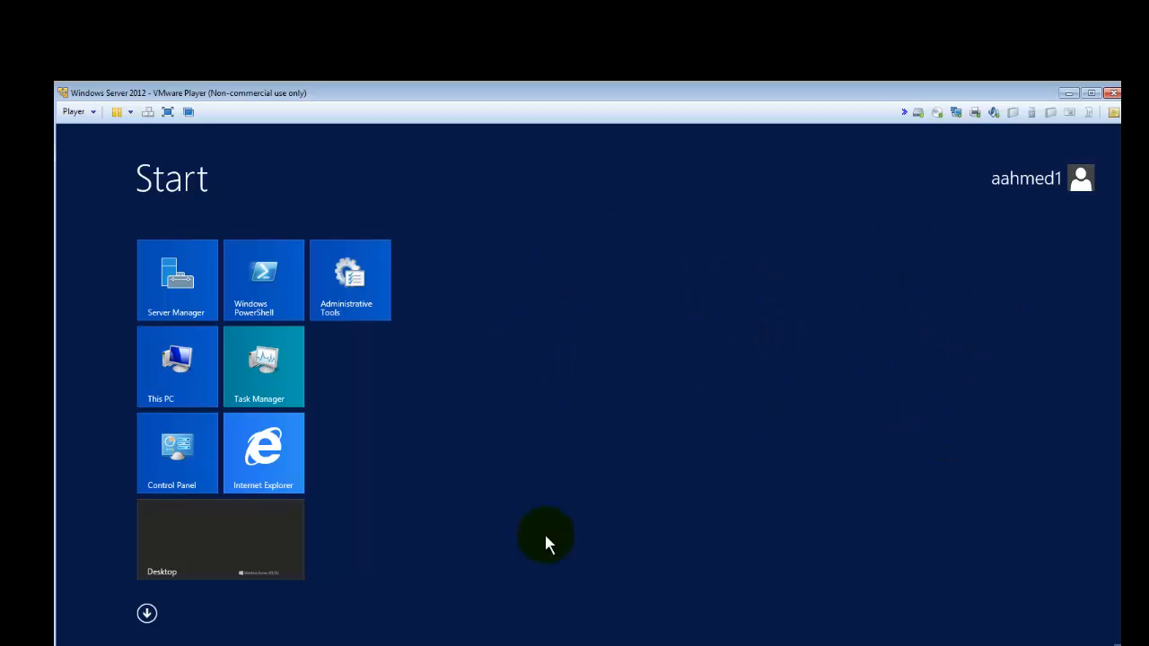
left_click(1016, 184)
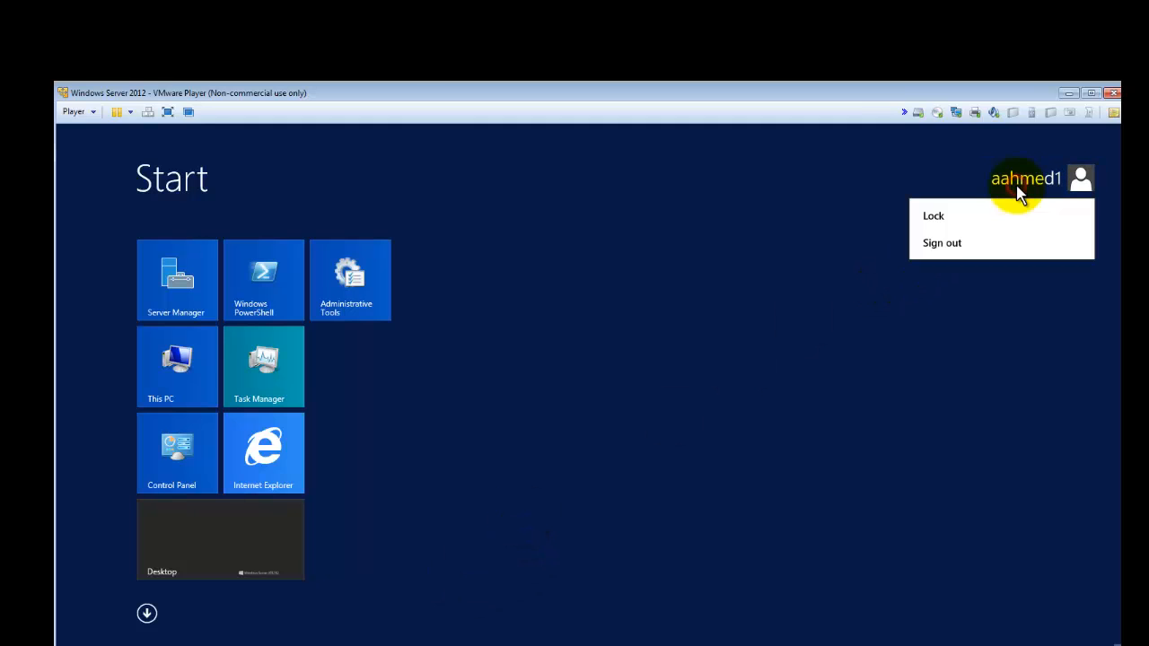
left_click(970, 243)
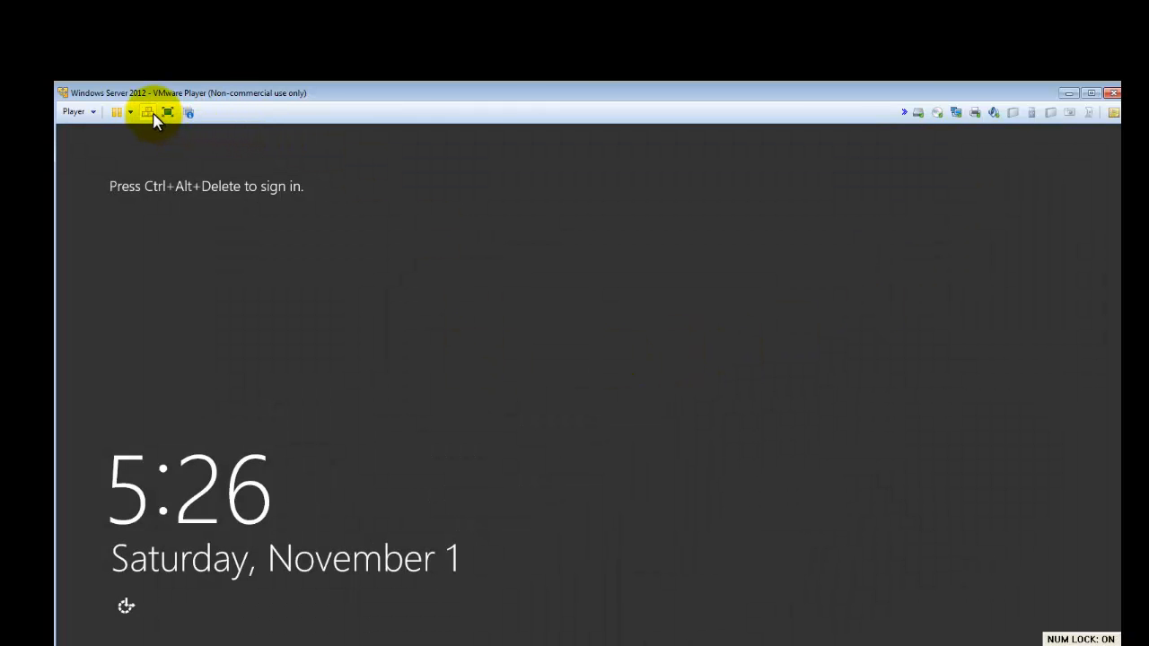
Sign in as Administrator with the account password after Ctrl+Alt+Del.
left_click(149, 112)
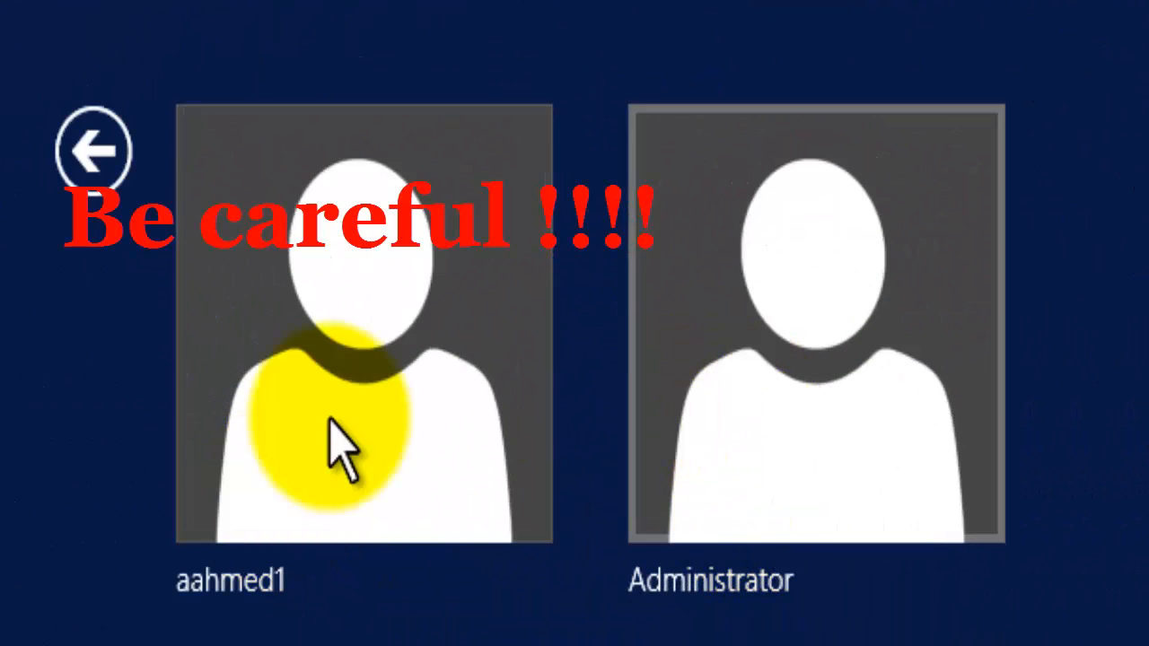
left_click(750, 460)
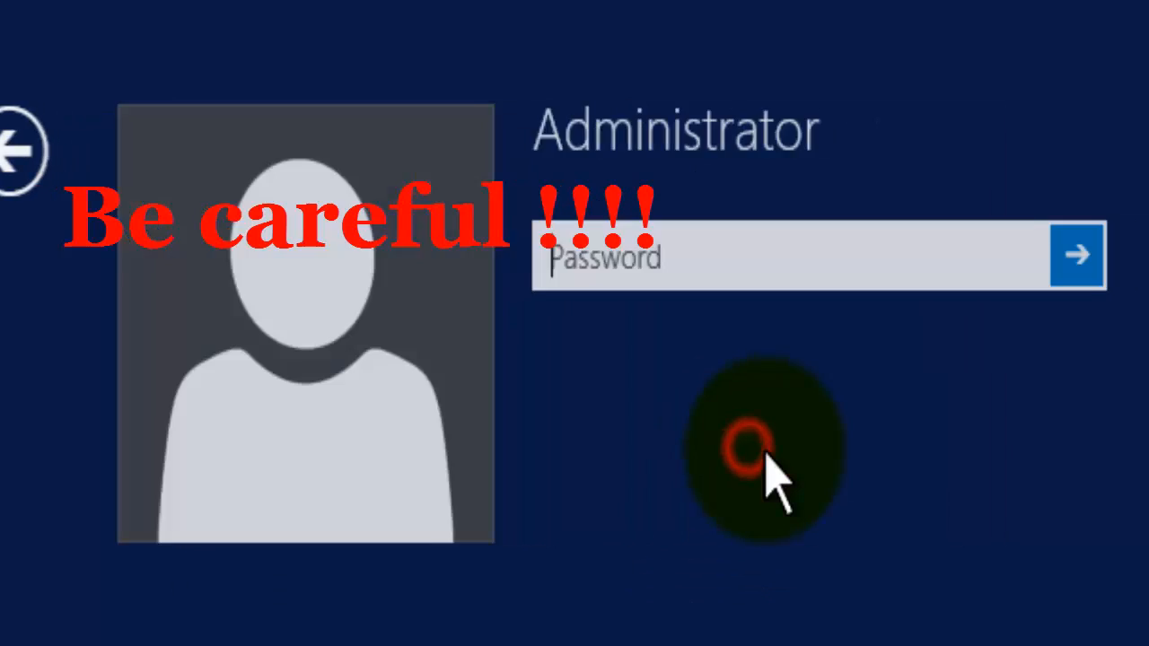
left_click(698, 268)
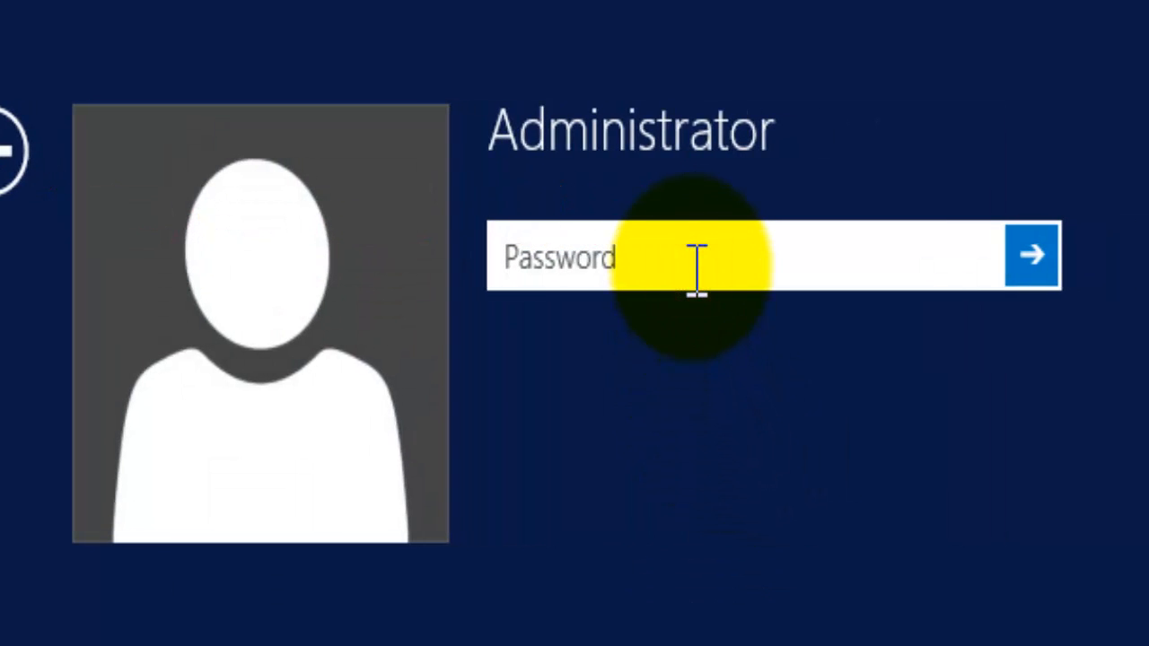
type("P••••")
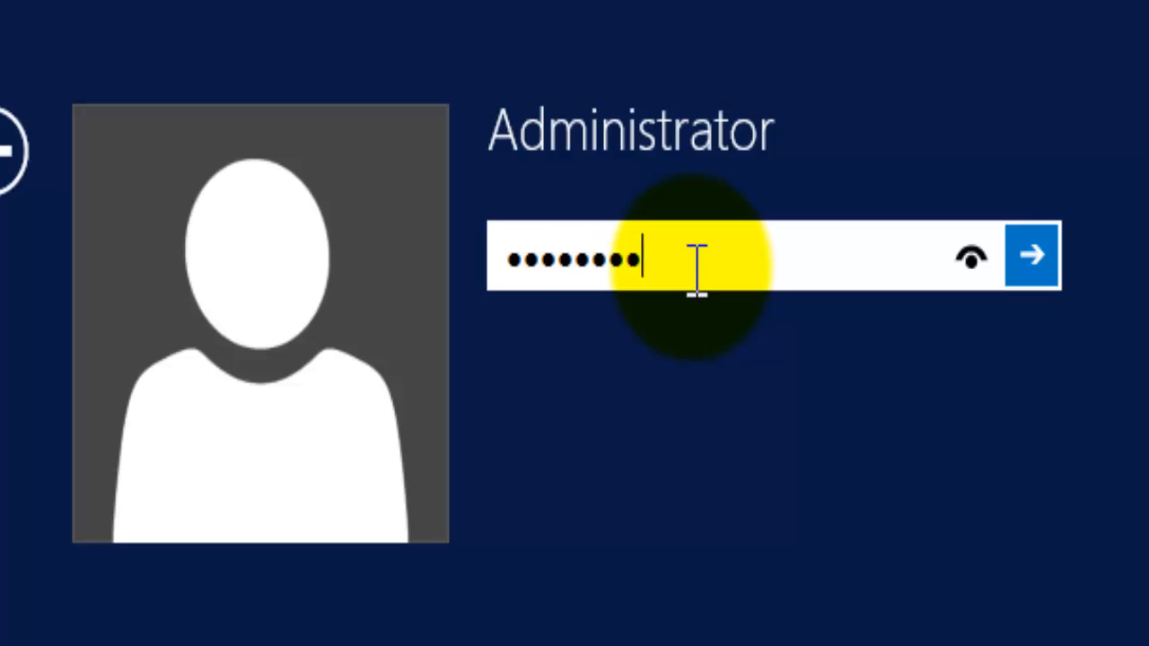
key("Return")
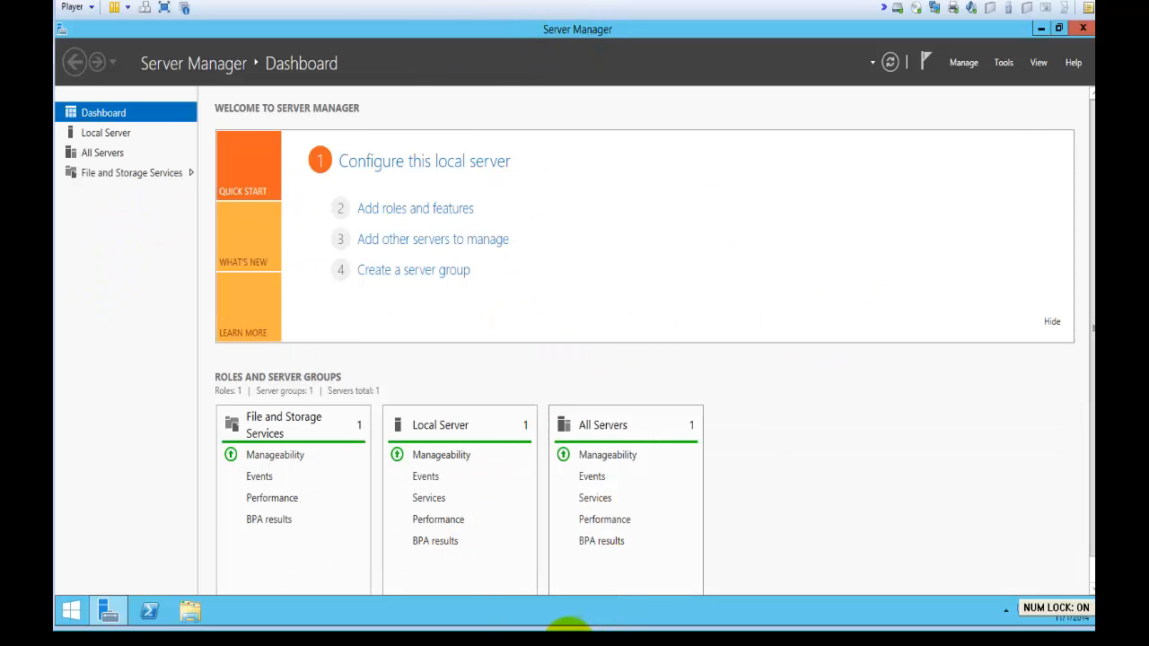
Highlight the rename-server task green in OneNote, then return to the server VM.
left_click(570, 642)
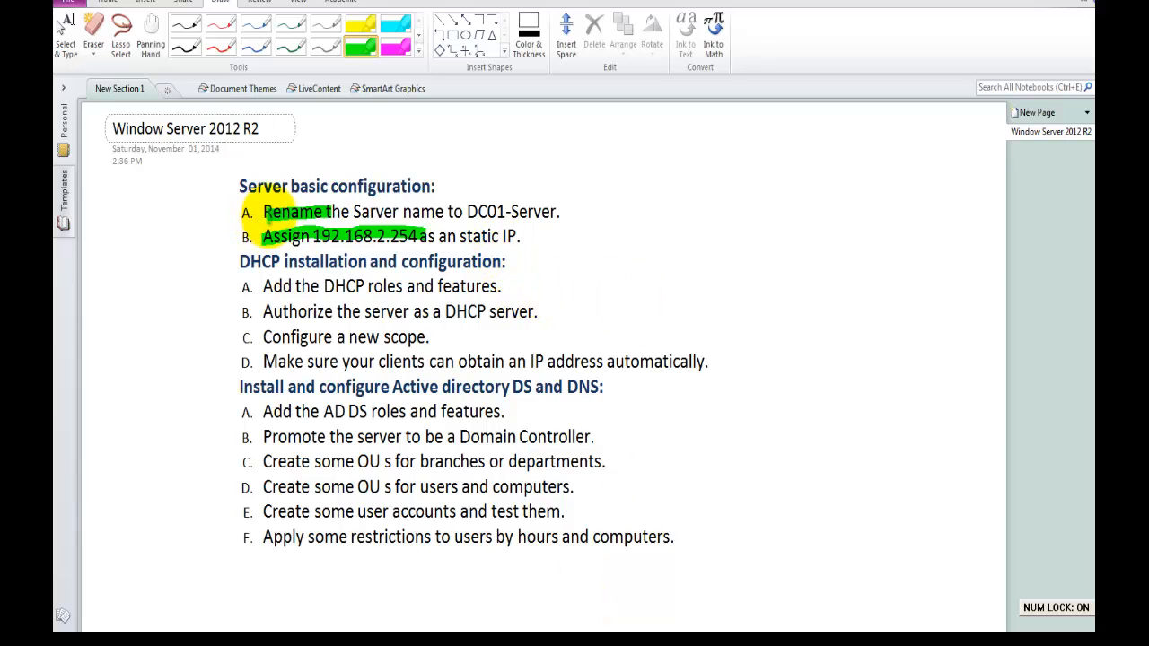
mouse_move(263, 211)
left_mouse_down()
mouse_move(552, 206)
mouse_move(443, 238)
mouse_move(273, 241)
mouse_move(306, 263)
mouse_move(502, 265)
left_mouse_up()
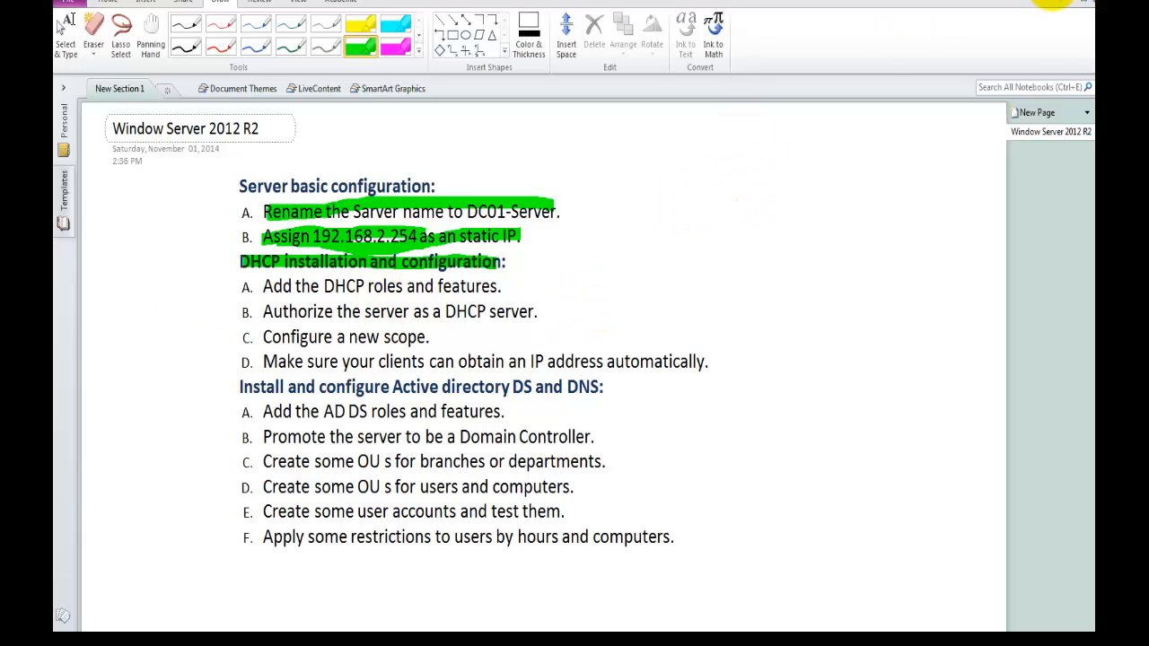
left_click(1052, 1)
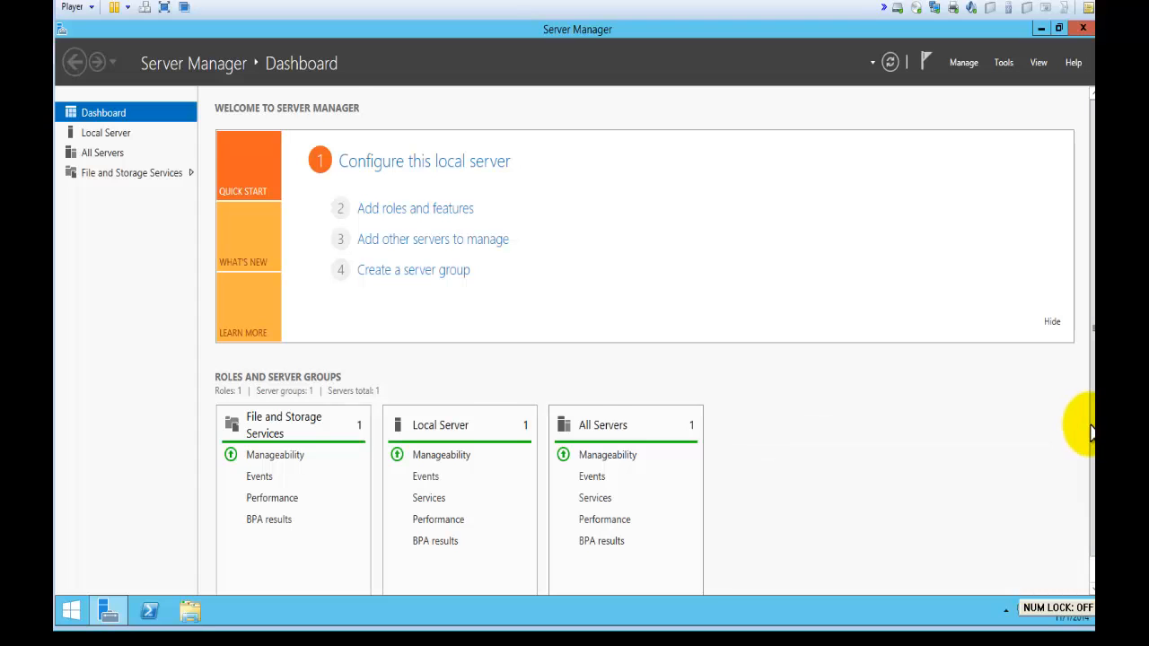
Open the Network and Sharing Center from the network tray icon.
scroll(1089, 430, "down", 1)
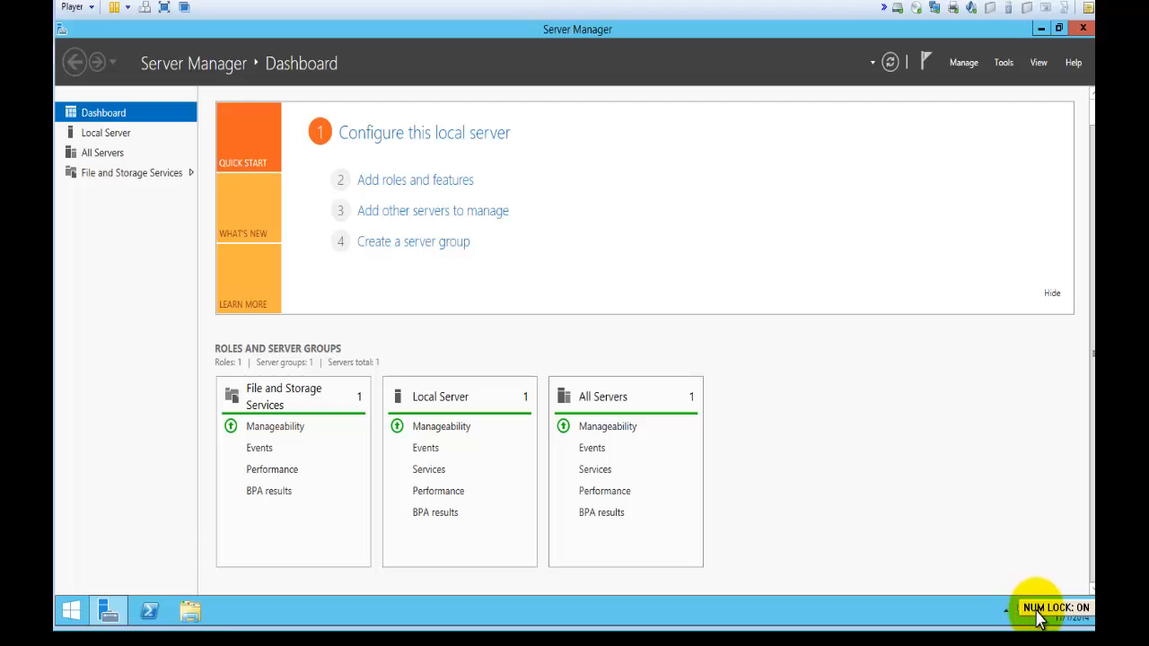
left_click(1005, 612)
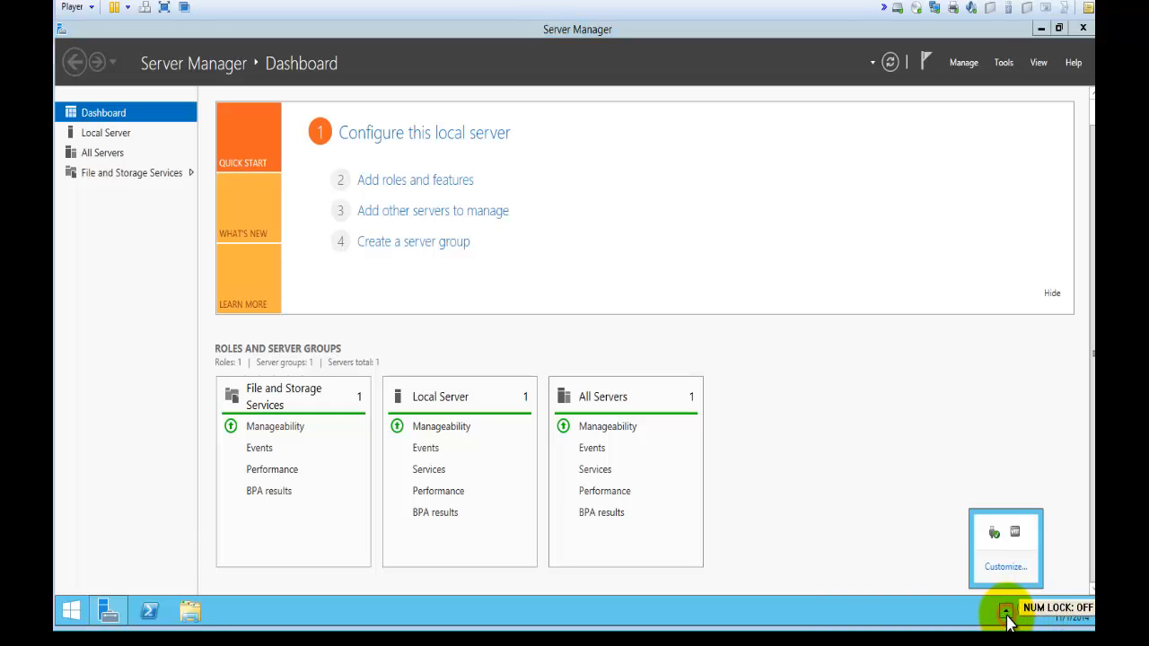
left_click(1006, 611)
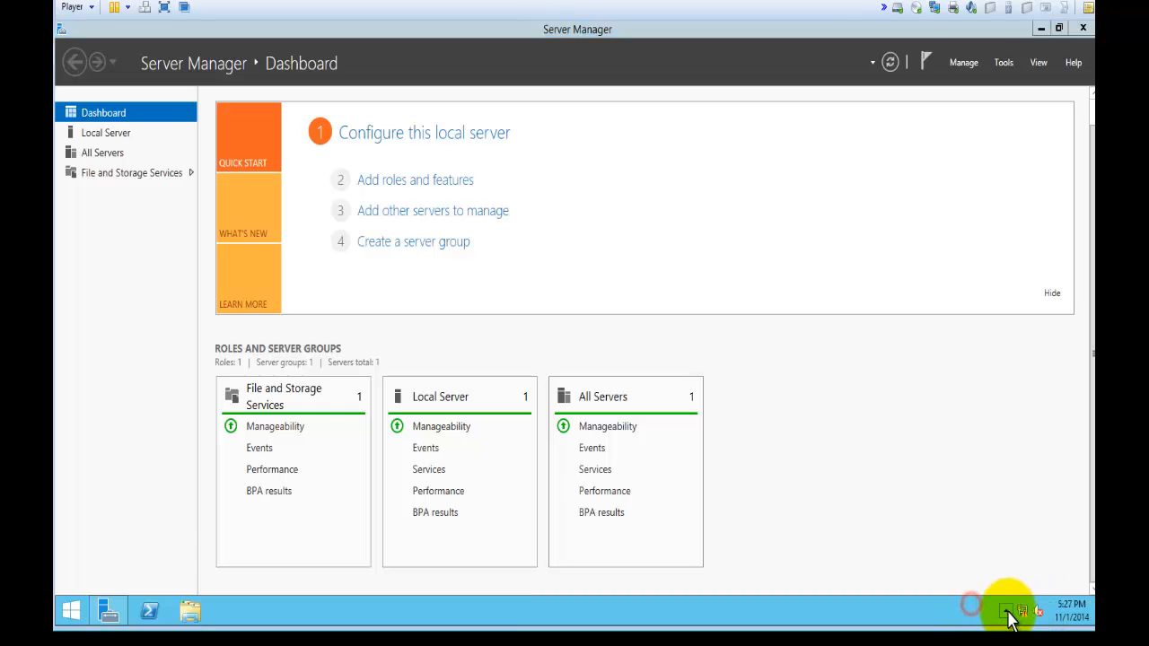
right_click(1023, 612)
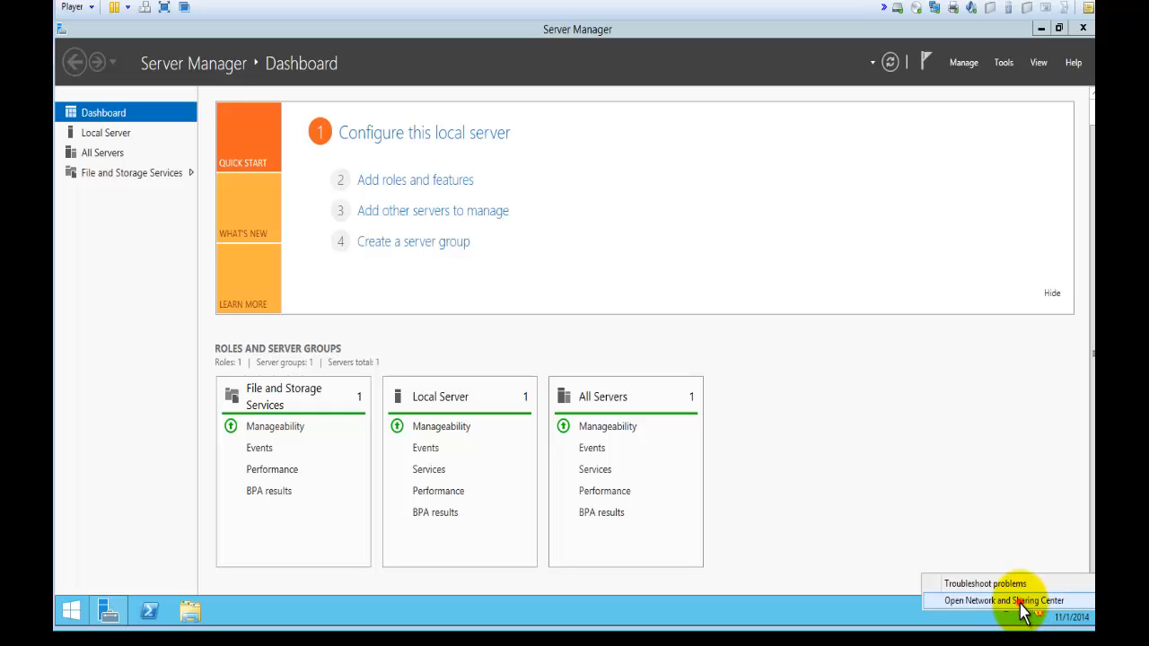
left_click(1021, 604)
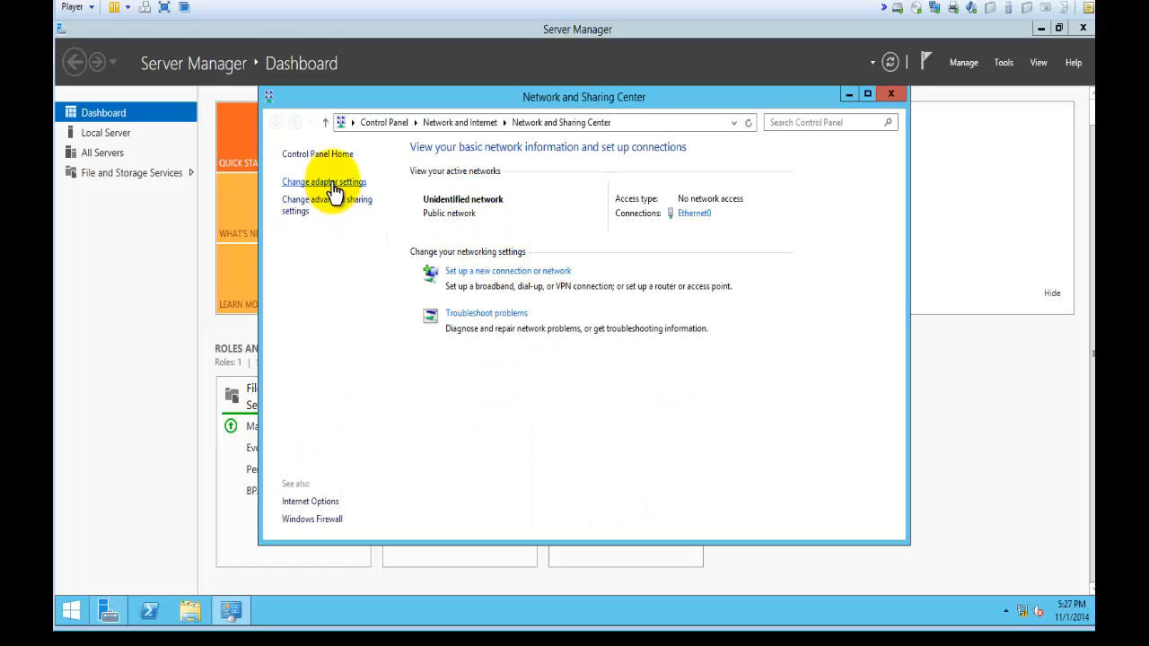
Check Ethernet0's IPv4 still shows 192.168.2.254 for address and DNS, closing without changes.
left_click(332, 184)
left_click(367, 206)
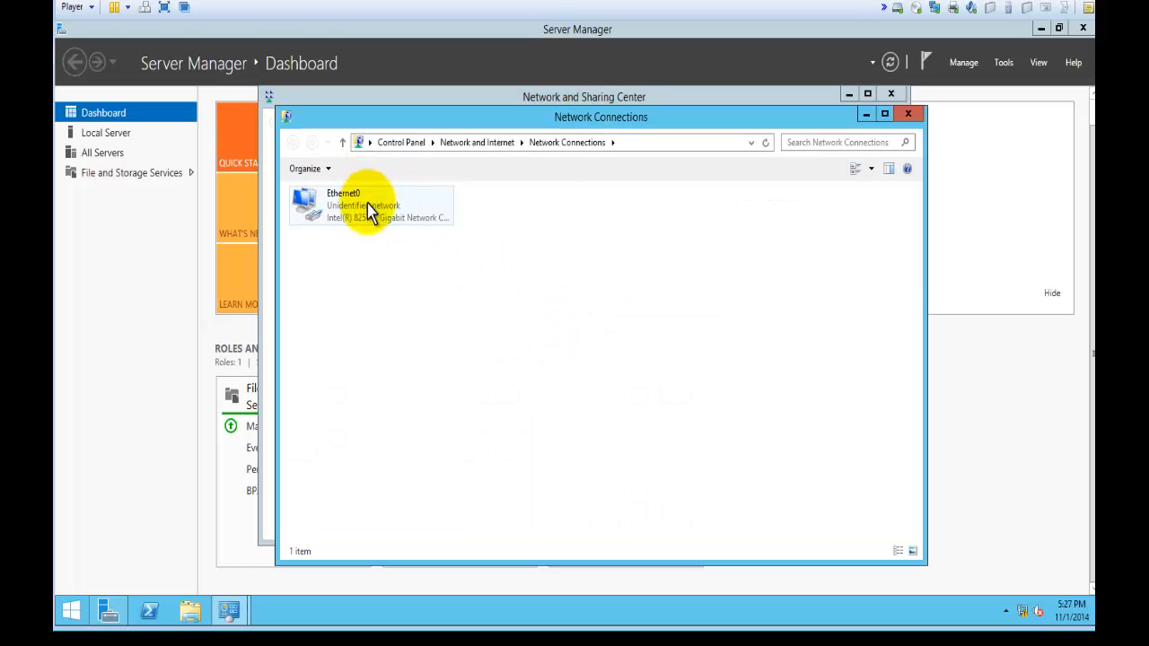
double_click(367, 206)
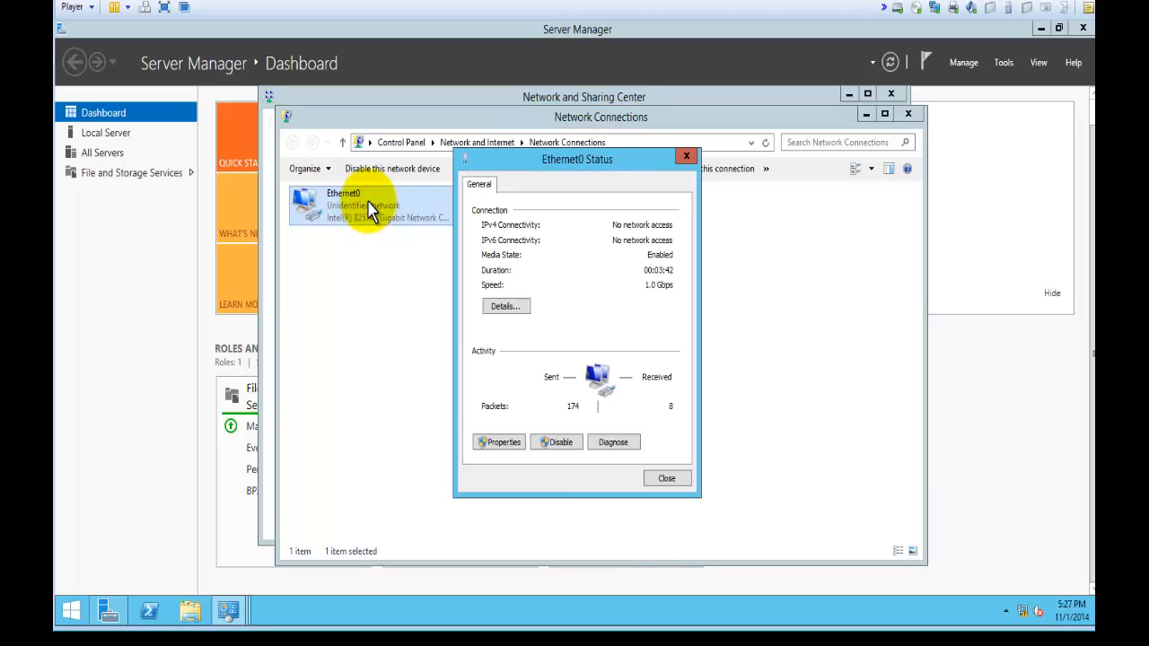
left_click(517, 443)
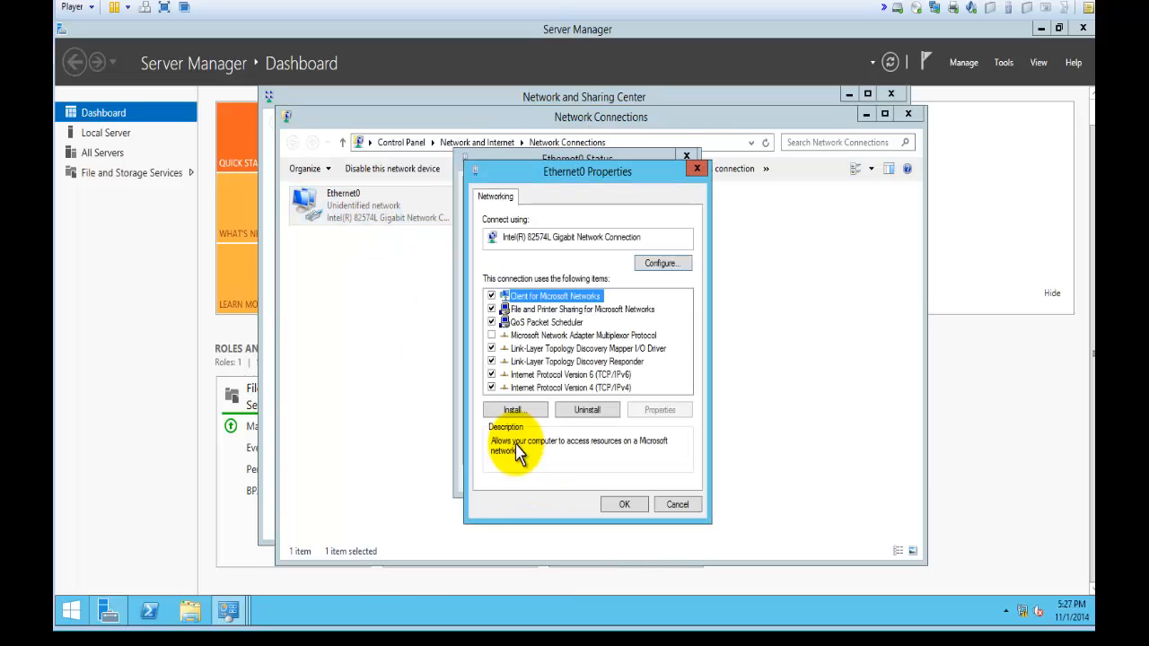
double_click(551, 387)
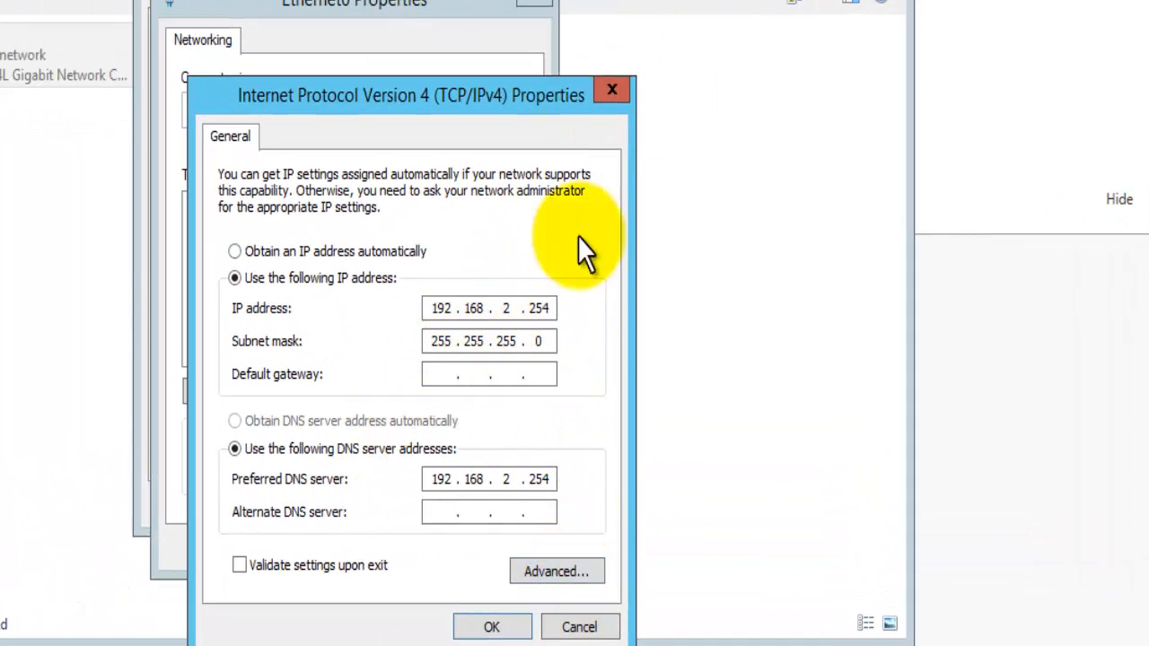
left_click(567, 628)
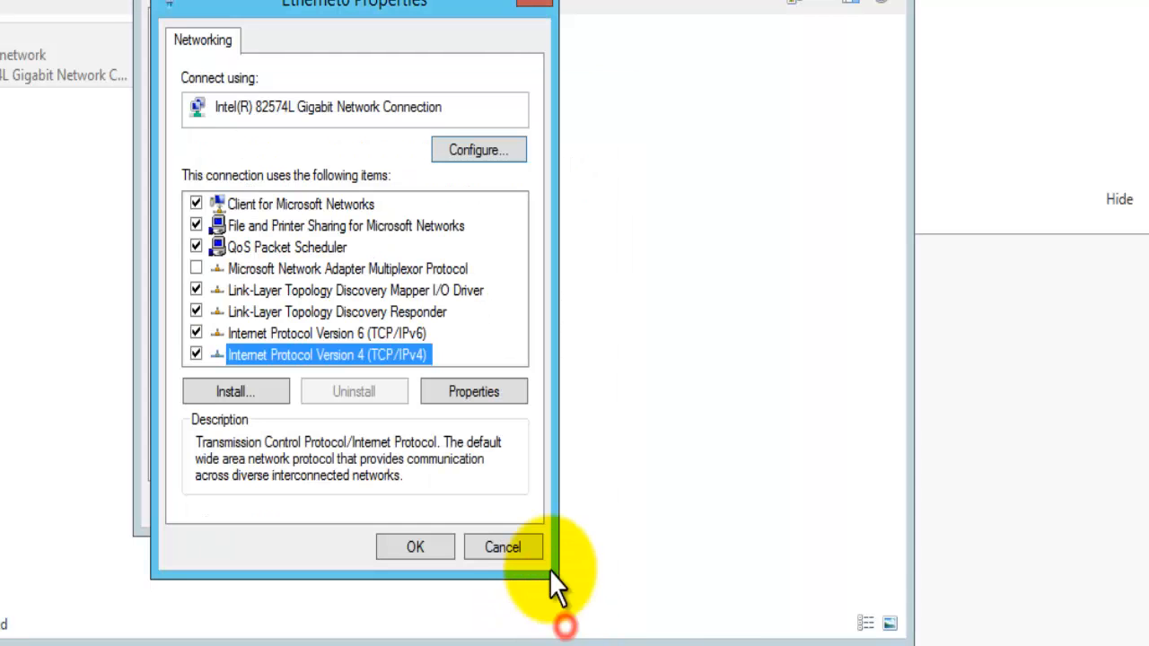
left_click(520, 553)
left_click(484, 505)
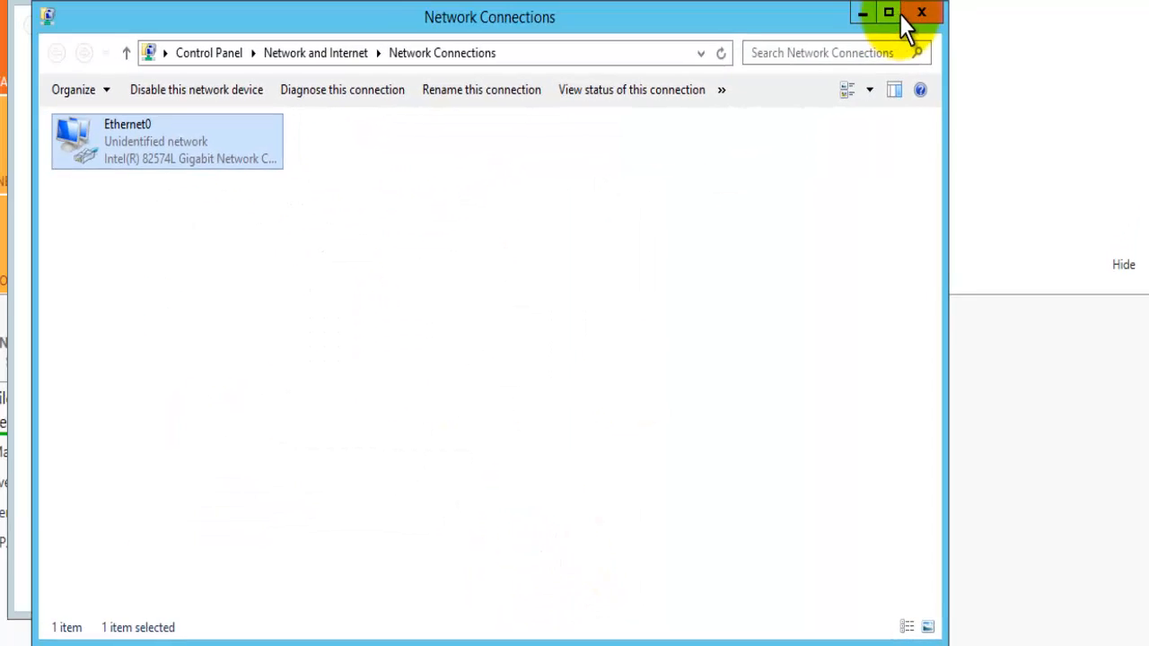
left_click(918, 15)
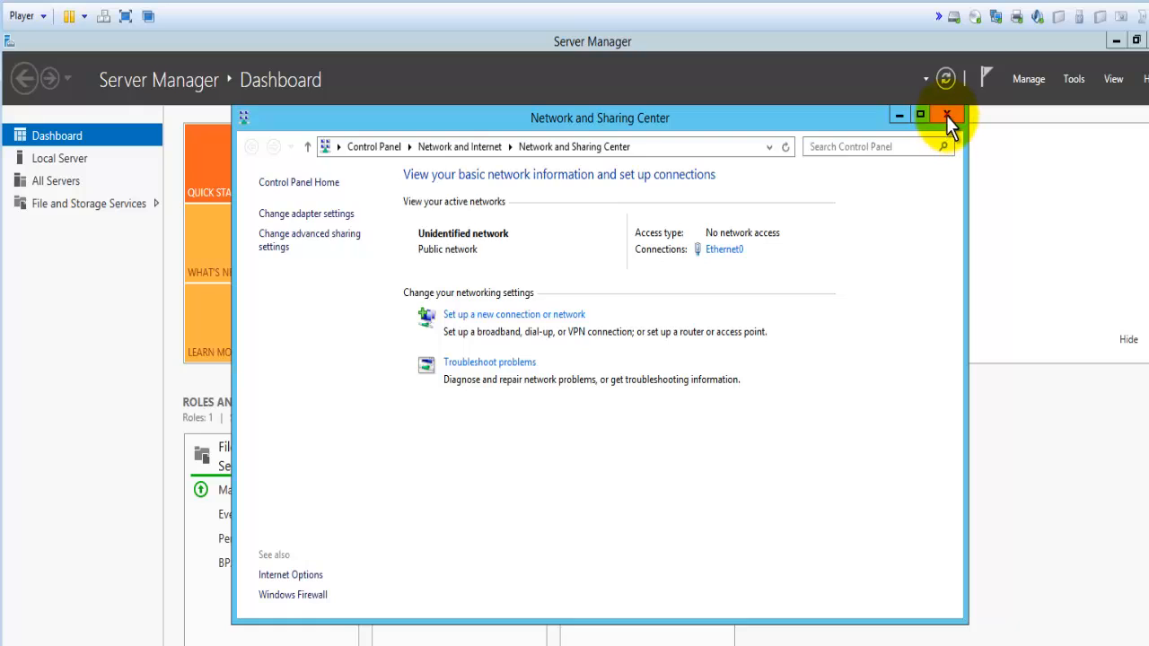
Close the network window and open This PC's System page from Start.
left_click(945, 115)
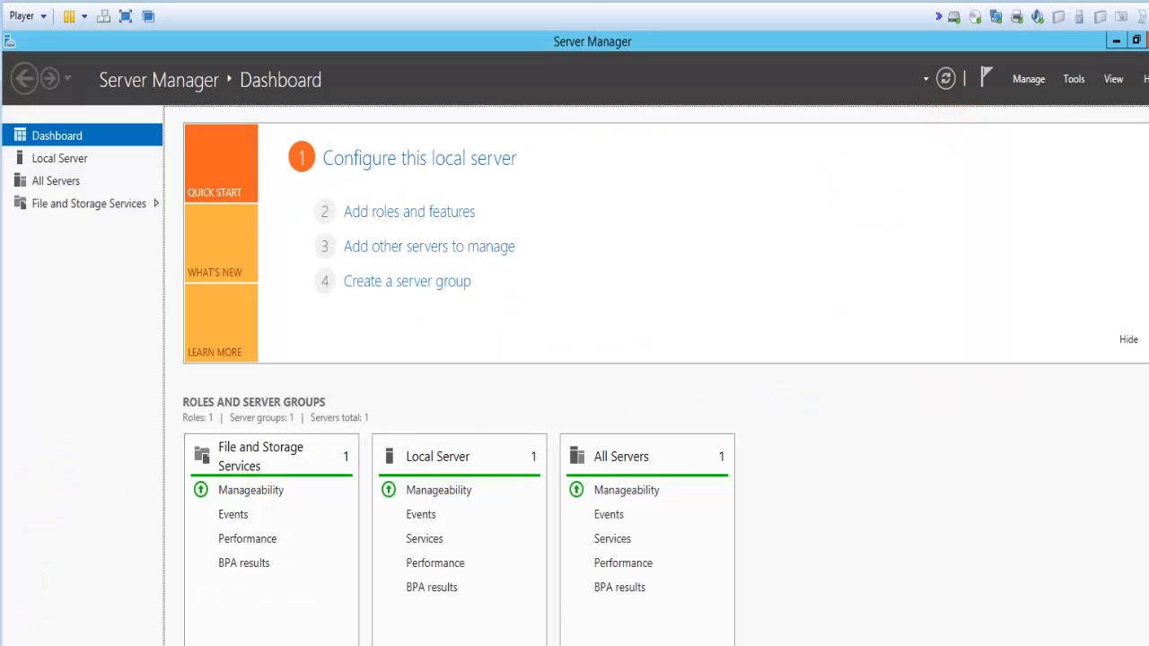
left_click_drag(1148, 477, 1148, 416)
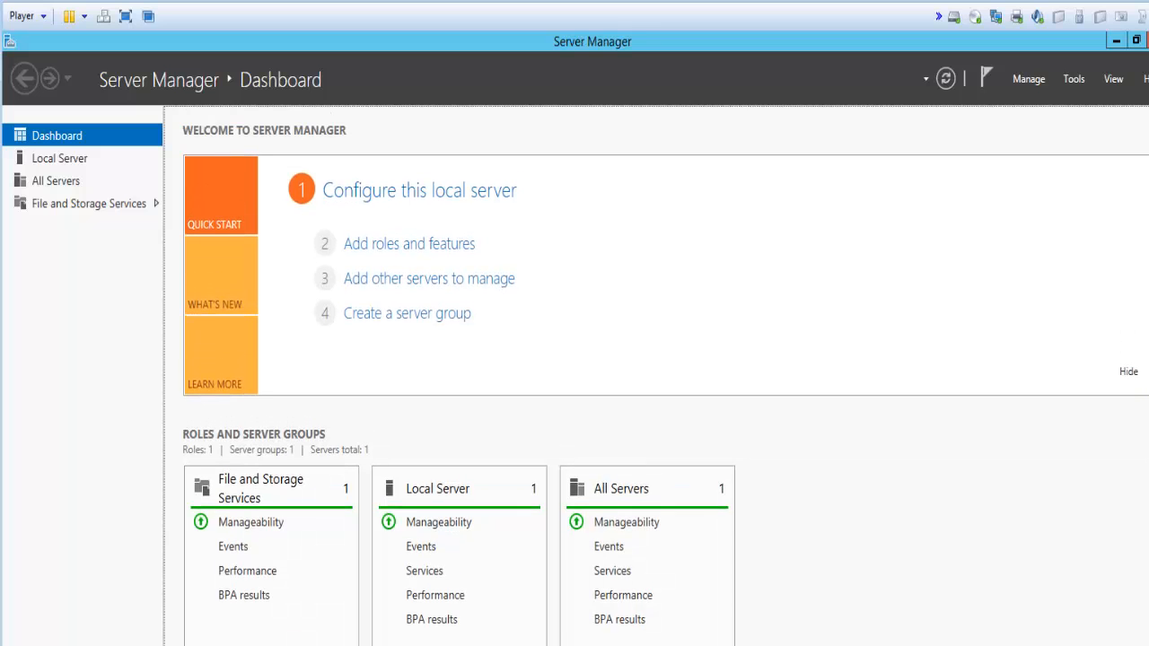
key("super")
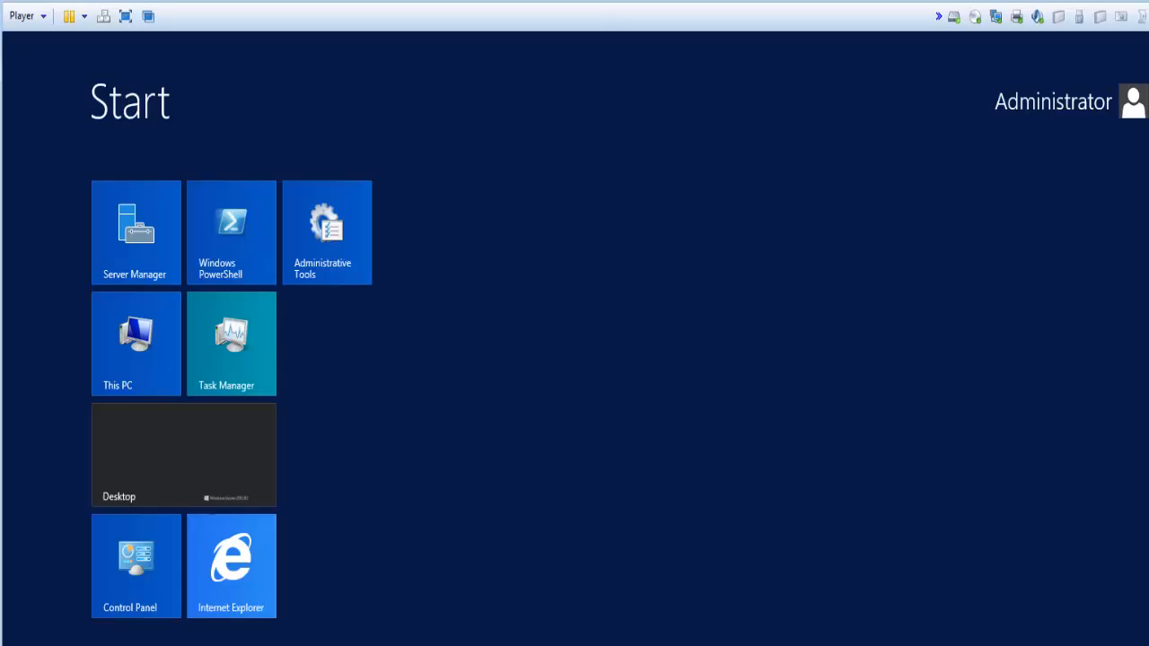
right_click(114, 362)
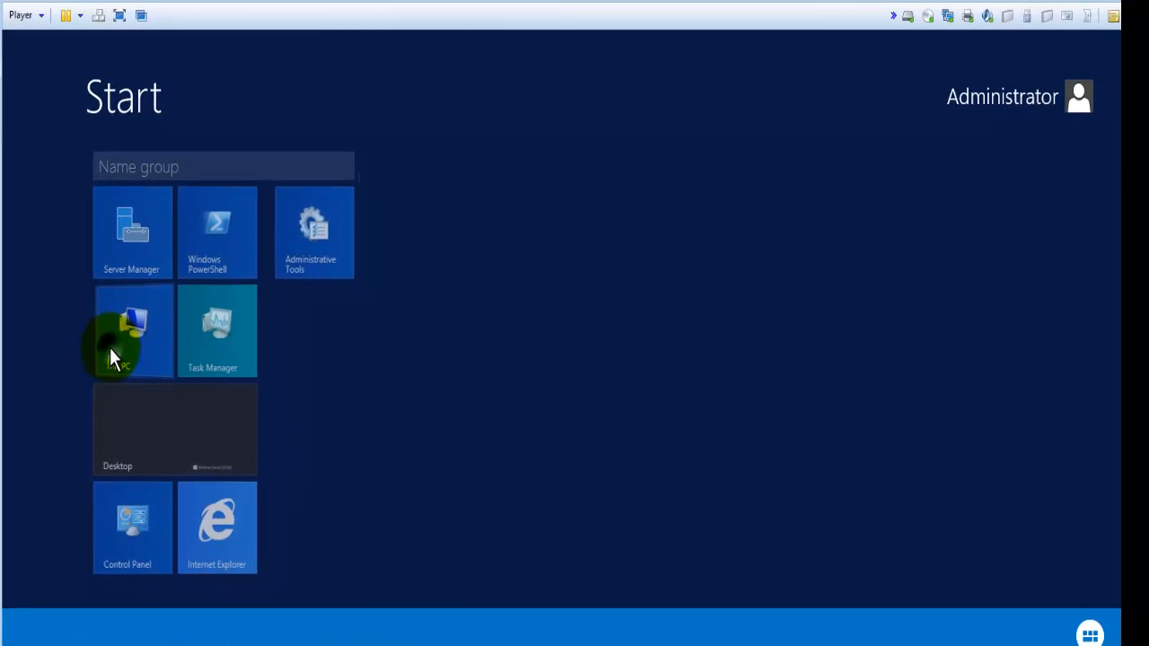
right_click(109, 347)
right_click(110, 347)
left_click(109, 347)
left_click(176, 616)
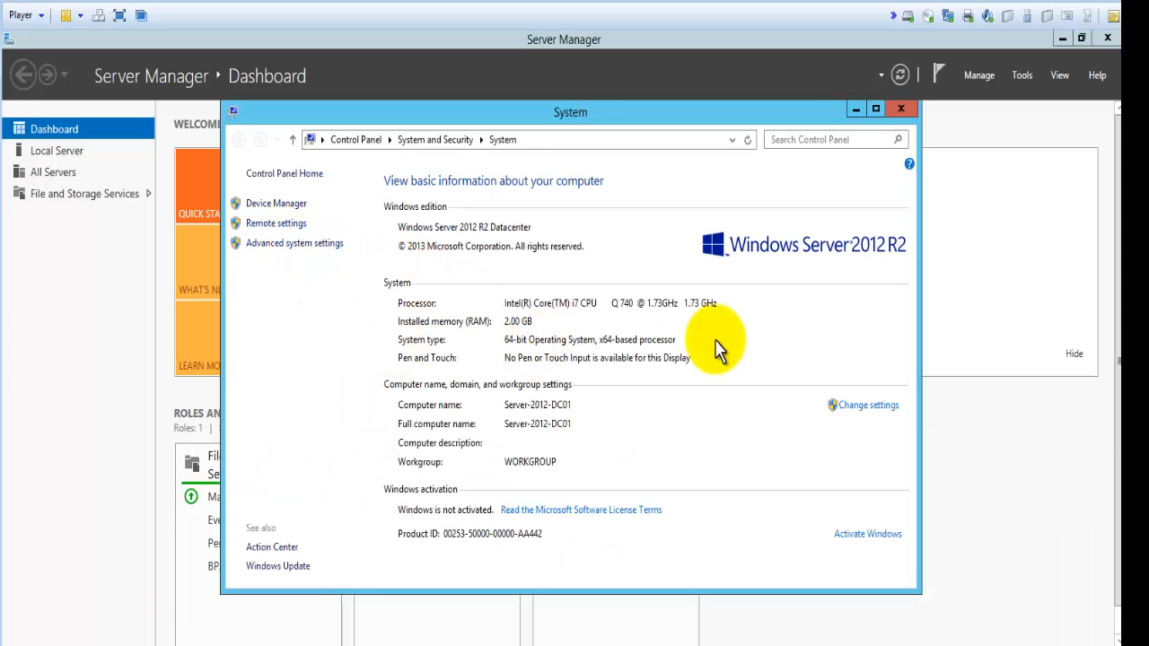
Review the computer name Server-2012-DC01 in System Properties, then cancel and close.
left_click(879, 420)
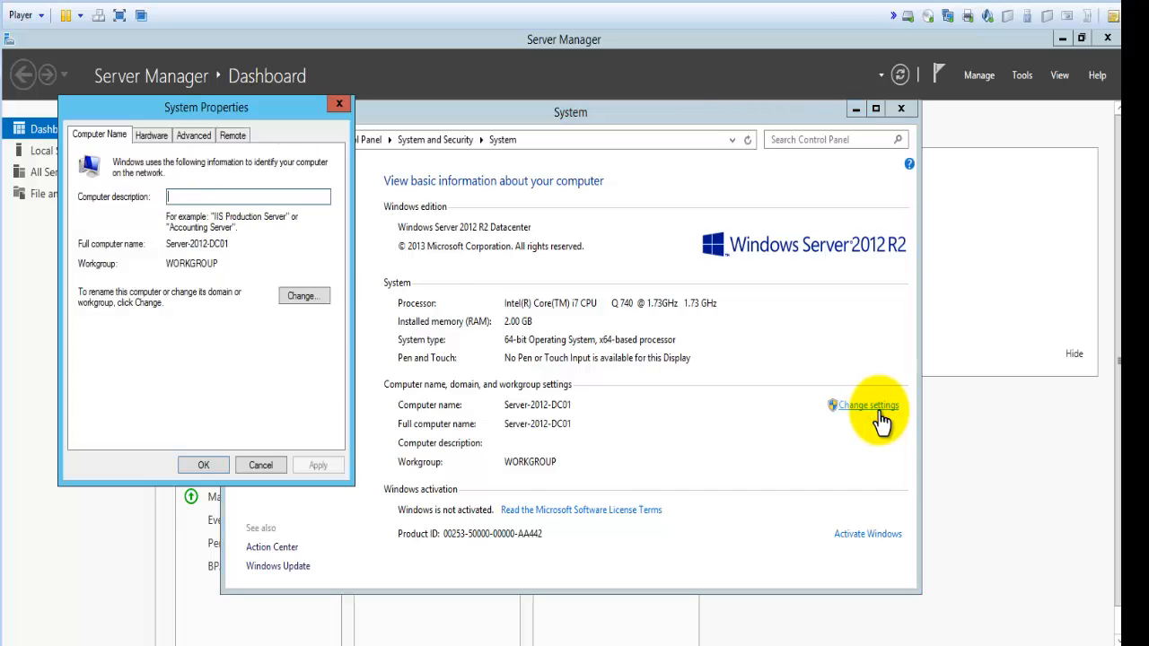
left_click(286, 297)
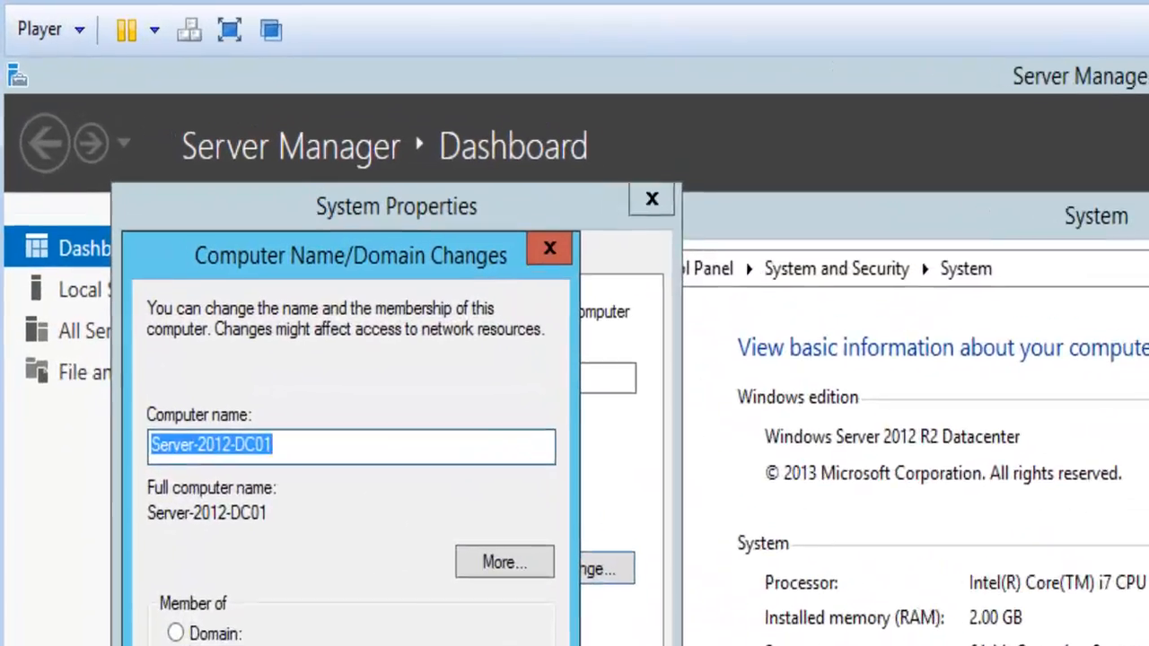
left_click(262, 424)
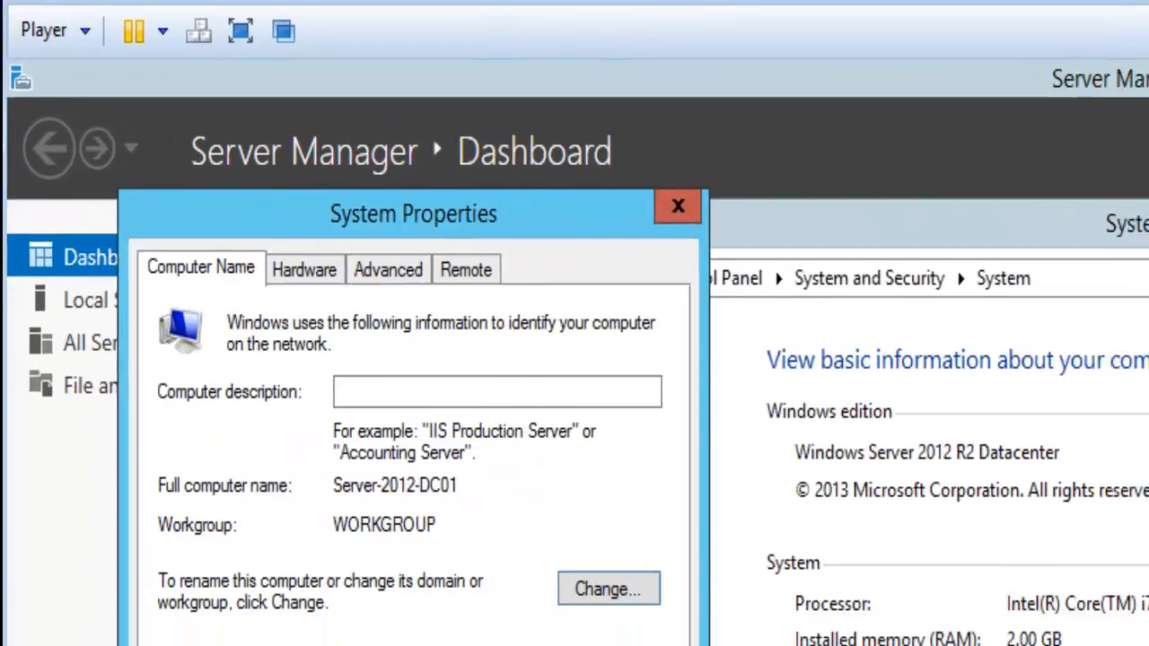
left_click(282, 441)
Close the system information window and start the Add Roles and Features wizard from Manage.
left_click(879, 107)
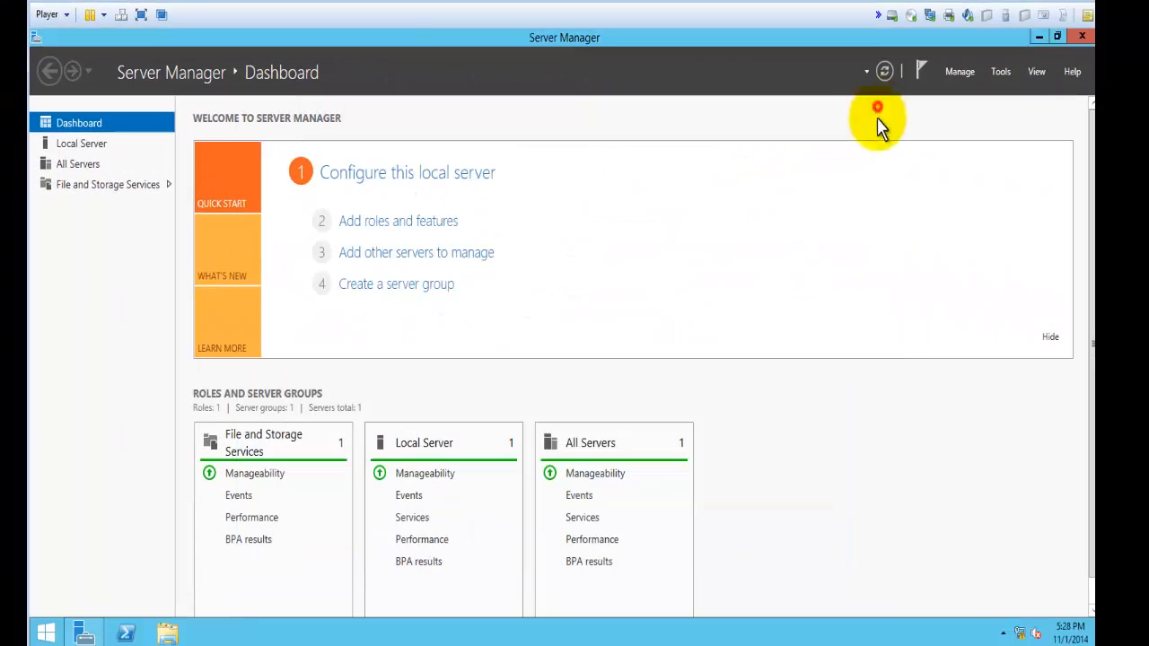
left_click(849, 251)
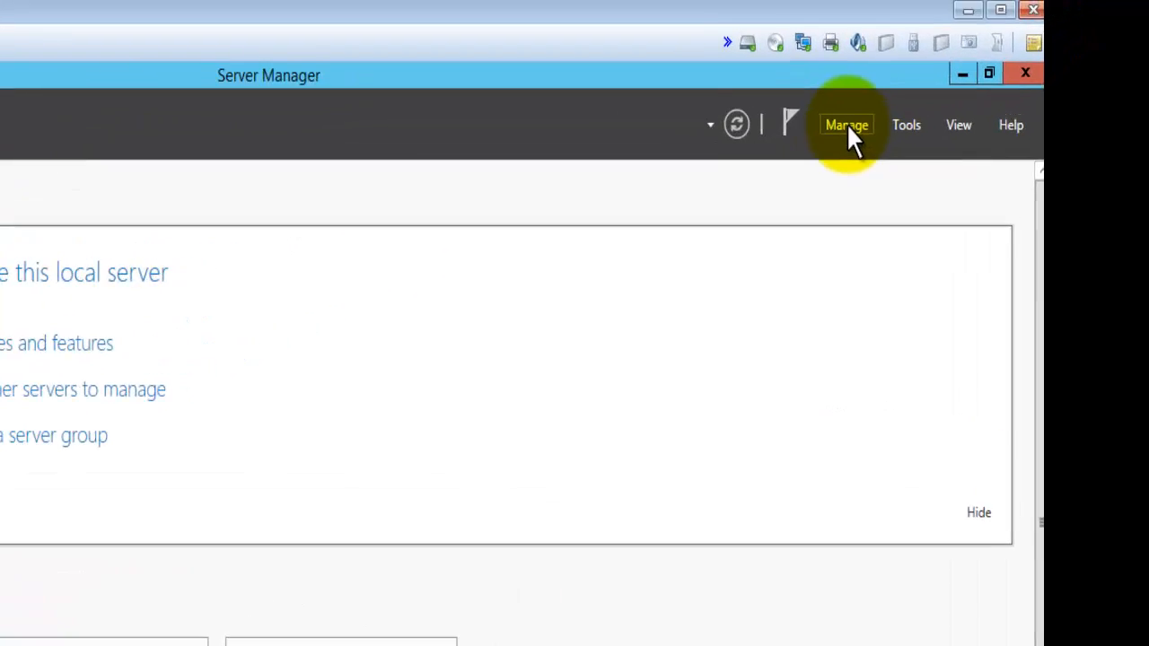
left_click(960, 72)
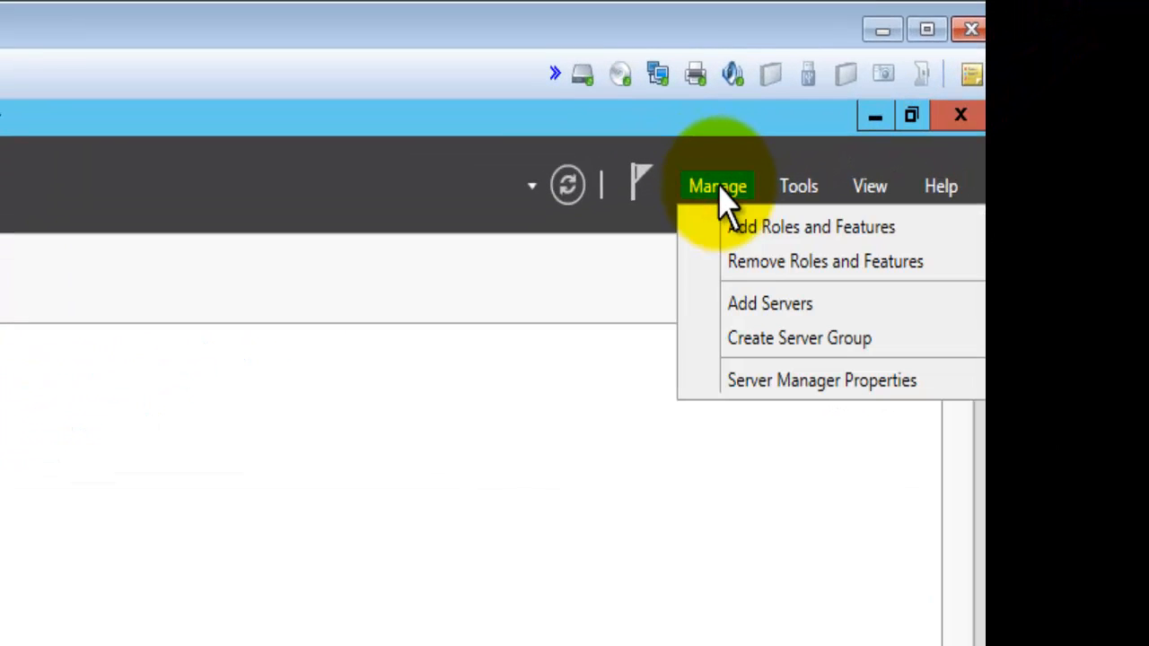
left_click(858, 230)
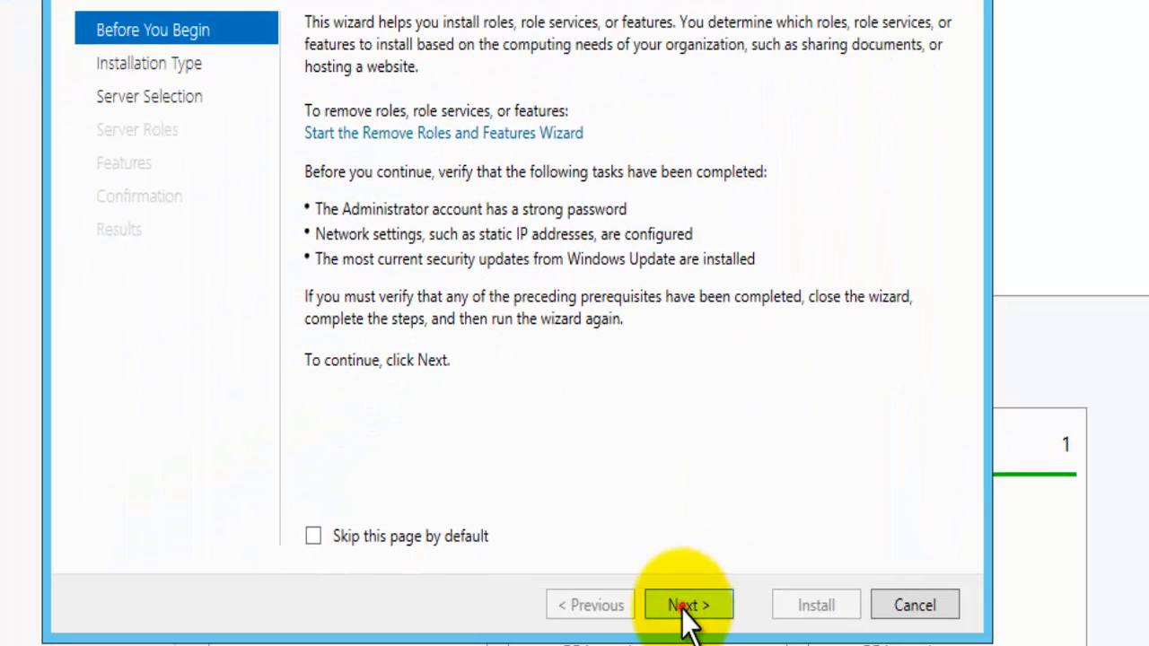
Choose role-based installation on this server and select DHCP Server with its management tools.
left_click(687, 607)
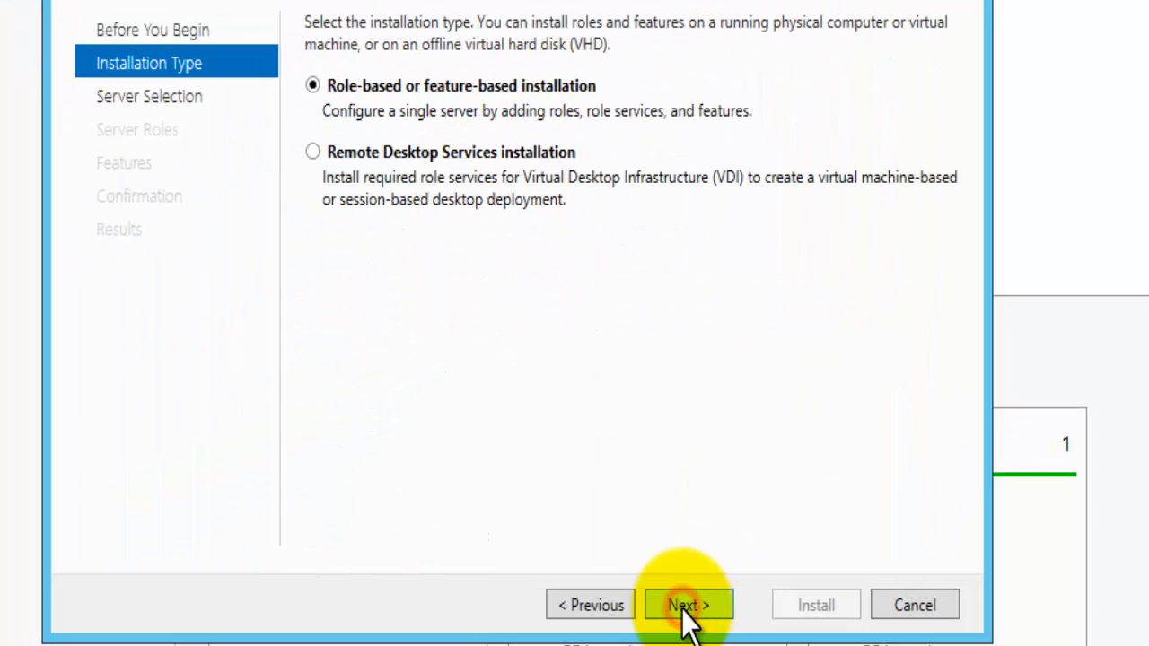
left_click(688, 606)
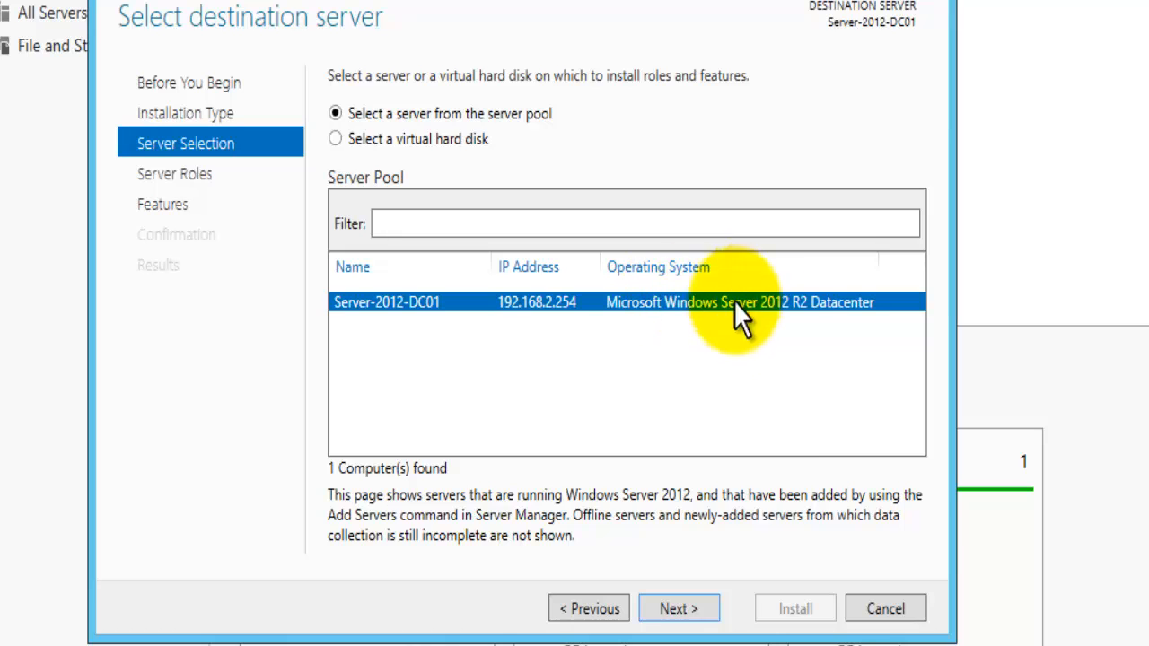
left_click(706, 608)
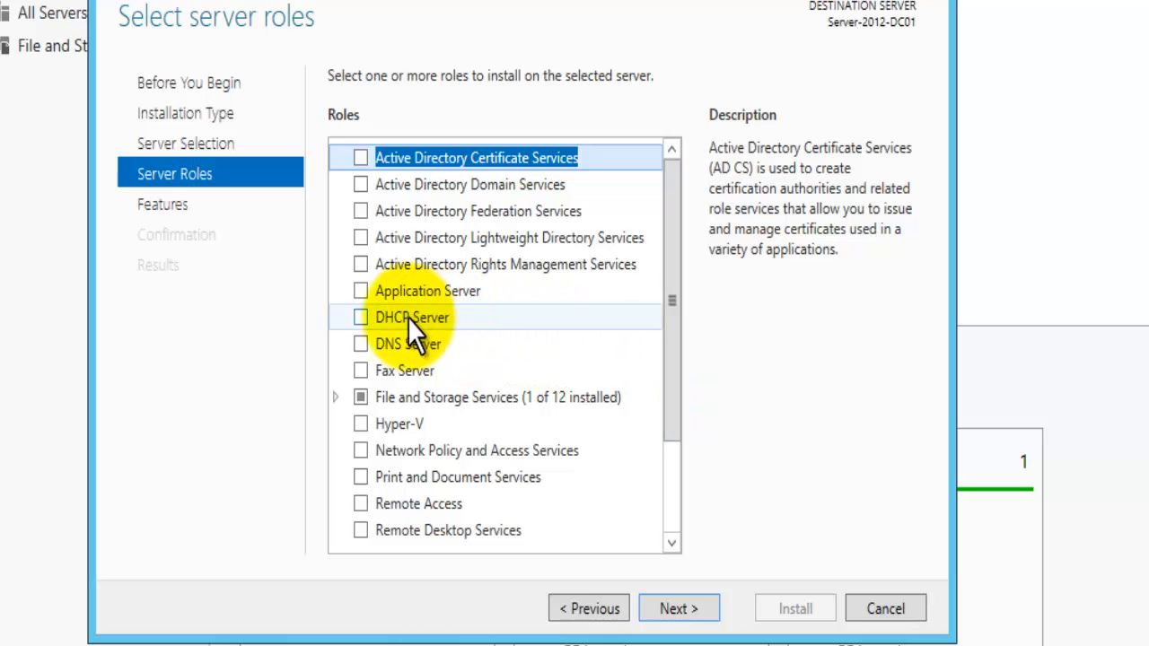
left_click(361, 317)
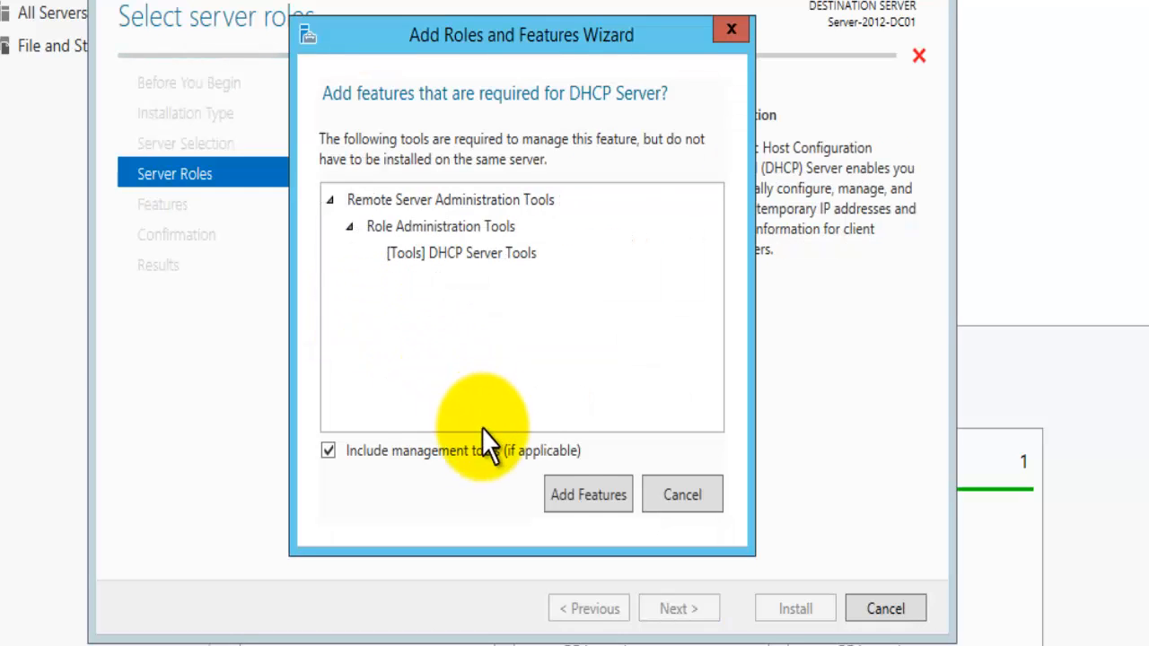
left_click(560, 499)
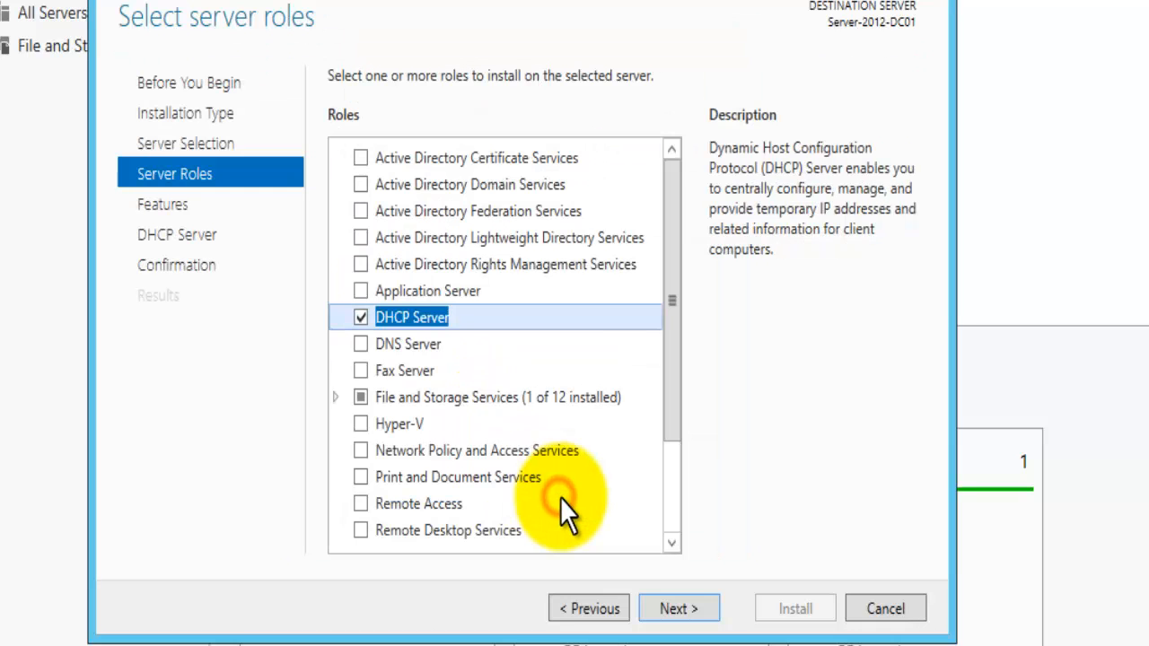
left_click(663, 605)
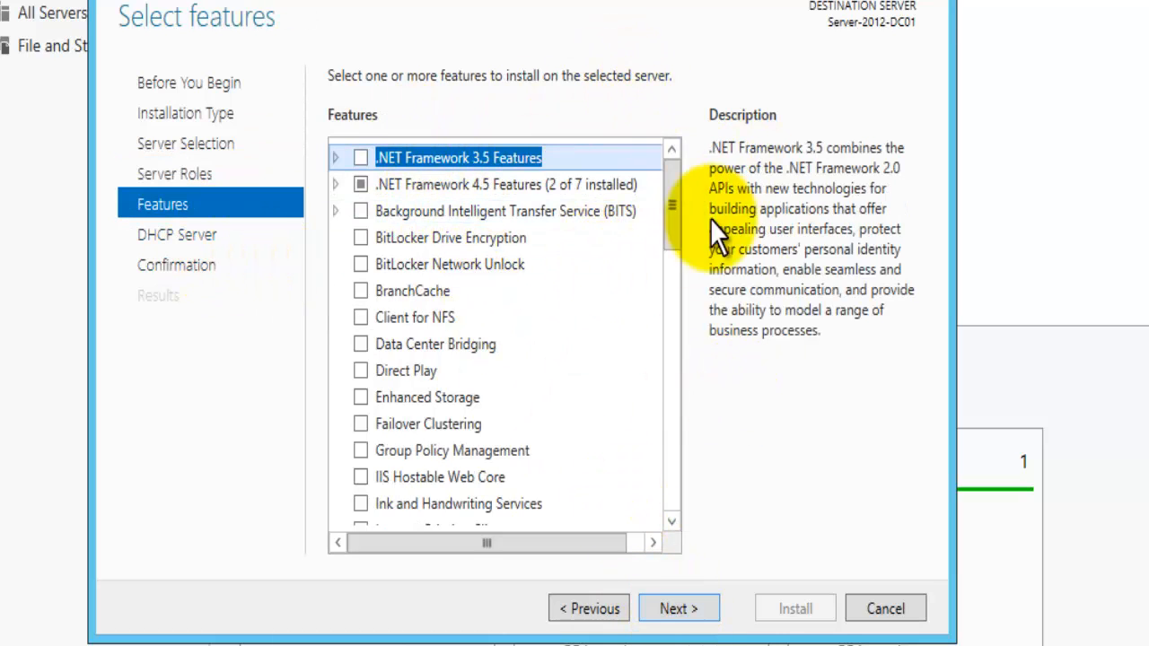
left_click(676, 617)
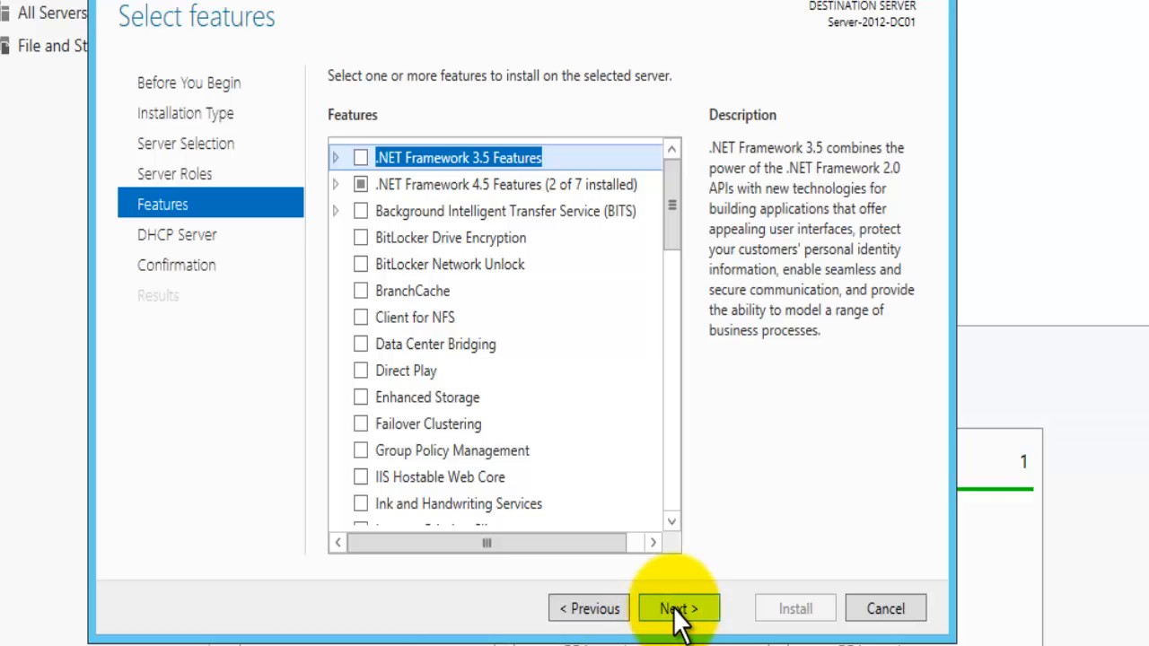
left_click(677, 612)
left_click(675, 607)
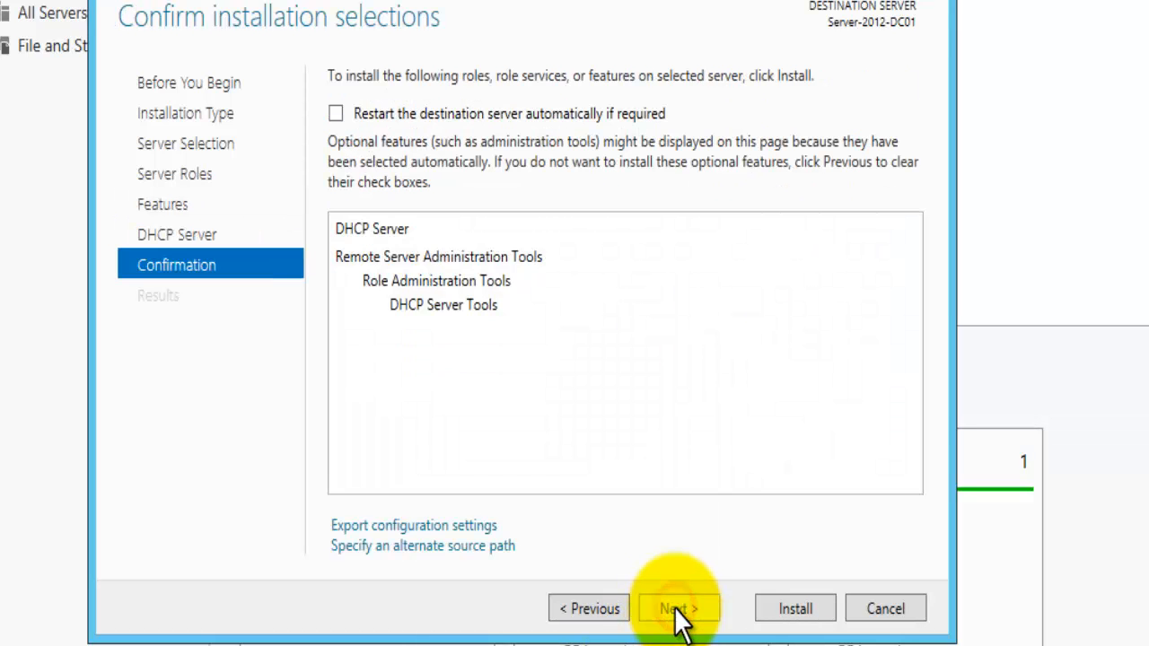
Allow automatic restarts, install the DHCP Server role, and close the wizard once it succeeds.
left_click(337, 114)
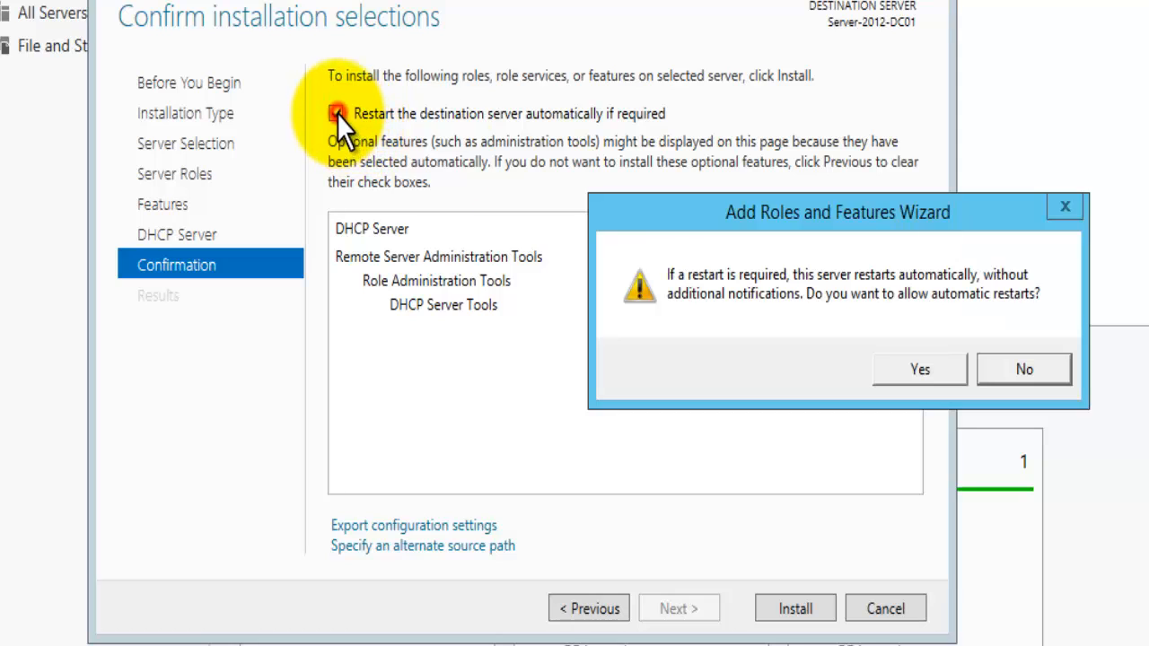
left_click(916, 368)
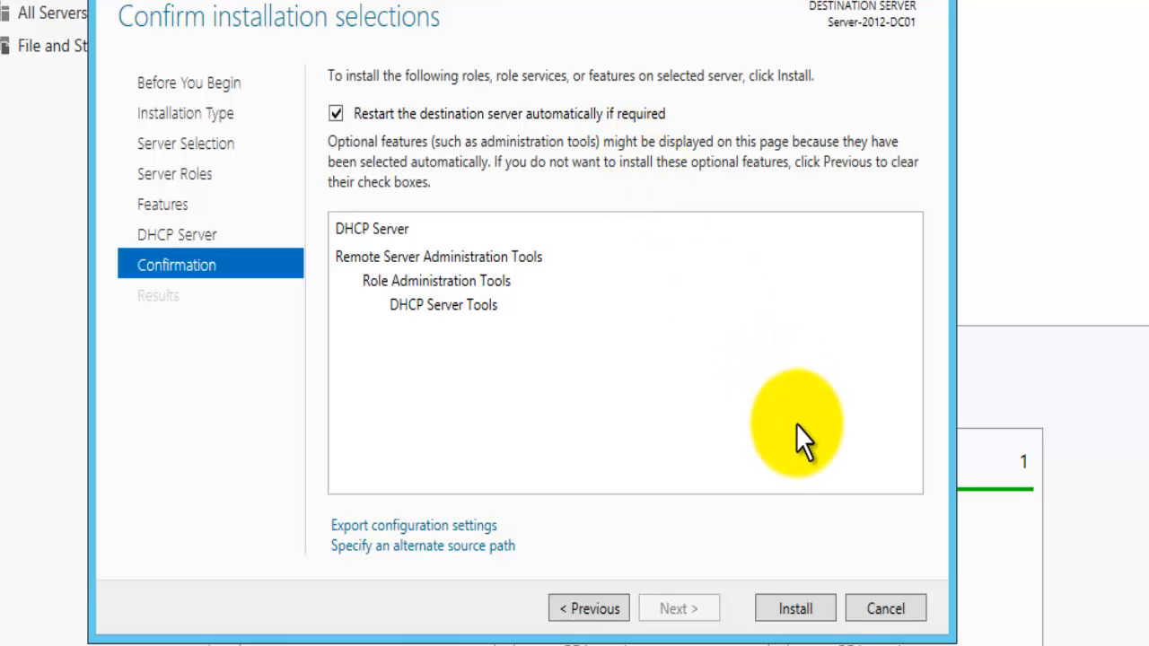
left_click(805, 603)
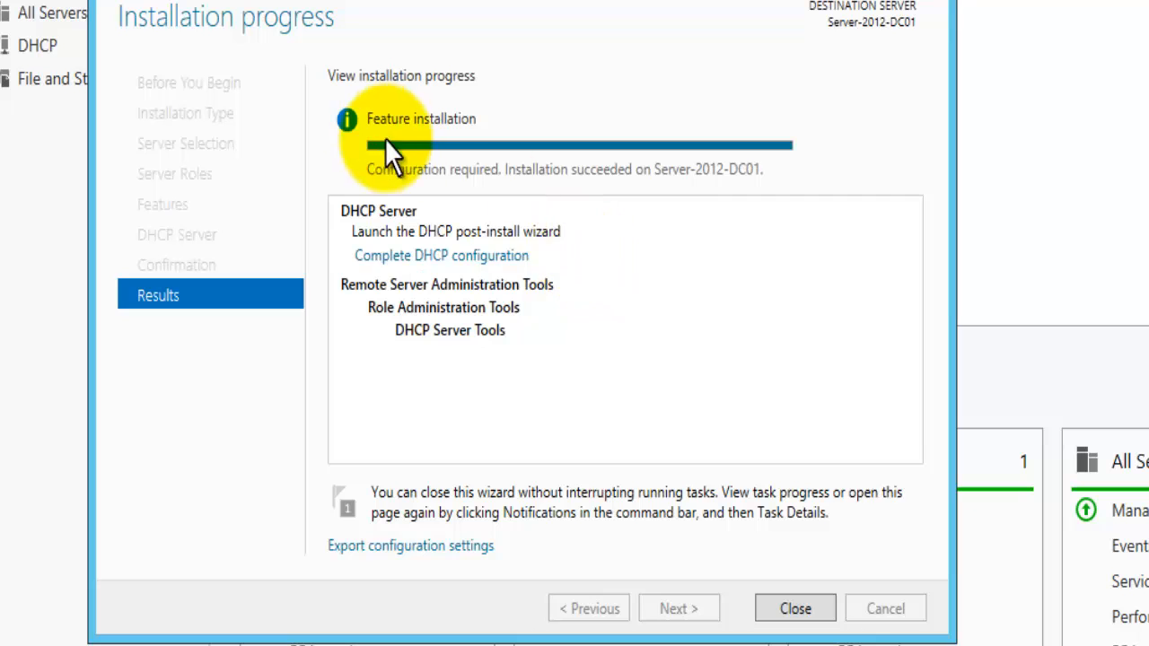
left_click(795, 608)
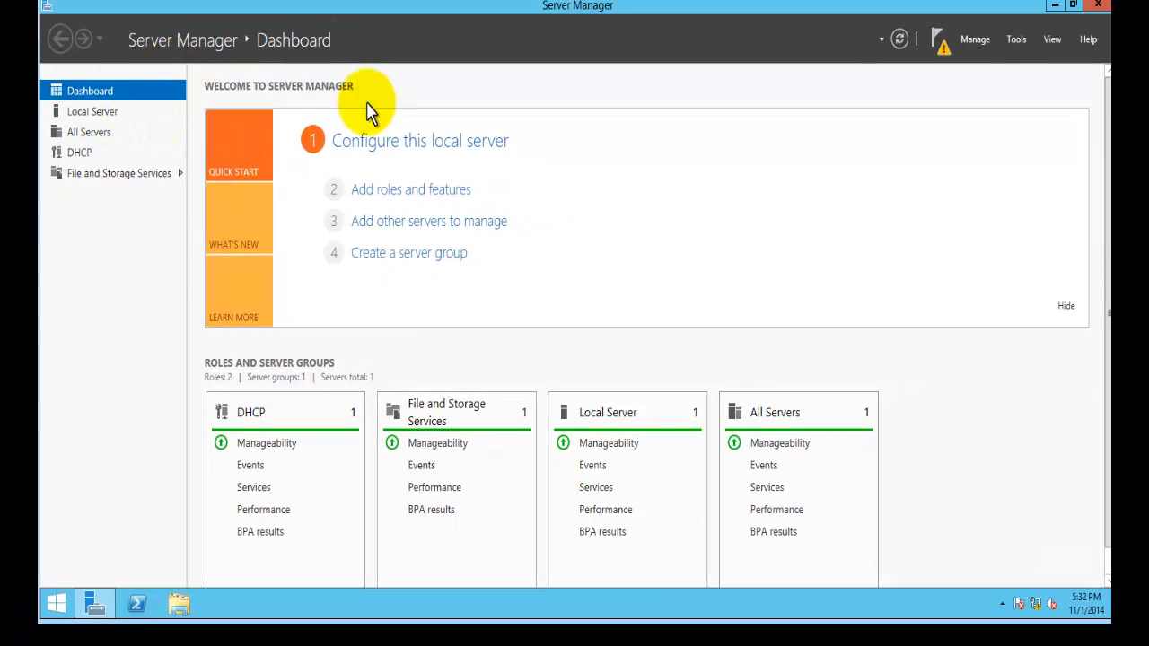
Open the DHCP page, briefly view the console's IPv4 and IPv6 nodes, then close the console.
left_click(78, 157)
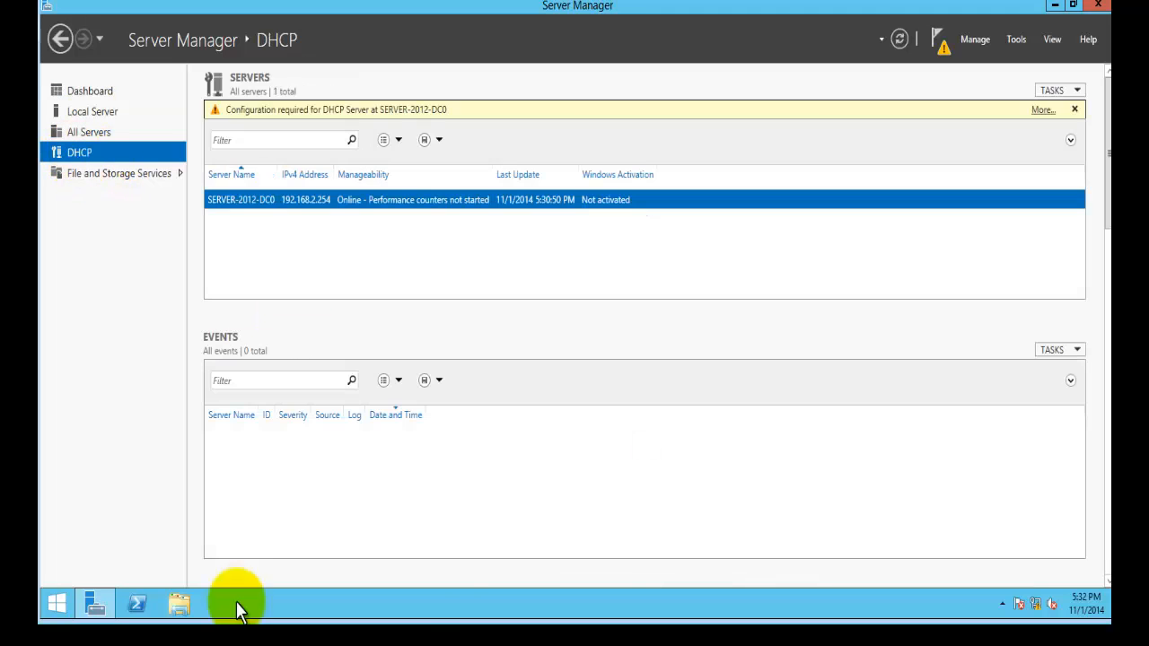
key("Num_Lock")
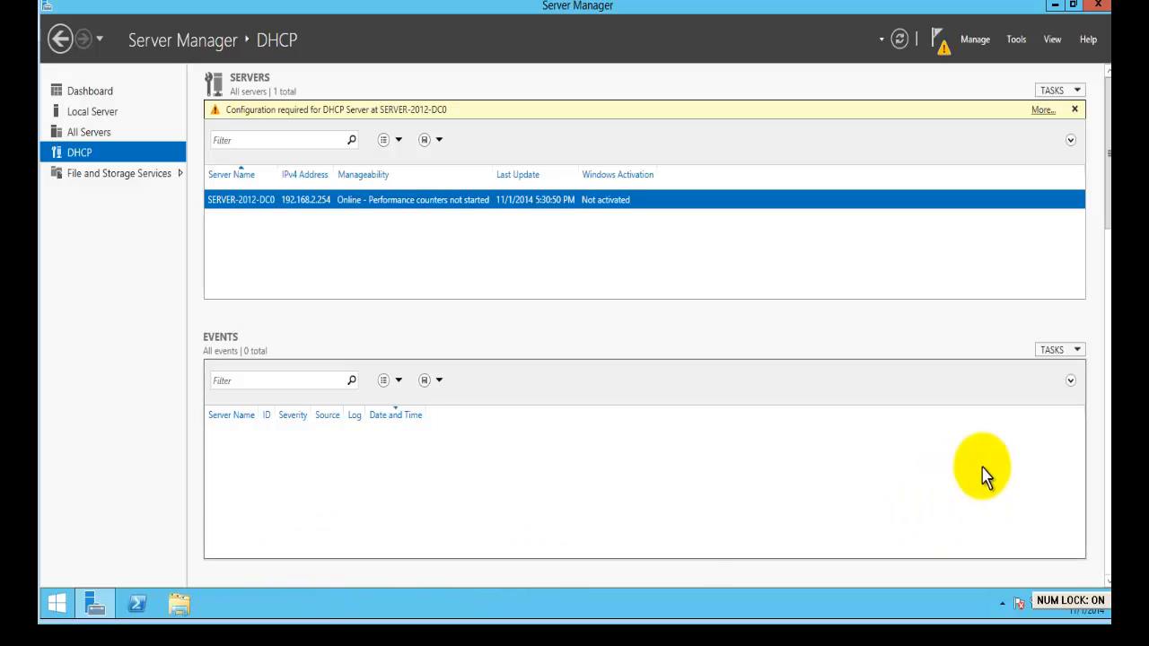
left_click(1018, 42)
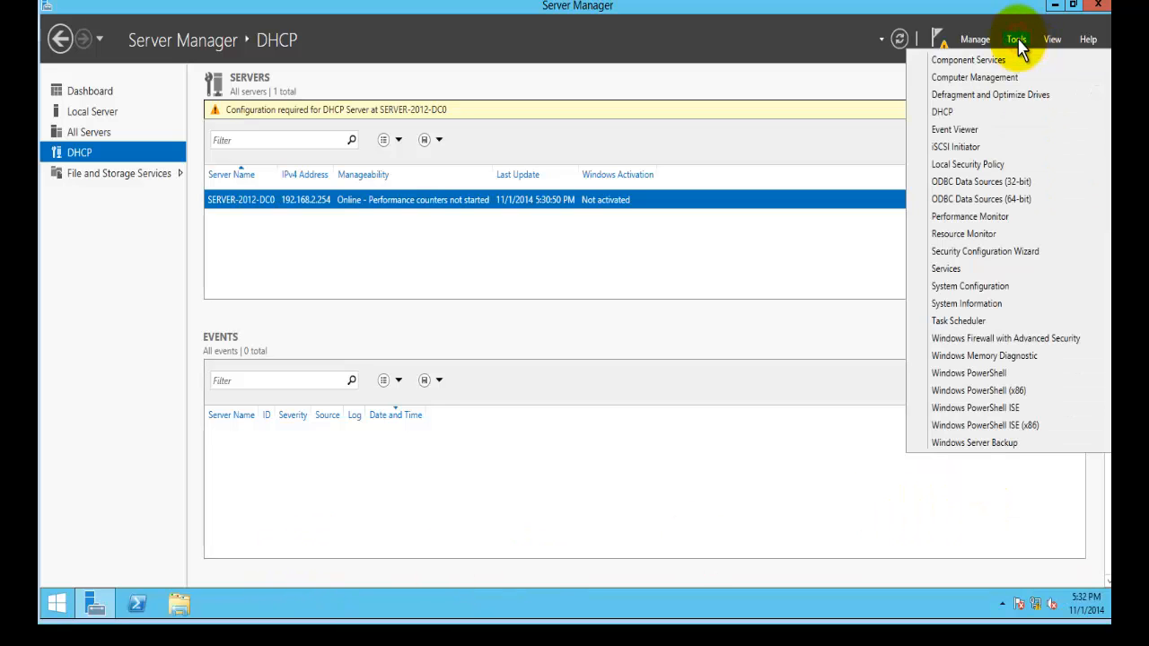
left_click(979, 111)
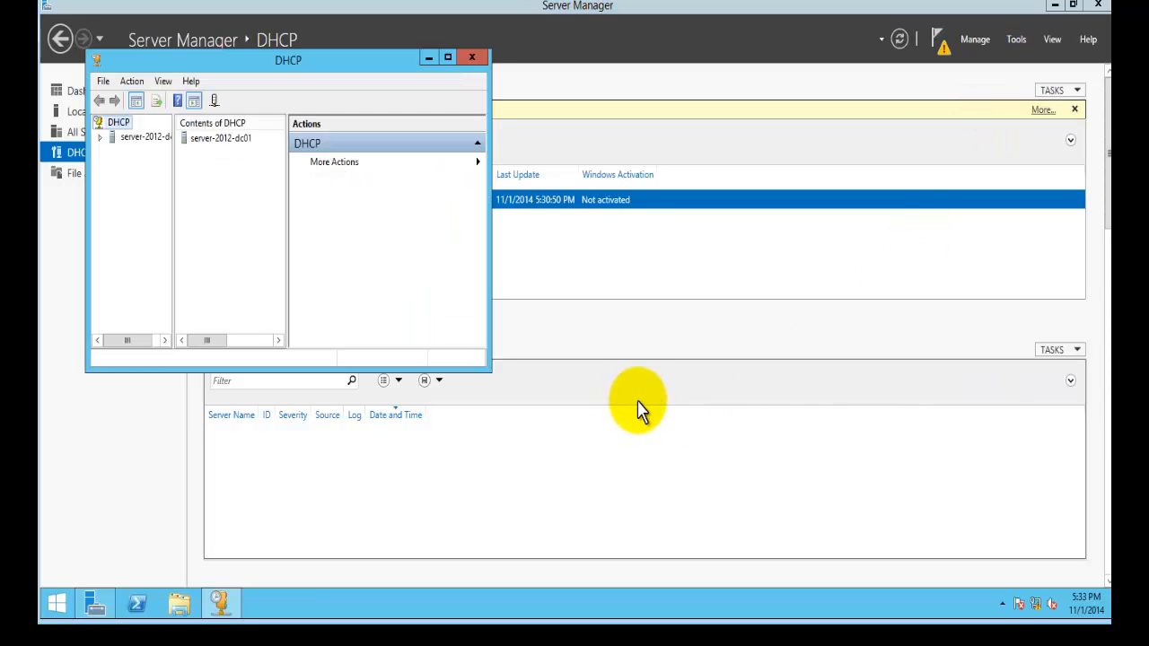
left_click(101, 138)
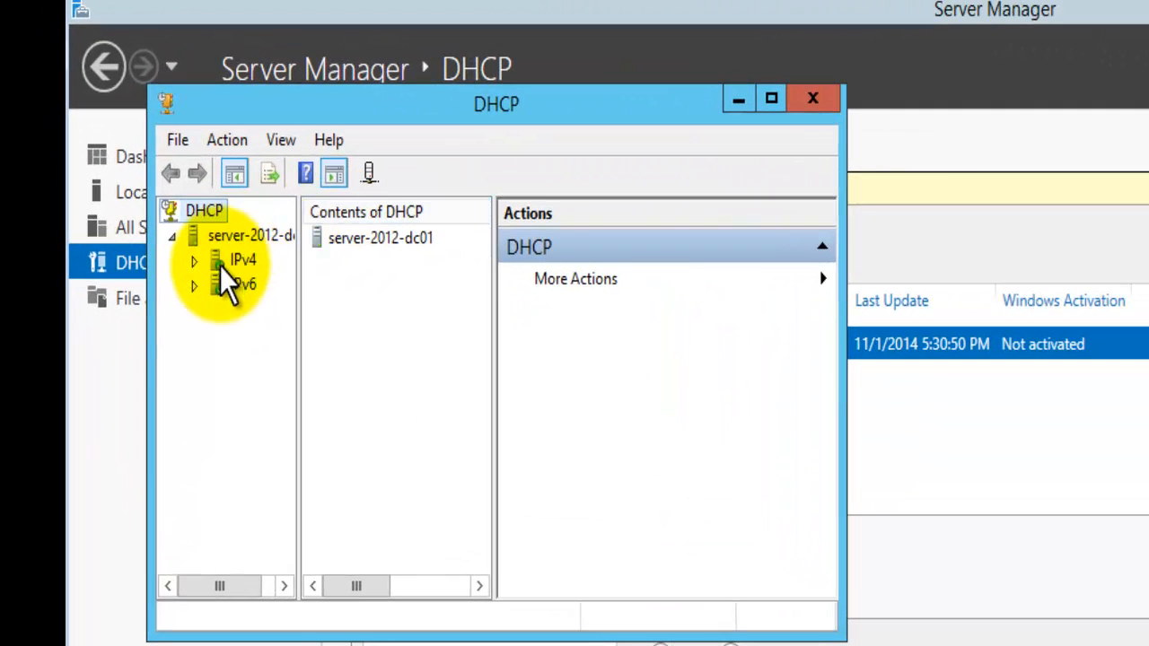
left_click(813, 99)
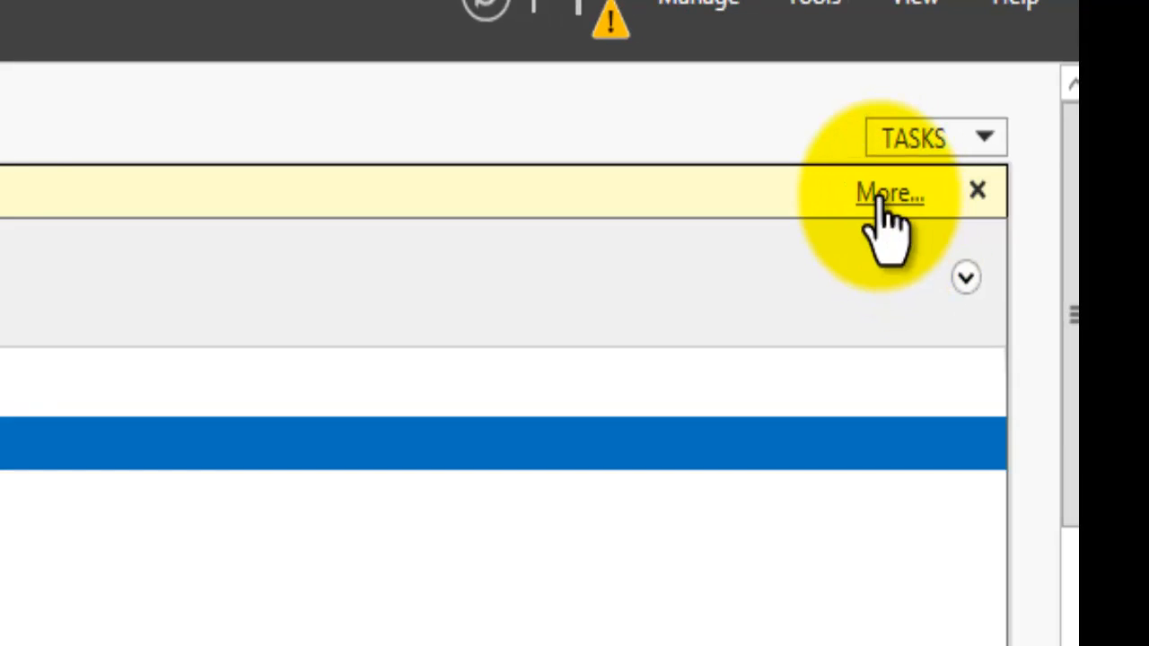
Commit the DHCP post-install configuration to create the DHCP Administrators and DHCP Users groups.
left_click(882, 197)
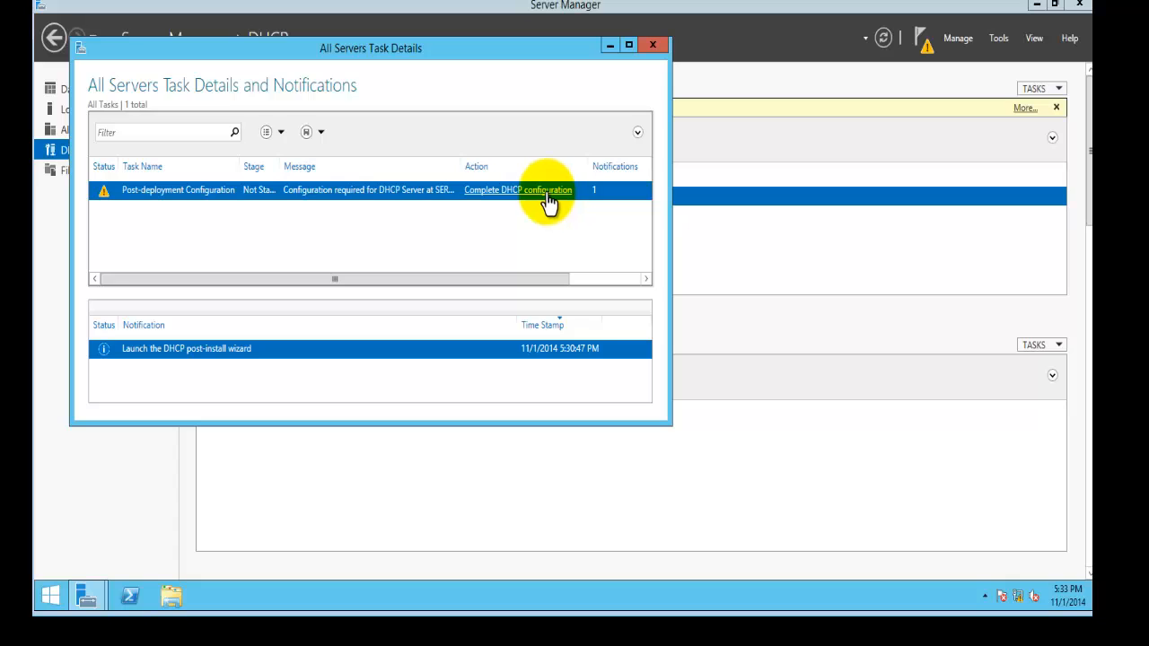
left_click(251, 339)
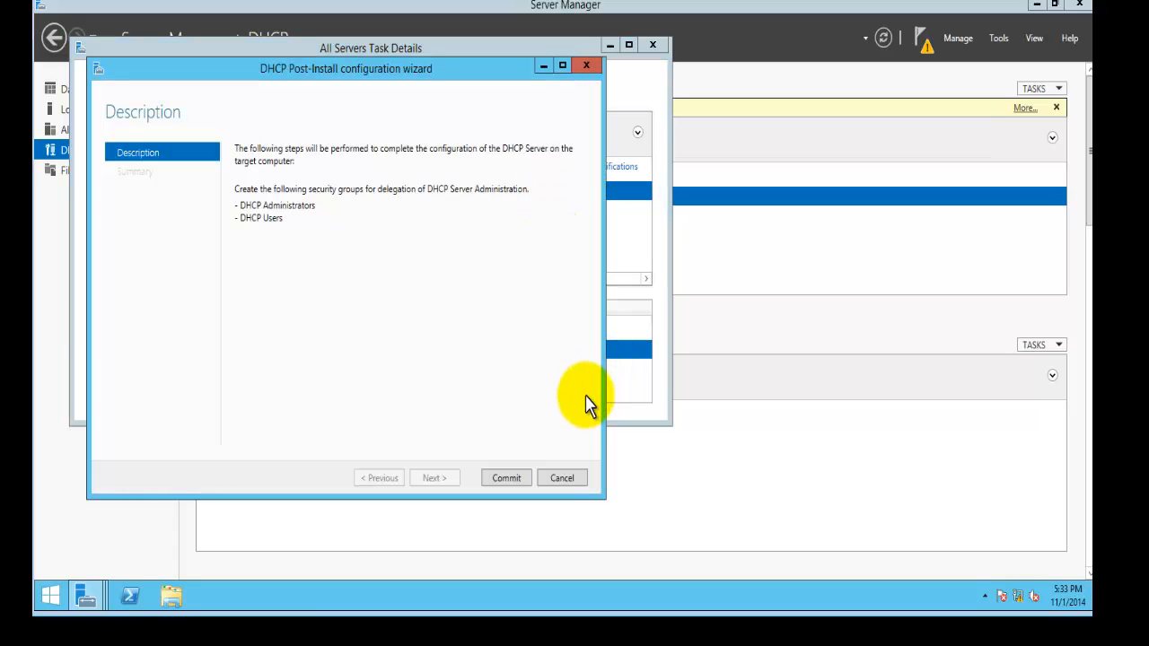
left_click(500, 481)
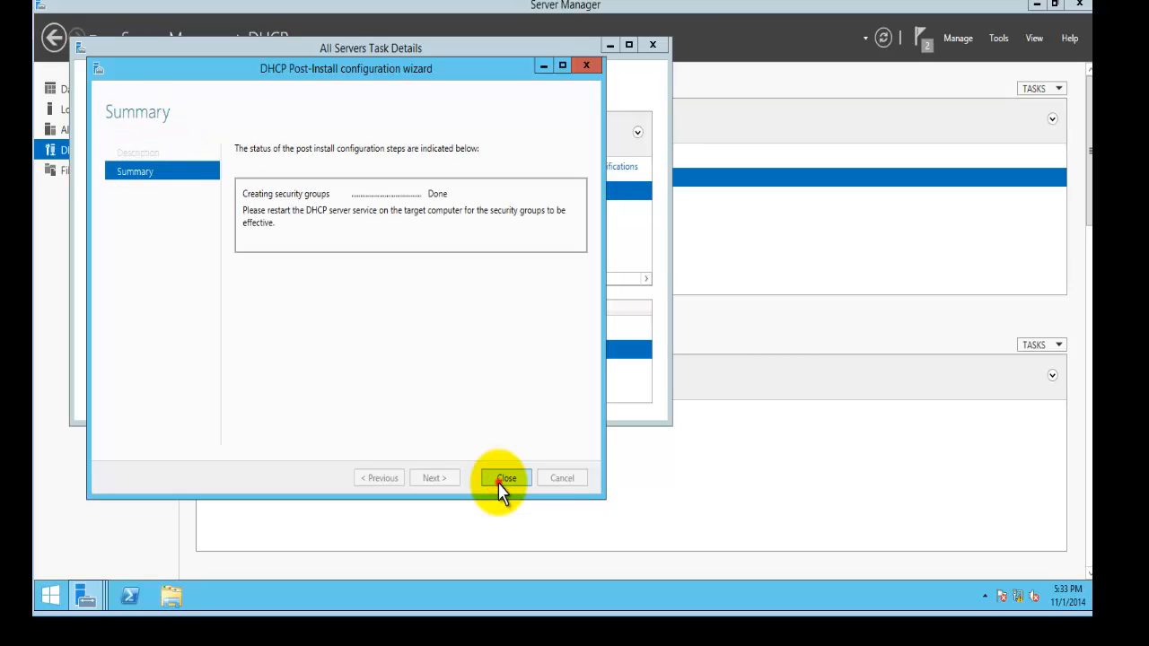
left_click(505, 479)
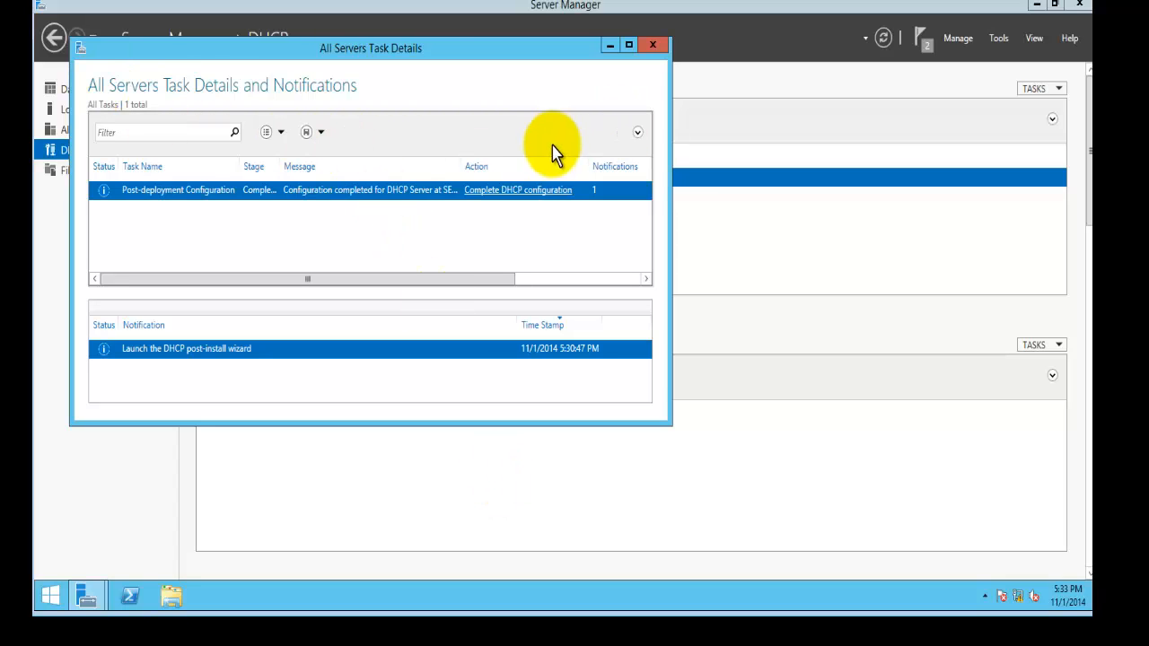
left_click(652, 44)
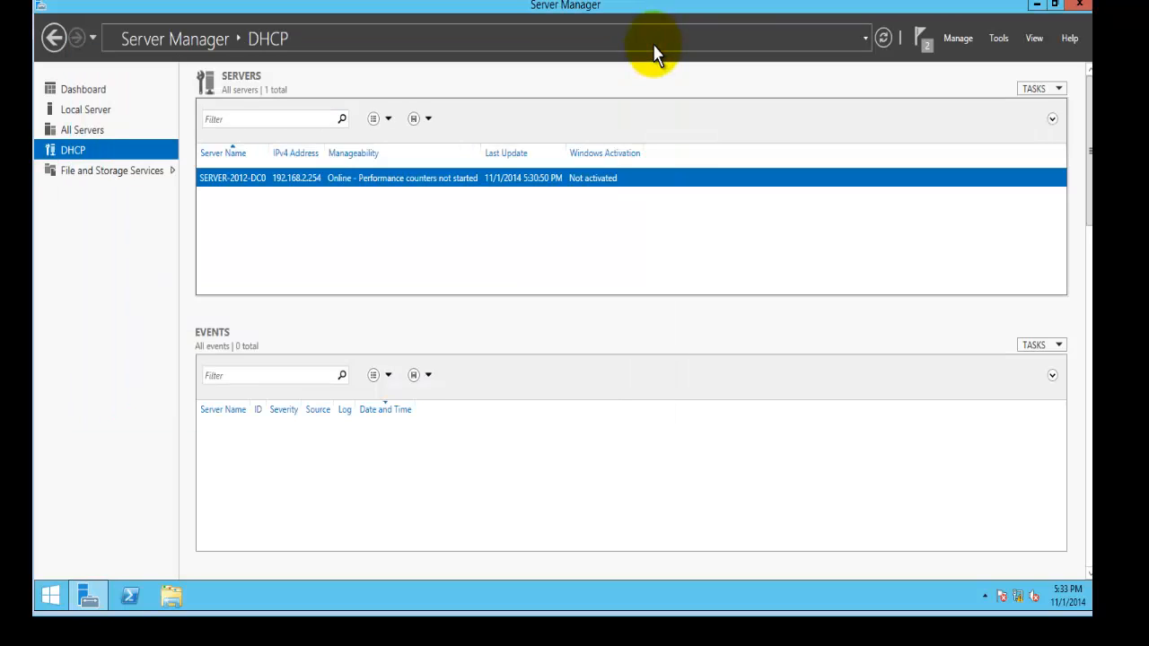
left_click(498, 231)
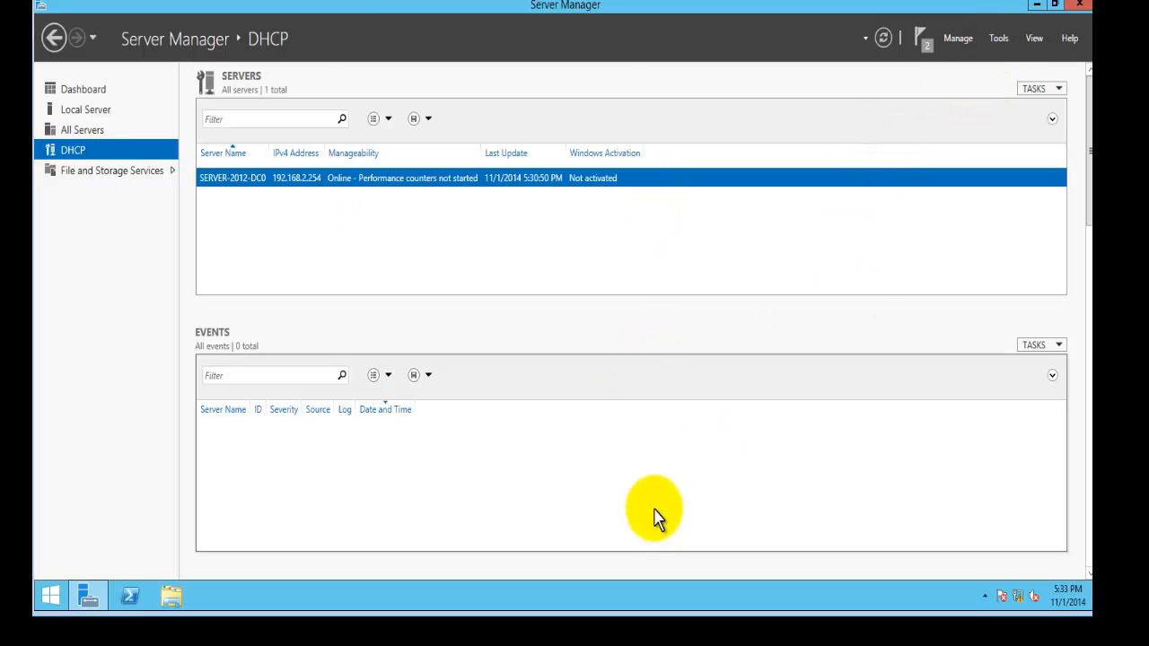
Launch the DHCP console from Tools, expand server-2012-dc01's IPv4 node, and widen the window and panes.
left_click(996, 39)
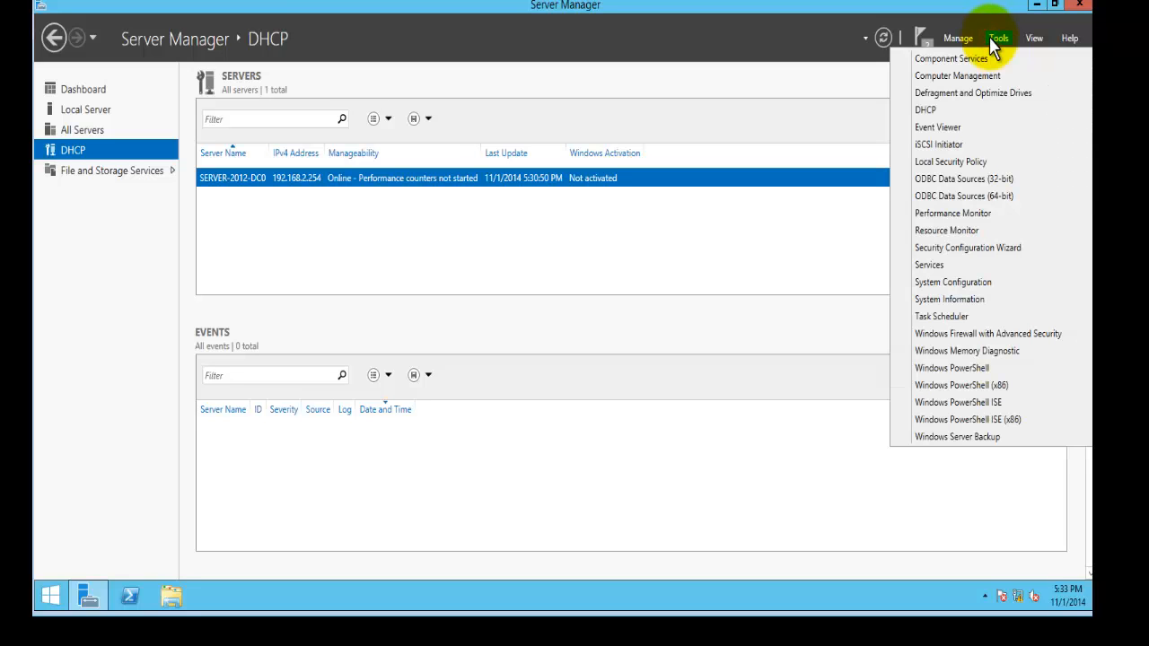
left_click(967, 110)
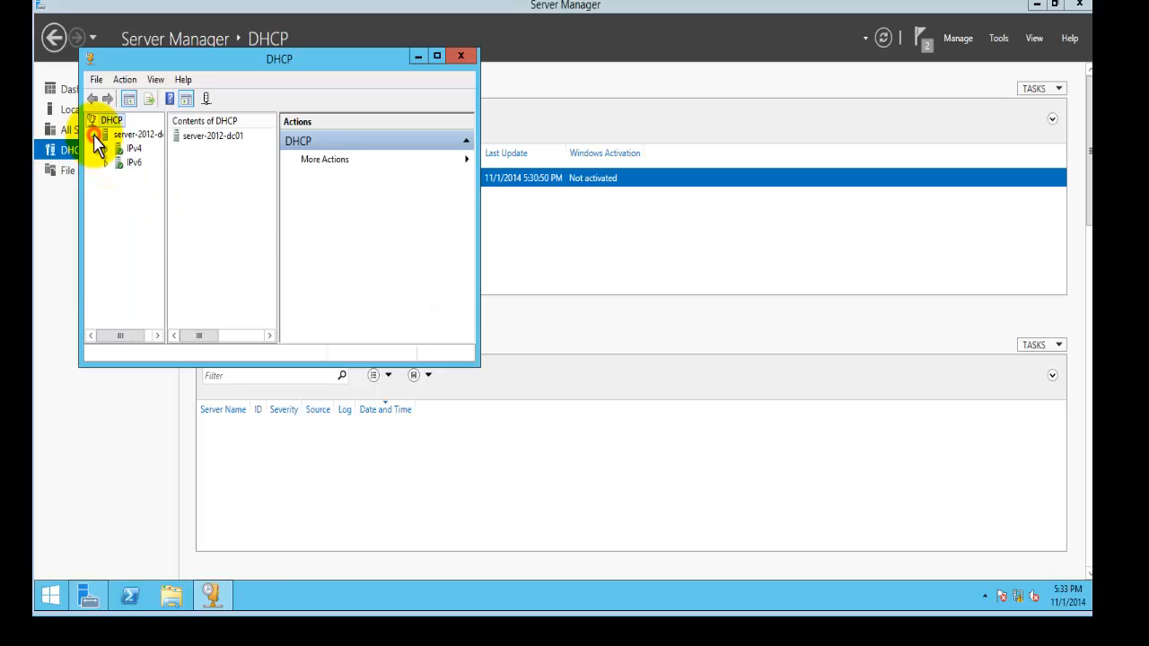
left_click_drag(236, 66, 533, 92)
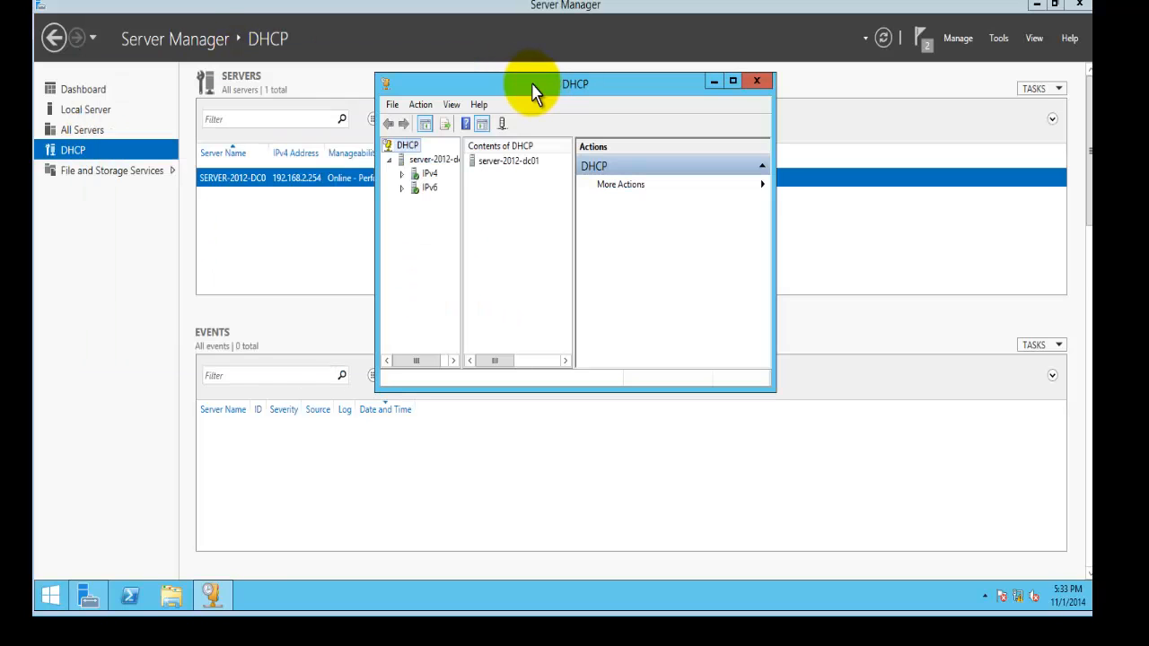
left_click(402, 174)
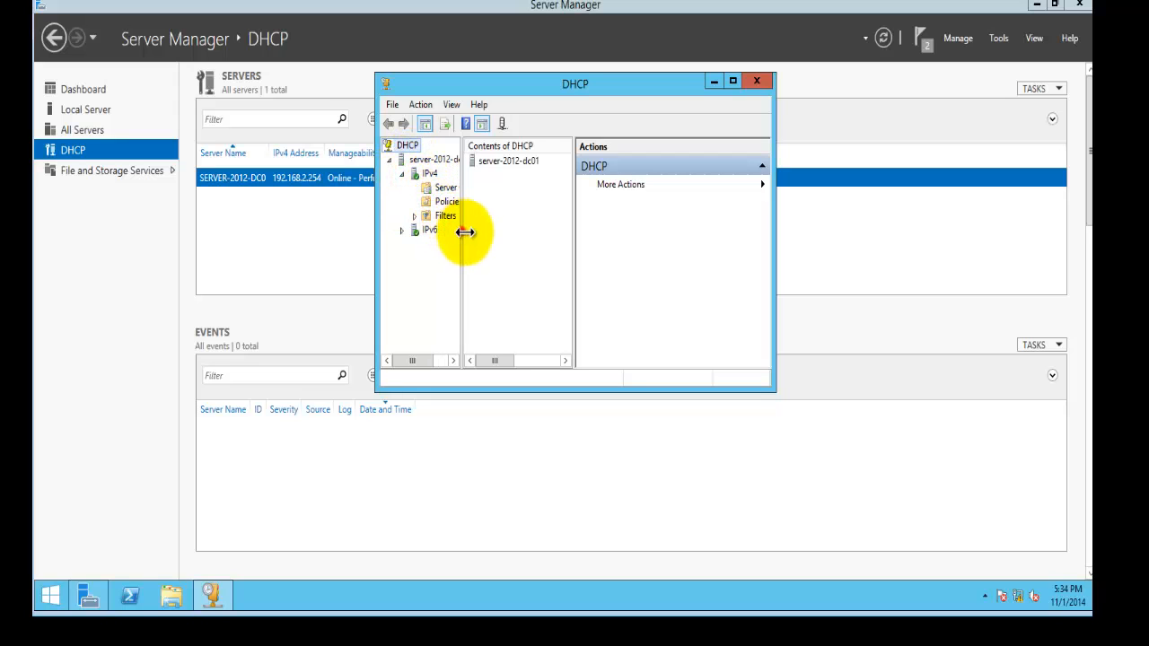
left_click_drag(464, 231, 477, 231)
left_click_drag(377, 308, 334, 308)
left_click_drag(436, 259, 489, 254)
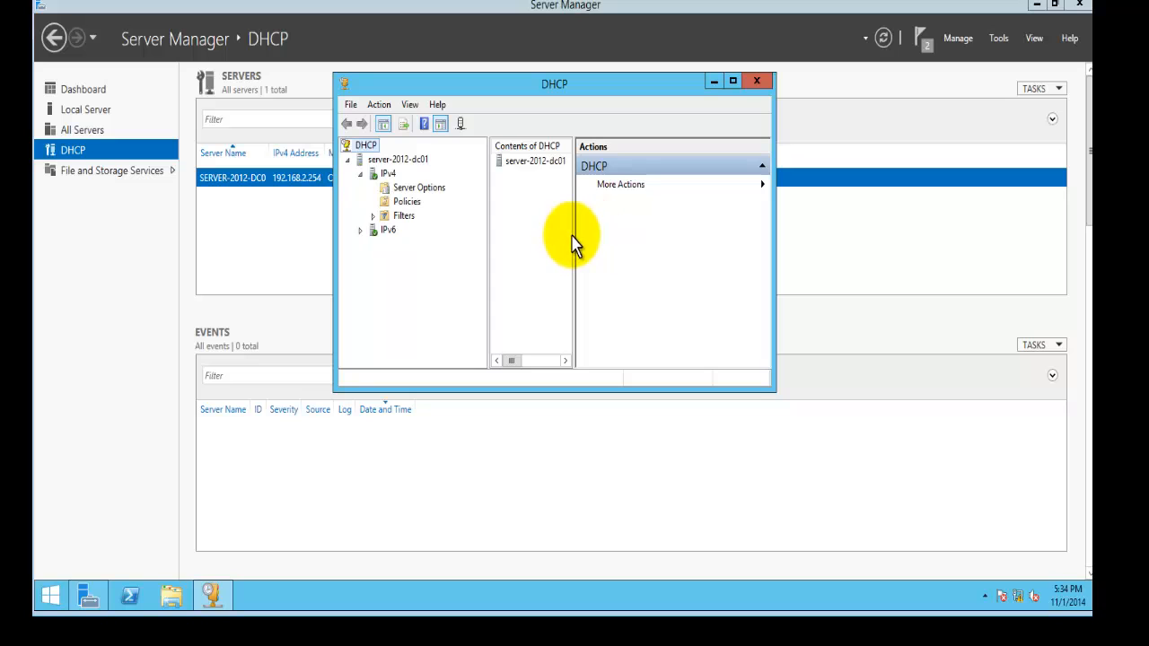
left_click_drag(574, 247, 630, 238)
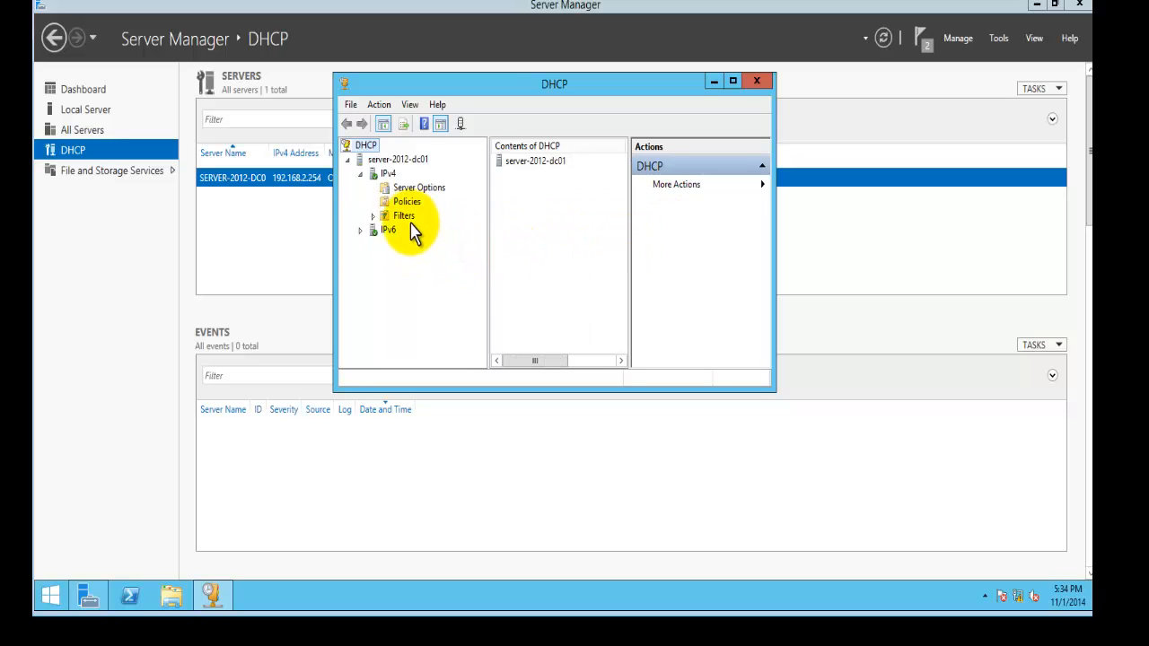
Start a new IPv4 scope named AbuDhabi-Office with description 'This is Abu Dhabi Scope'.
right_click(390, 175)
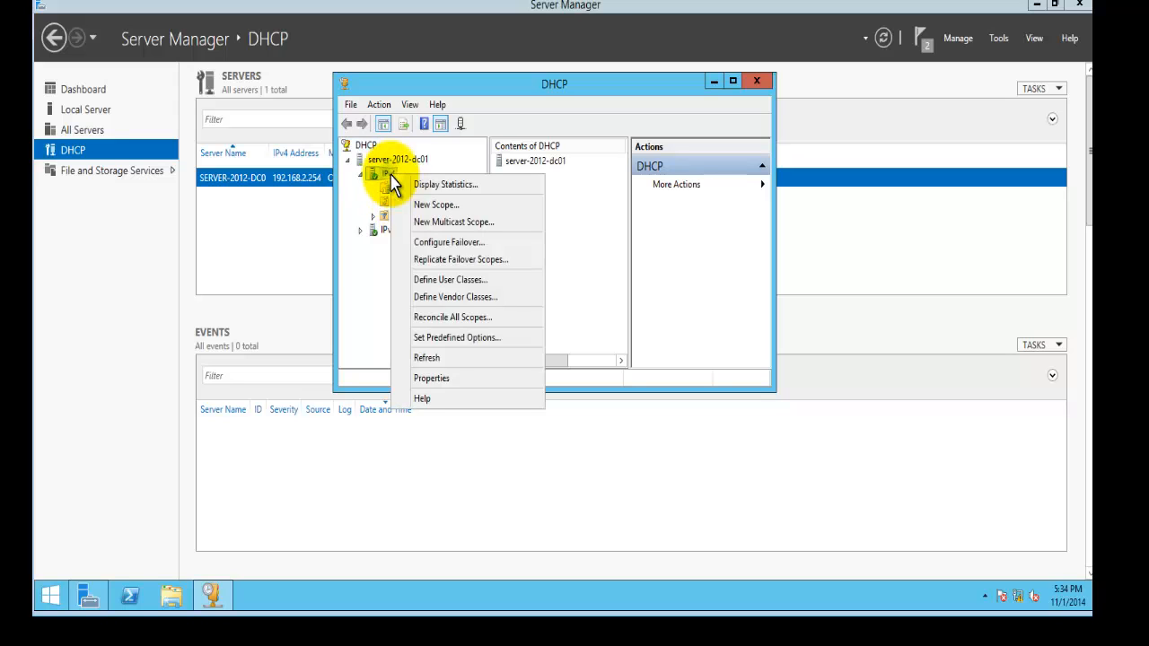
left_click(454, 204)
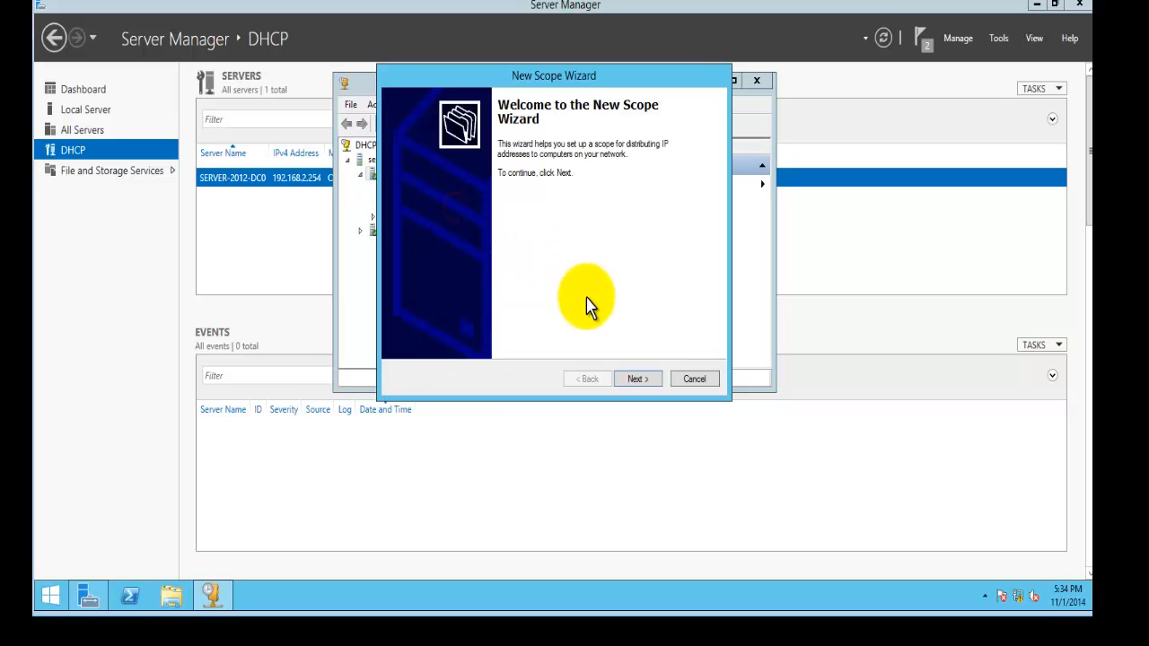
left_click(632, 380)
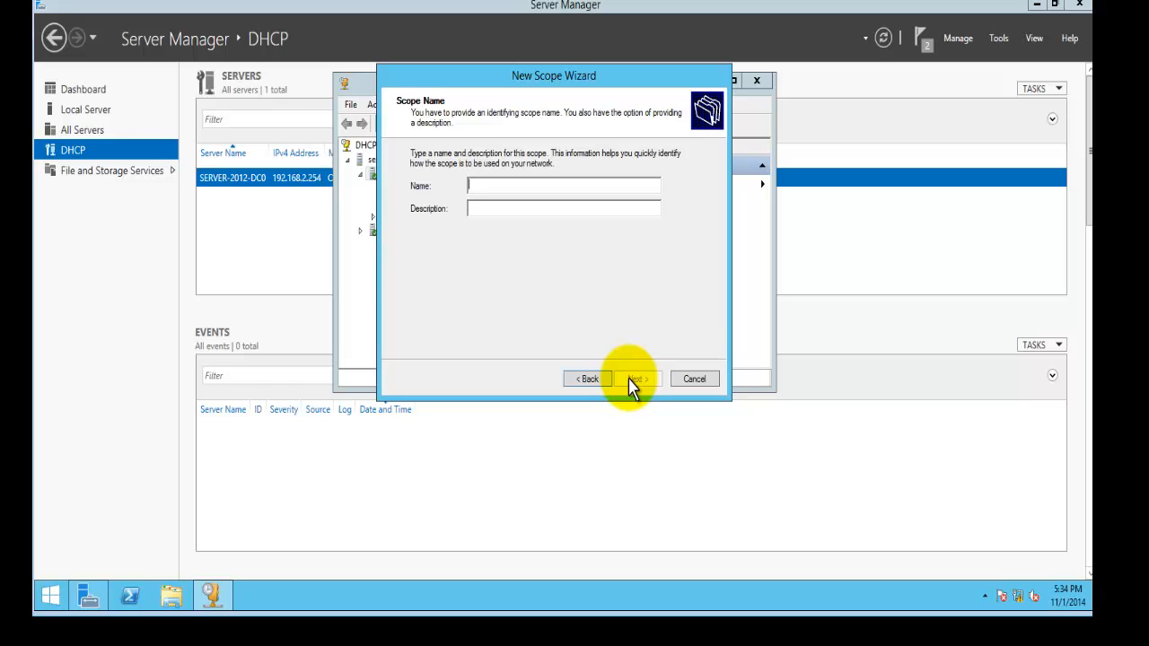
type("AbuDhabi-Office")
left_click(489, 212)
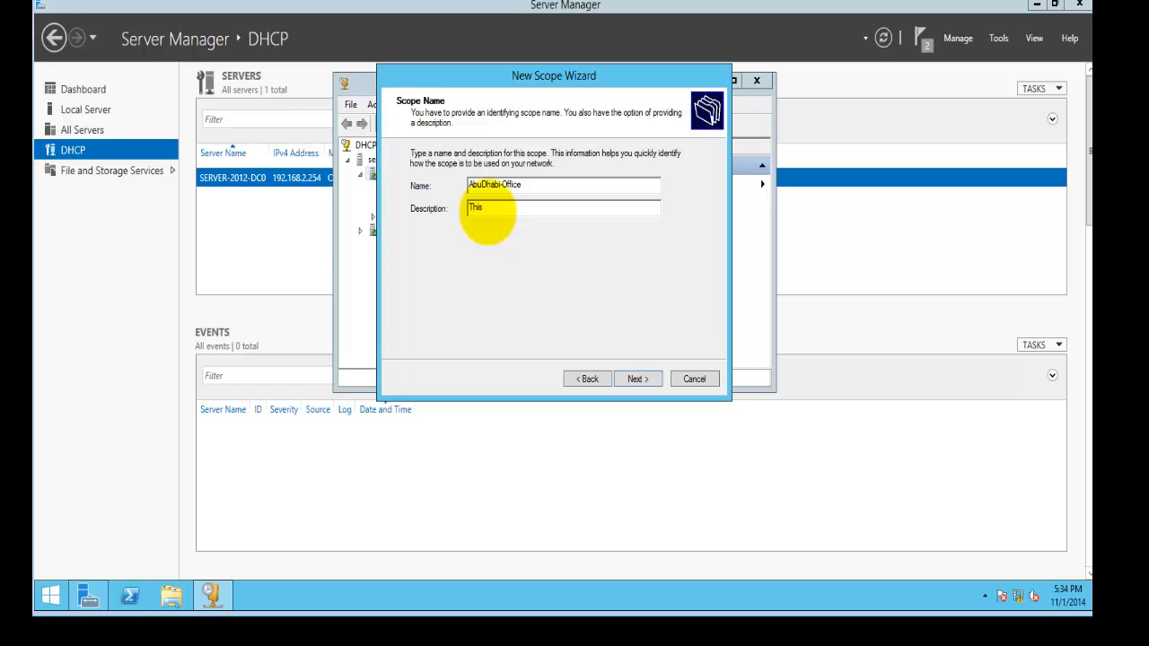
type("Dhabi Scope")
left_click(503, 207)
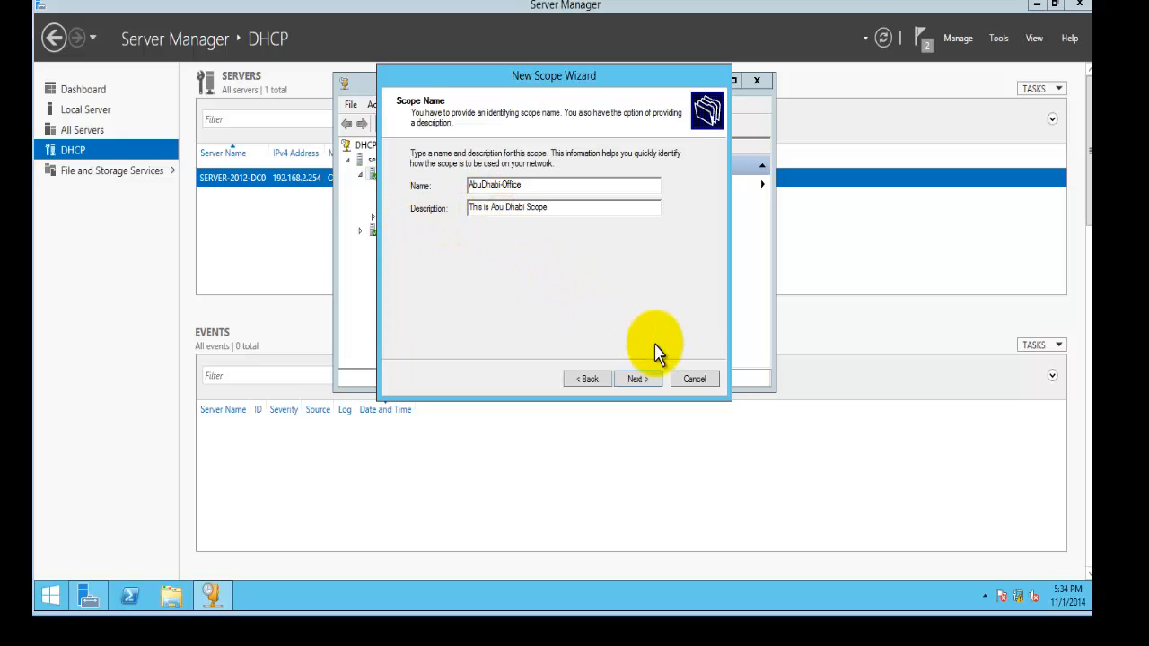
left_click(638, 378)
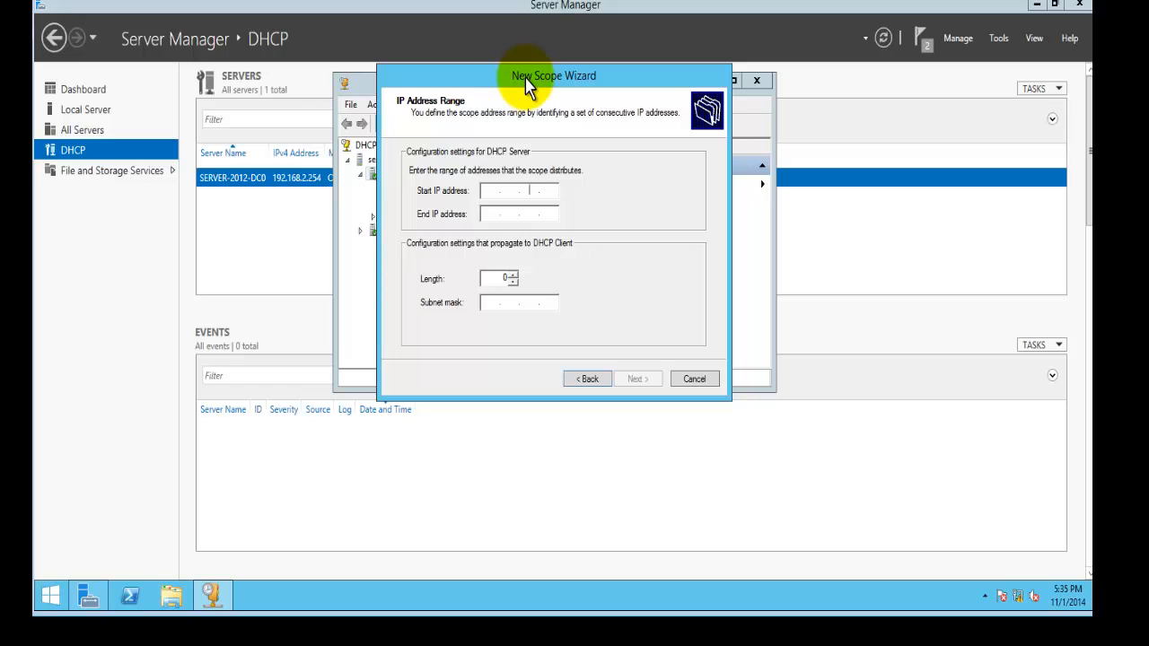
Enter the scope range 192.168.2.1 to 192.168.2.100 with mask 255.255.255.0.
key("Num_Lock")
type("192")
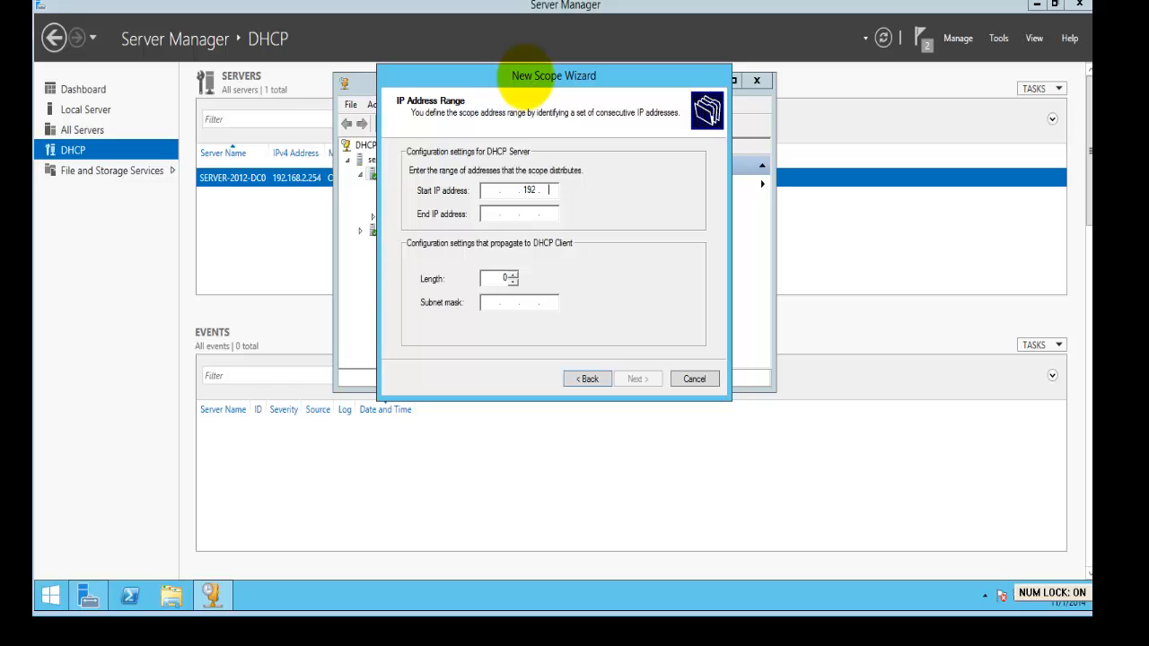
key("BackSpace")
key("BackSpace")
key("BackSpace")
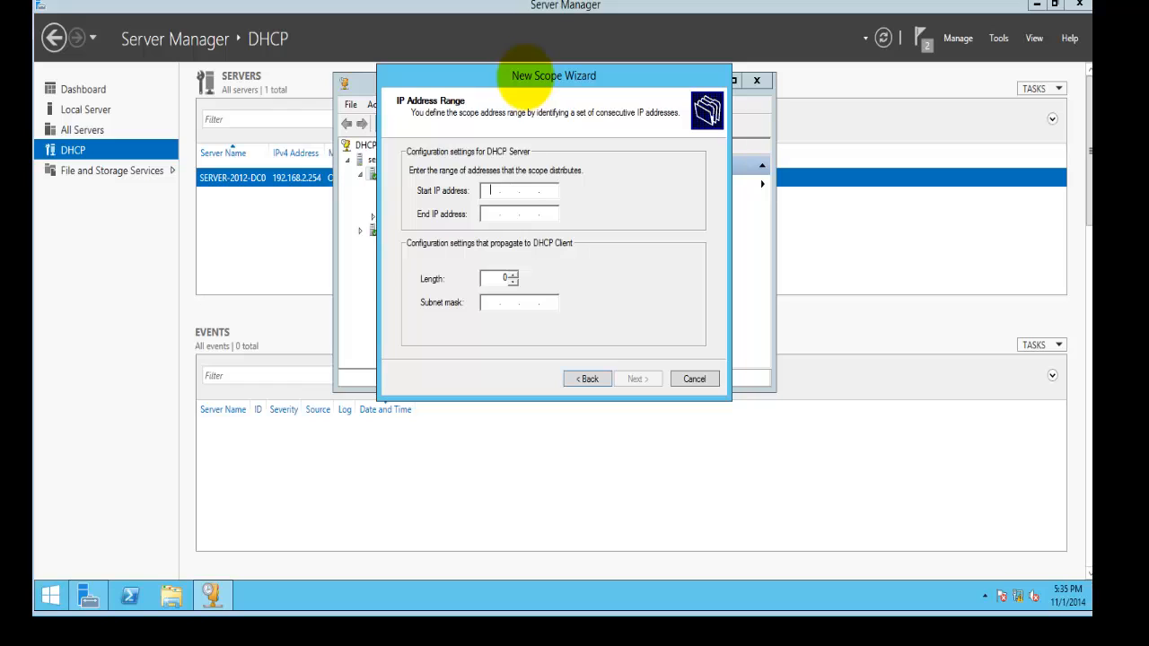
type("192 . 168 . 2 . 1")
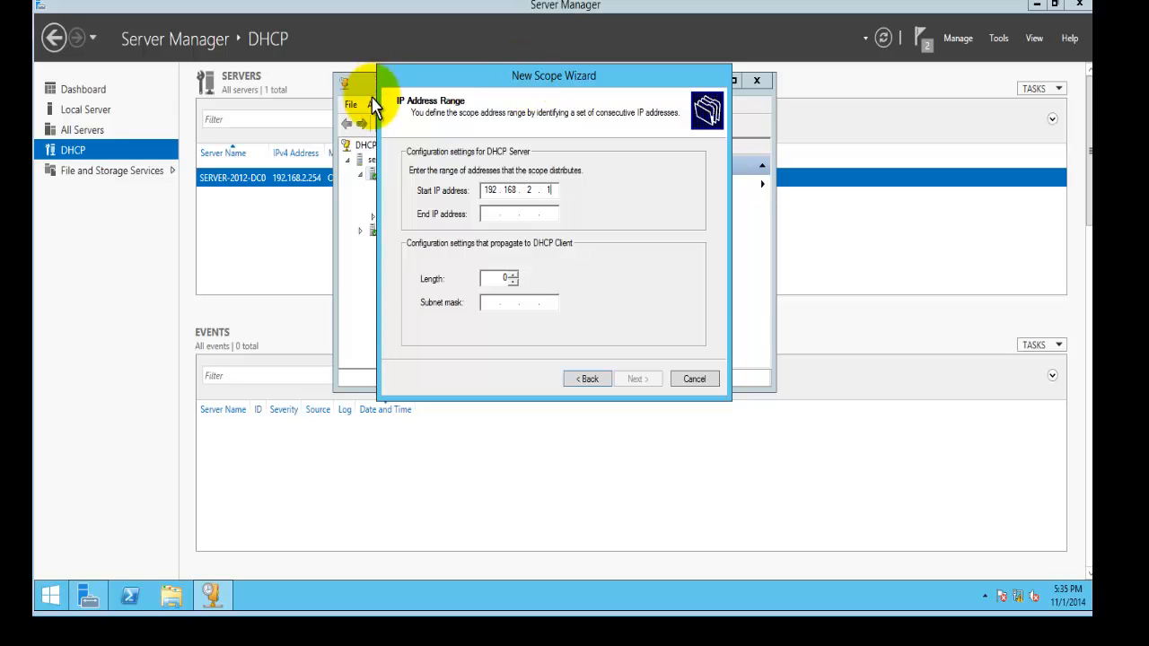
left_click(491, 214)
type("192.")
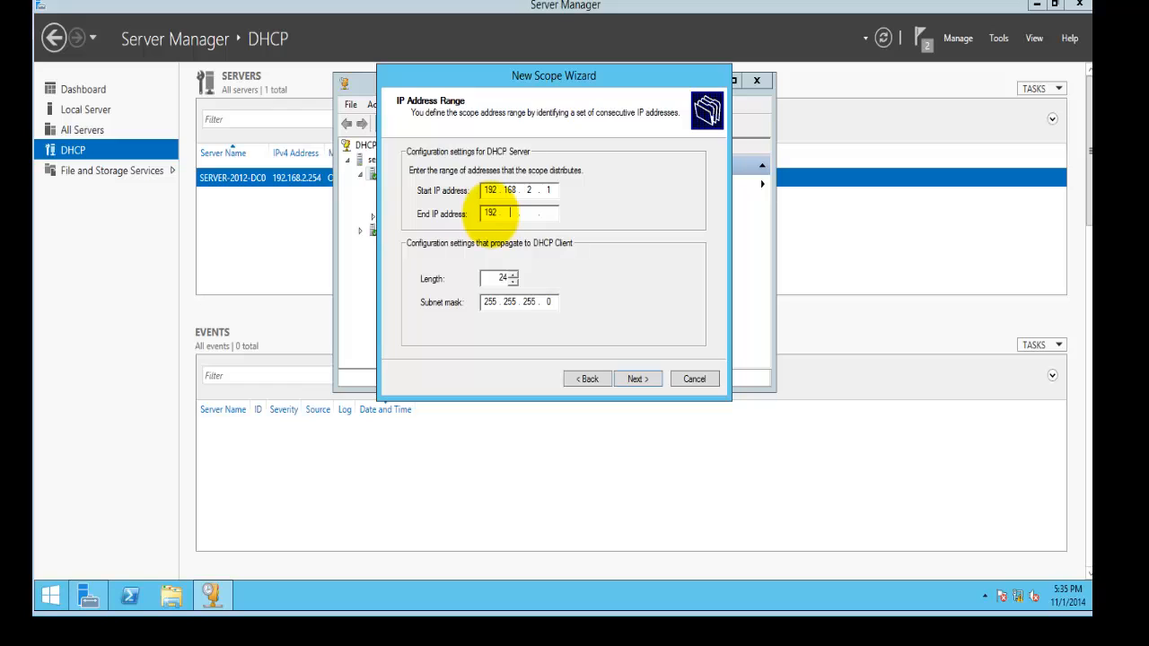
type("168.2.100")
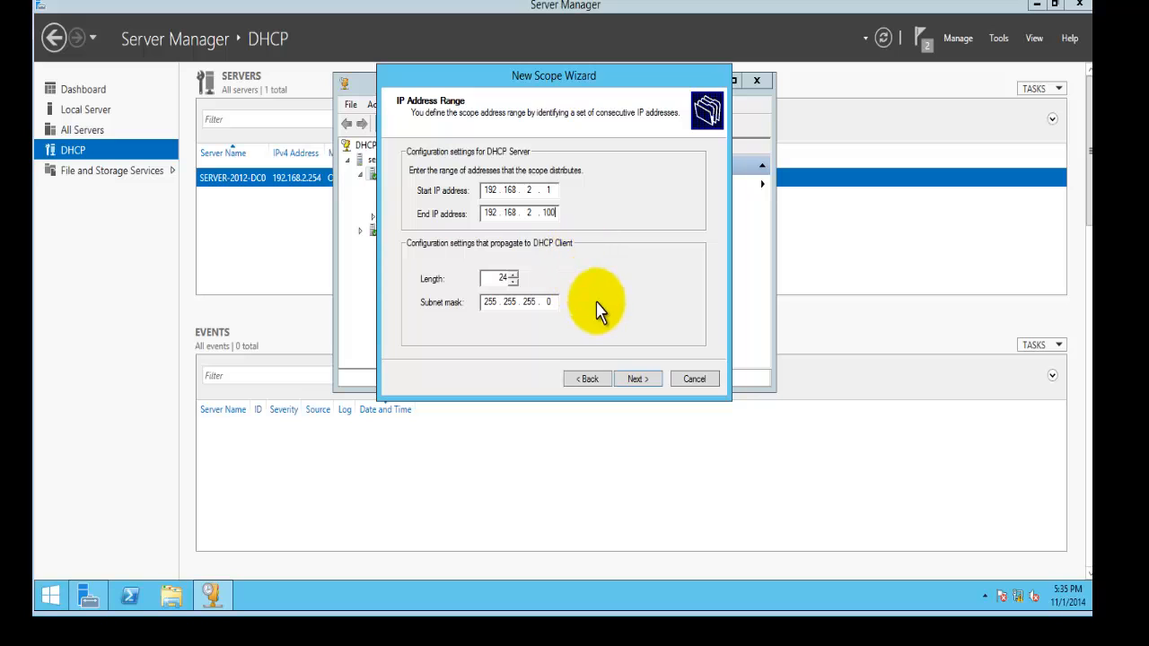
left_click(635, 380)
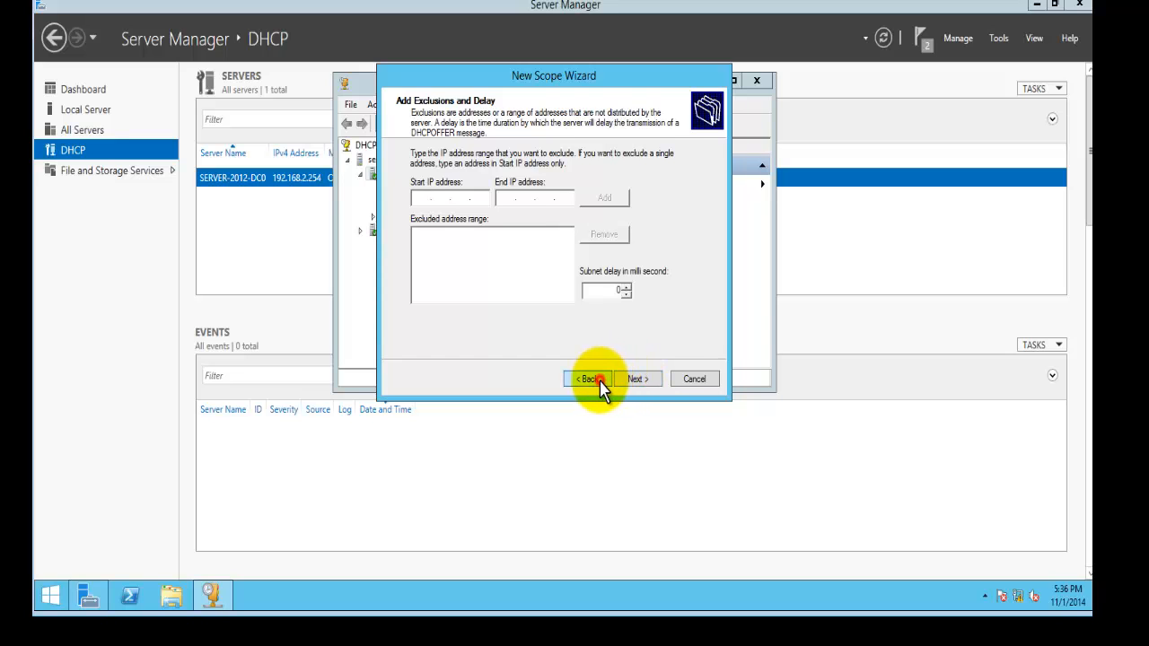
Add the exclusion range 192.168.2.1 to 192.168.2.15 and continue to Lease Duration.
left_click(595, 381)
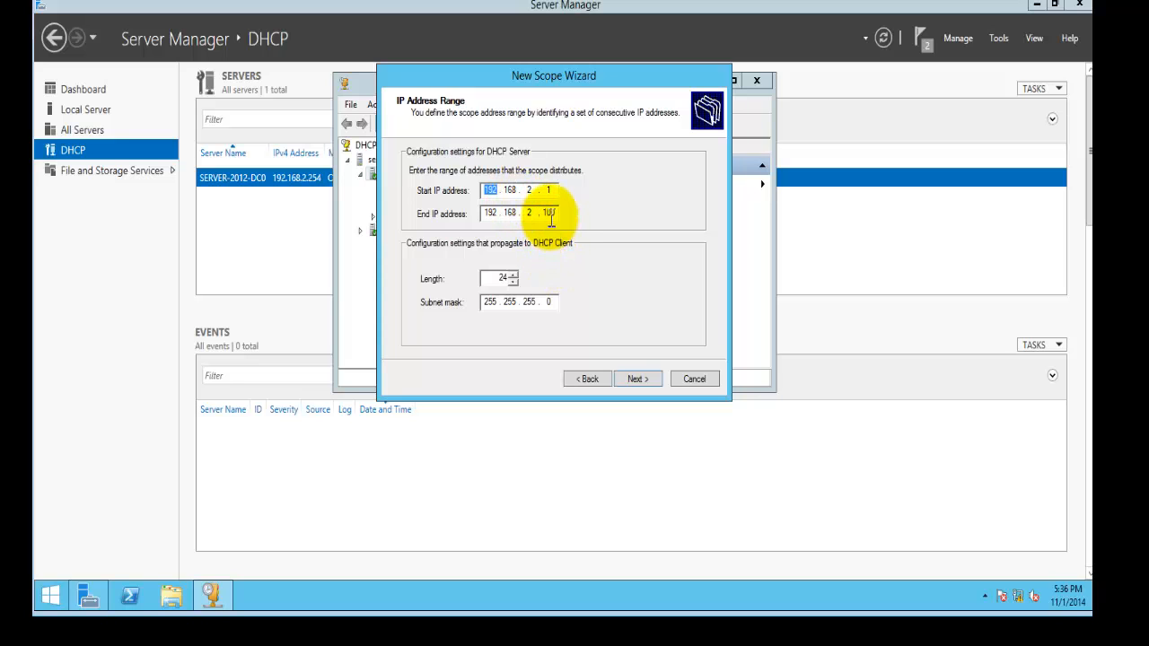
left_click(636, 380)
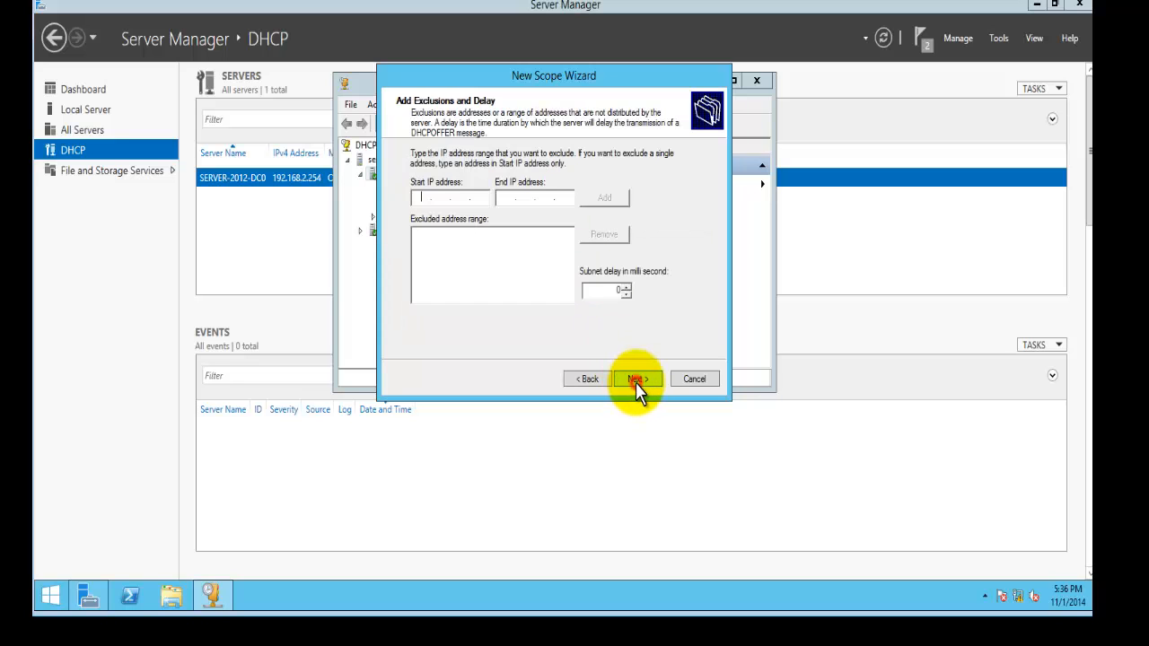
type("192.16")
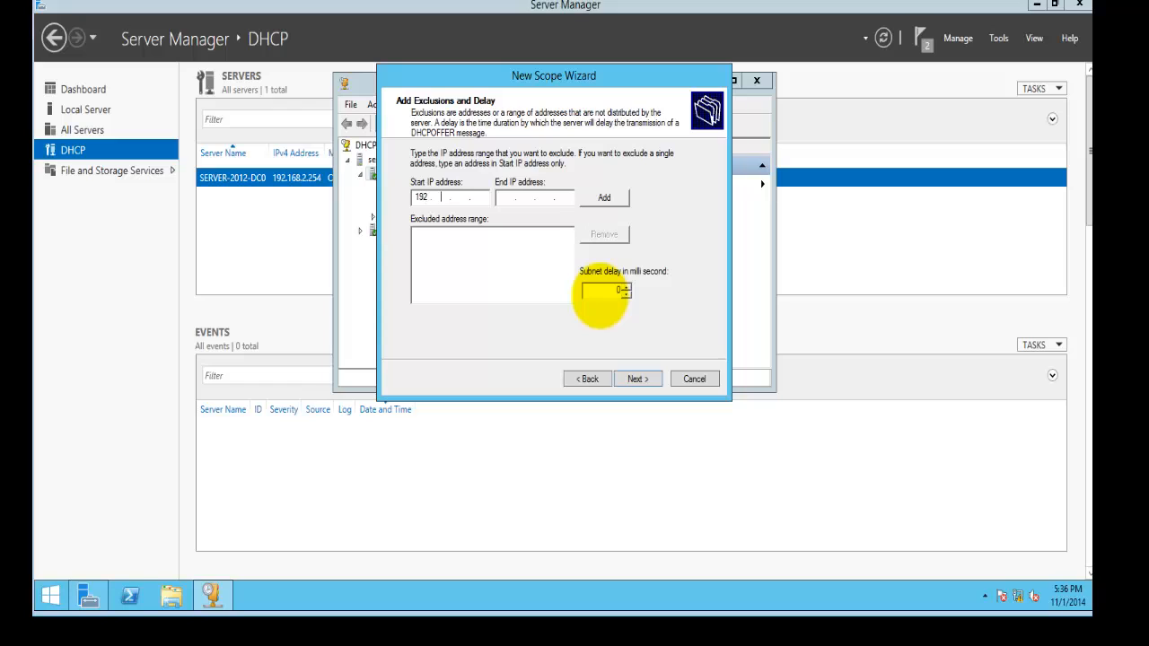
type("8")
type("2.")
type("1")
type("192168")
left_click(604, 201)
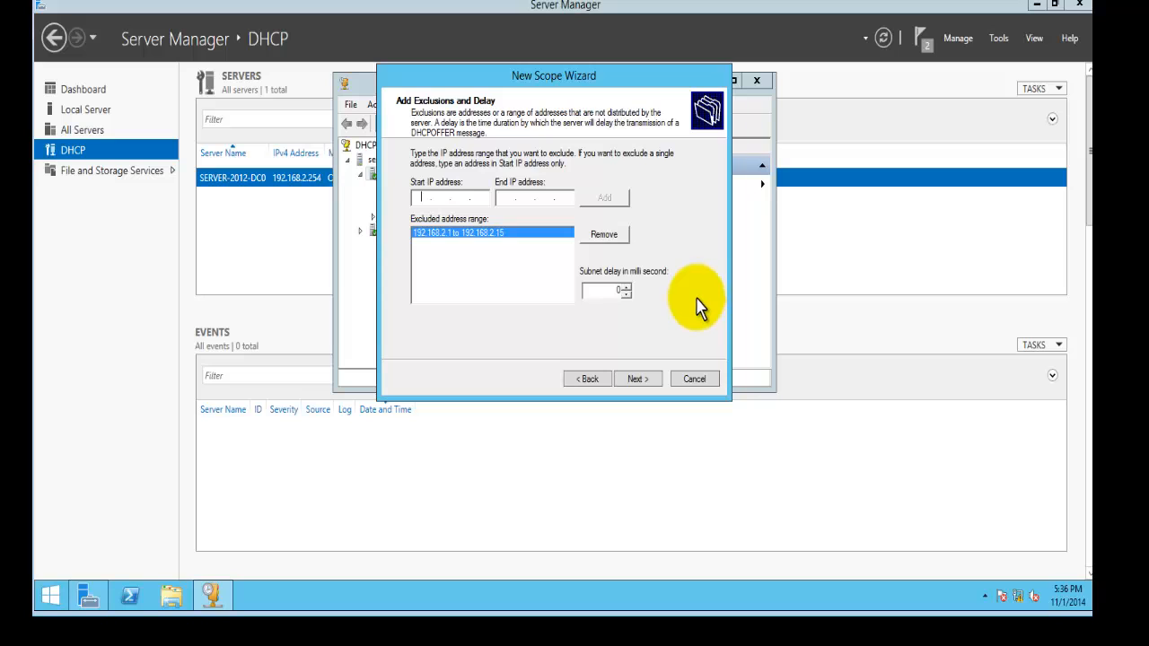
left_click(637, 380)
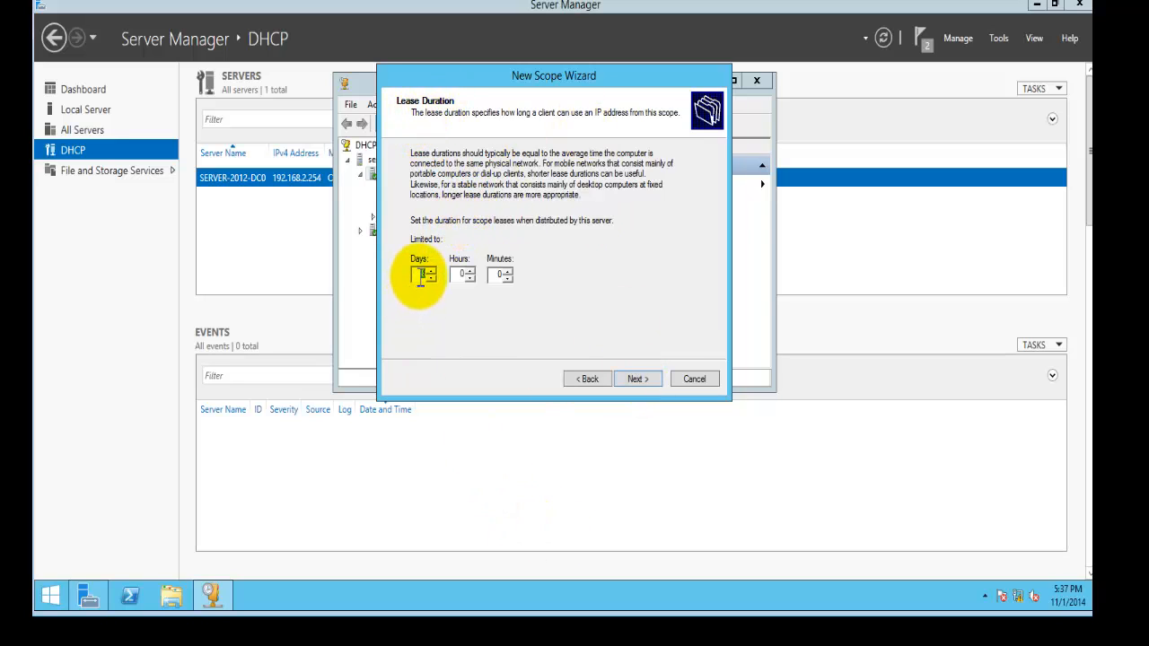
Set the lease duration to 0 days, 8 hours, 0 minutes.
type("0")
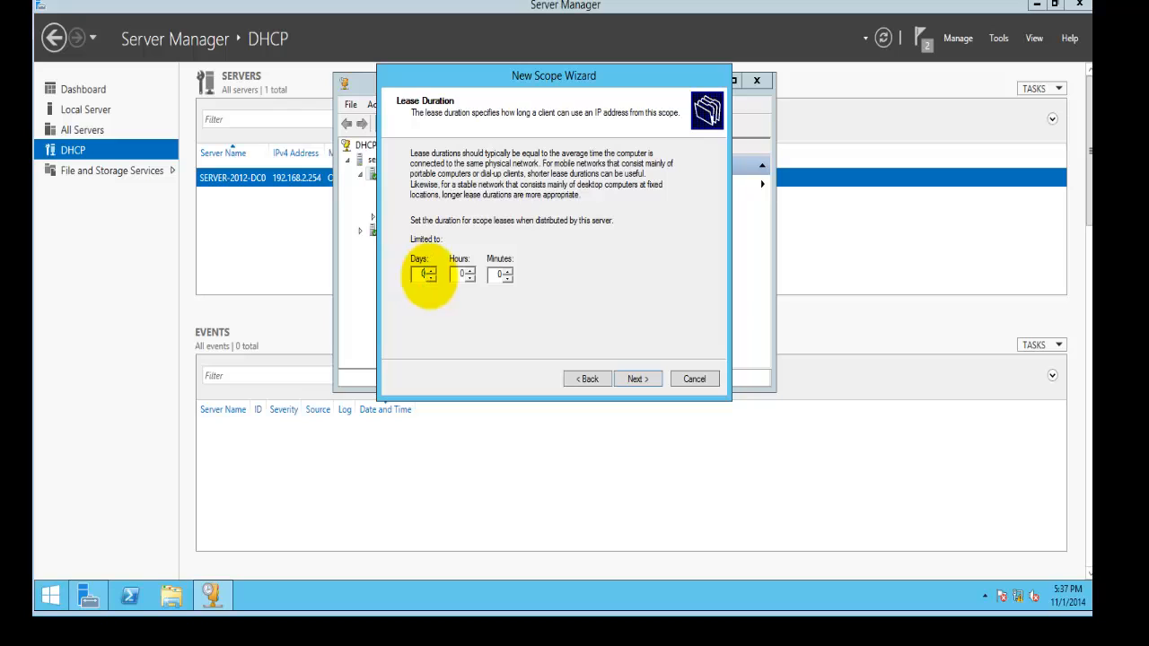
left_click(472, 269)
left_click(472, 269)
left_click(472, 269)
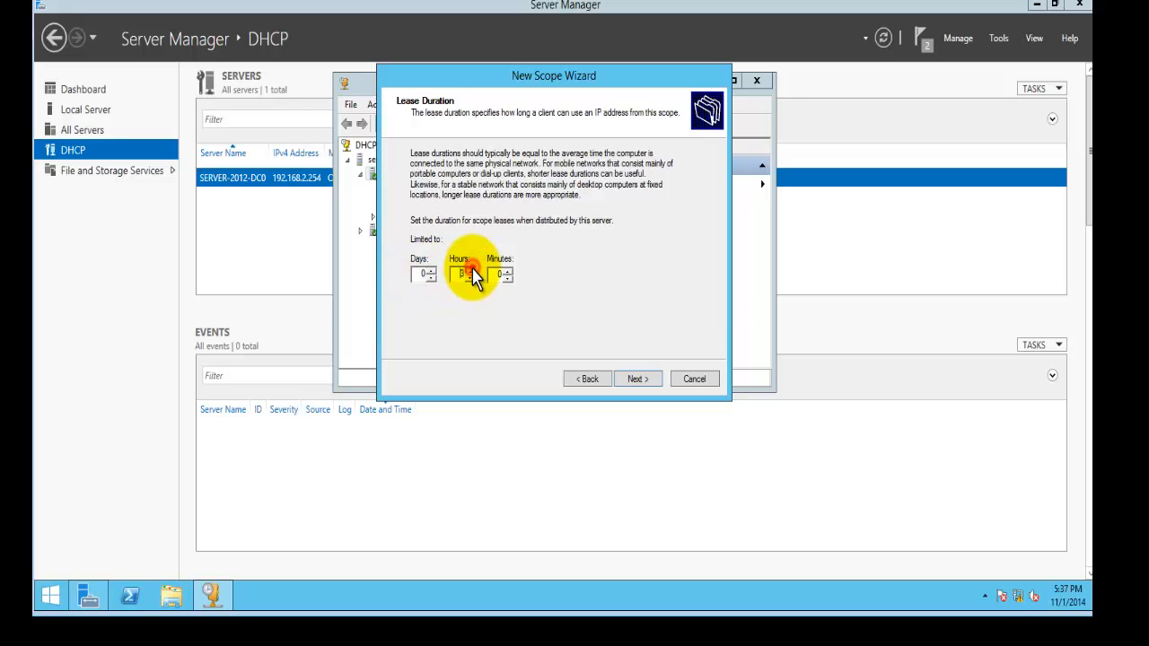
left_click(472, 269)
left_click(472, 270)
left_click(472, 269)
left_click(472, 269)
left_click(472, 269)
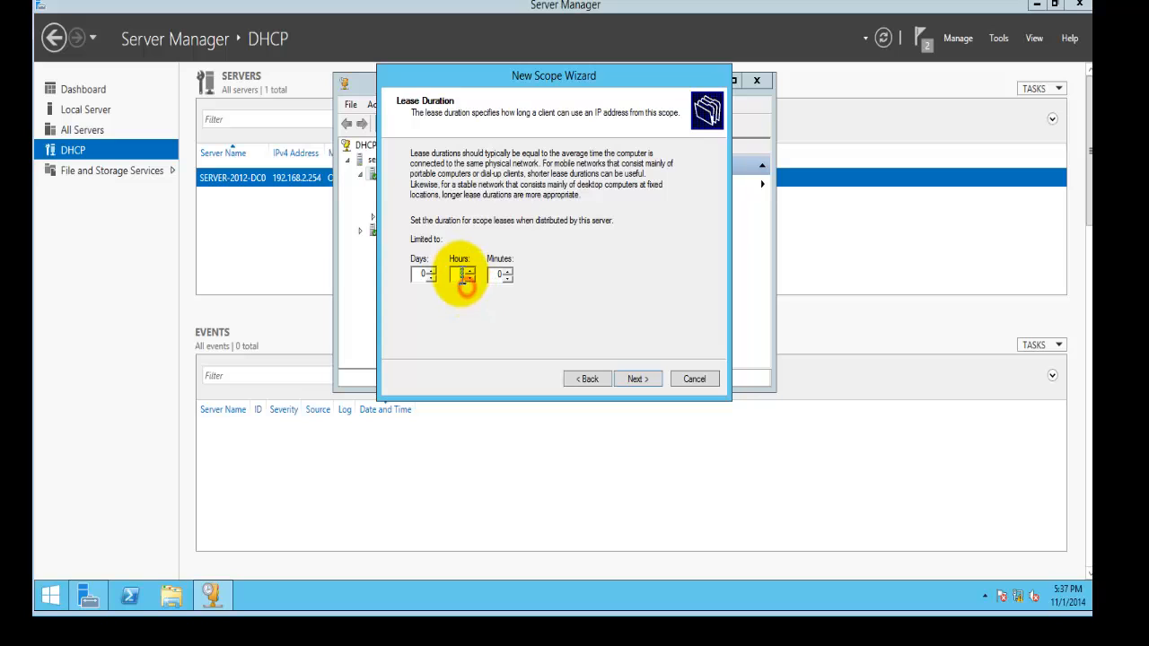
left_click(461, 274)
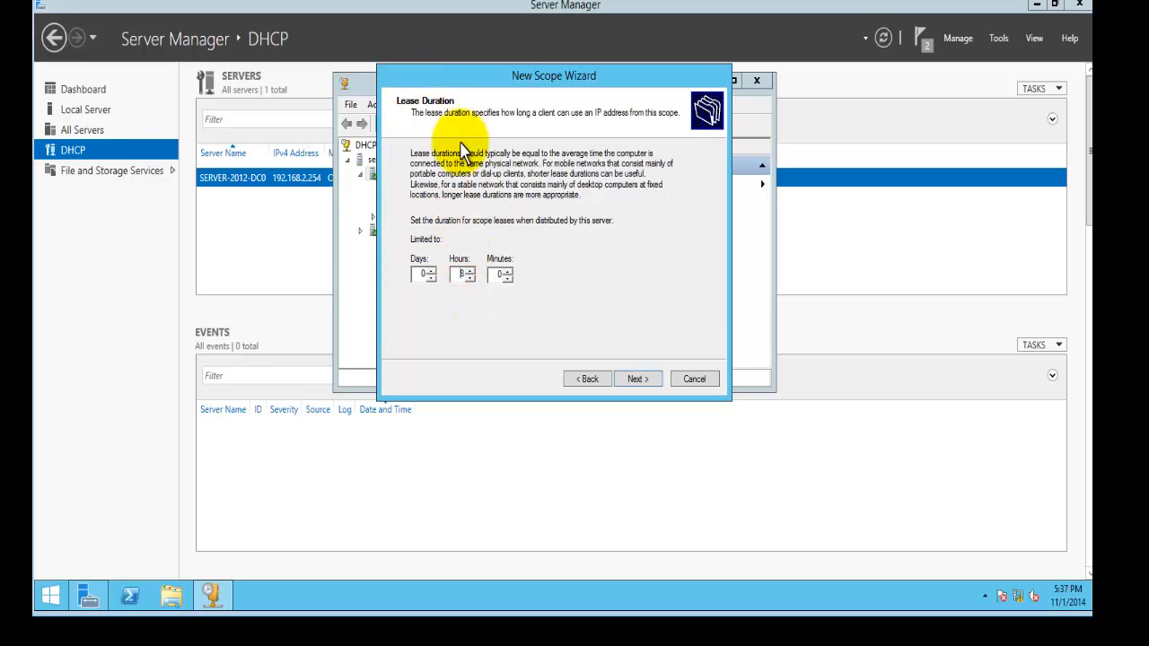
left_click(639, 379)
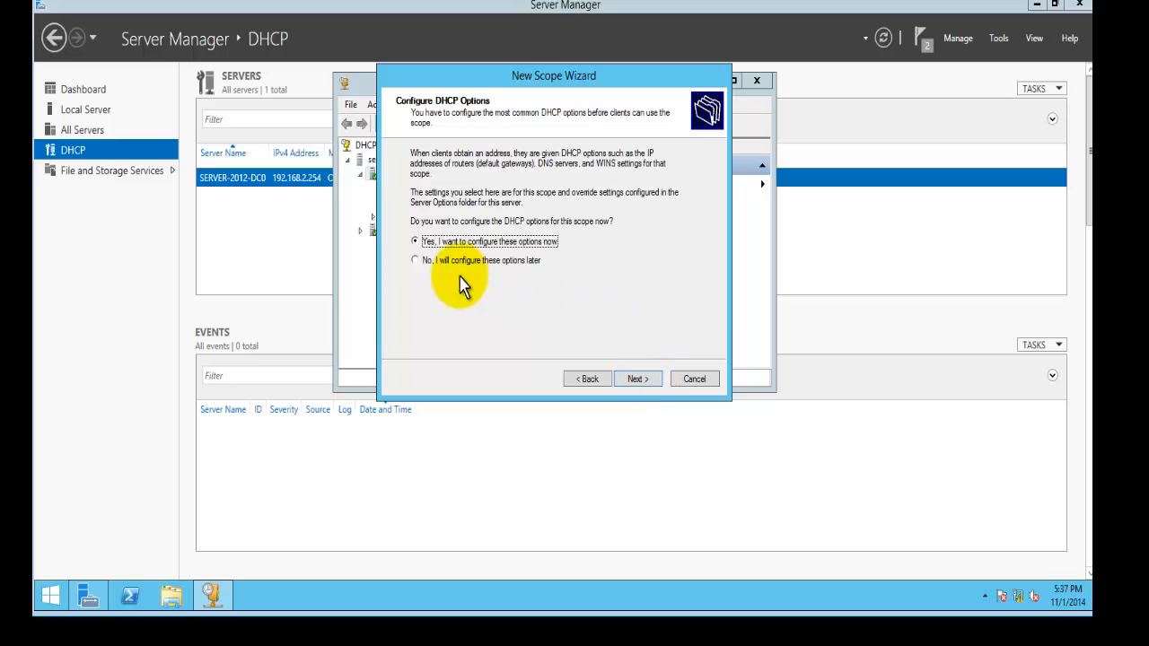
Add 192.168.1.254 as the scope's default gateway router.
left_click(637, 379)
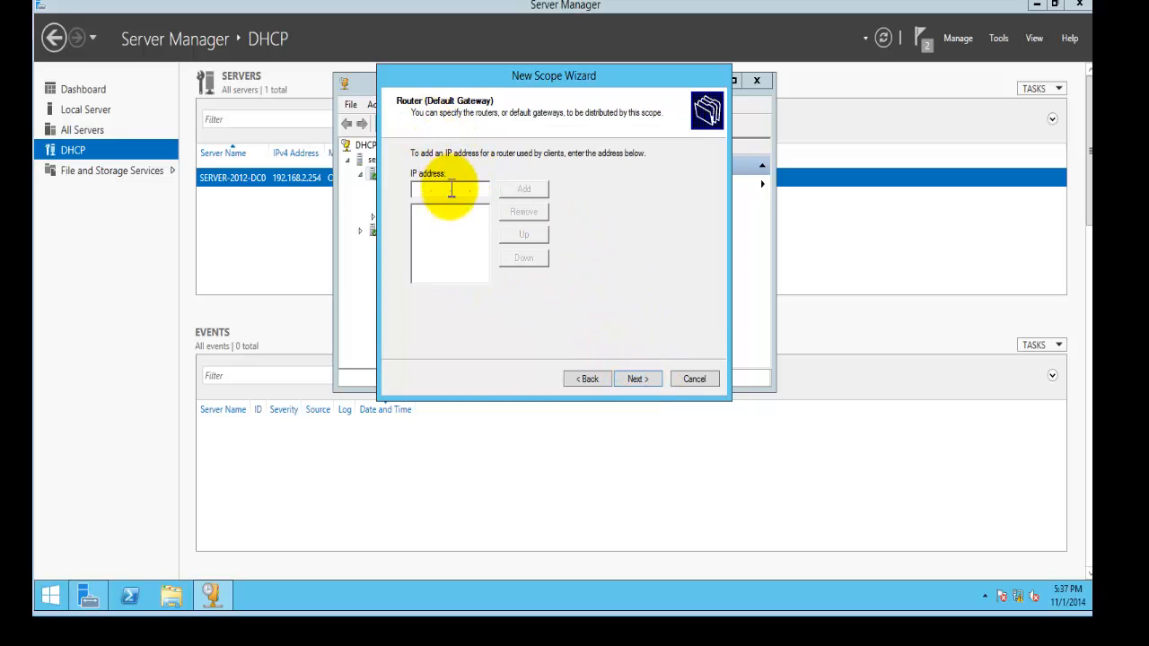
type("192 . ")
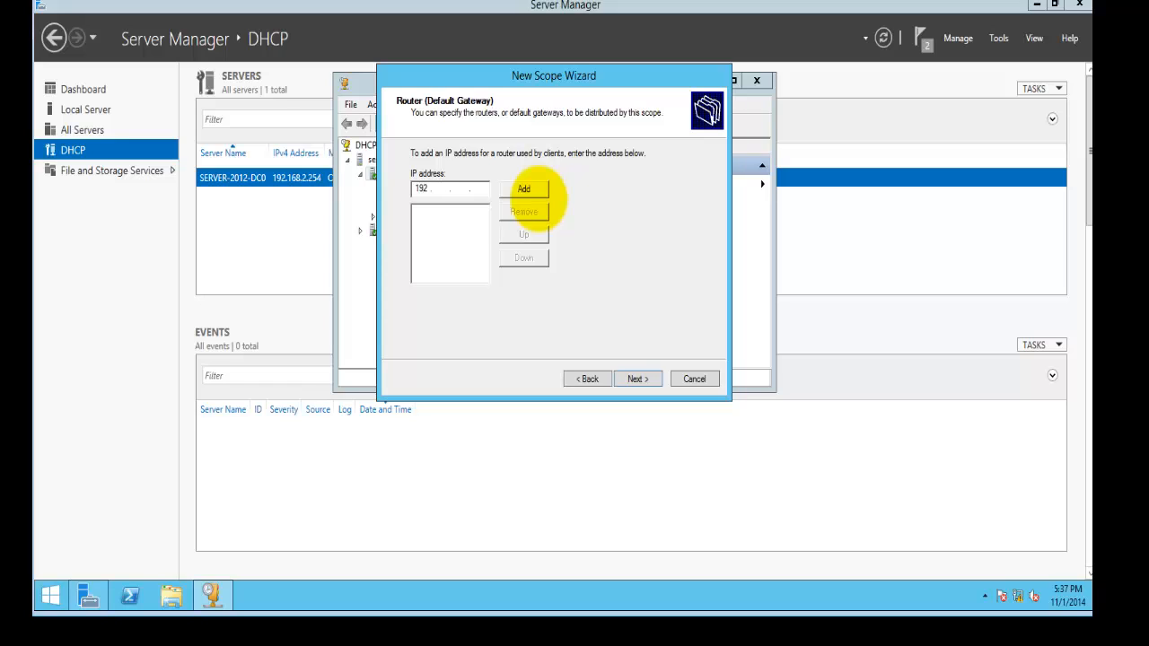
type("168 . 1 . 254")
left_click(526, 191)
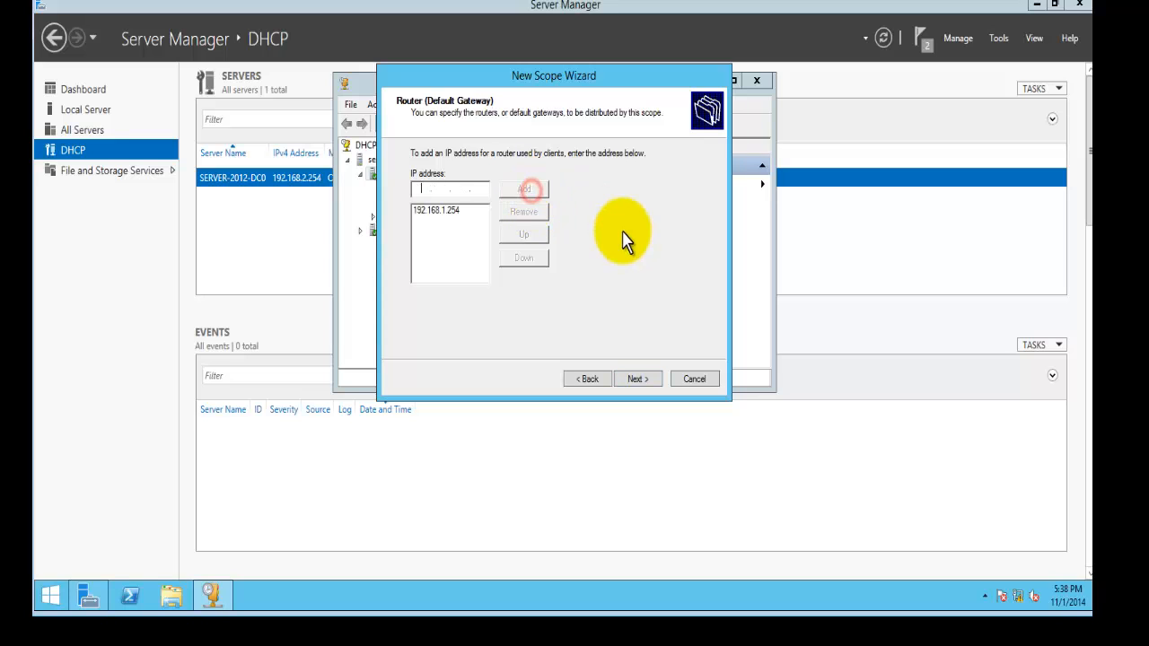
Keep the DNS and WINS defaults, activate the scope, and finish the wizard.
left_click(638, 379)
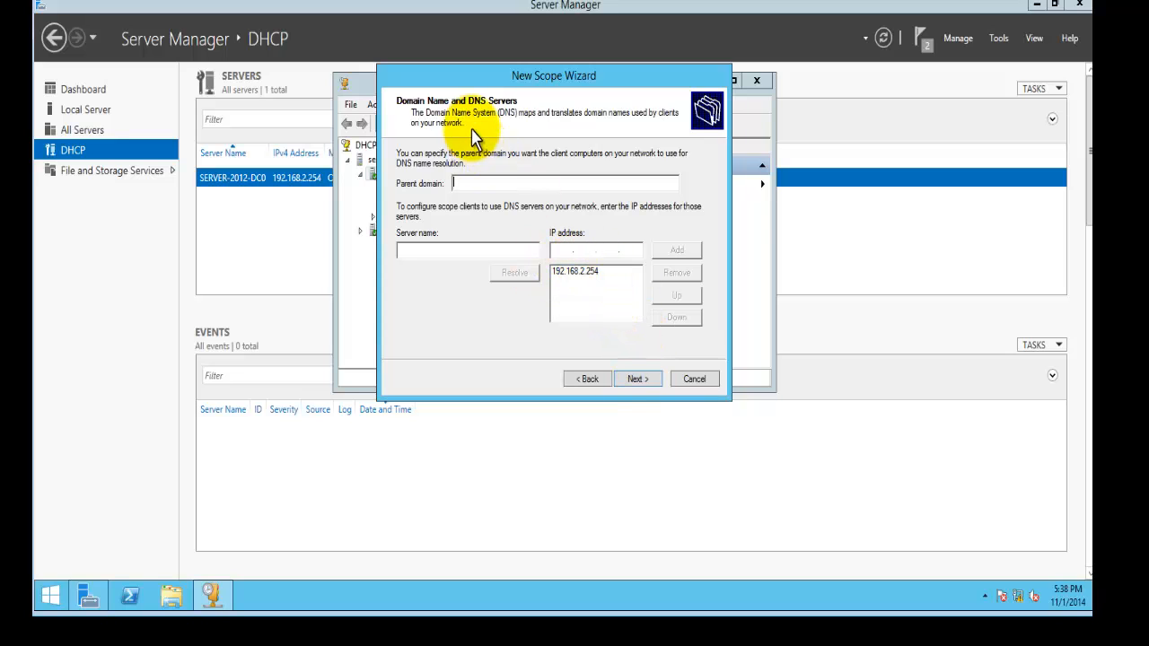
left_click(651, 385)
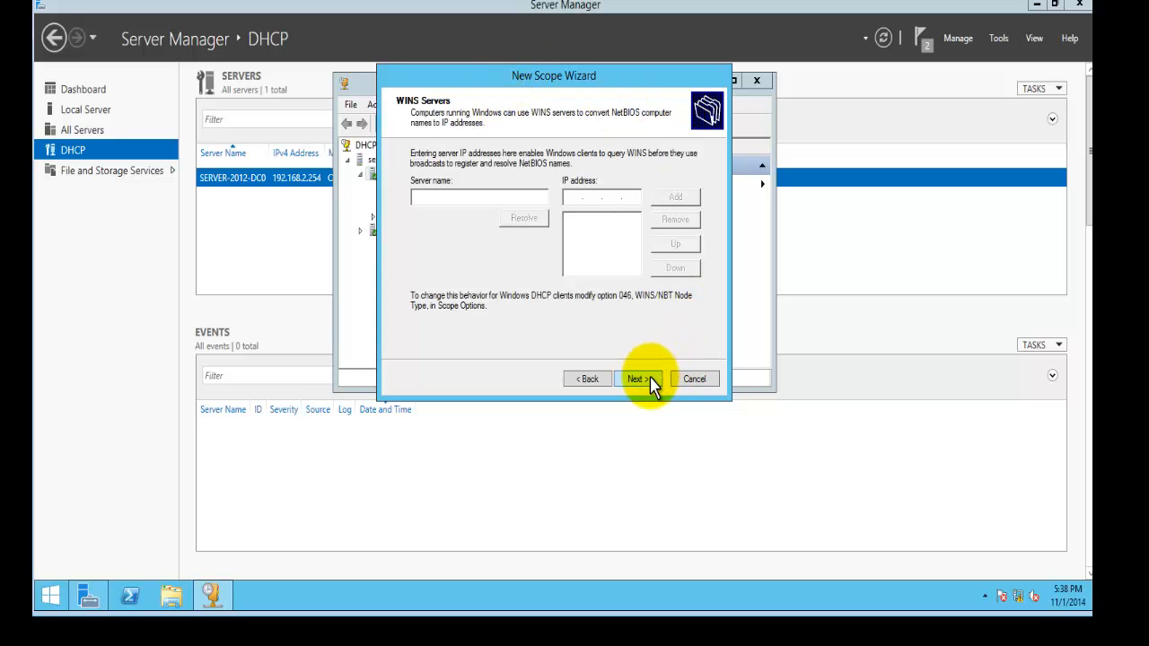
left_click(639, 379)
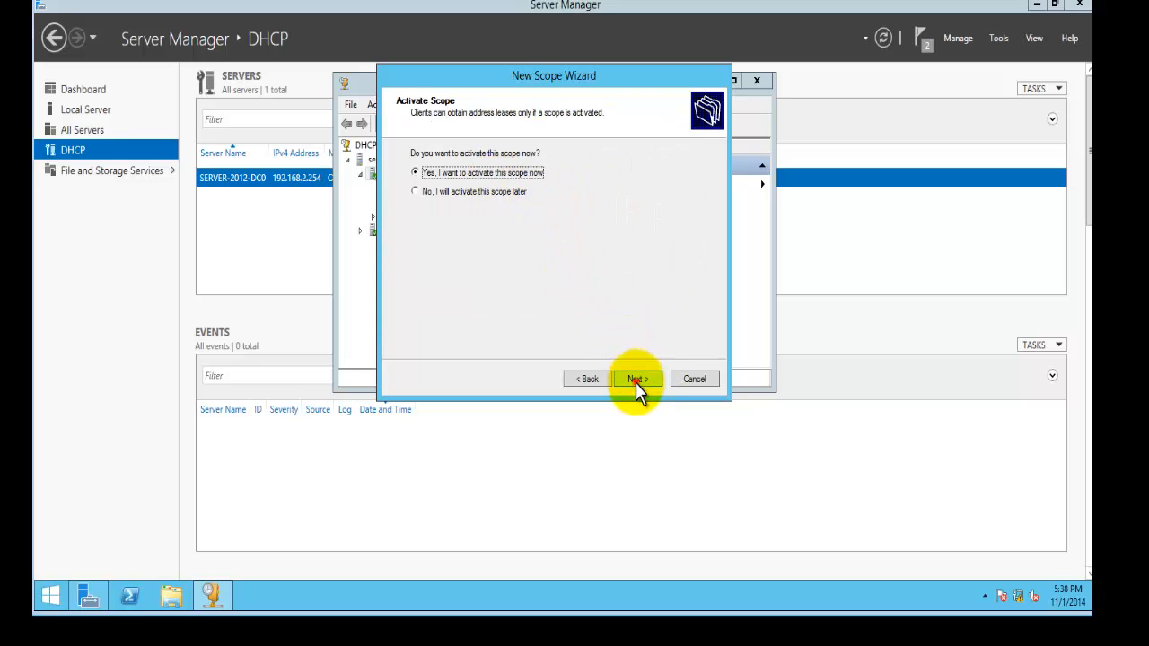
left_click(635, 381)
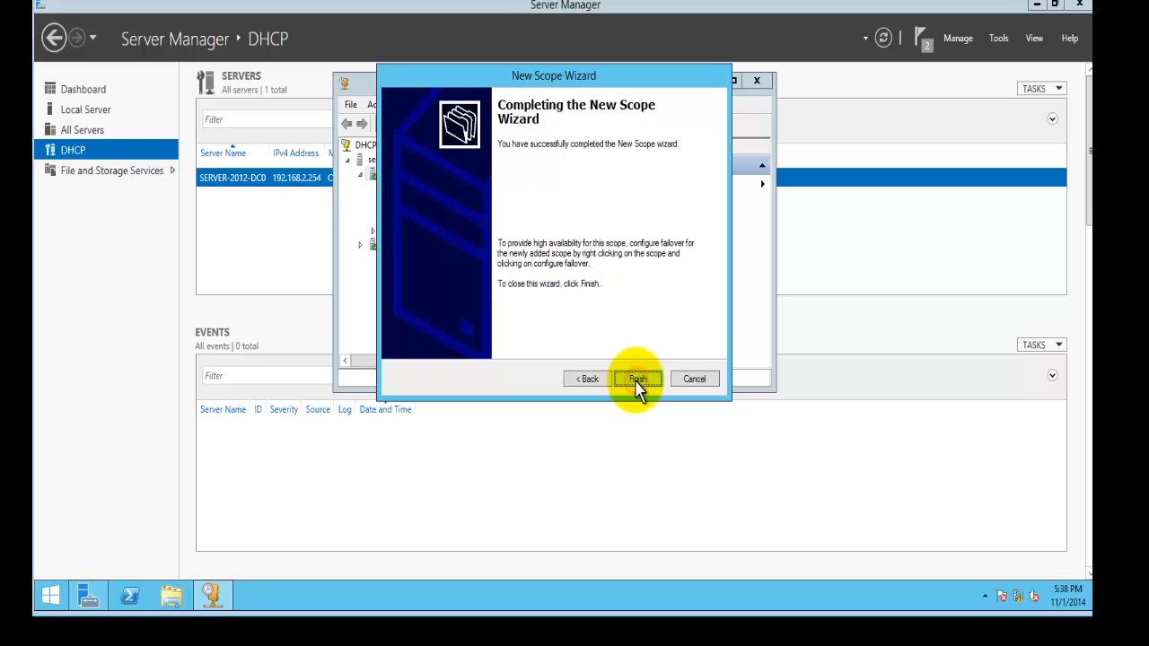
left_click(636, 379)
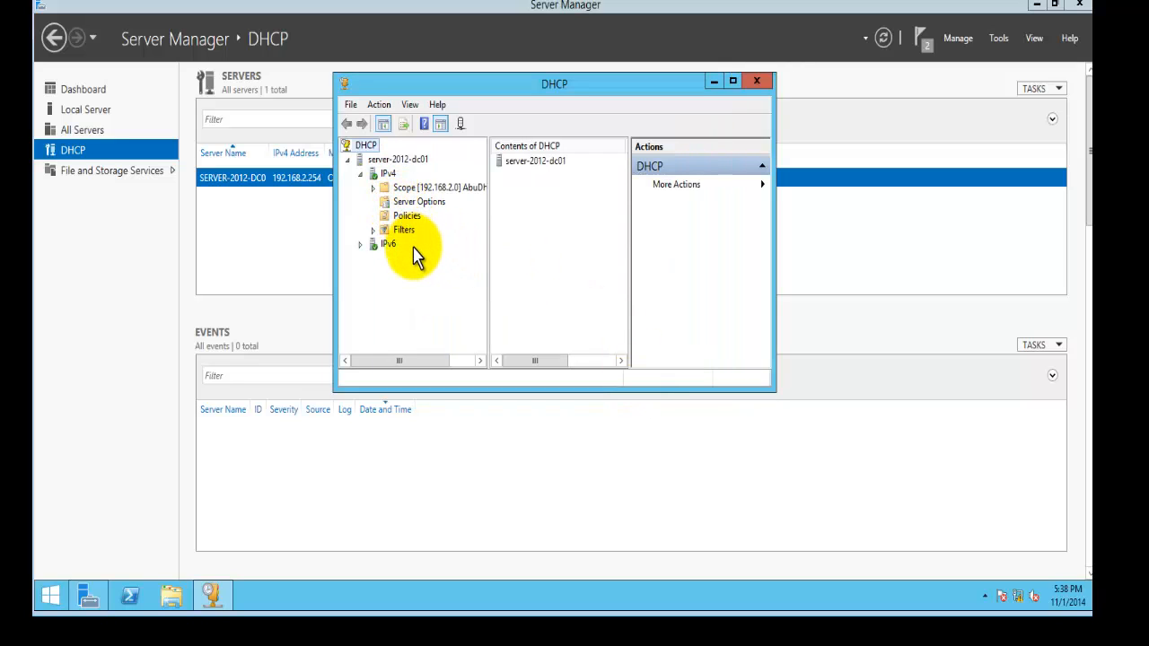
Browse the 192.168.2.0 scope's Address Leases, Reservations and Scope Options (003 Router, 006 DNS Servers).
double_click(401, 191)
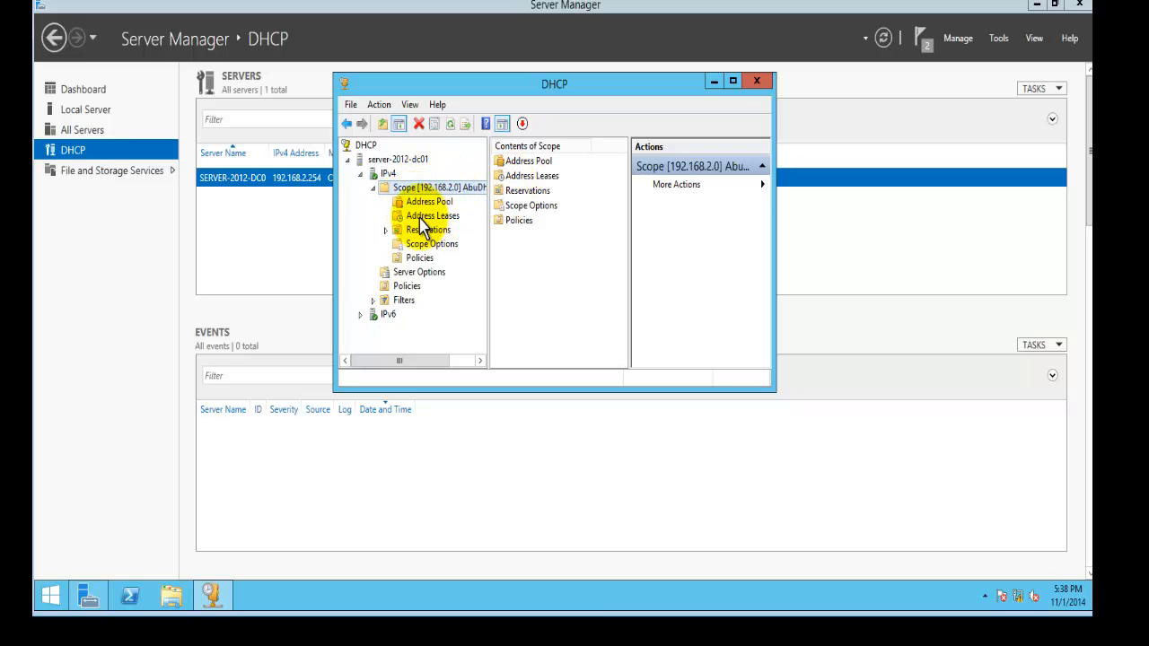
left_click(421, 217)
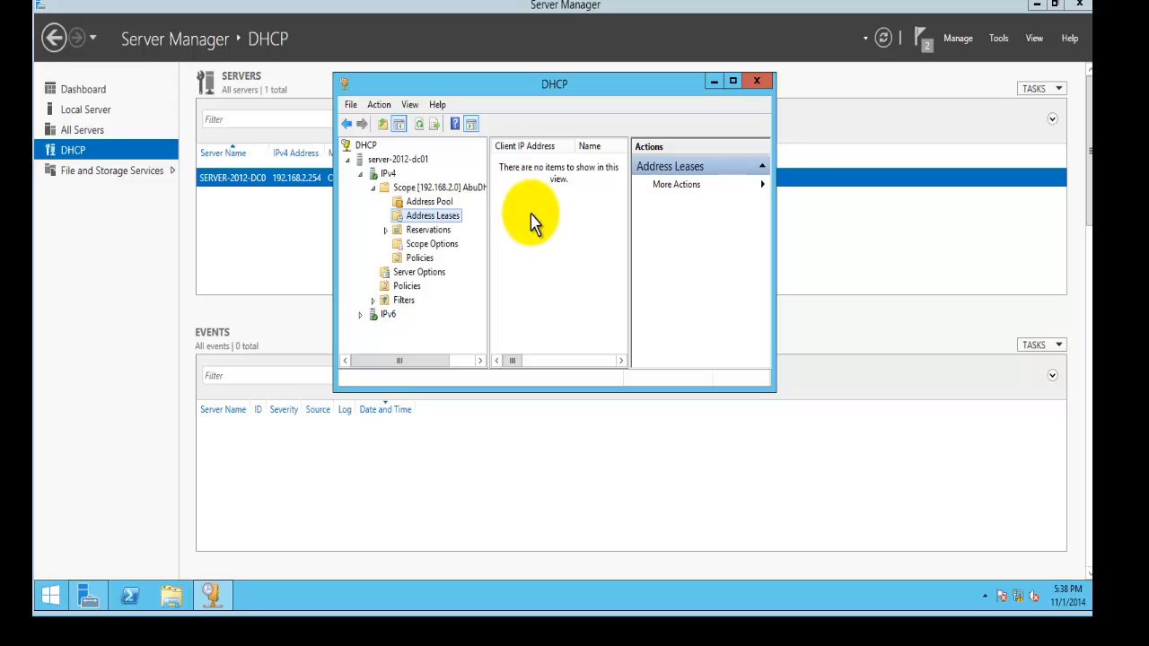
left_click(443, 232)
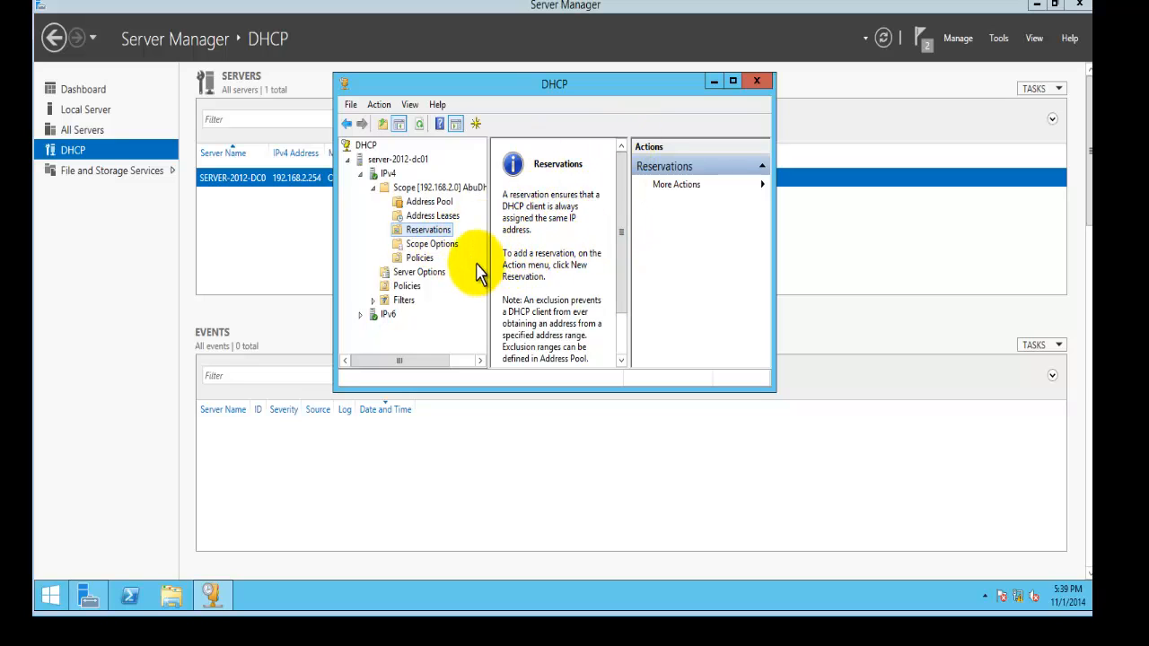
left_click(413, 244)
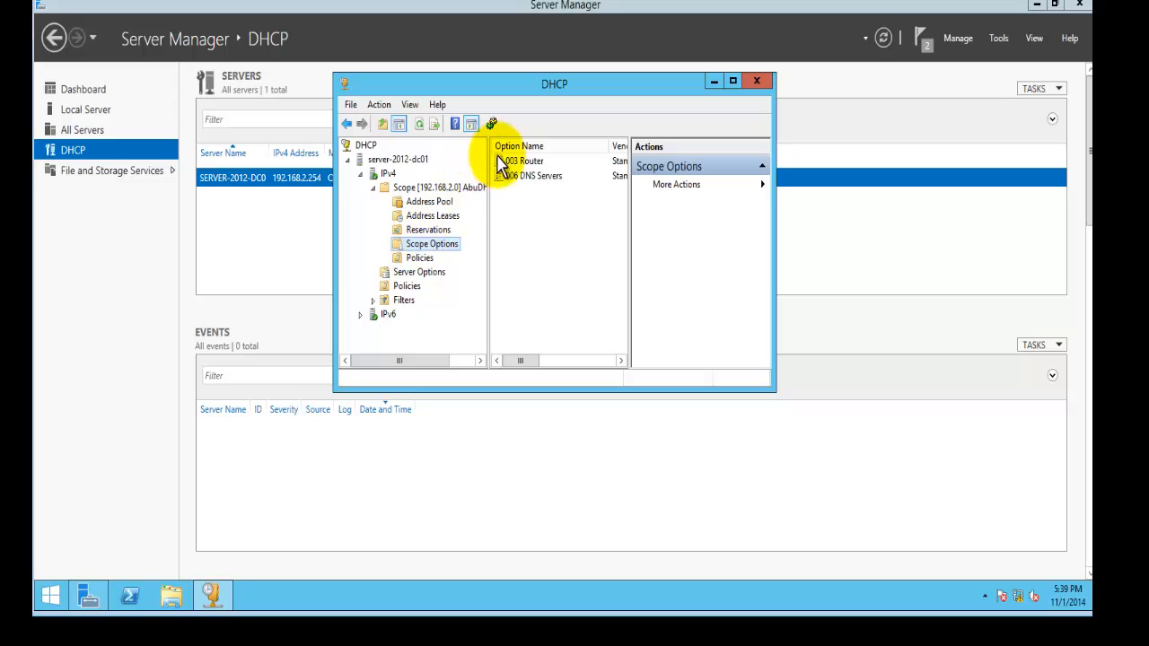
left_click(409, 189)
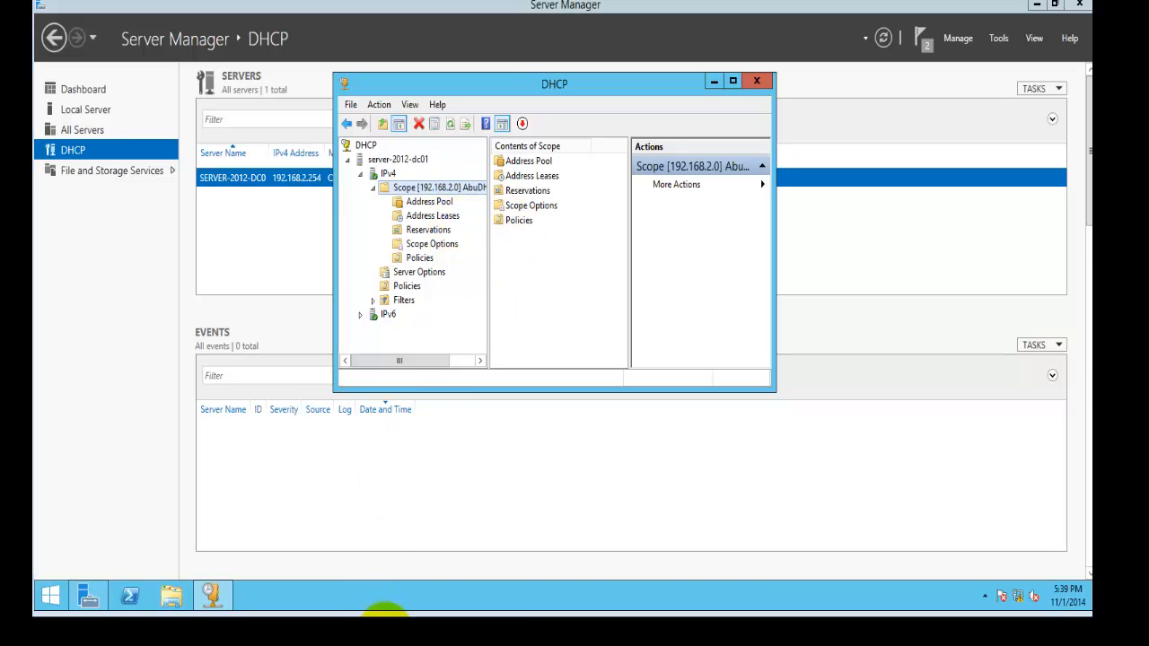
On the Windows 7 client, open the Local Area Connection properties from Network and Sharing Center.
mouse_move(386, 615)
left_click(324, 588)
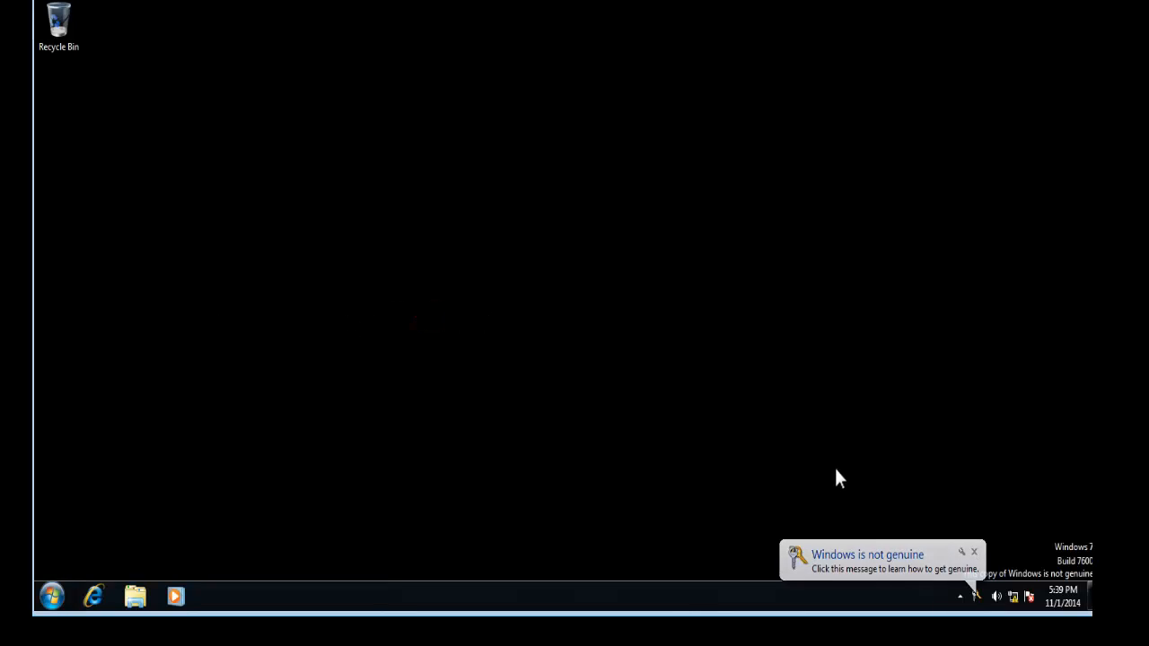
left_click(972, 551)
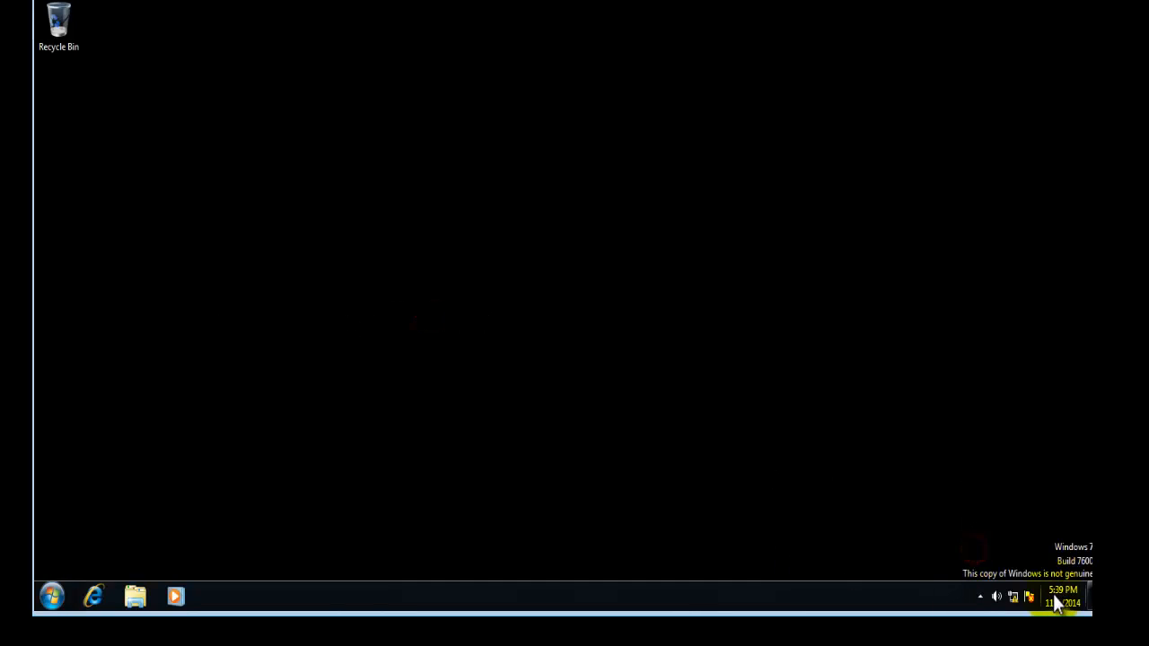
right_click(1014, 597)
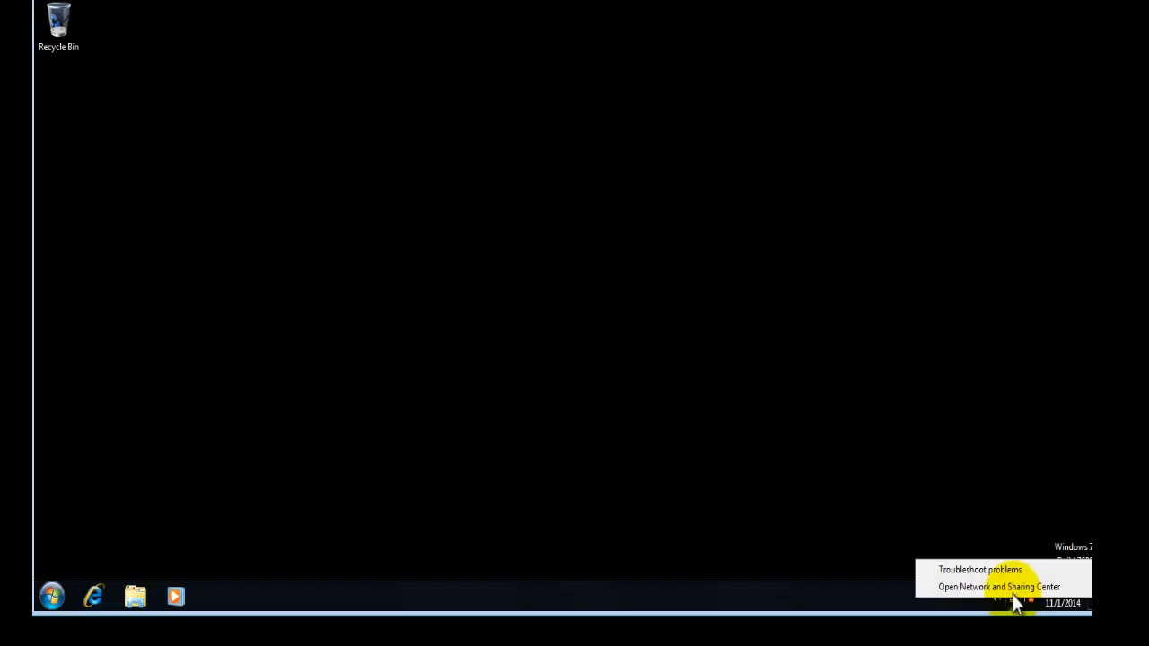
left_click(1010, 588)
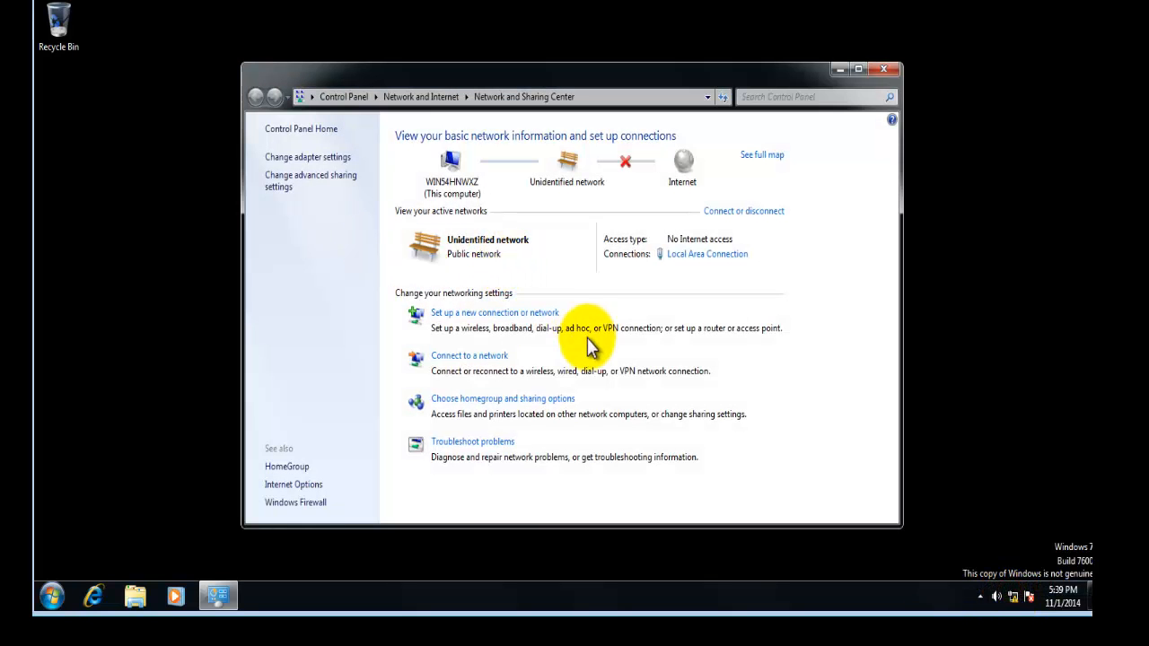
left_click(311, 157)
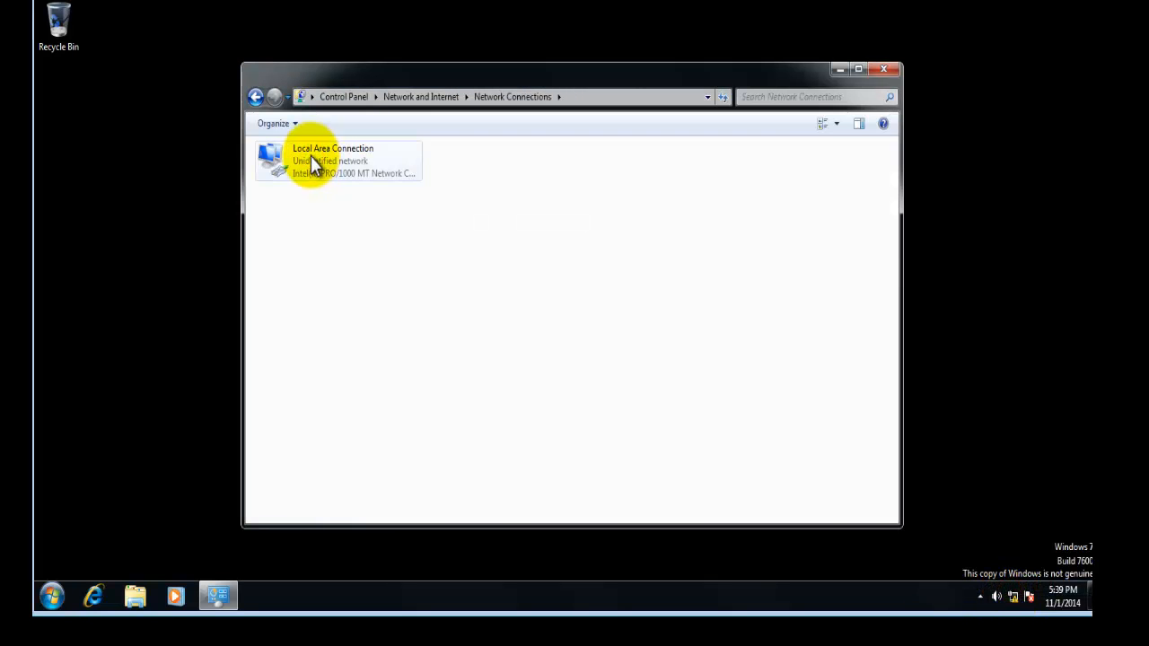
double_click(323, 170)
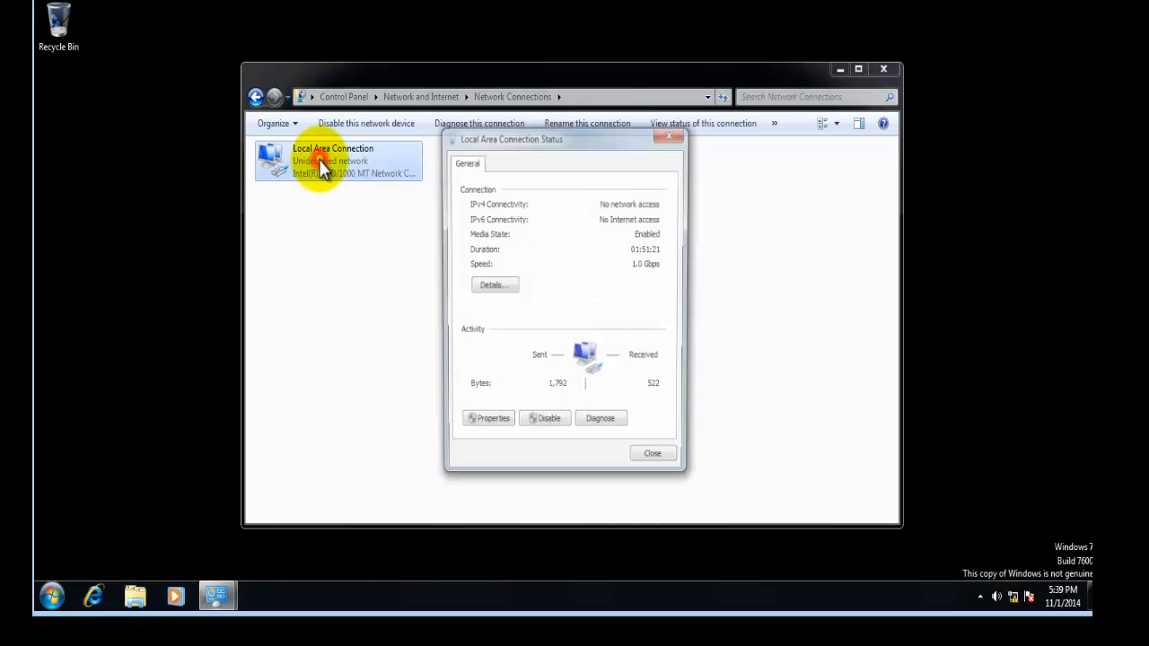
left_click(484, 425)
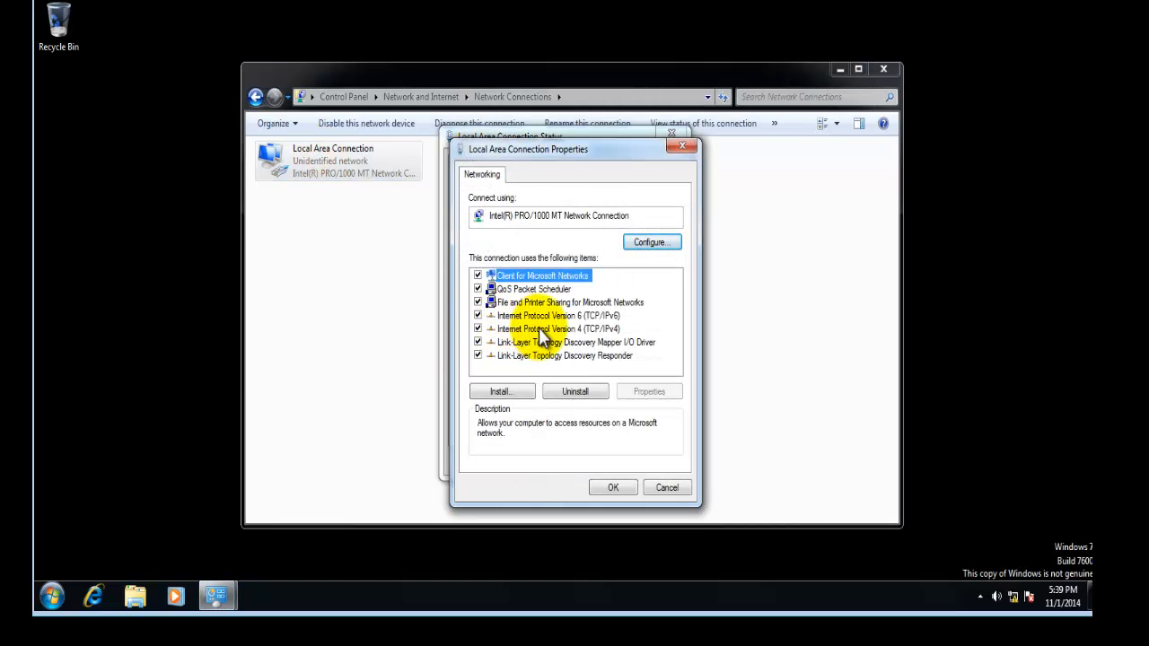
Set IPv4 to obtain an IP address automatically and confirm both dialogs.
double_click(542, 329)
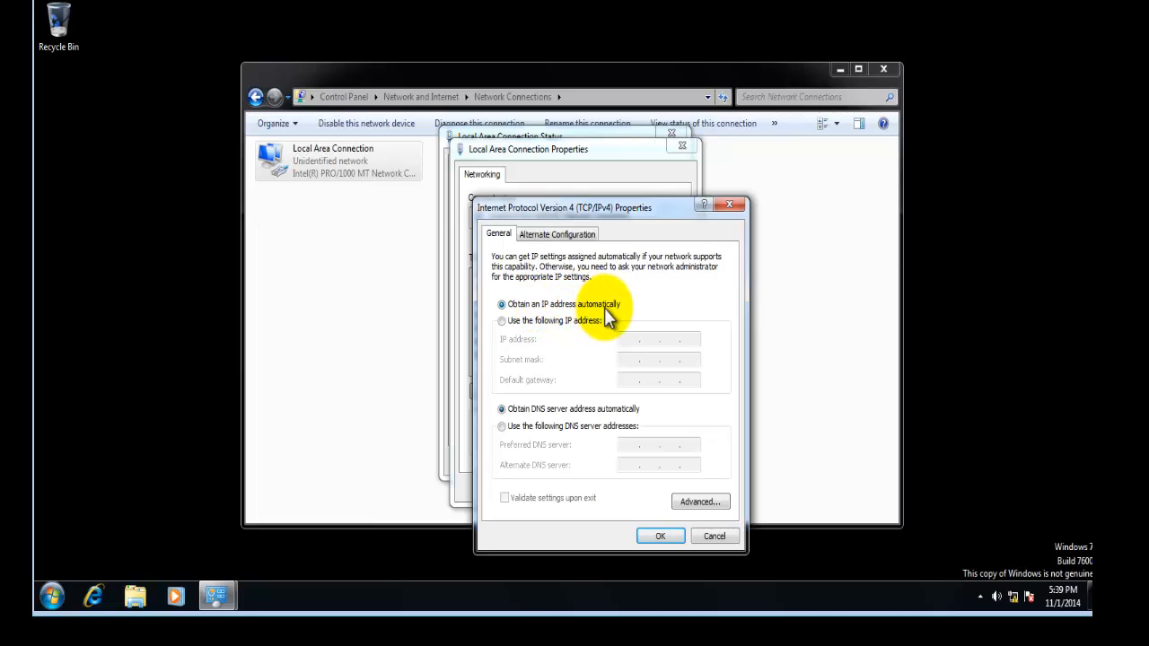
left_click(504, 324)
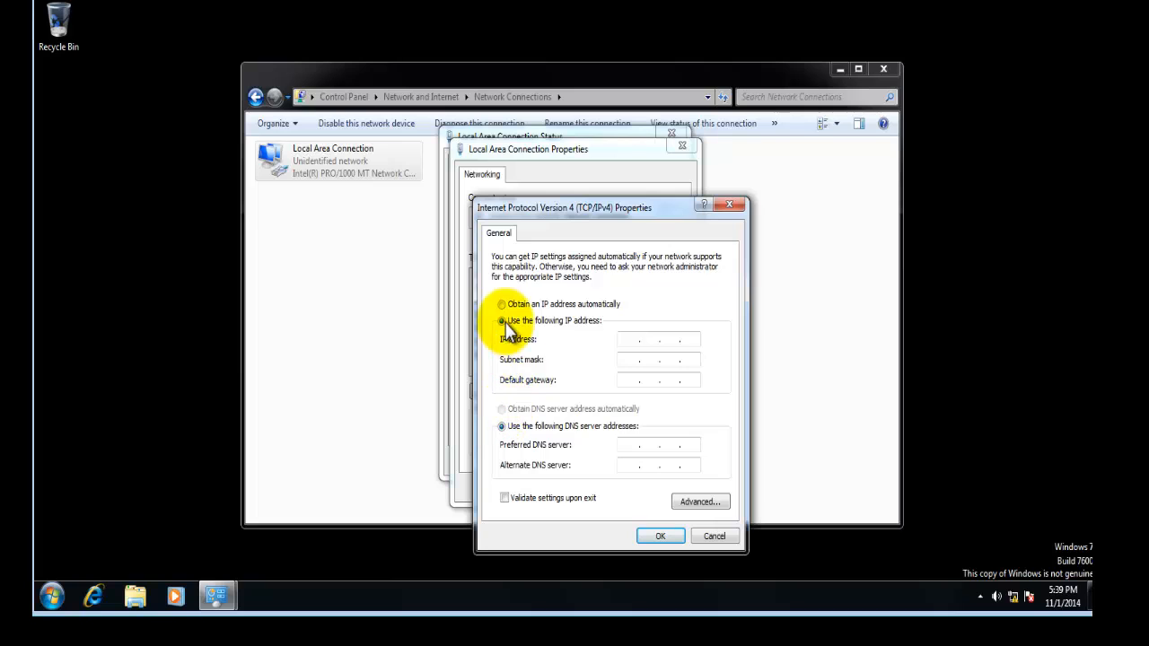
left_click(500, 304)
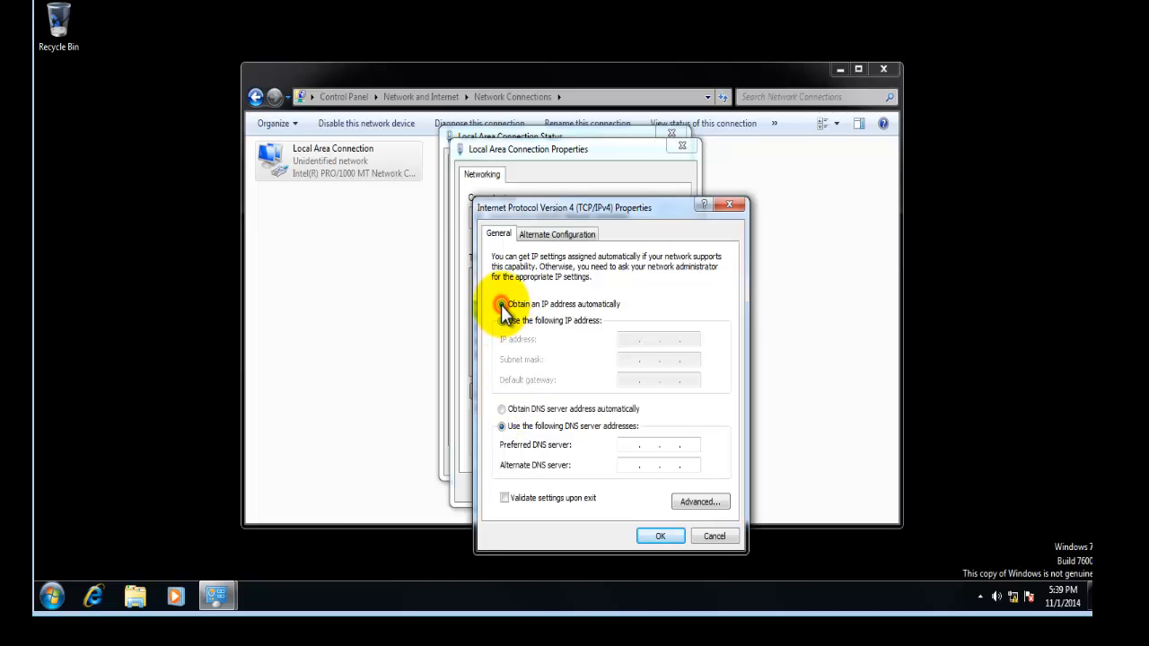
left_click(656, 535)
left_click(614, 484)
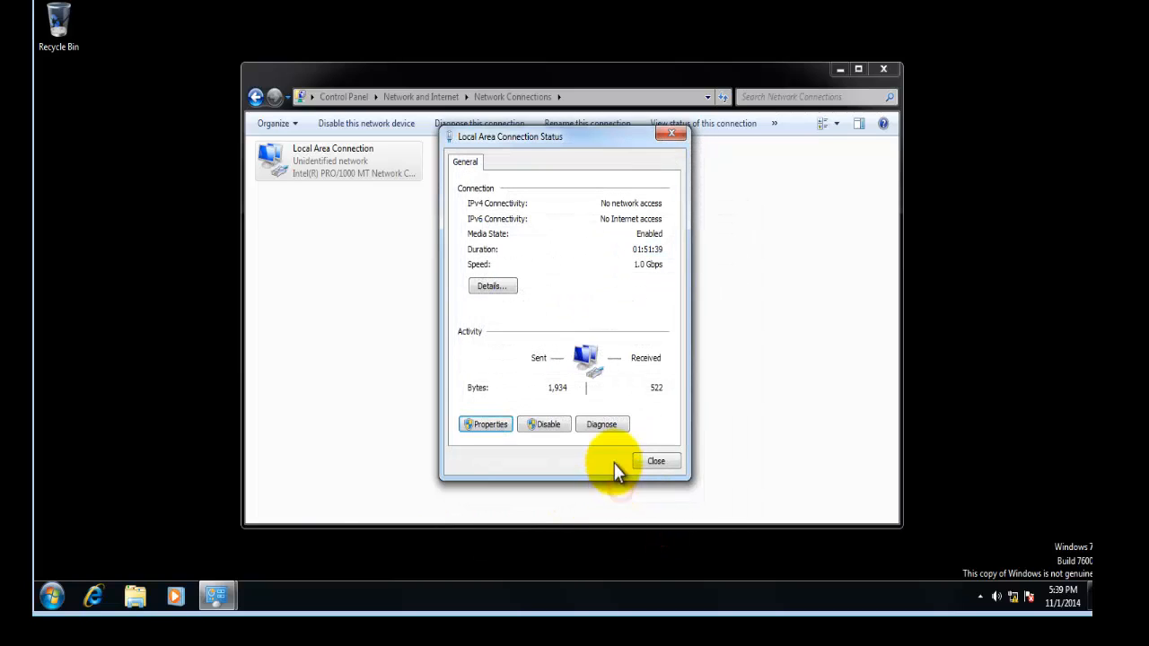
Run ipconfig in a command prompt to confirm the client's DHCP address 192.168.2.16.
left_click(656, 461)
left_click(51, 597)
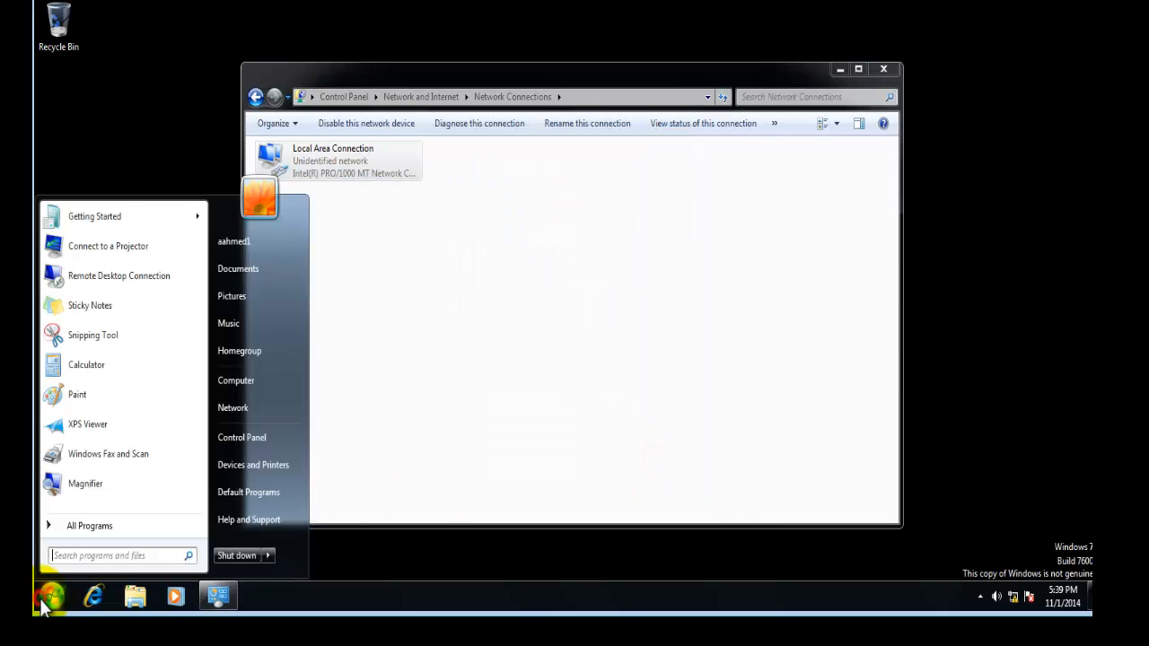
type("cmd")
key("Return")
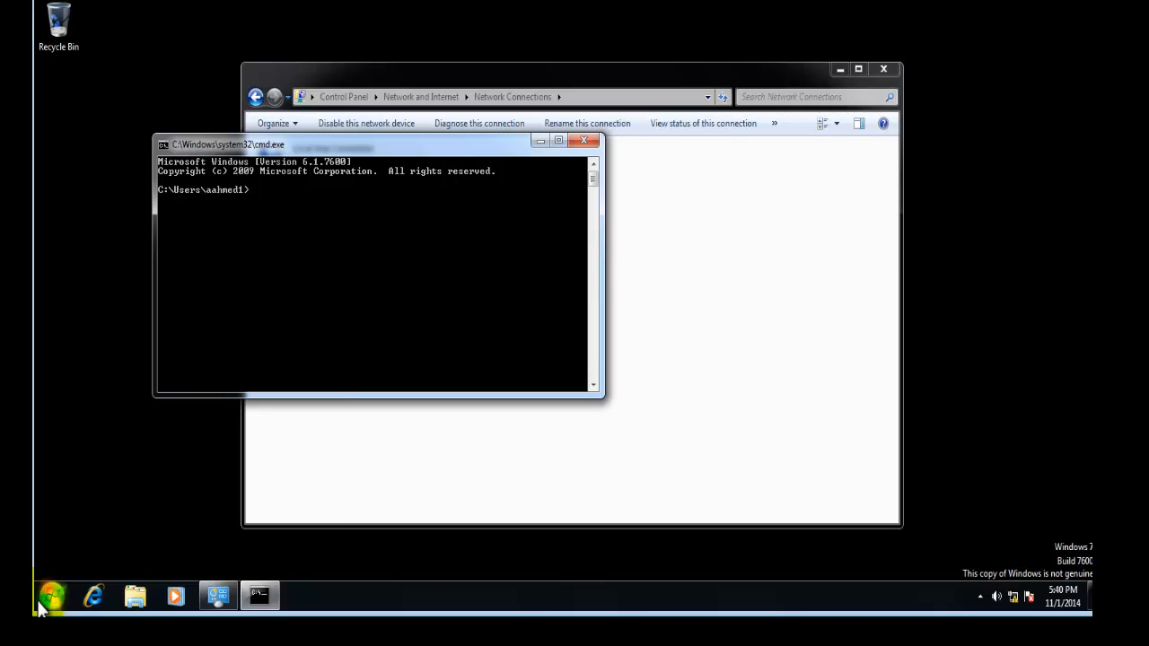
type("pconfig")
key("Return")
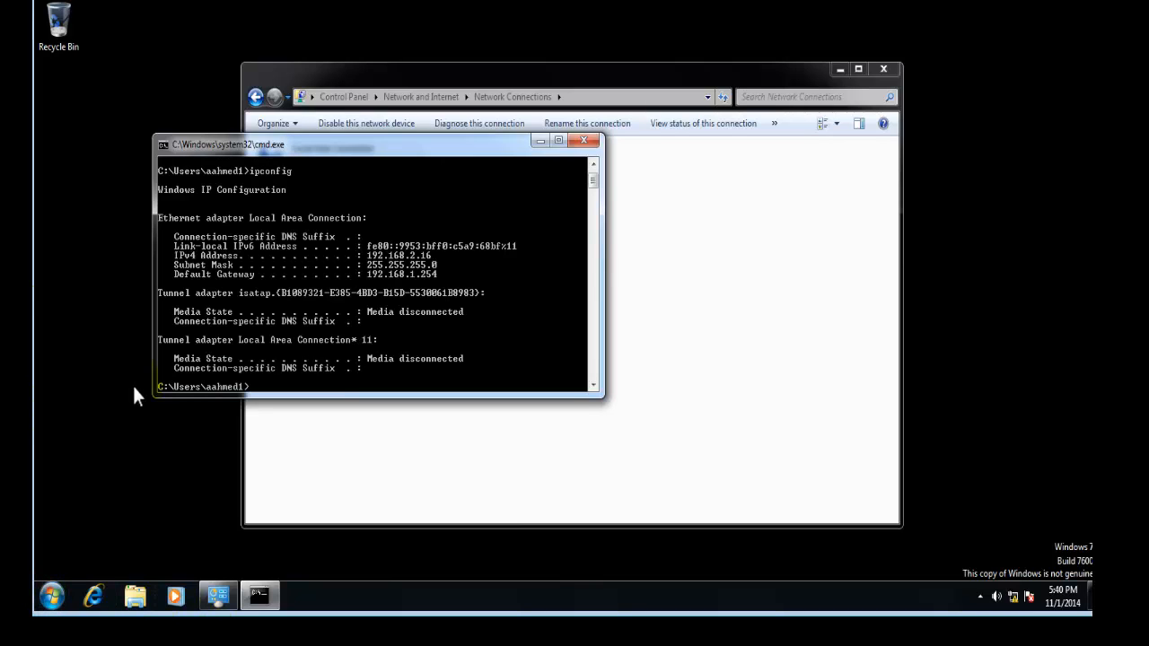
left_click_drag(430, 253, 365, 254)
left_click(586, 142)
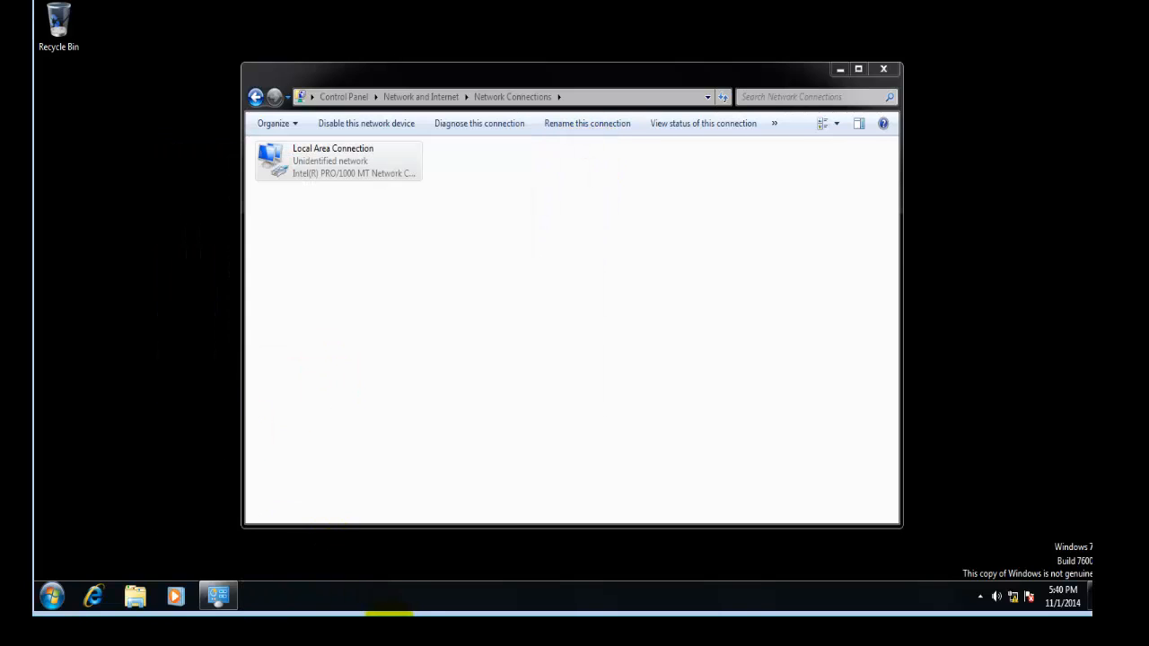
On the server, start a New Reservation under the 192.168.2.0 scope's Reservations.
mouse_move(387, 614)
left_click(326, 550)
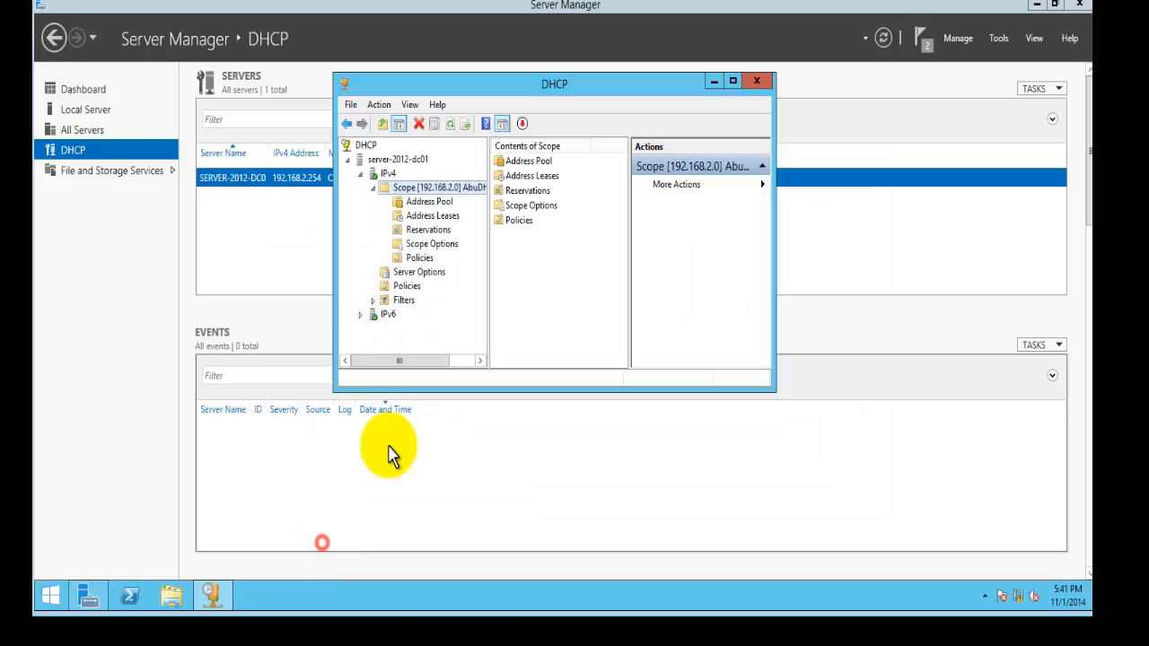
left_click(429, 230)
right_click(435, 234)
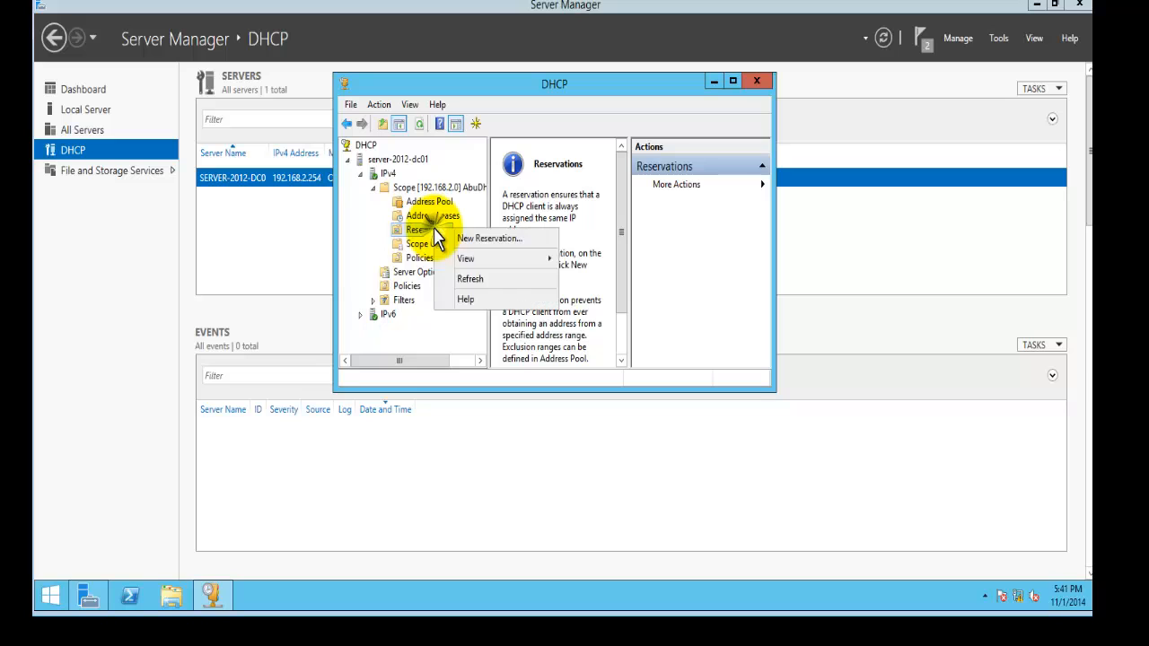
left_click(467, 238)
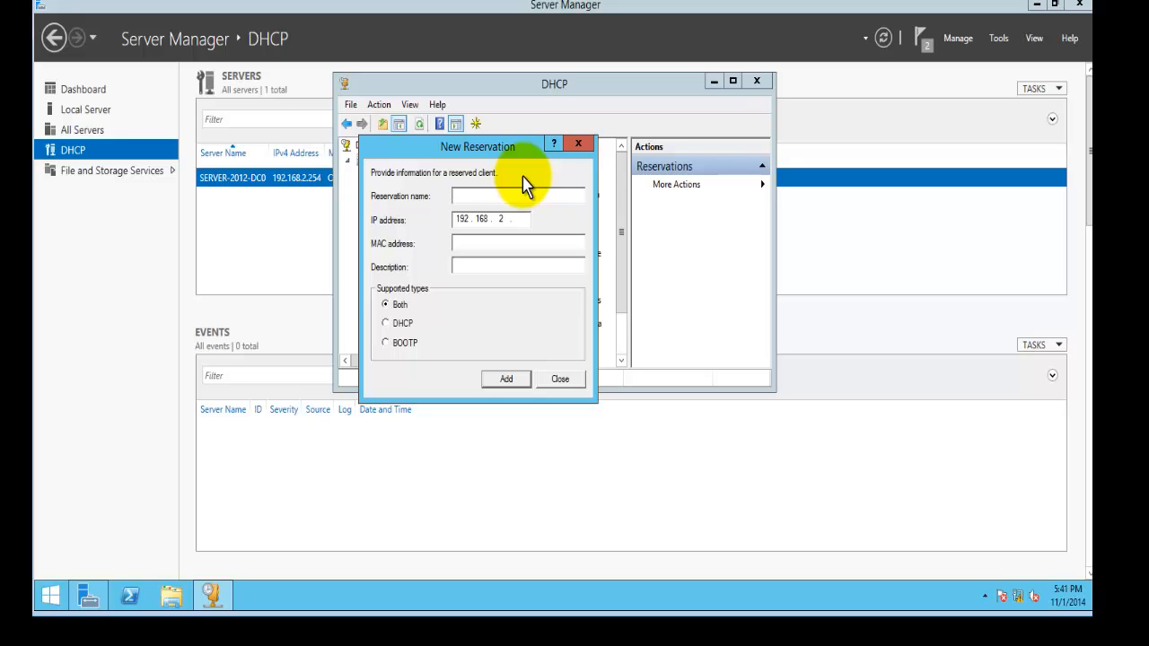
Name the reservation Manager-PC with IP address 192.168.2.5, leaving the MAC address for later.
type("anager-PC")
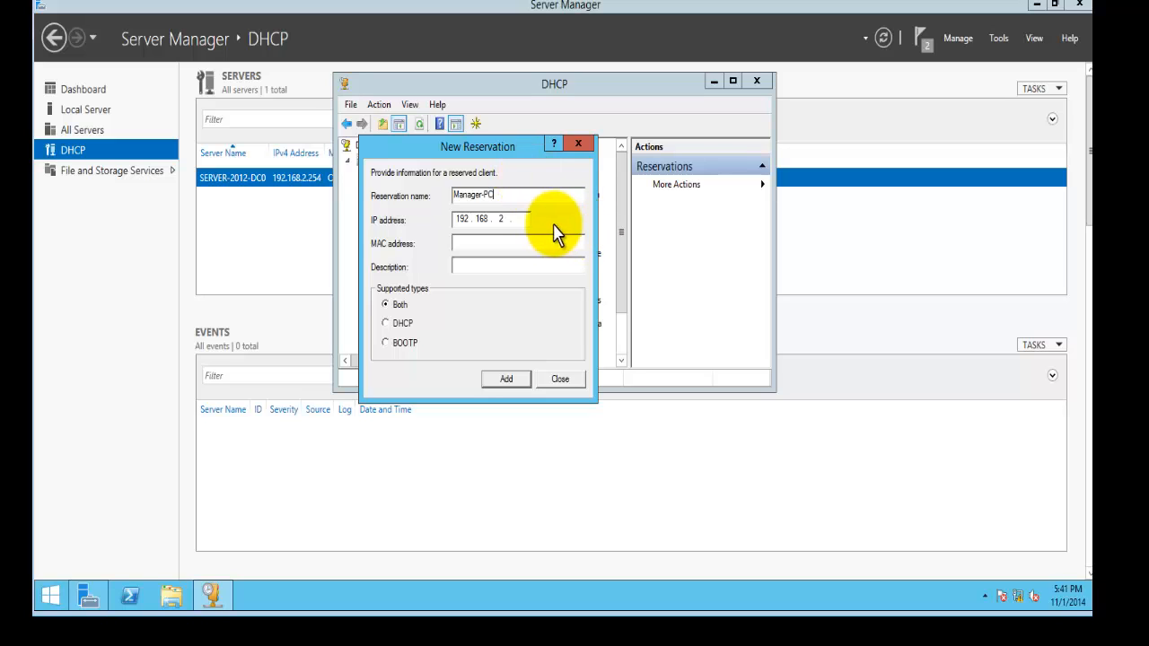
left_click(523, 221)
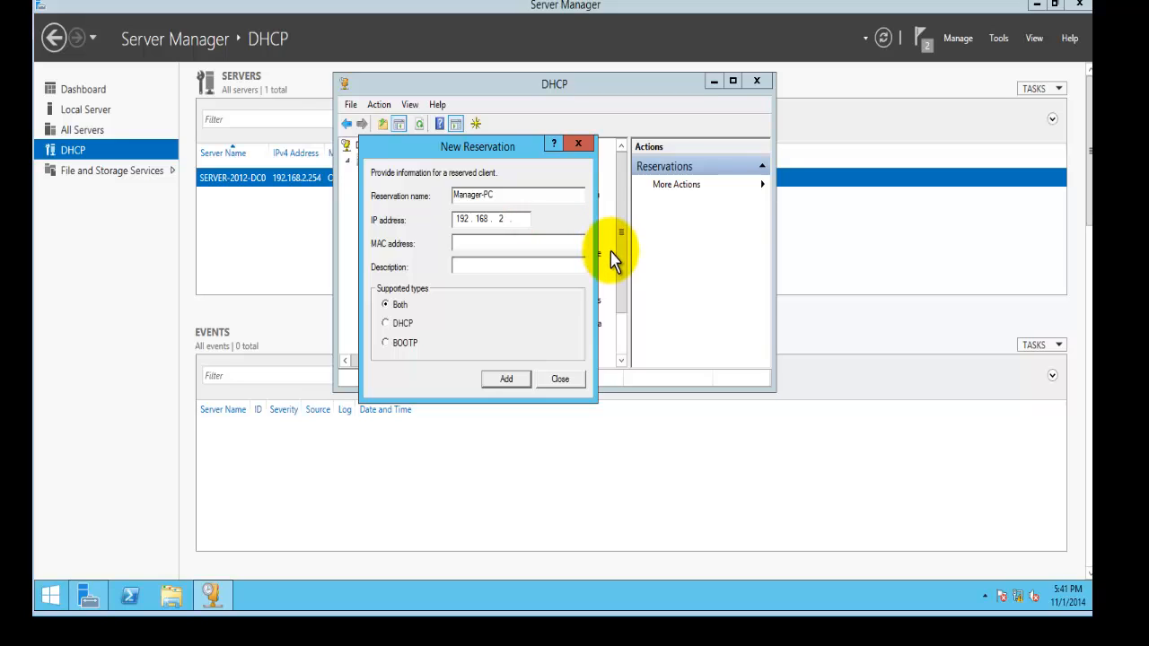
type("5")
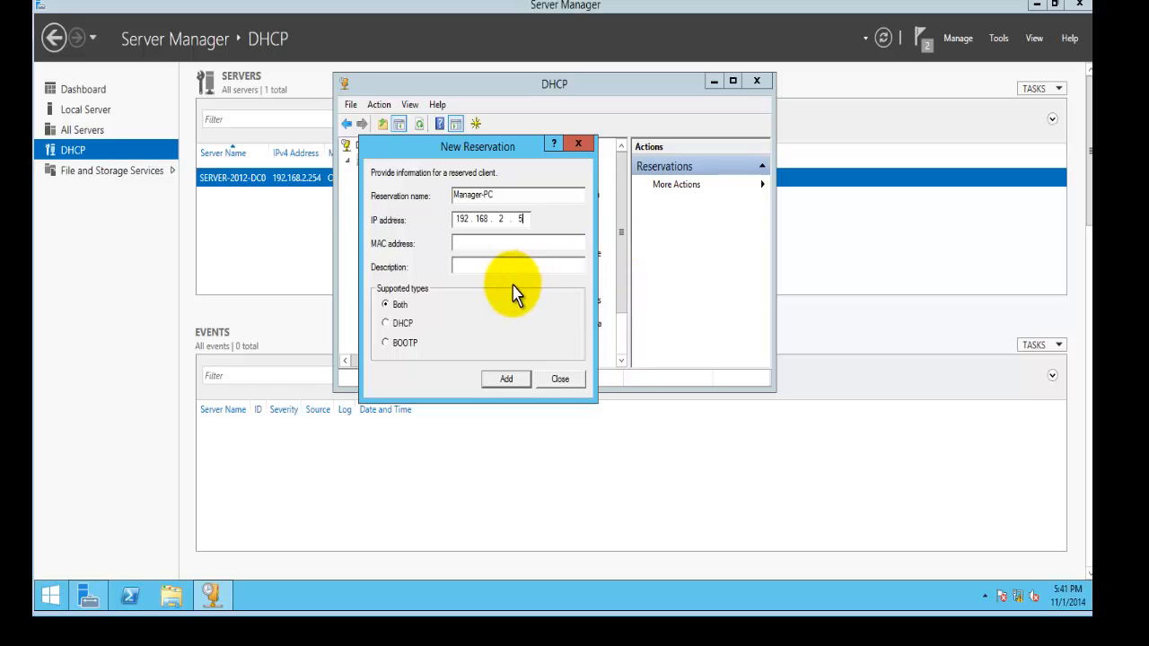
left_click(463, 245)
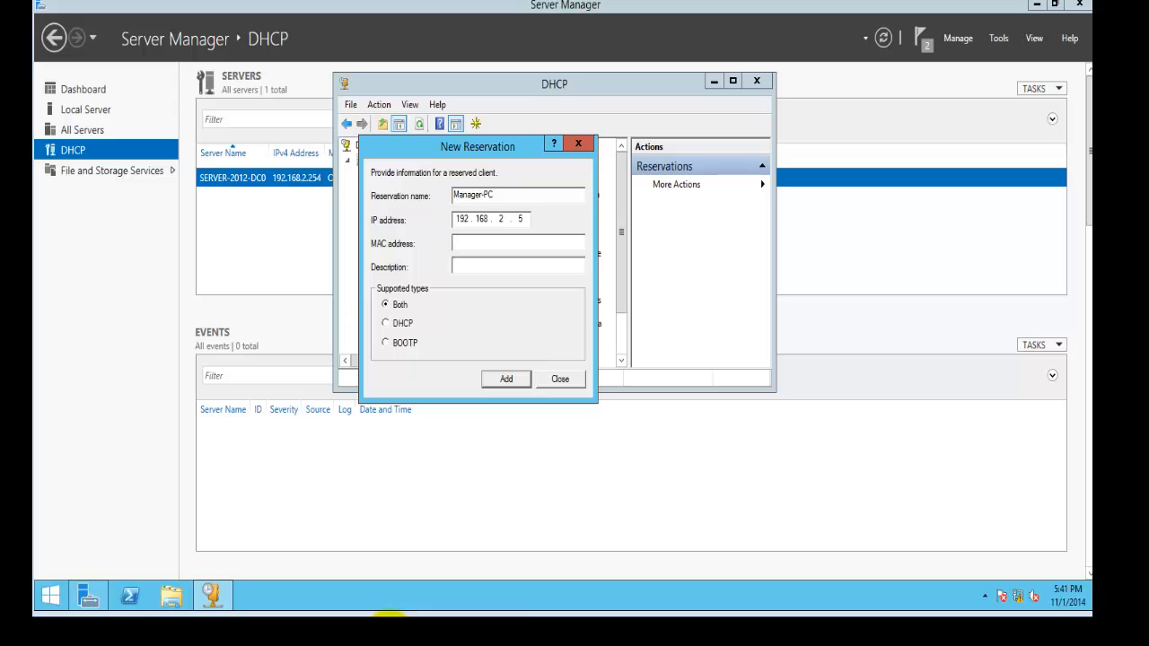
mouse_move(393, 628)
left_click(368, 578)
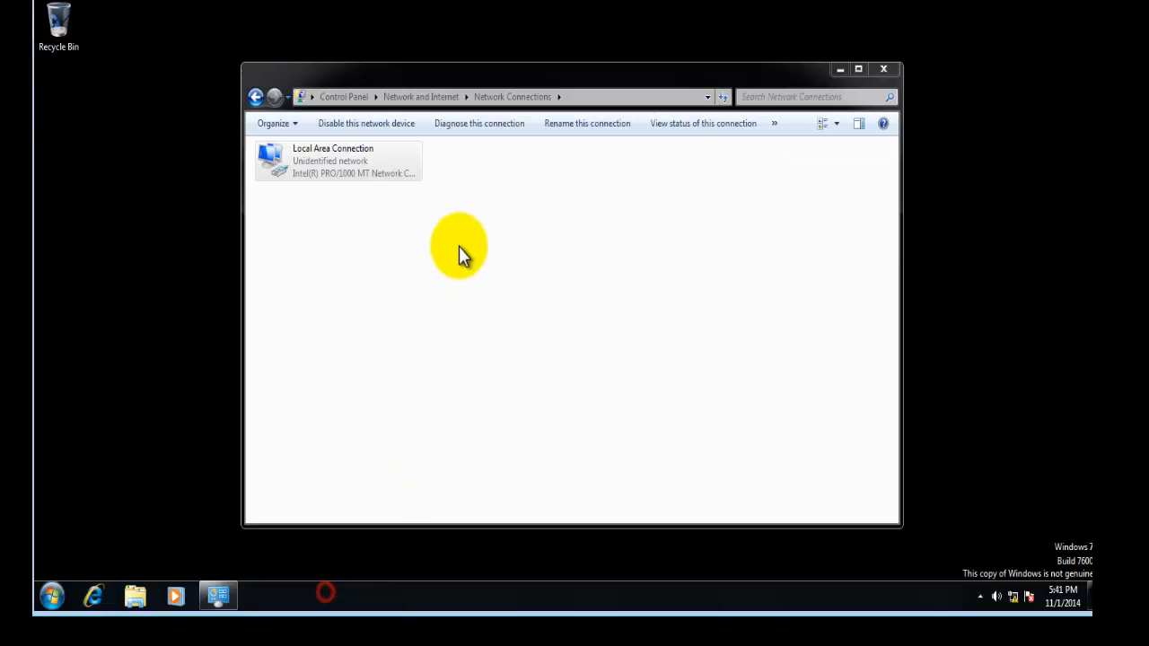
Run ipconfig /all on Windows 7 to find the physical address 00-0C-29-2E-10-CA.
left_click(52, 596)
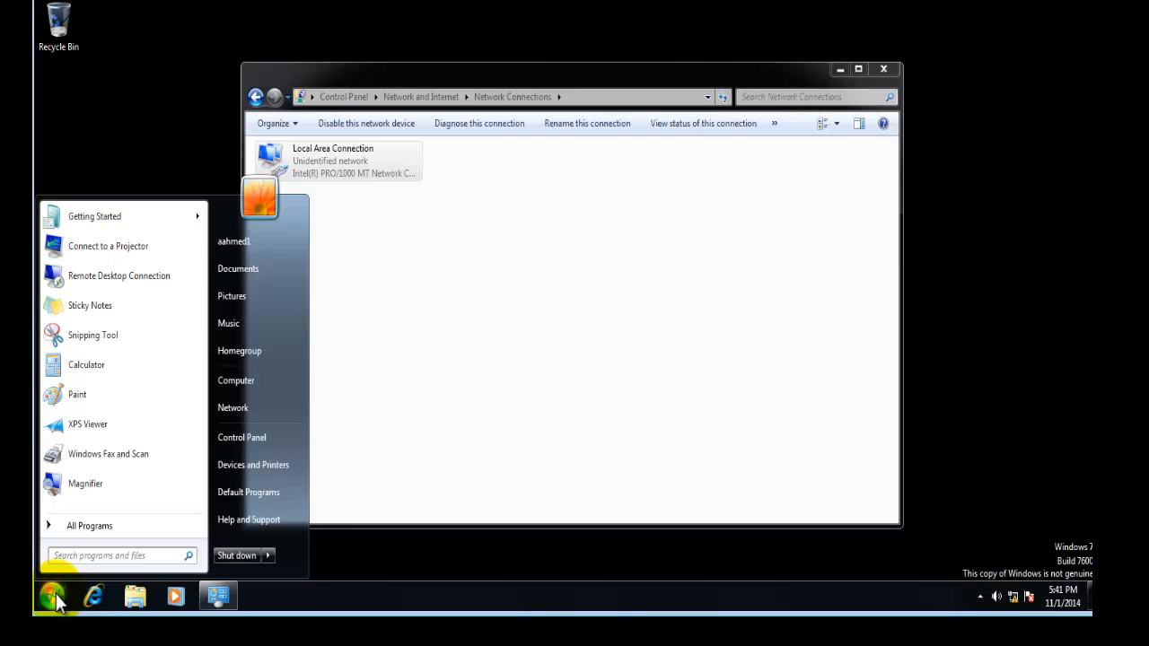
type("cmd")
key("Return")
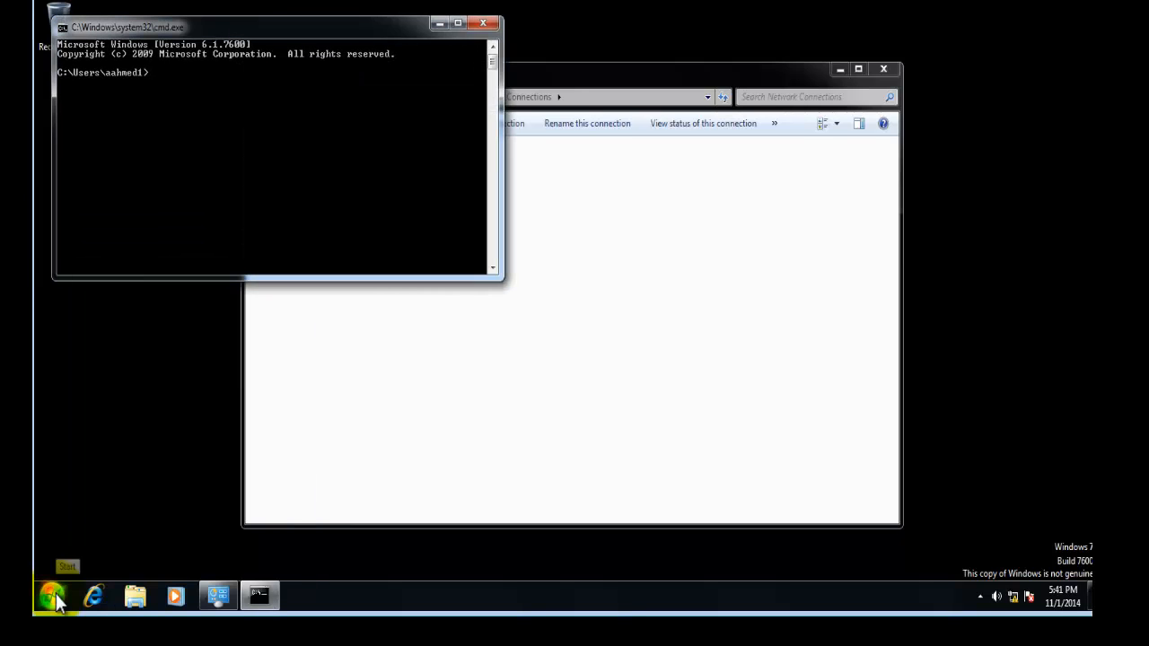
type("ipconfig /all")
key("Return")
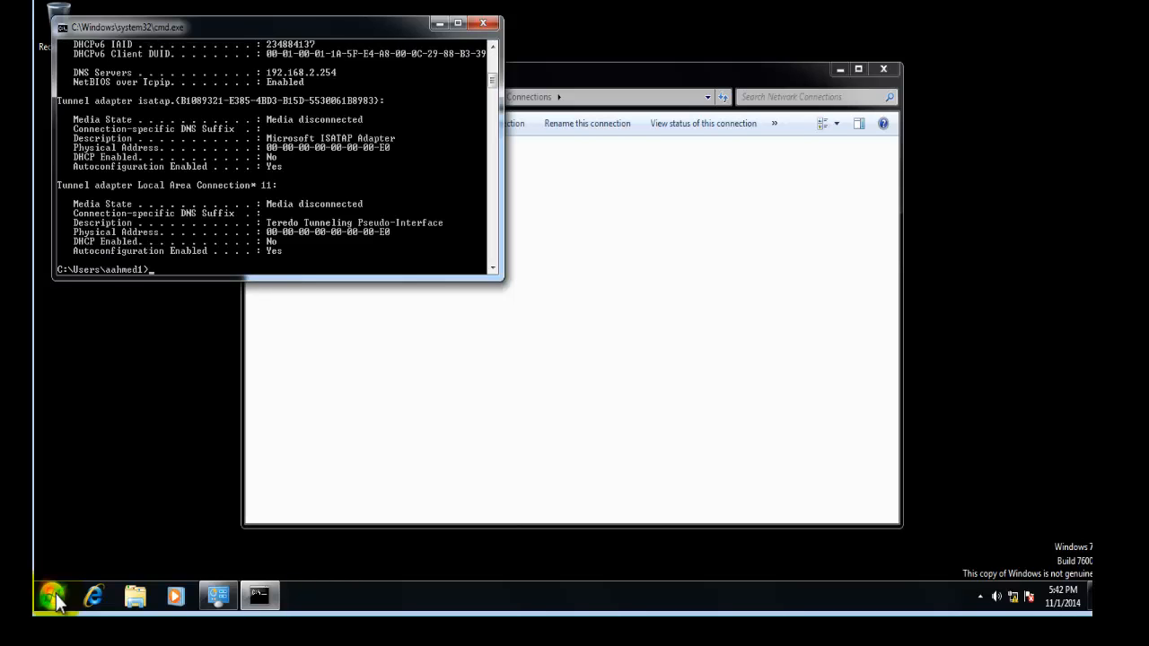
scroll(323, 115, "up", 5)
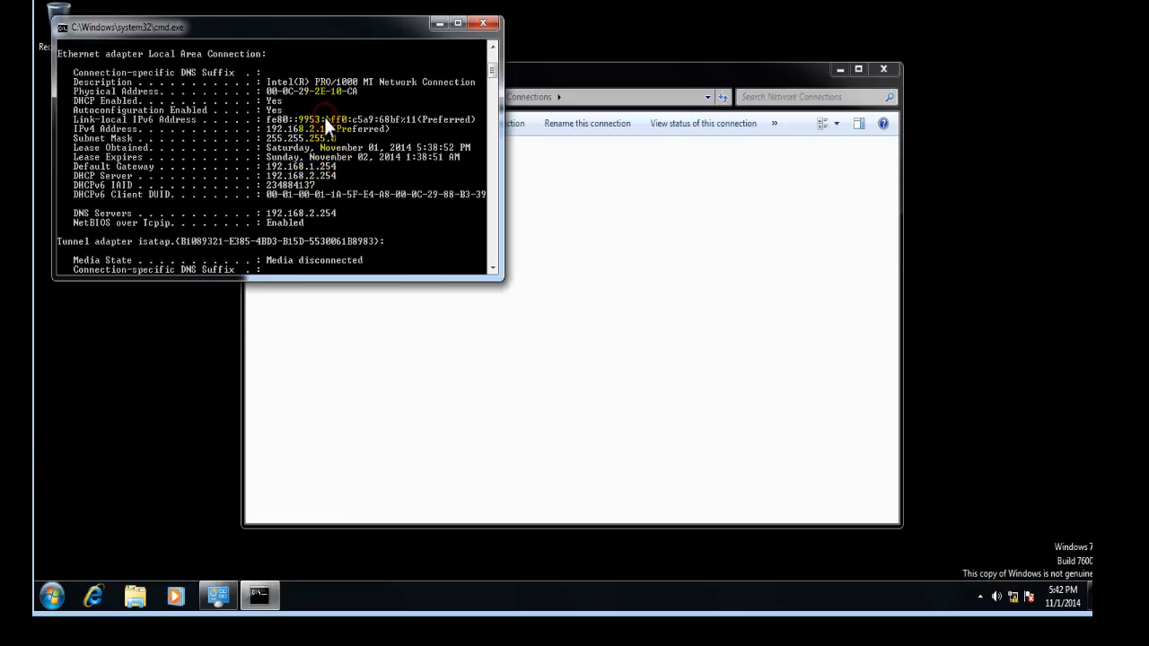
scroll(324, 116, "up", 4)
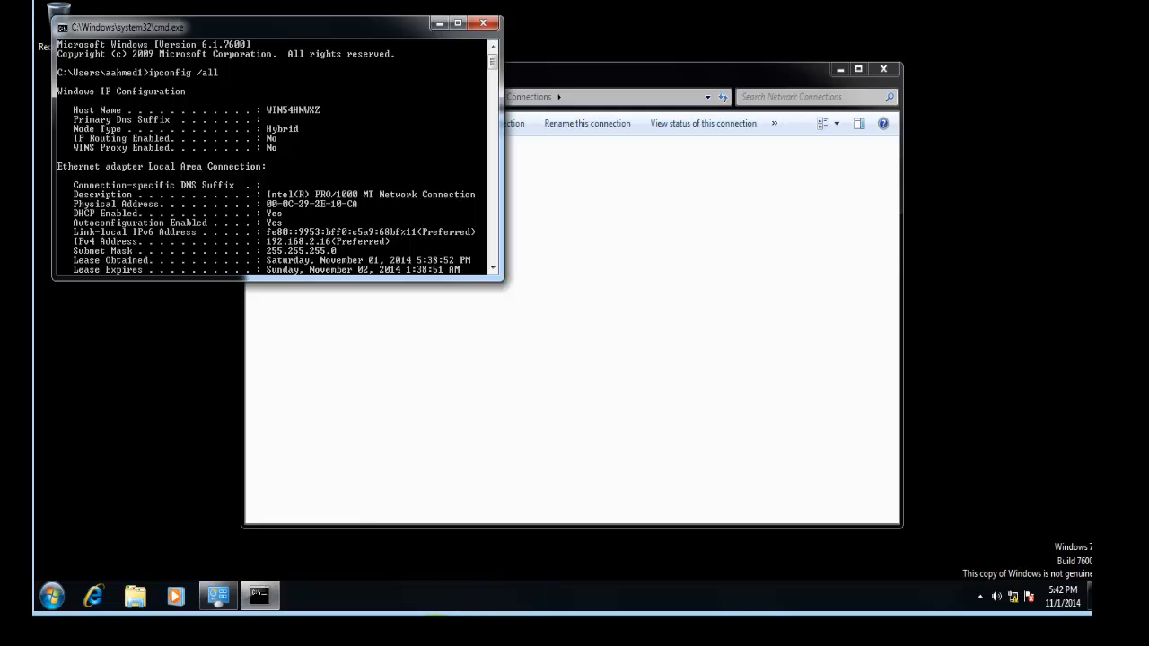
mouse_move(386, 614)
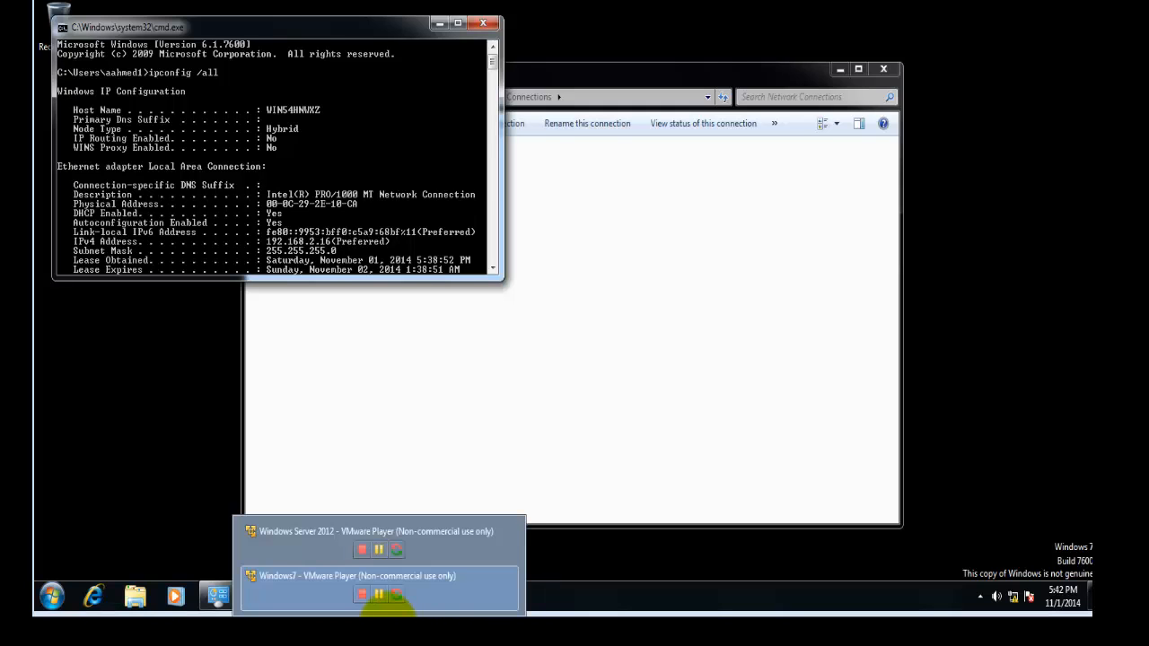
left_click(321, 544)
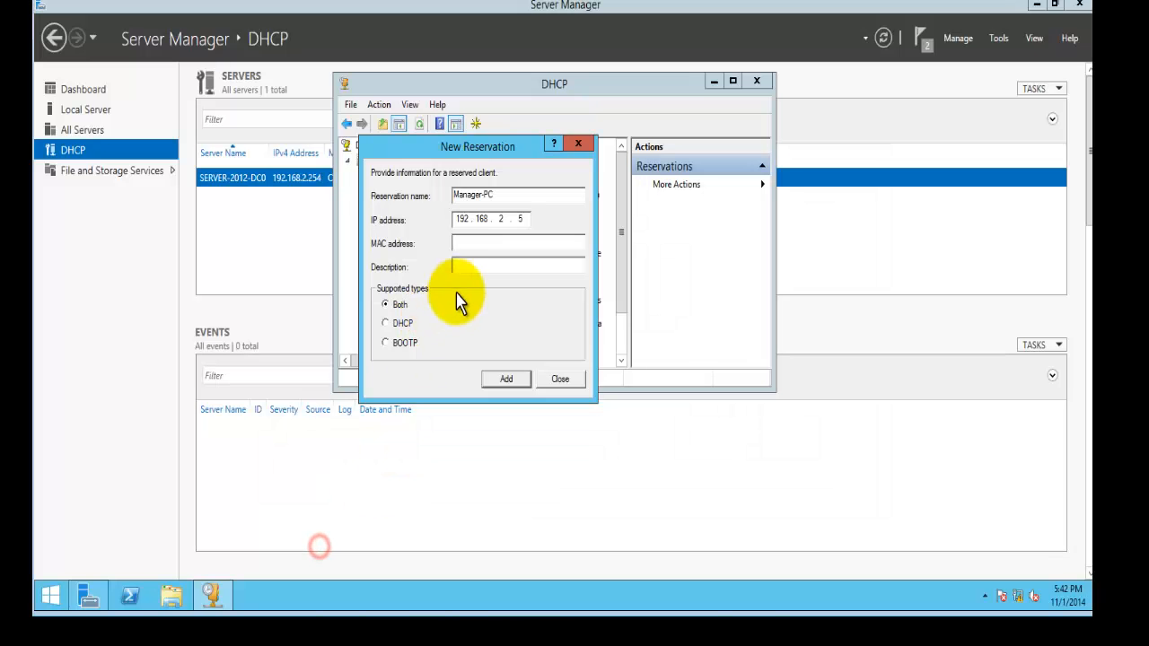
Begin entering the MAC address 00-0c-29, checking it against the Windows 7 output.
left_click(472, 244)
type("00")
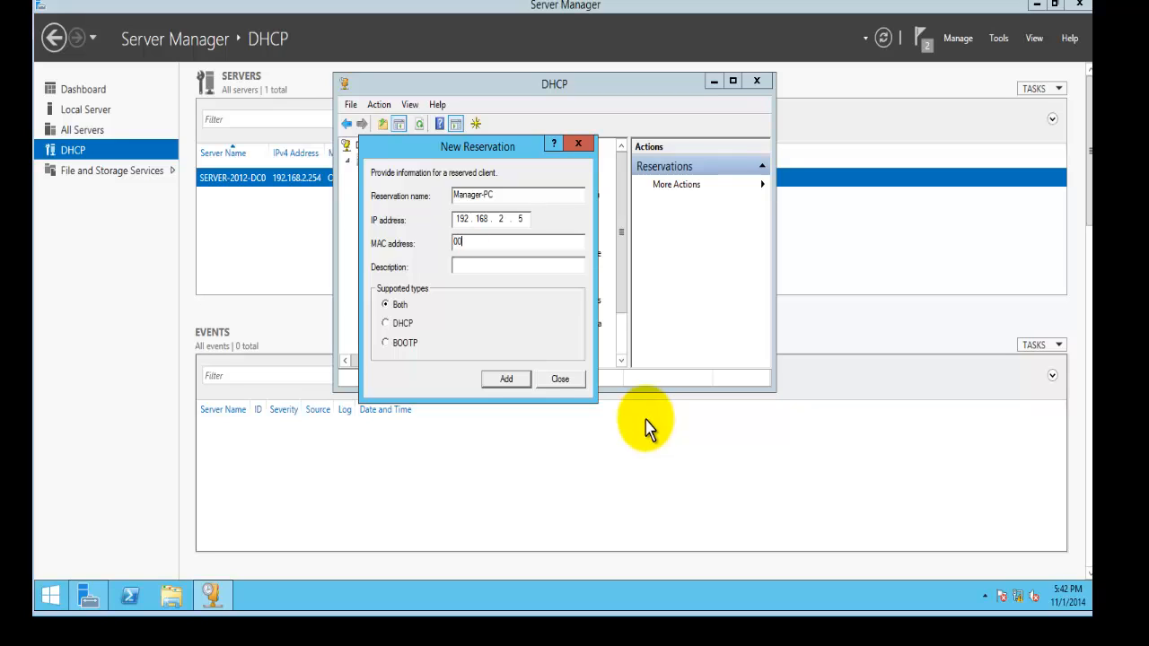
type("-0c-29-")
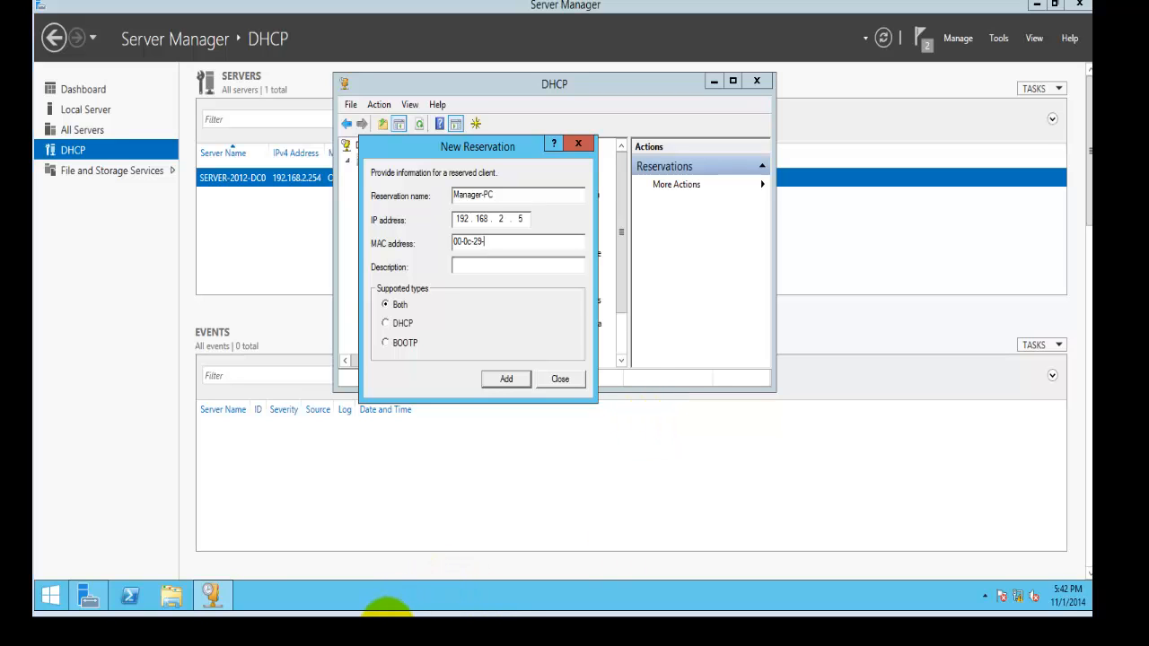
left_click(385, 612)
left_click(334, 587)
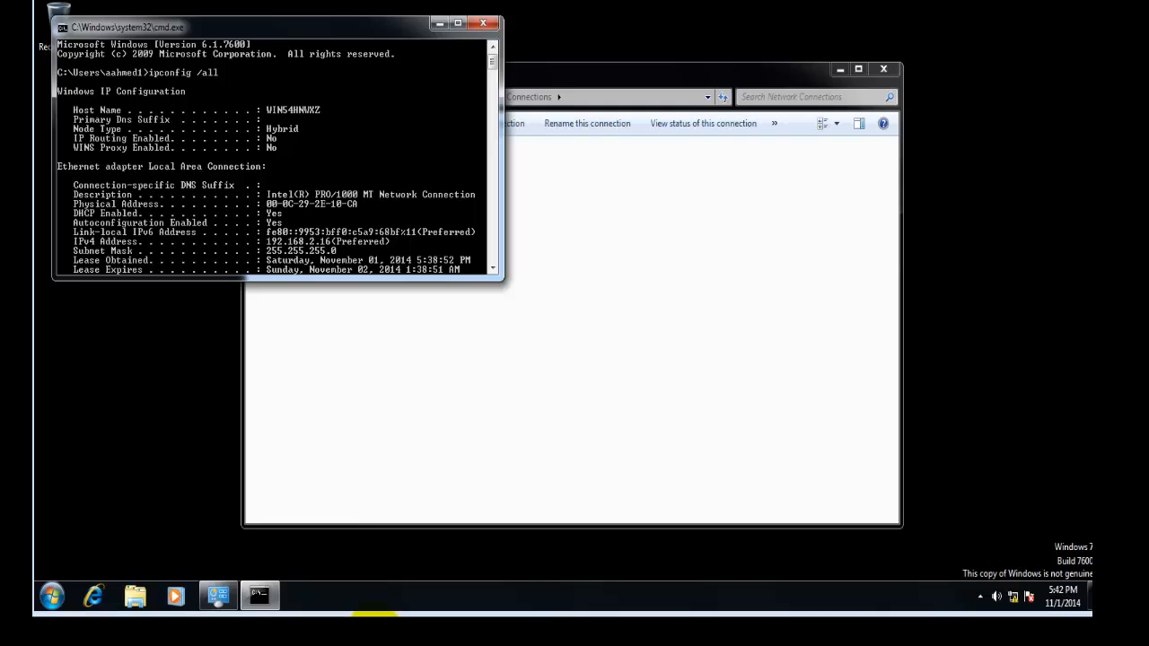
mouse_move(376, 614)
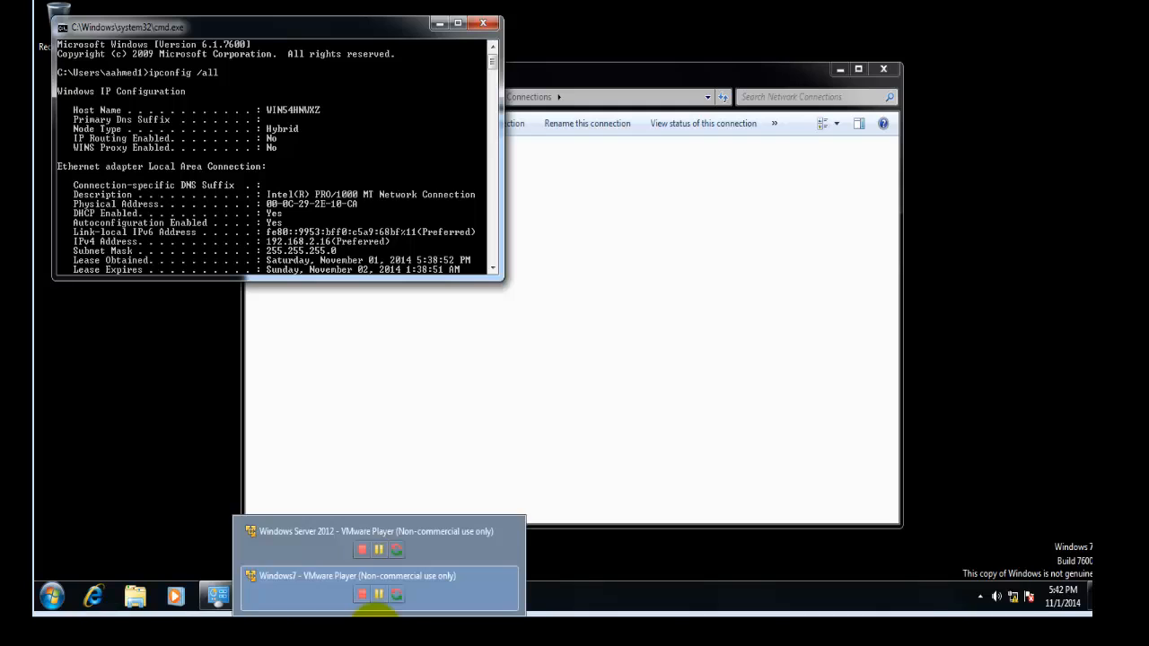
left_click(328, 554)
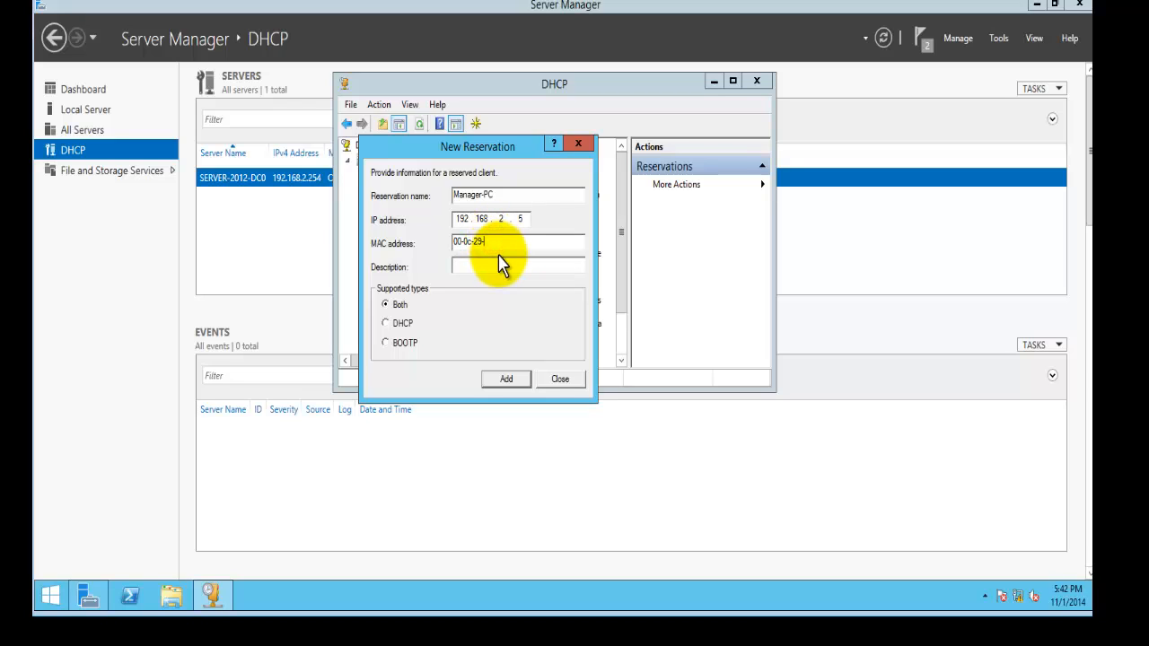
Complete the MAC address with 2e-10-ca and add the Manager-PC reservation.
type("2e-10-ca")
mouse_move(384, 628)
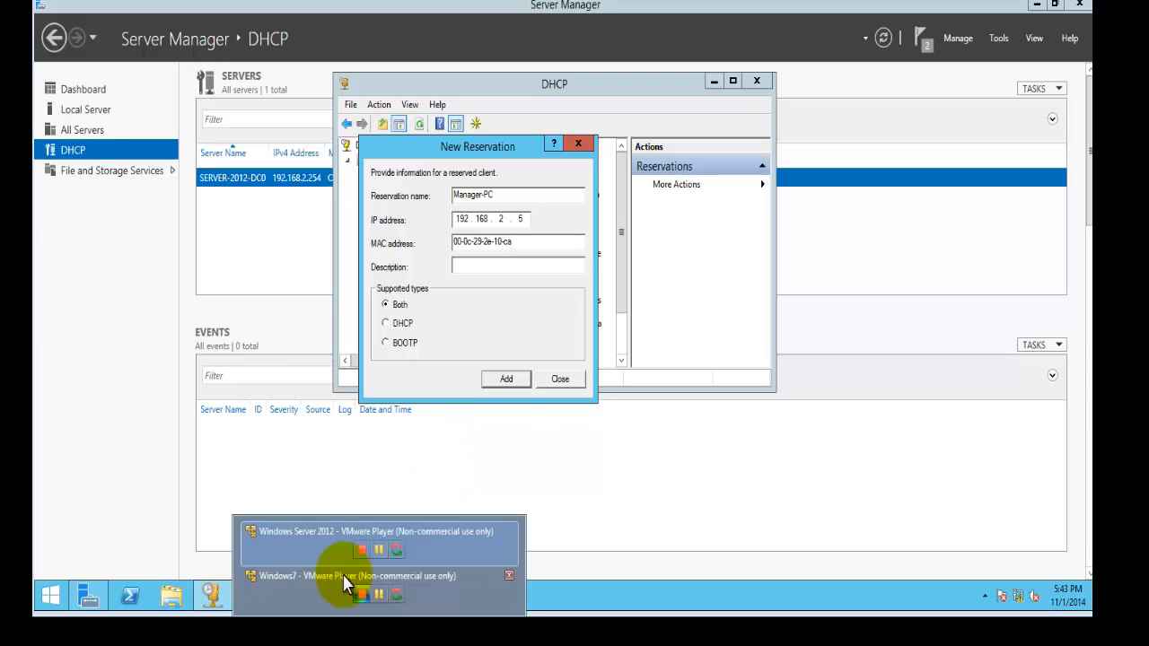
left_click(327, 579)
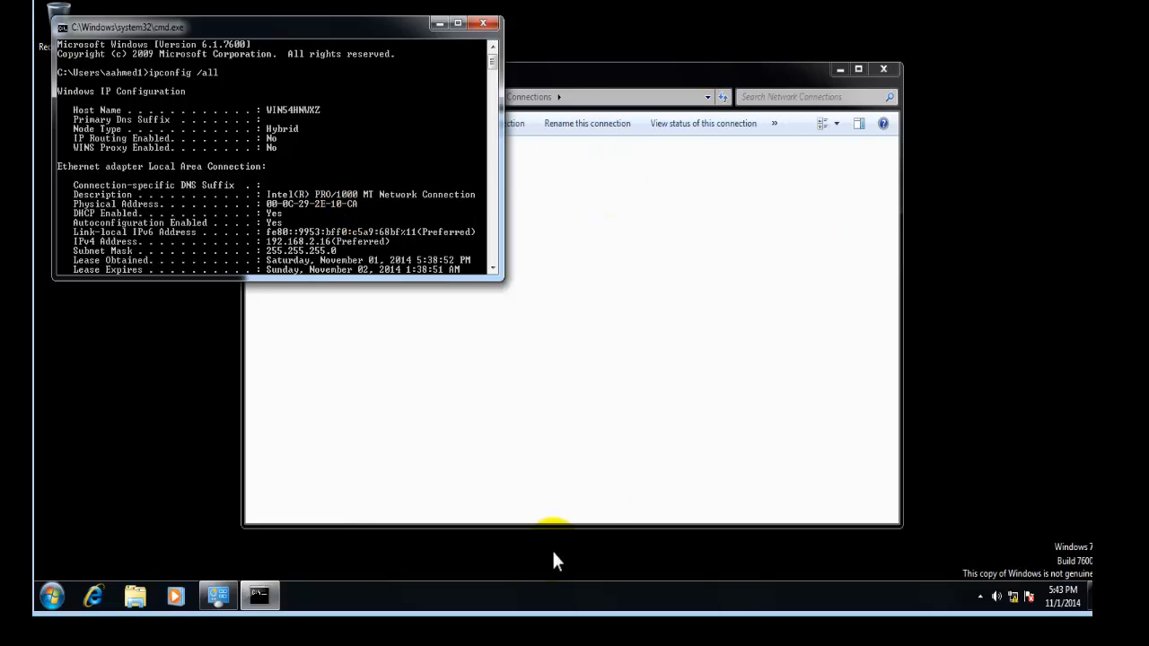
mouse_move(337, 629)
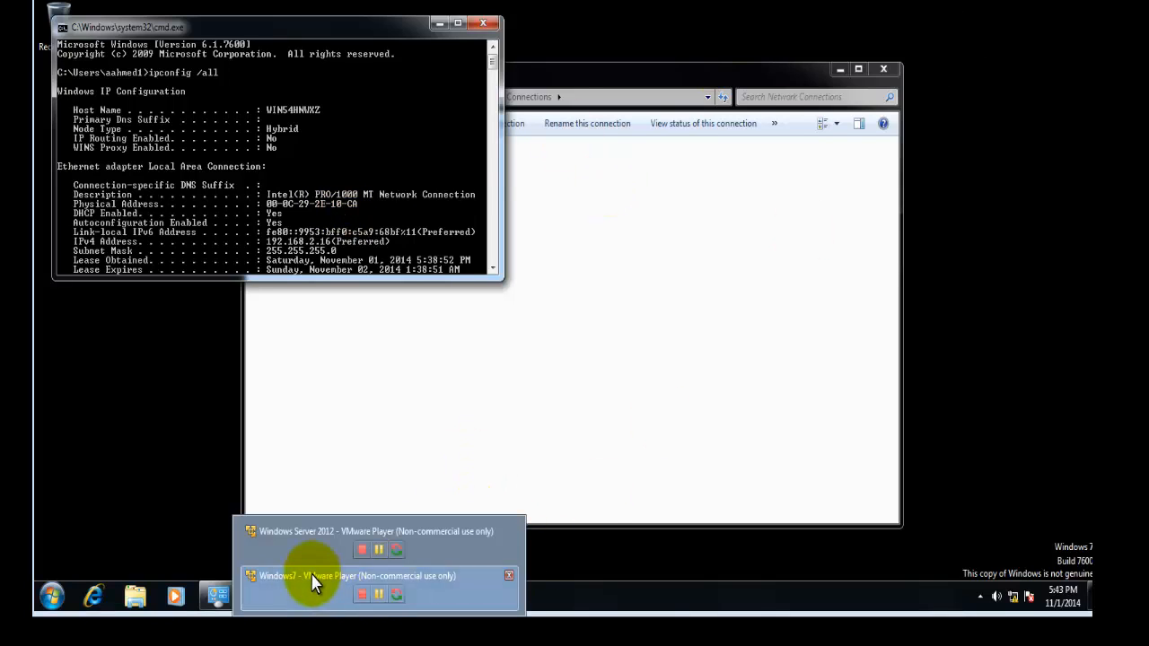
left_click(289, 543)
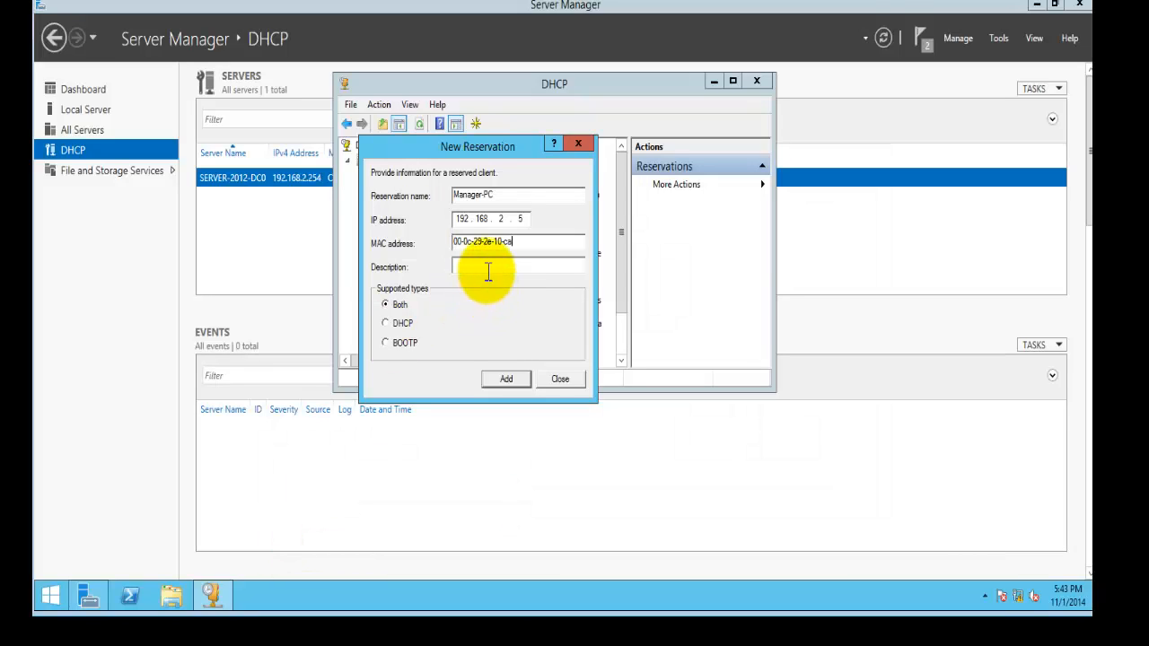
left_click(506, 381)
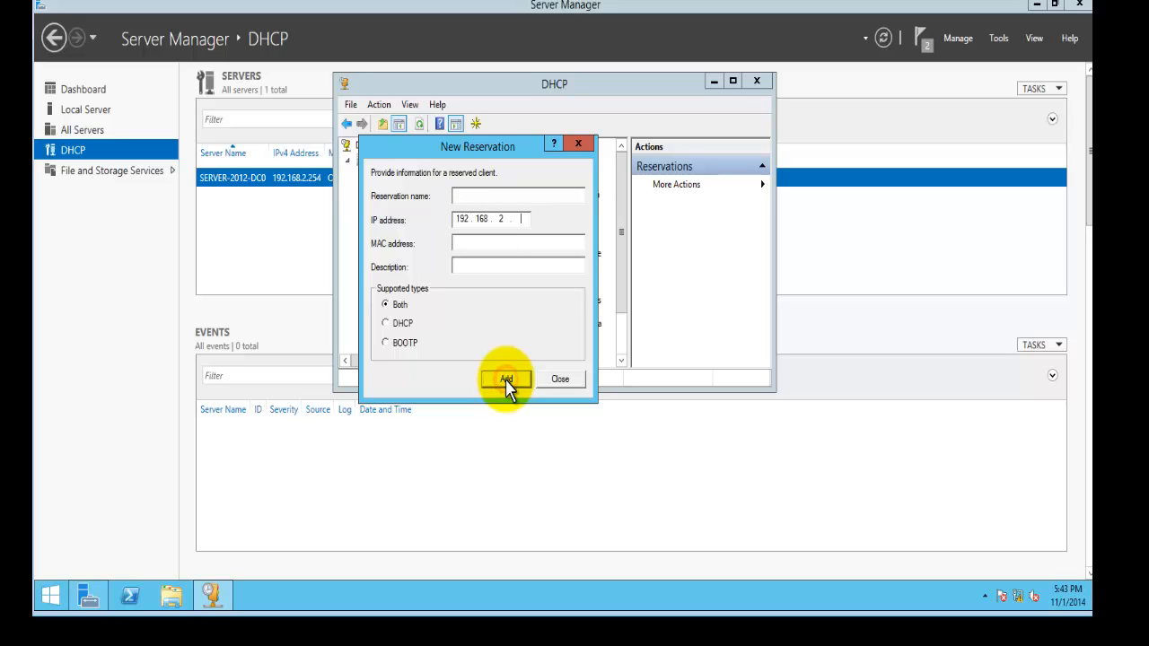
left_click(560, 380)
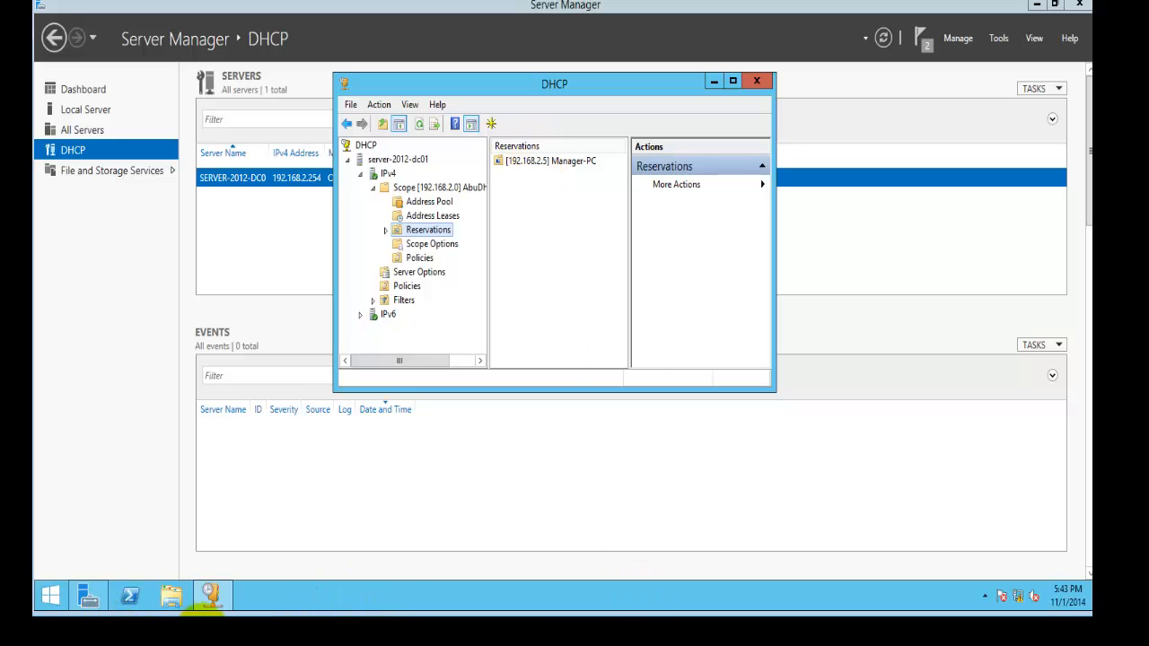
On Windows 7, run ipconfig /release to drop the 192.168.2.16 lease.
mouse_move(363, 609)
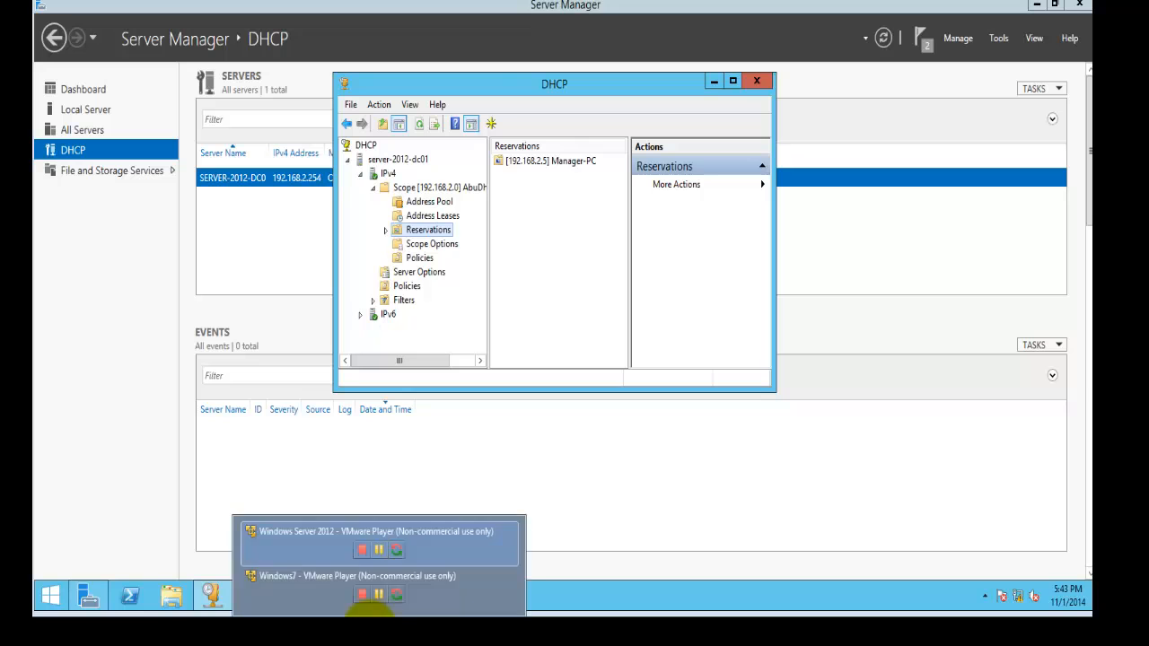
left_click(269, 583)
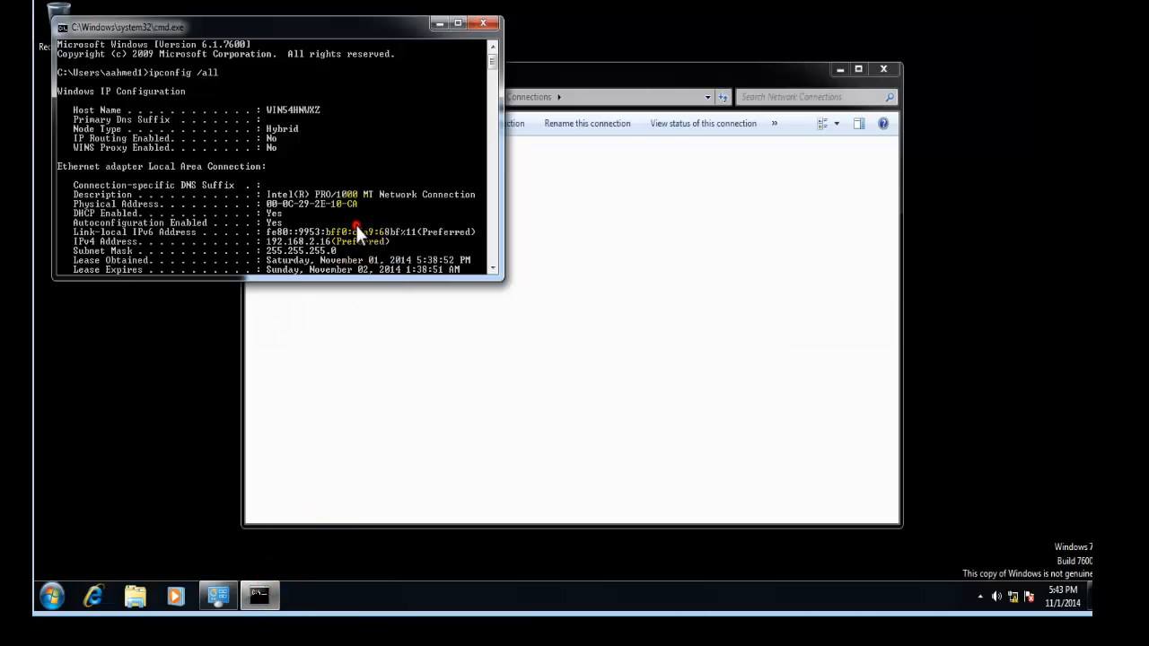
key("Return")
key("Return")
key("Return")
key("Return")
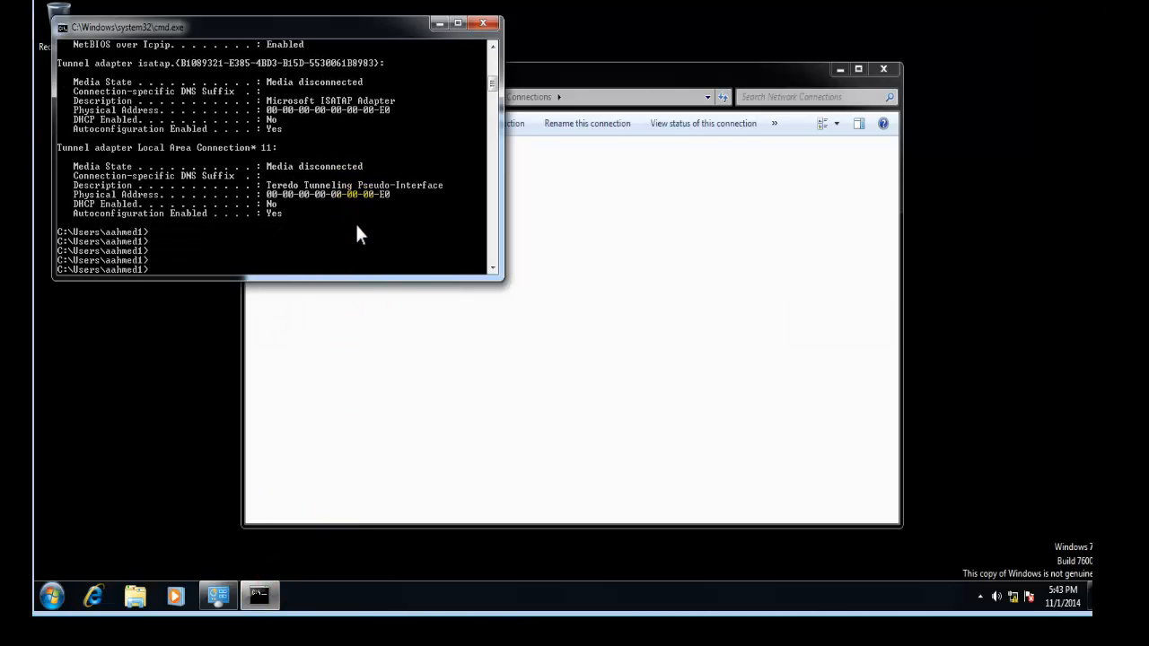
type("ipconfig /release")
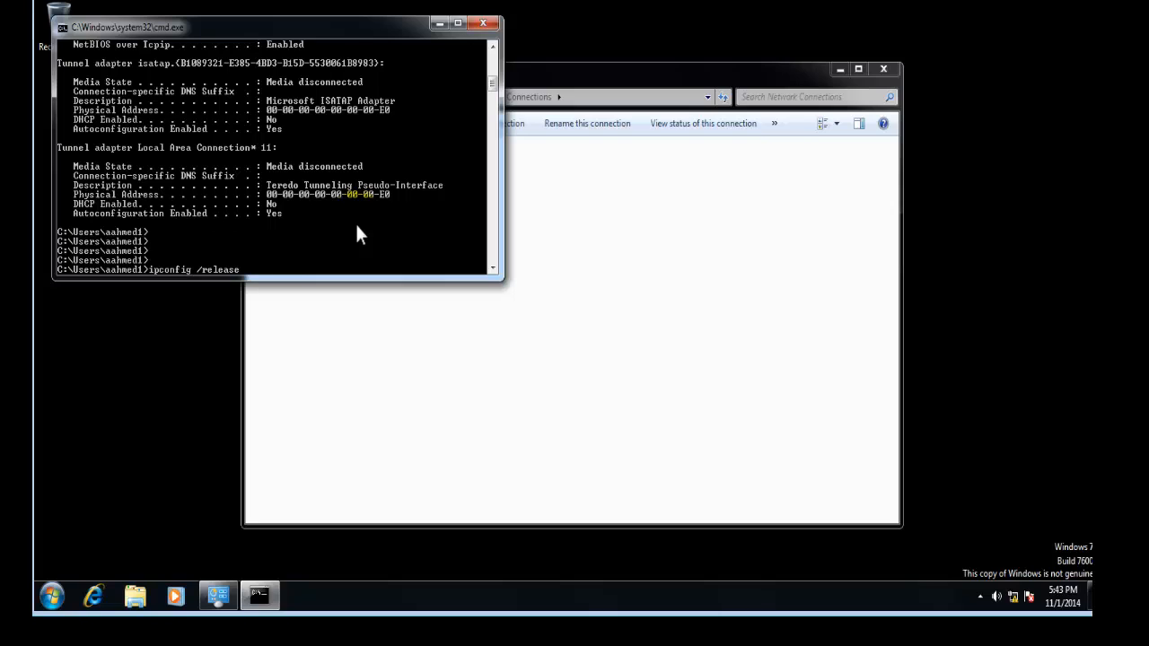
key("Return")
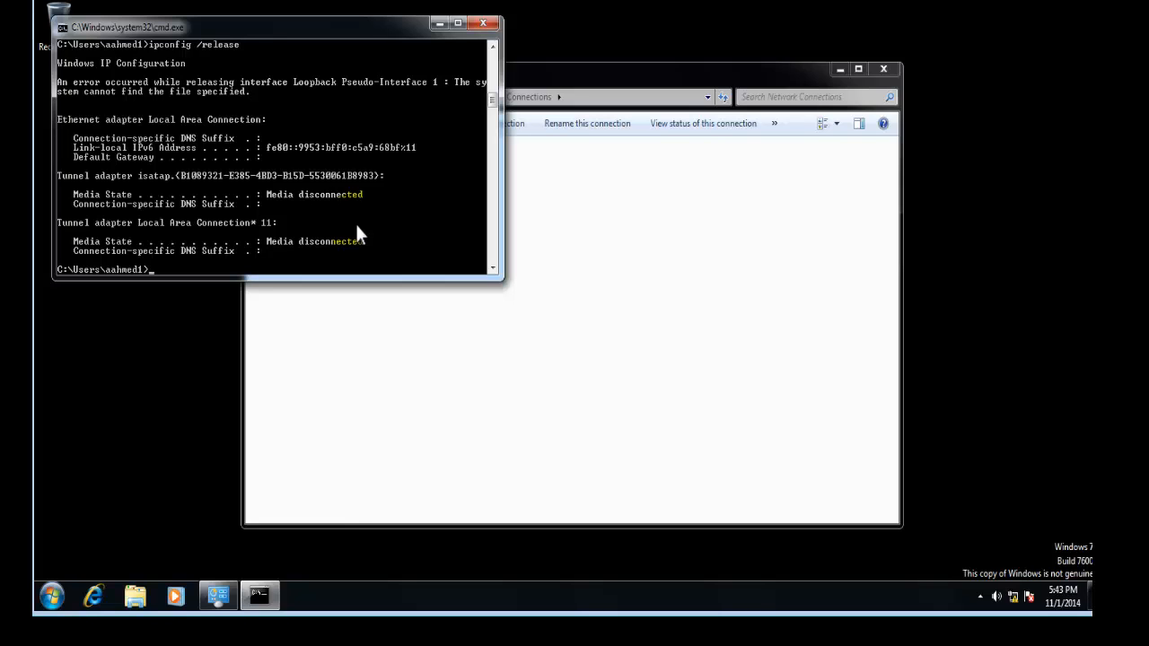
Inspect the Local Area Connection's TCP/IPv4 entry in its properties.
left_click(557, 341)
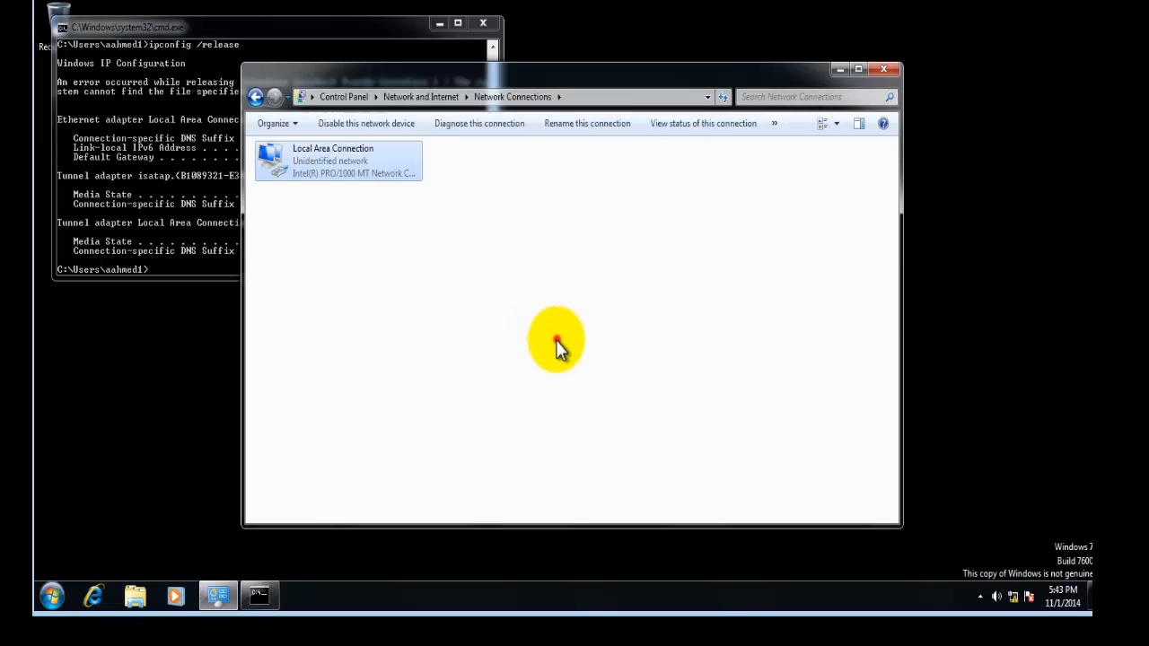
double_click(356, 176)
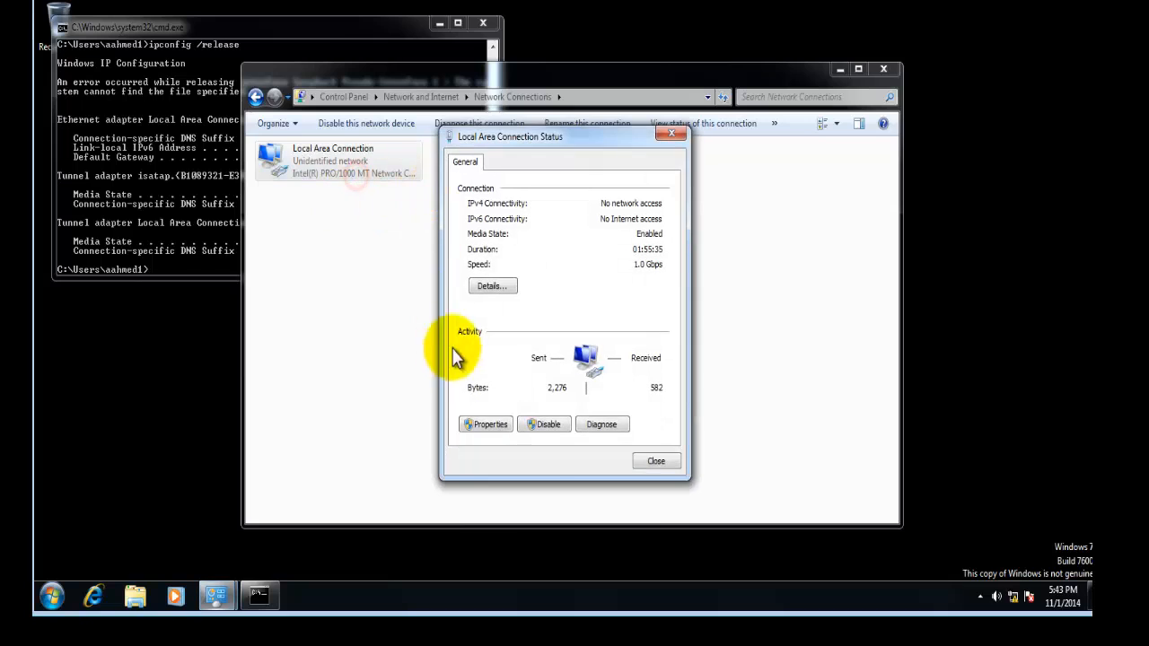
left_click(494, 426)
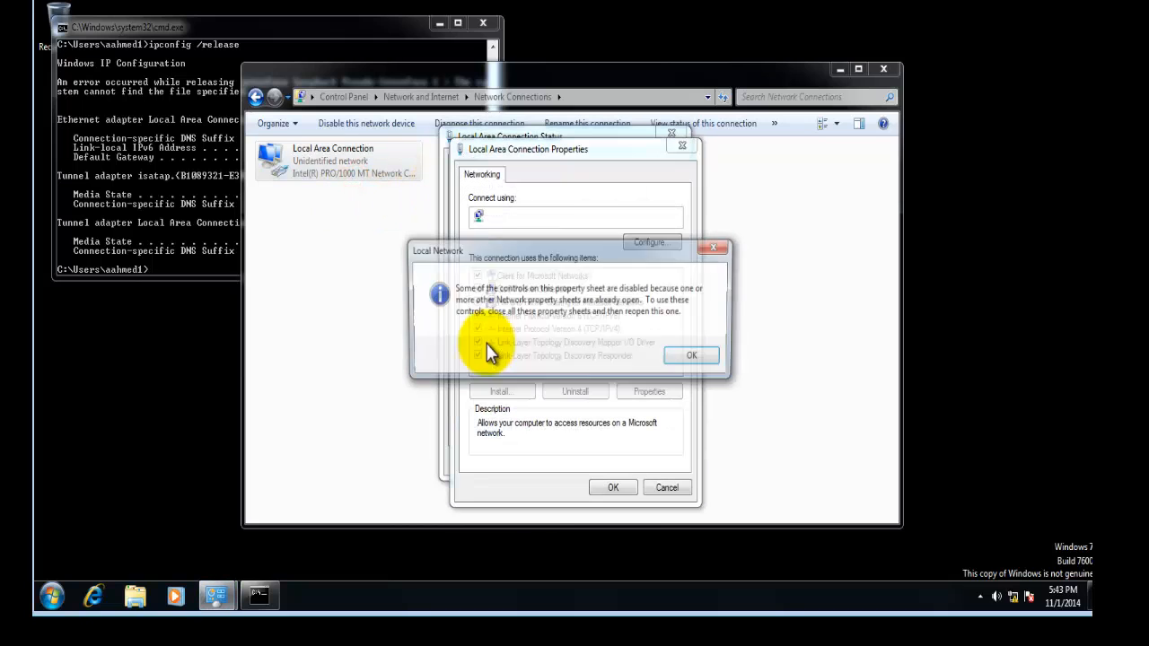
left_click(706, 355)
left_click(581, 329)
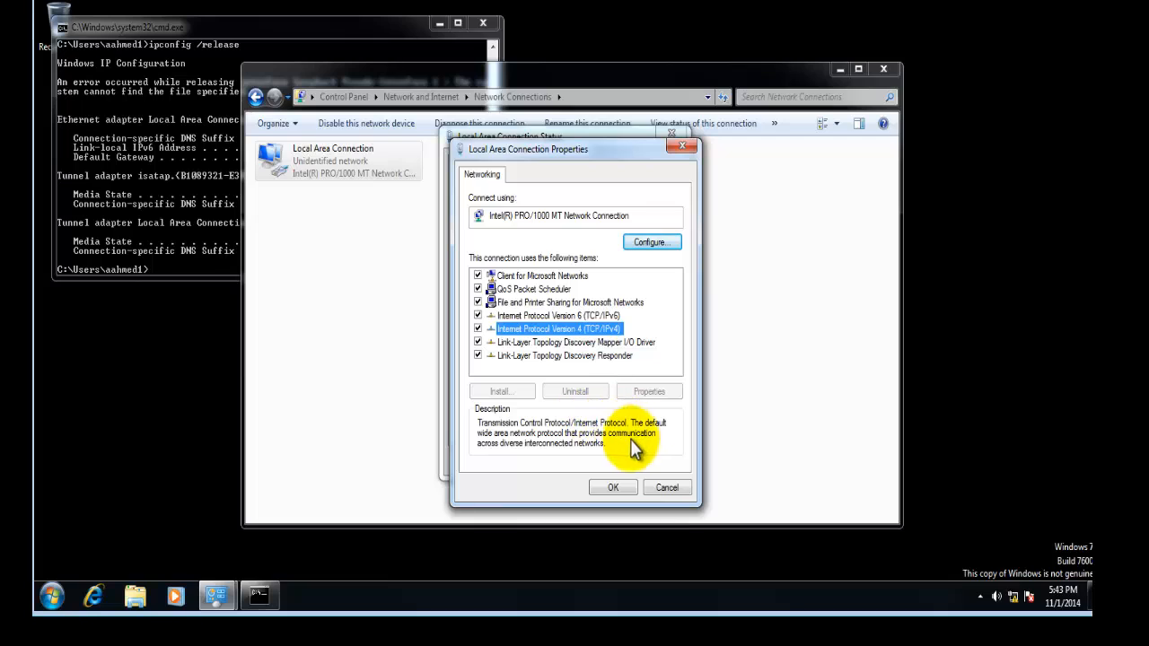
Run ipconfig /renew to obtain the reserved address 192.168.2.5.
left_click(151, 145)
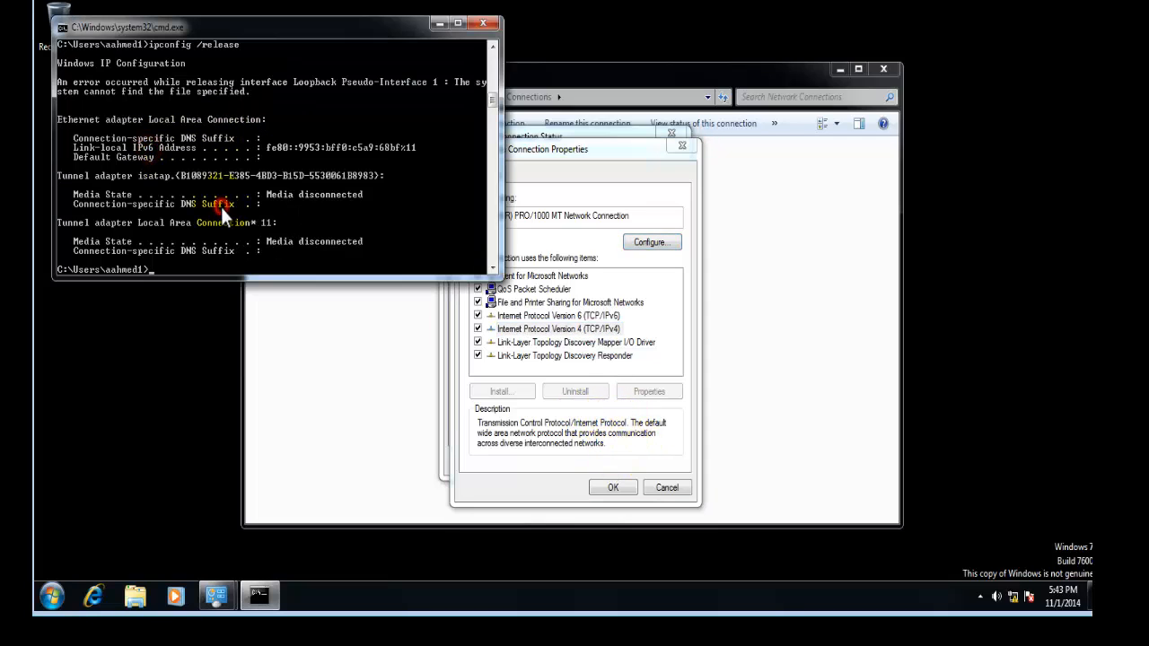
key("Up")
key("BackSpace")
key("BackSpace")
key("BackSpace")
key("BackSpace")
key("BackSpace")
type("new")
key("Return")
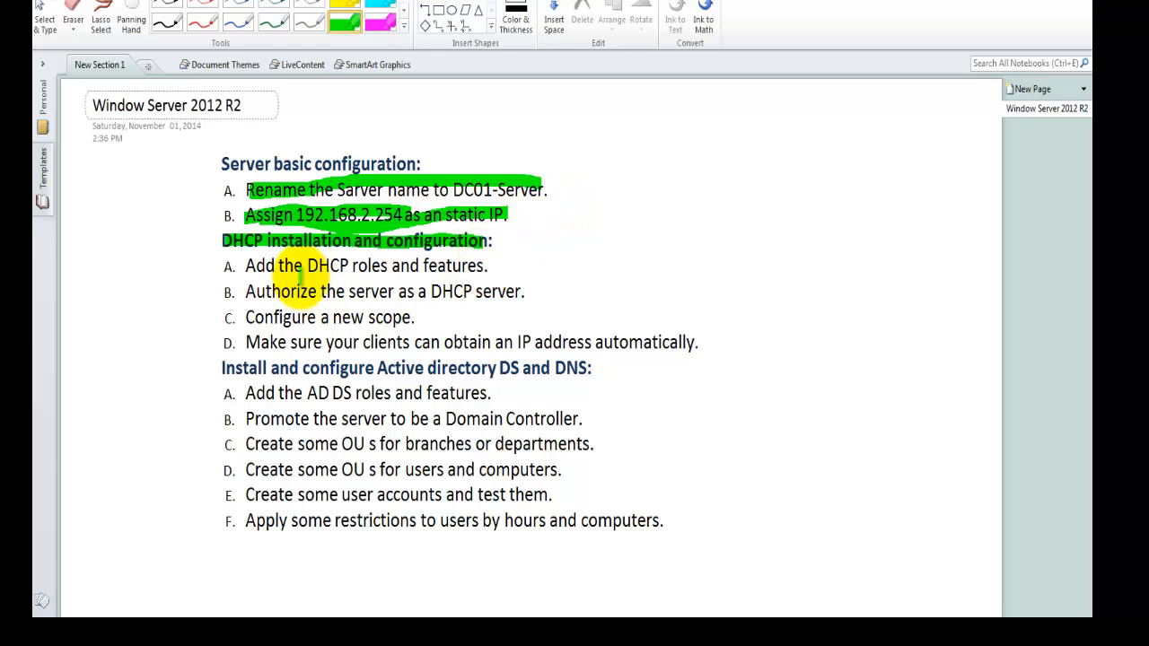
Highlight DHCP checklist items A through D in green in OneNote.
left_click_drag(250, 266, 489, 267)
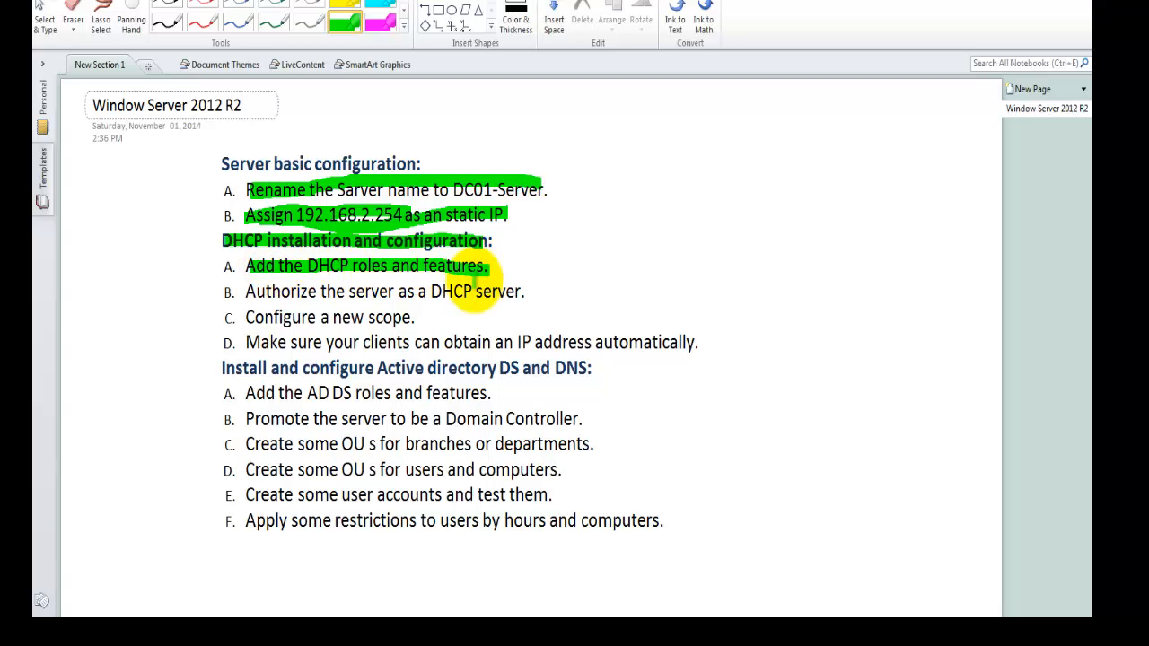
left_click_drag(244, 292, 529, 291)
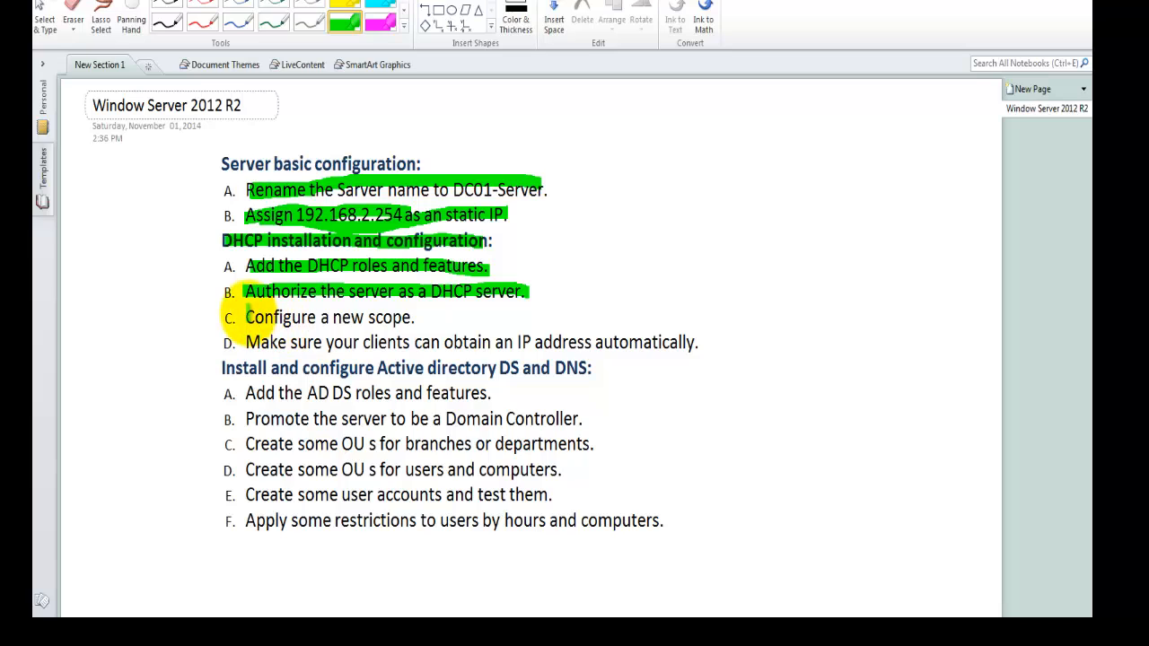
left_click_drag(249, 317, 411, 314)
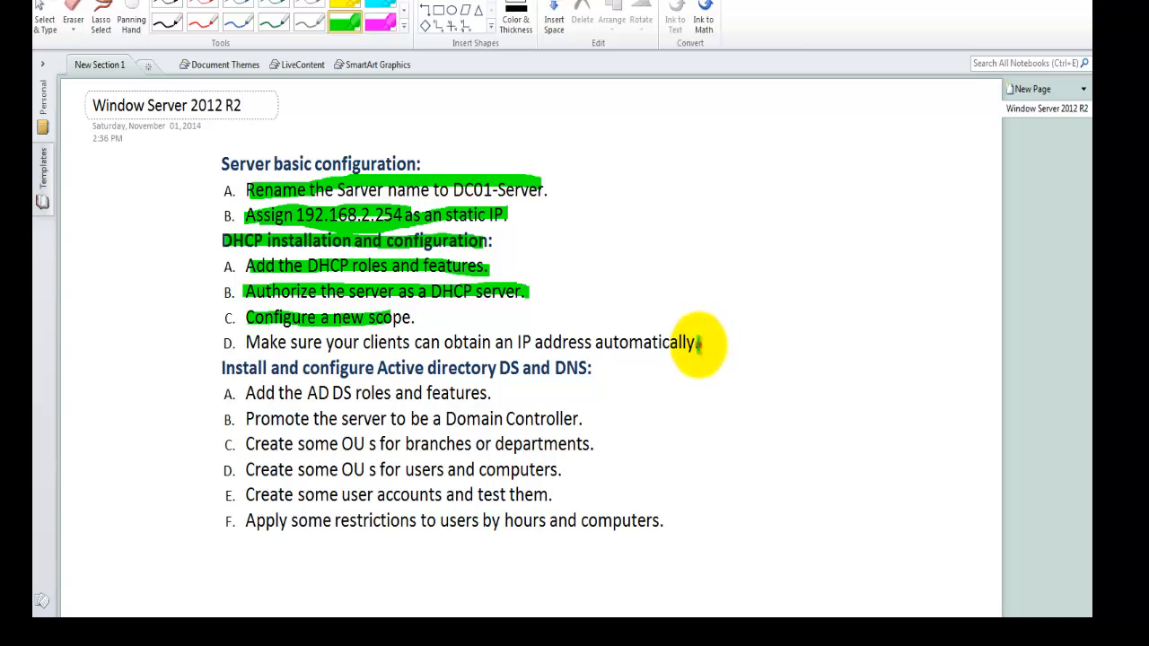
left_click_drag(698, 342, 247, 345)
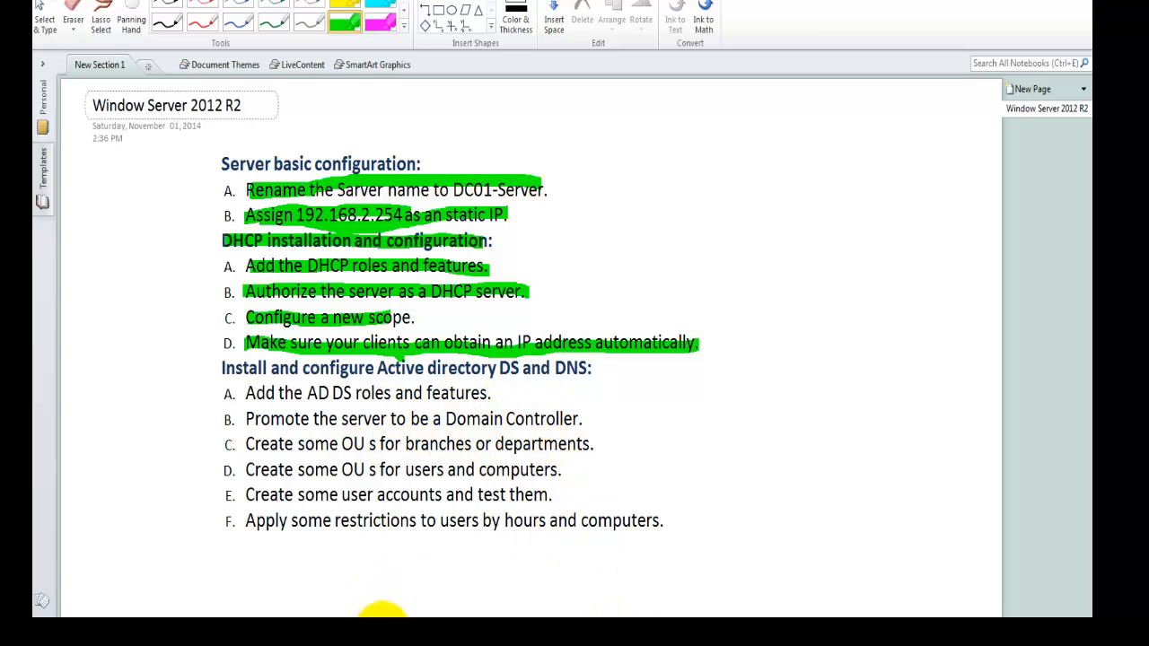
mouse_move(382, 618)
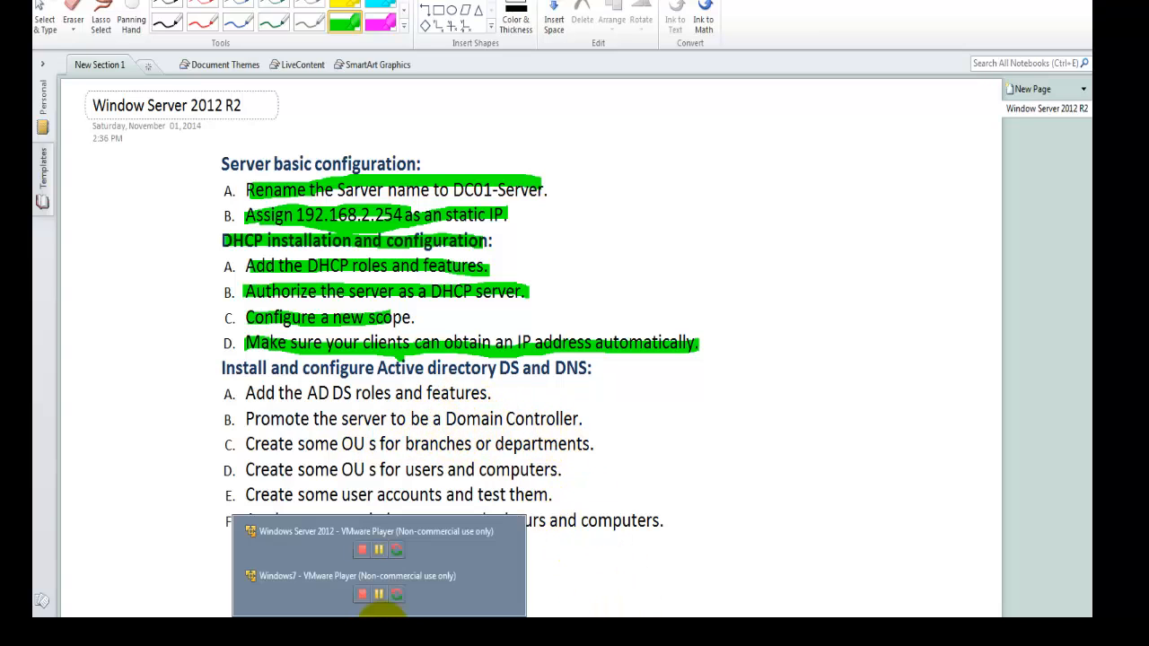
Close the DHCP console and run Add Roles and Features for Server-2012-DC01 to Server Roles.
left_click(327, 546)
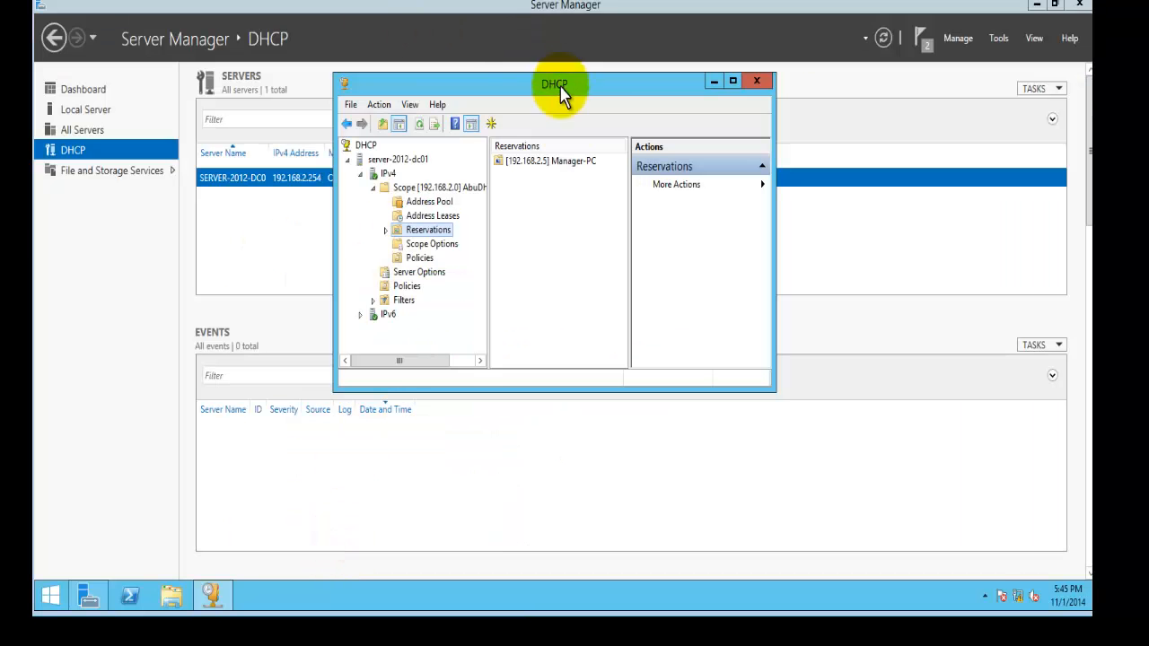
left_click(750, 85)
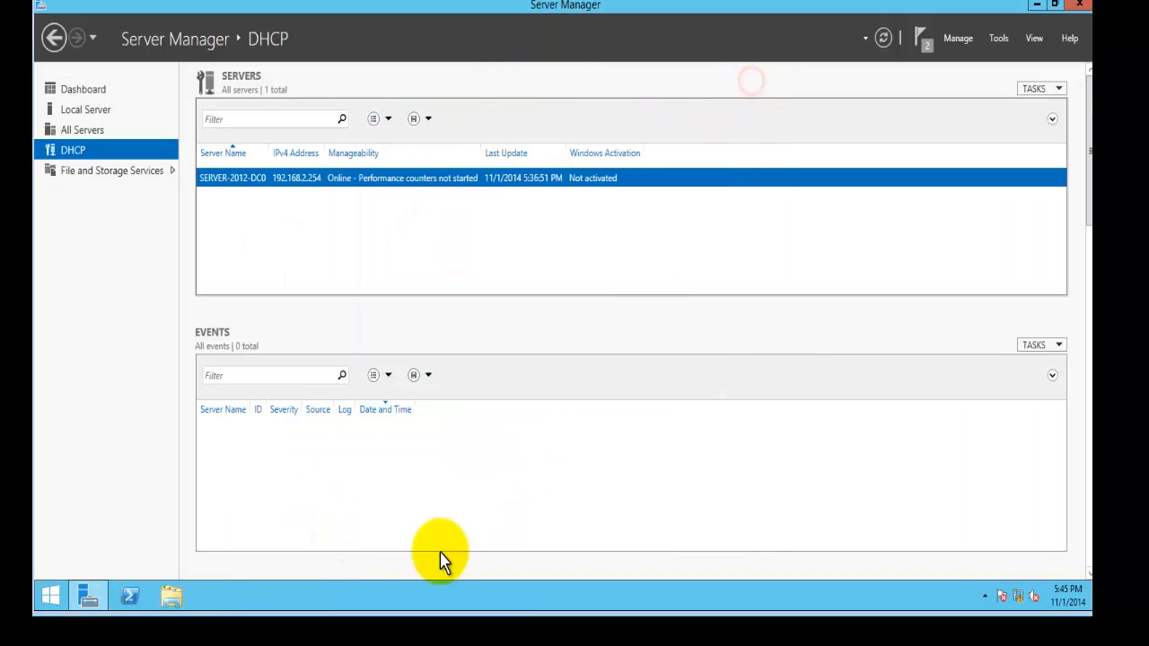
left_click(958, 37)
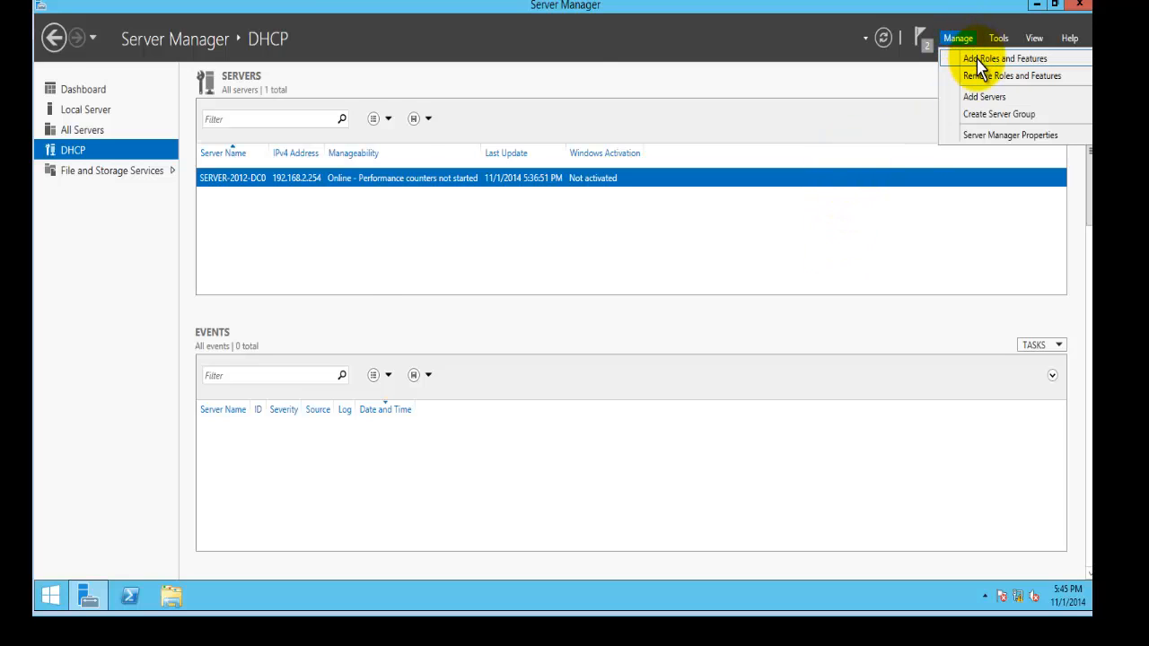
left_click(979, 61)
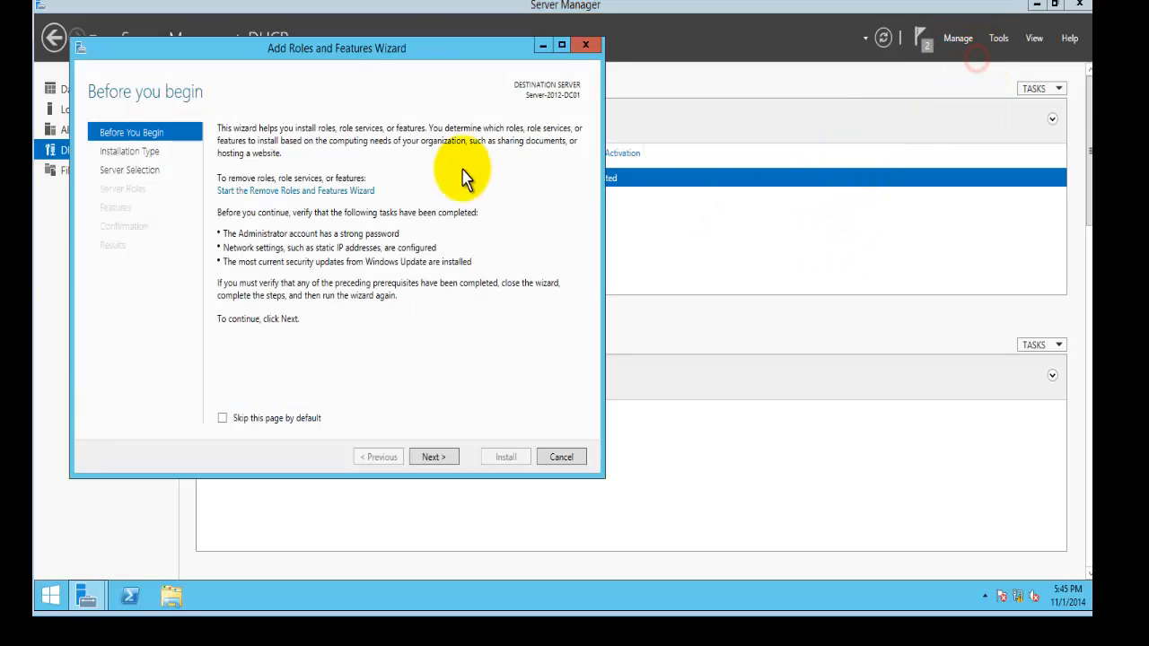
left_click(436, 457)
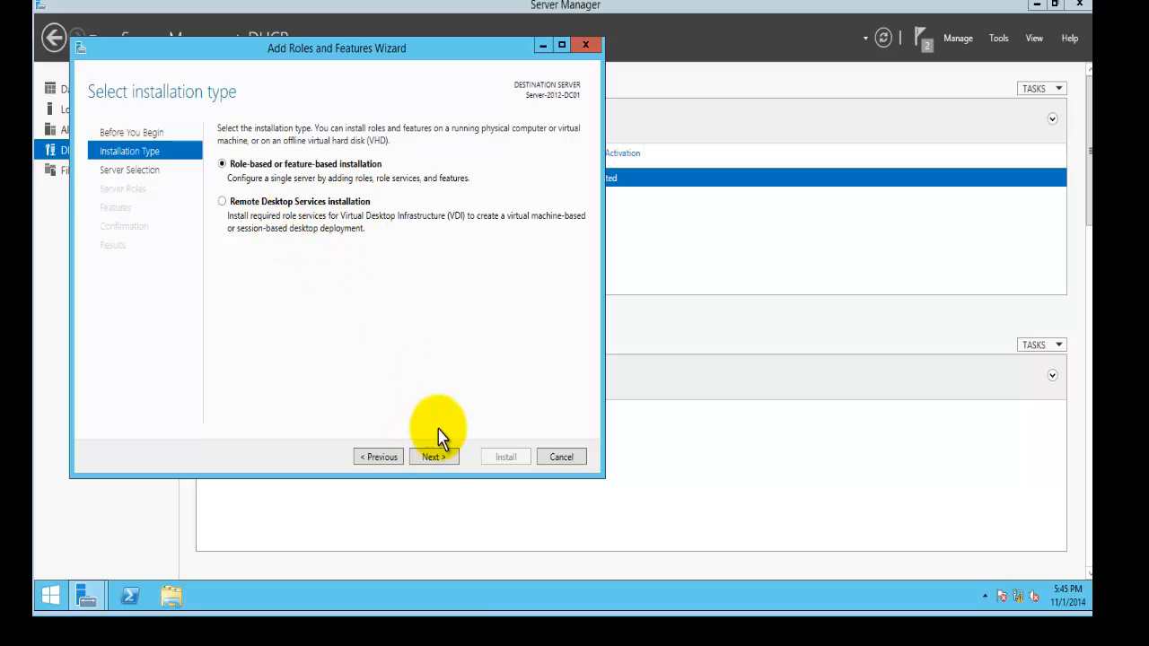
left_click(432, 457)
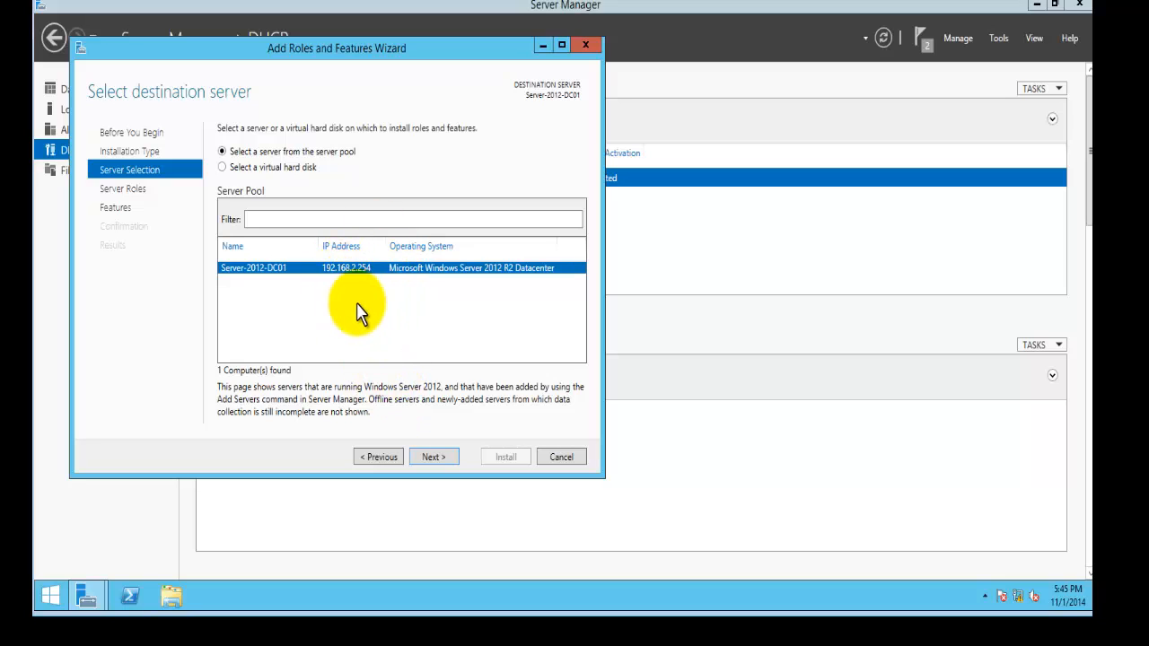
left_click(439, 460)
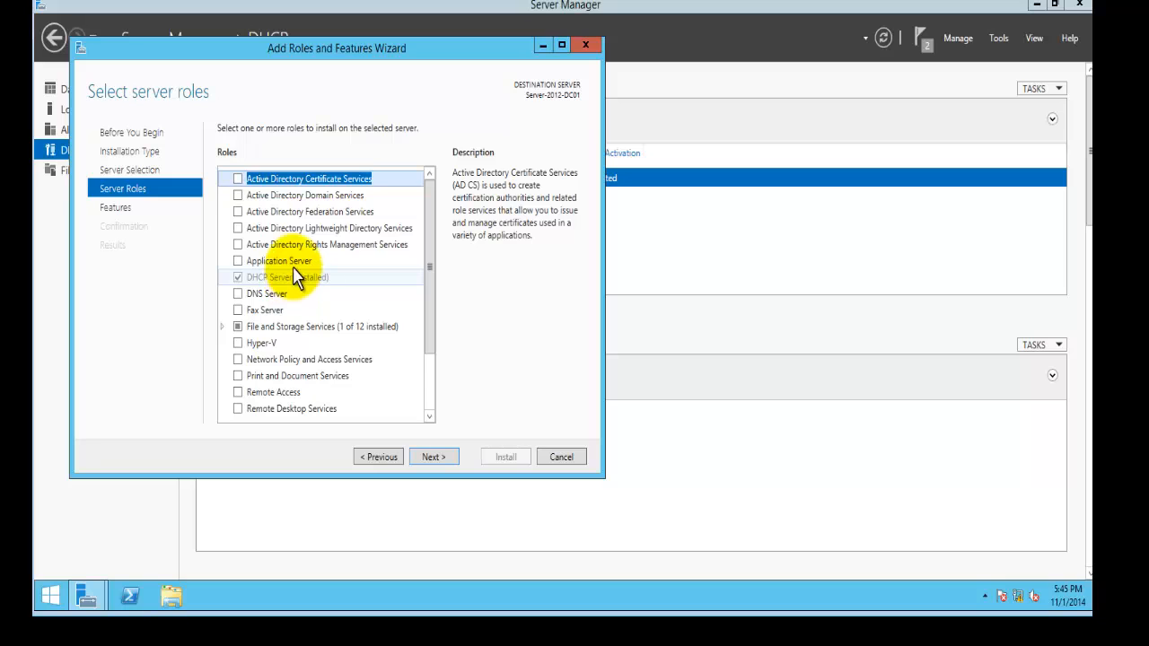
Select the Active Directory Domain Services role and add its required management tools.
left_click(237, 195)
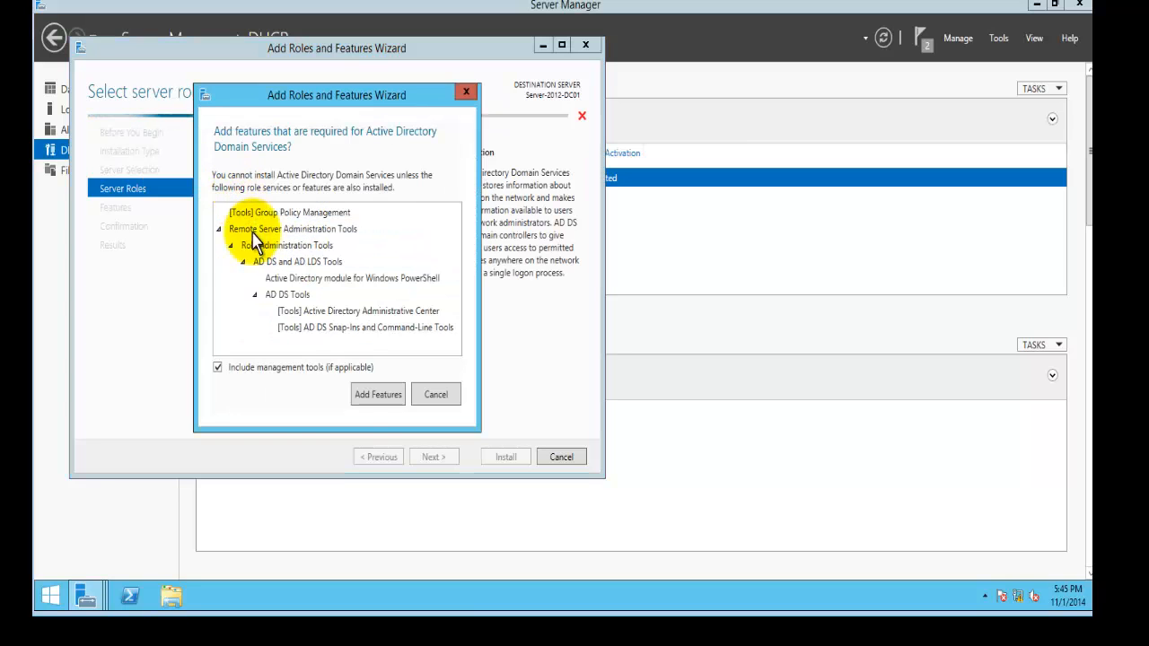
left_click(371, 397)
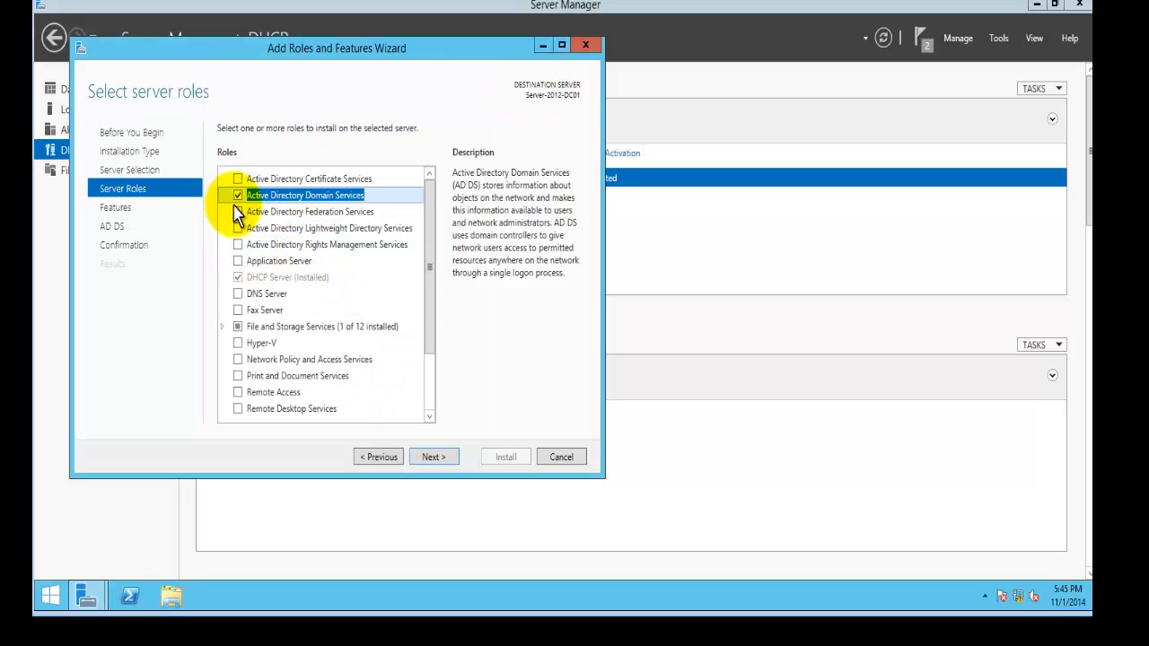
left_click(437, 460)
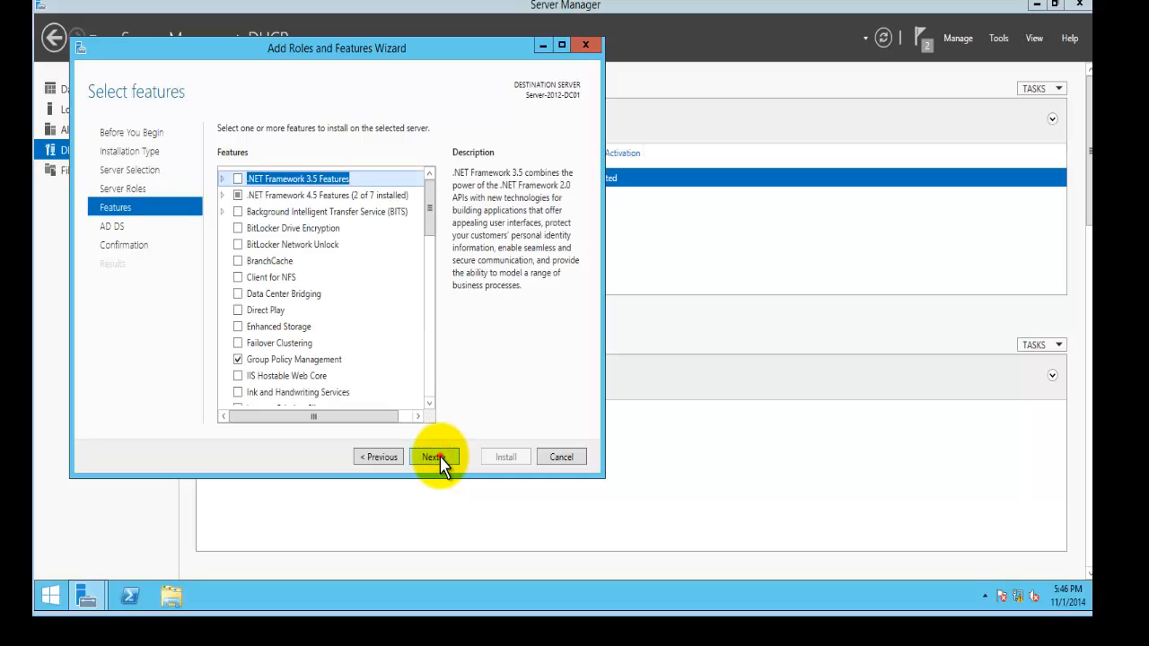
Skip extra features, allow automatic restart, and start the AD DS installation.
left_click(437, 458)
left_click(437, 458)
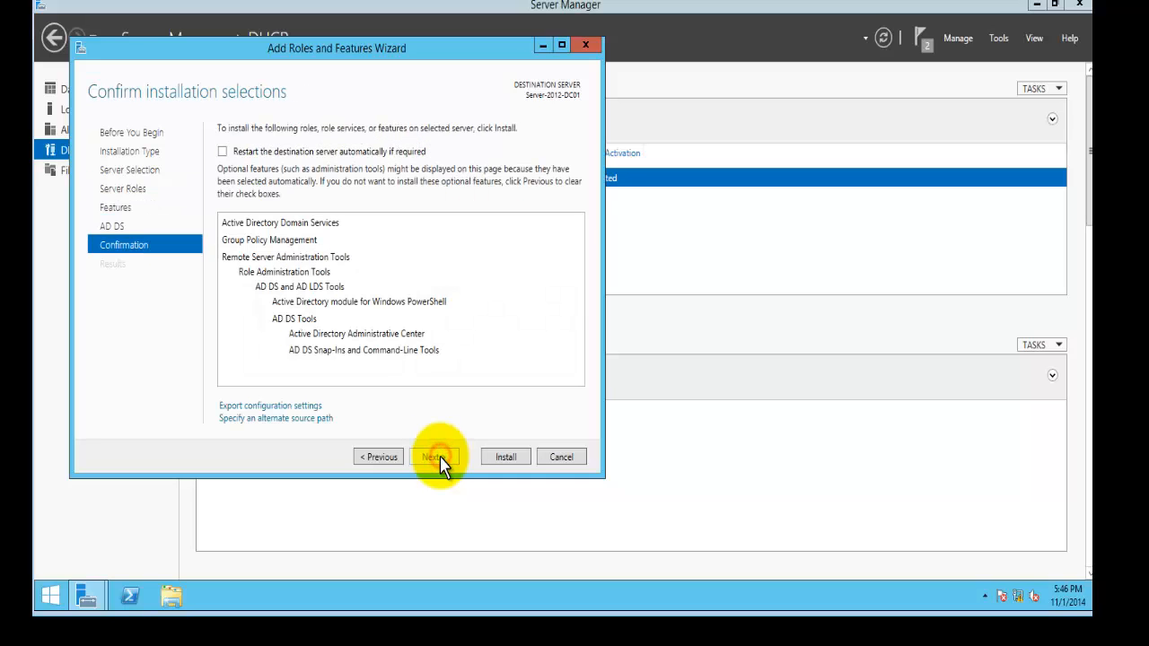
left_click(224, 154)
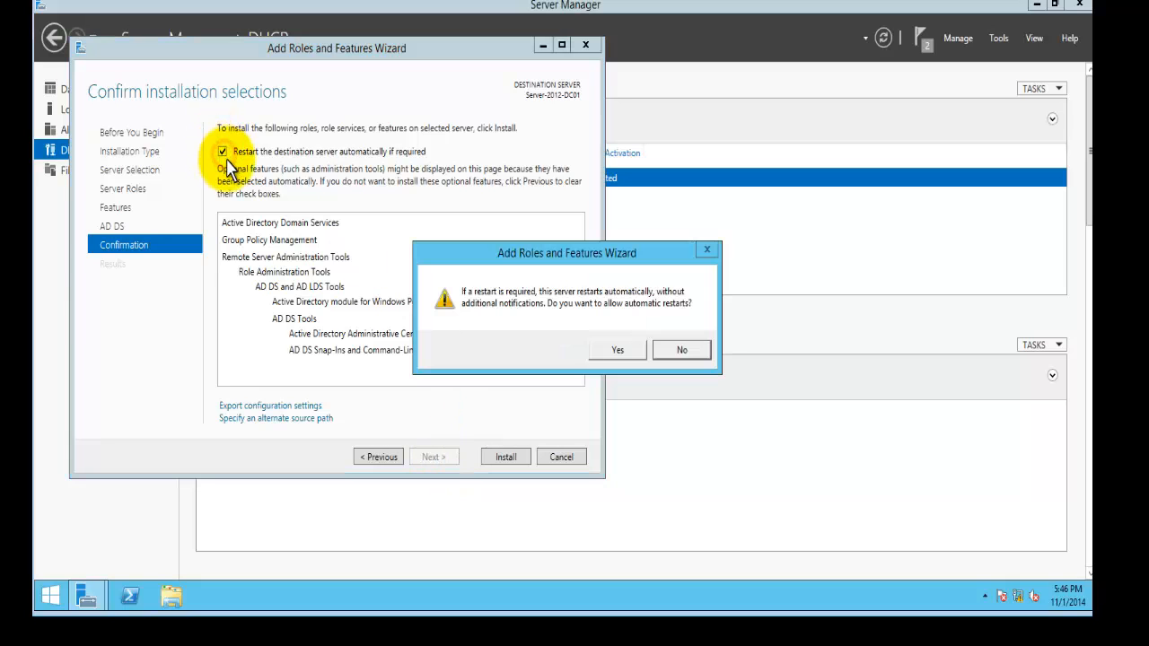
left_click(594, 352)
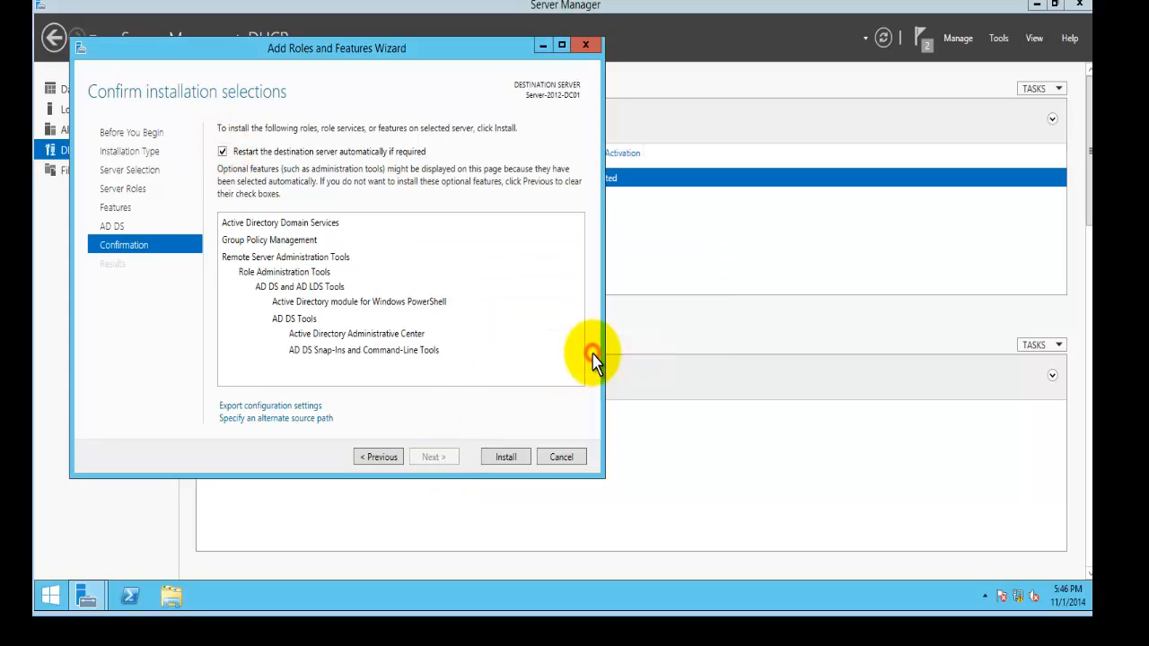
left_click(502, 458)
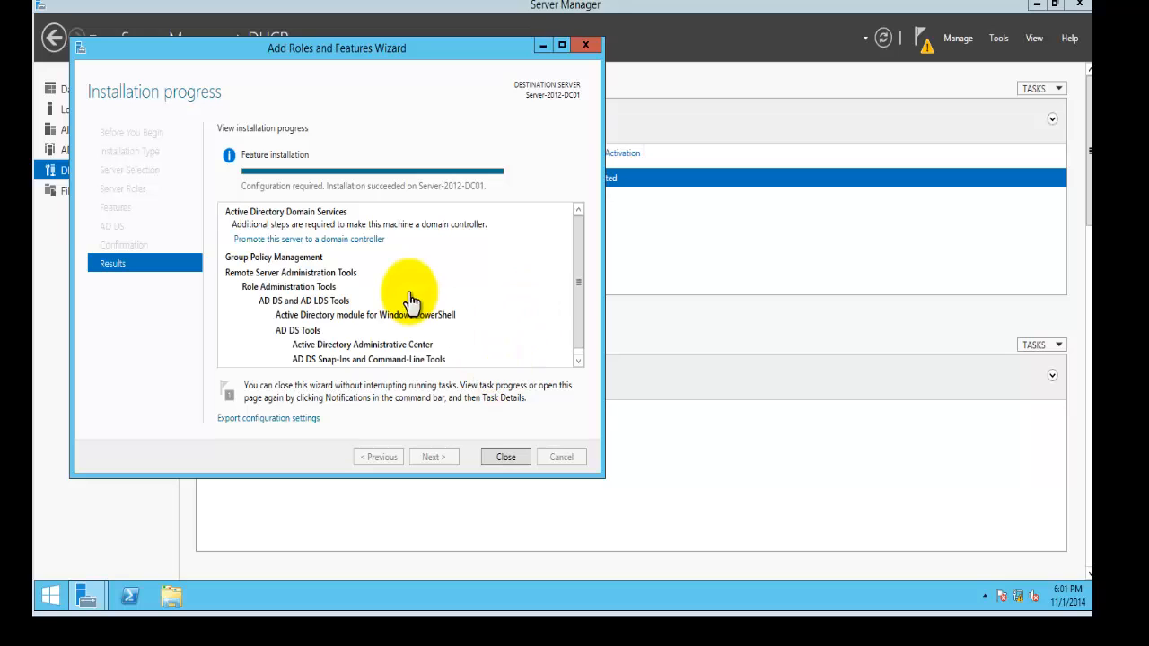
Close the Add Roles and Features Wizard once the AD DS installation succeeds.
left_click(506, 456)
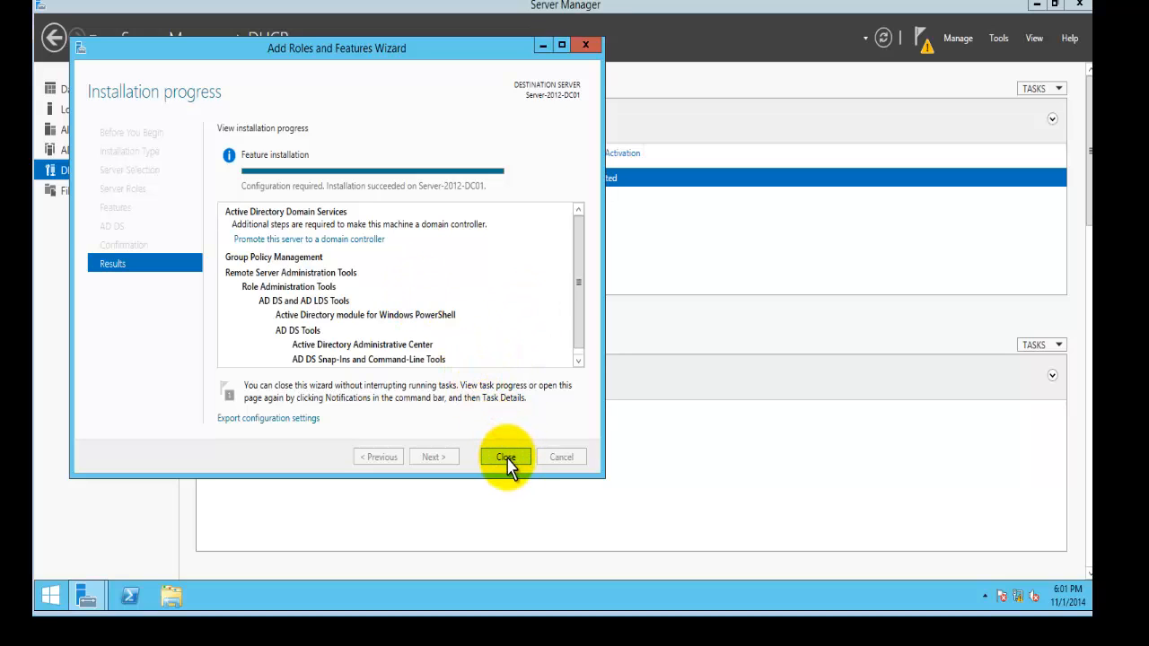
left_click(506, 458)
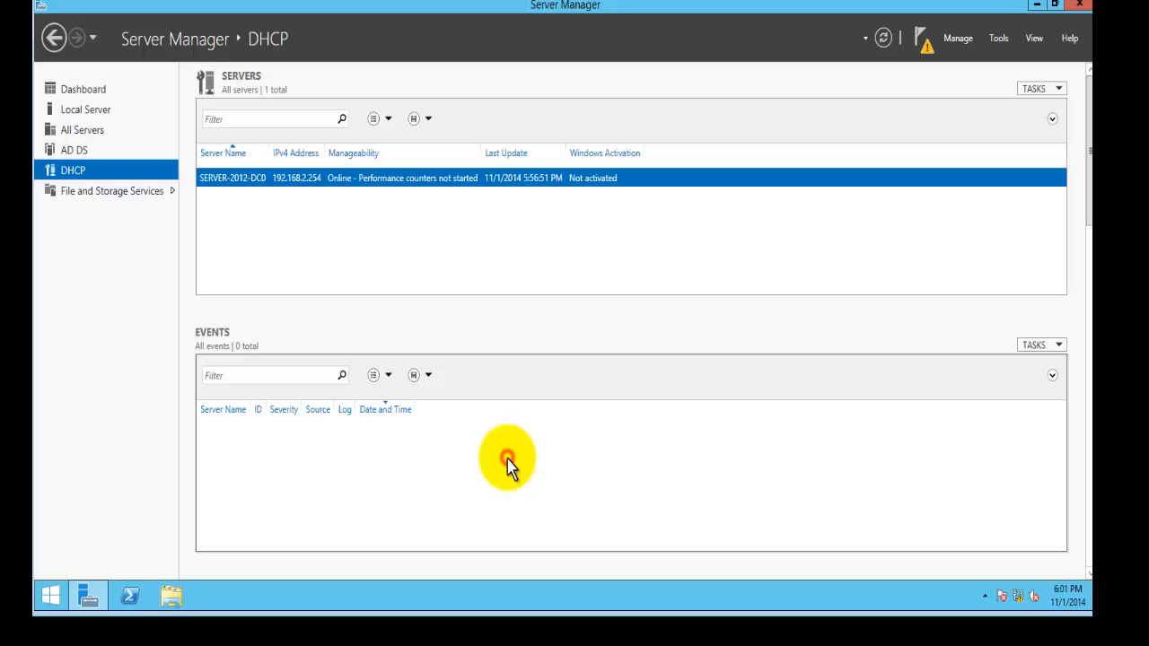
Go to the AD DS page, then briefly open and close Active Directory Users and Computers.
left_click(74, 150)
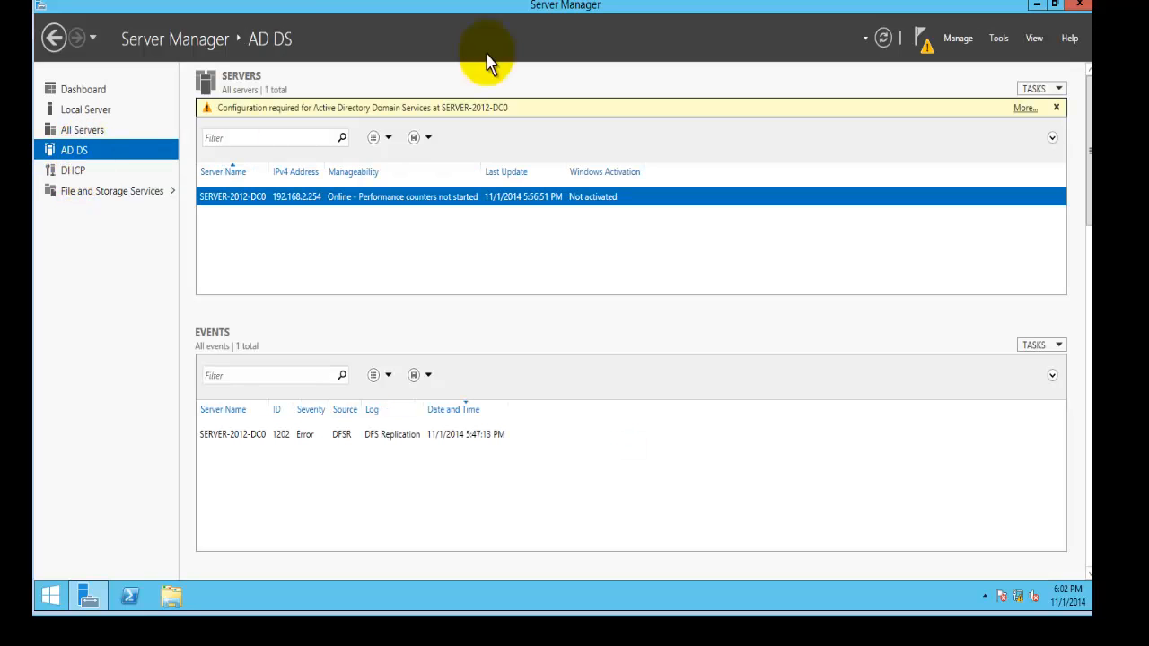
left_click(999, 38)
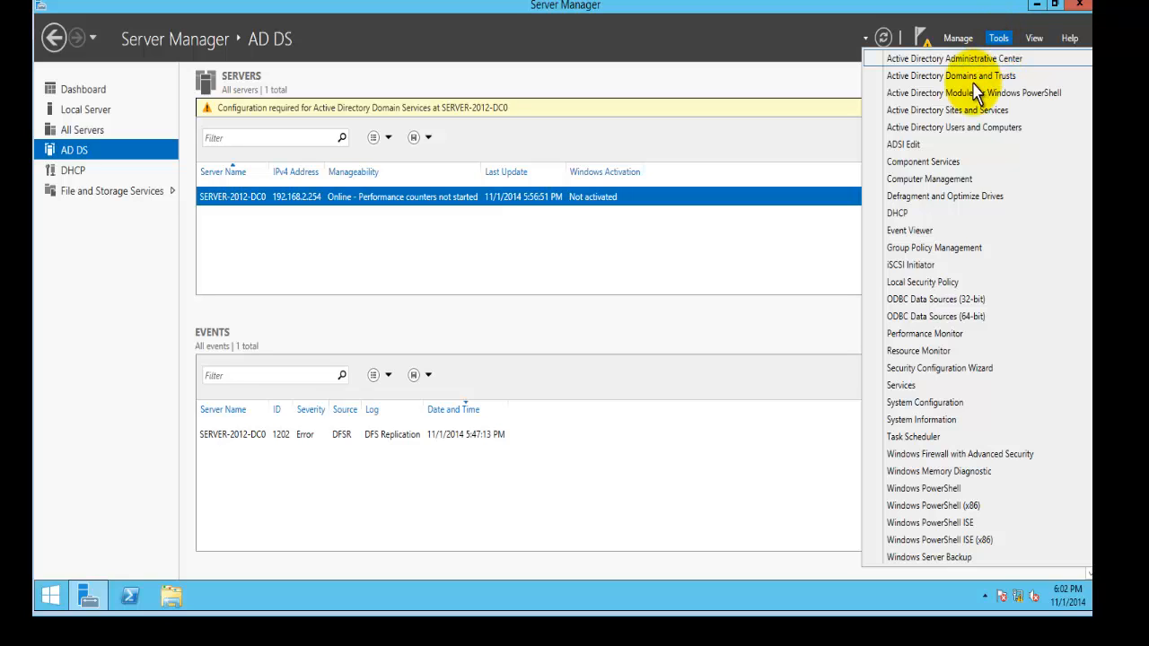
left_click(976, 131)
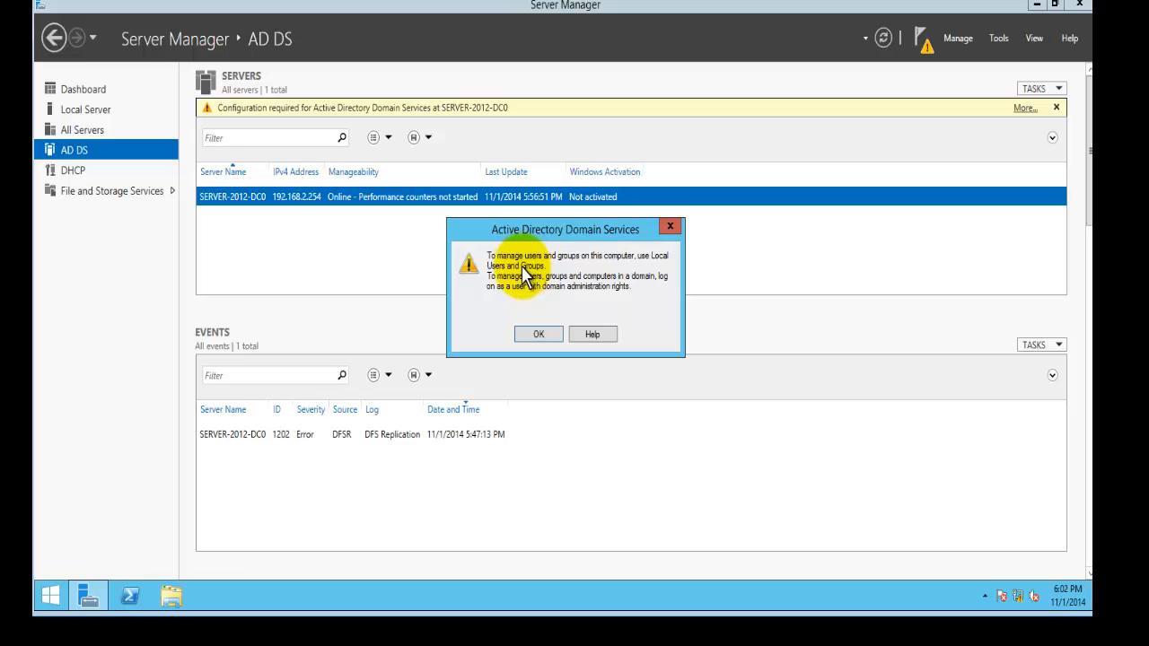
left_click(669, 227)
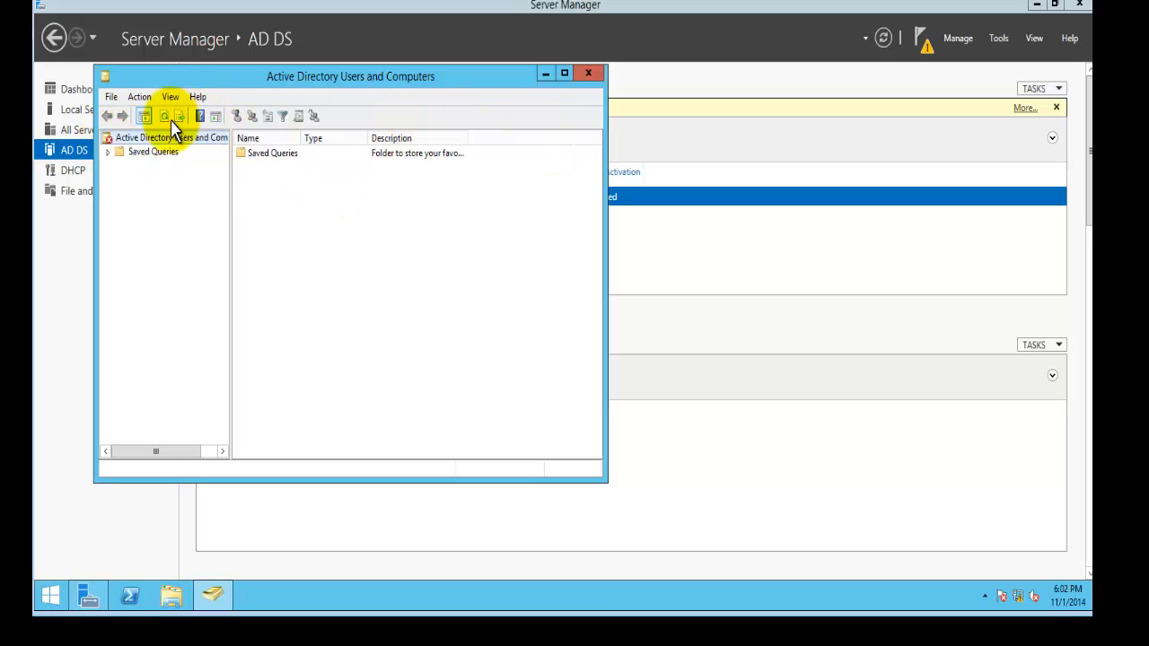
left_click(583, 77)
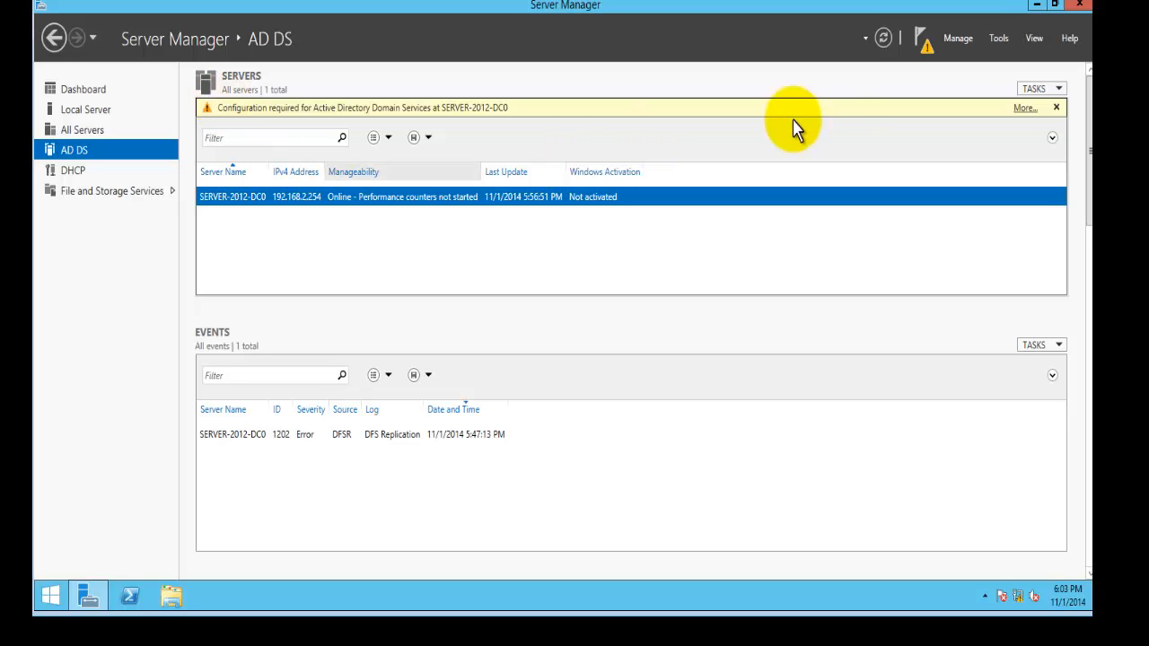
Open the pending task details and launch 'Promote this server to a domain controller'.
left_click(1017, 109)
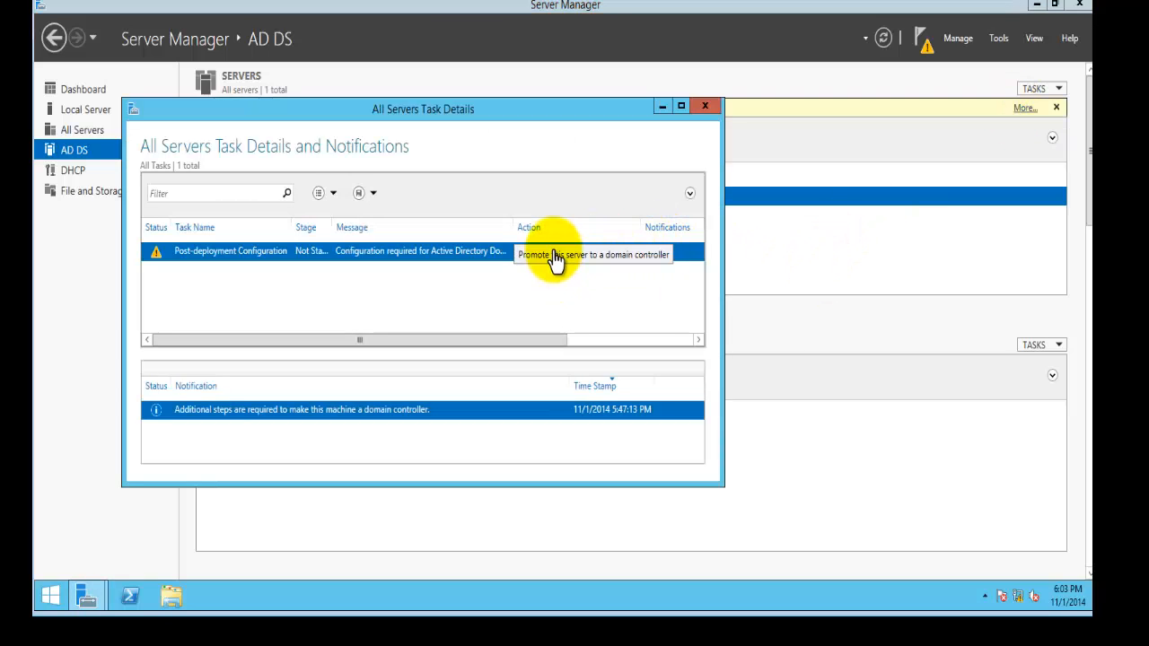
left_click(554, 253)
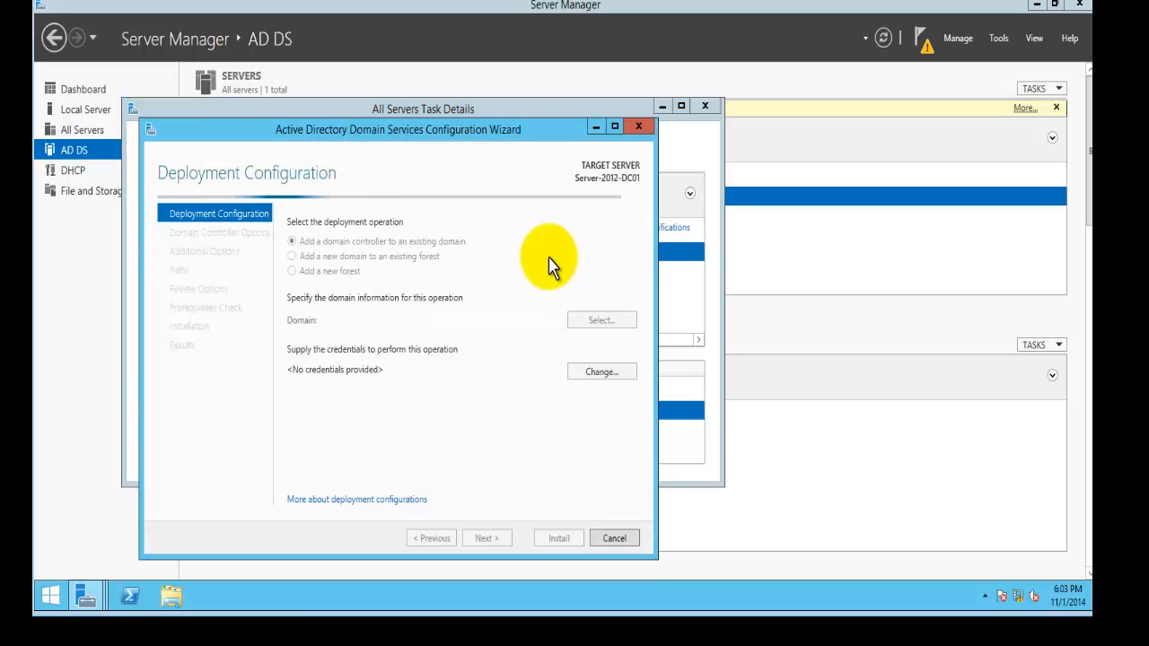
left_click_drag(413, 130, 478, 112)
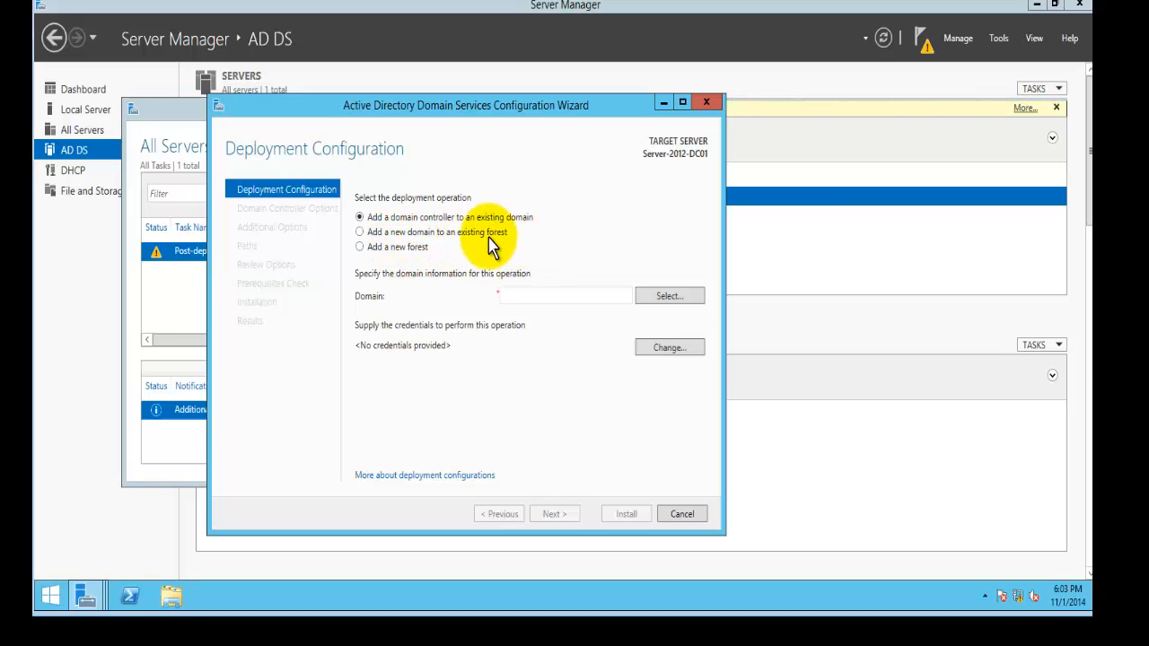
Choose 'Add a new forest' with root domain name admc.edu and continue.
left_click(360, 247)
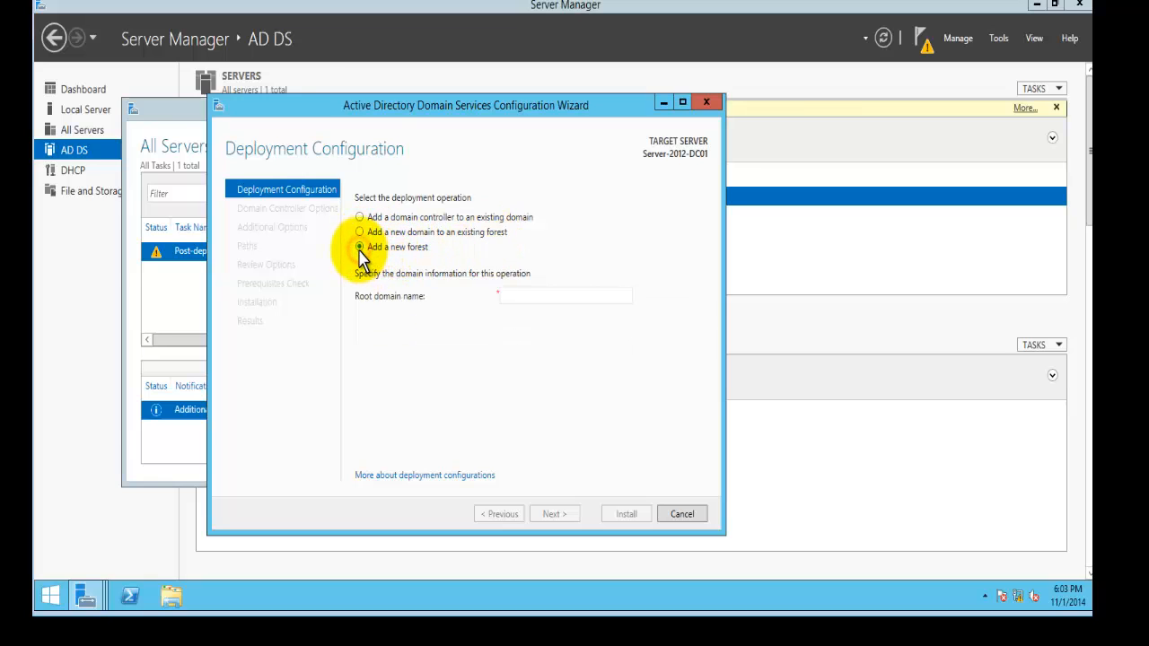
left_click(521, 295)
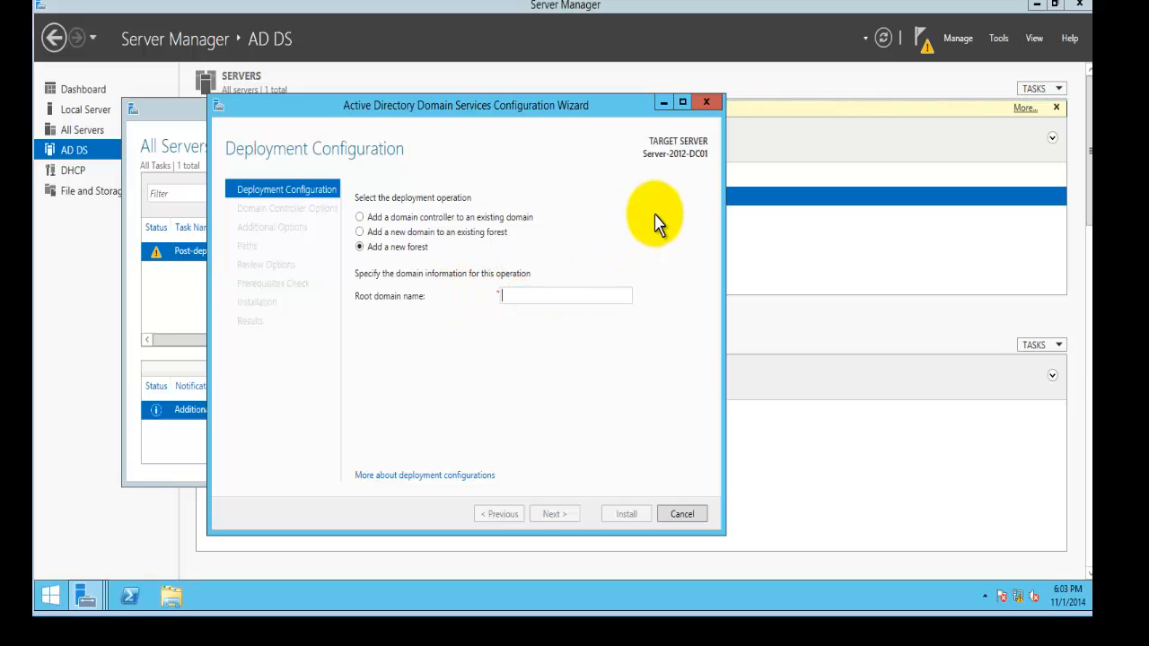
type("cn")
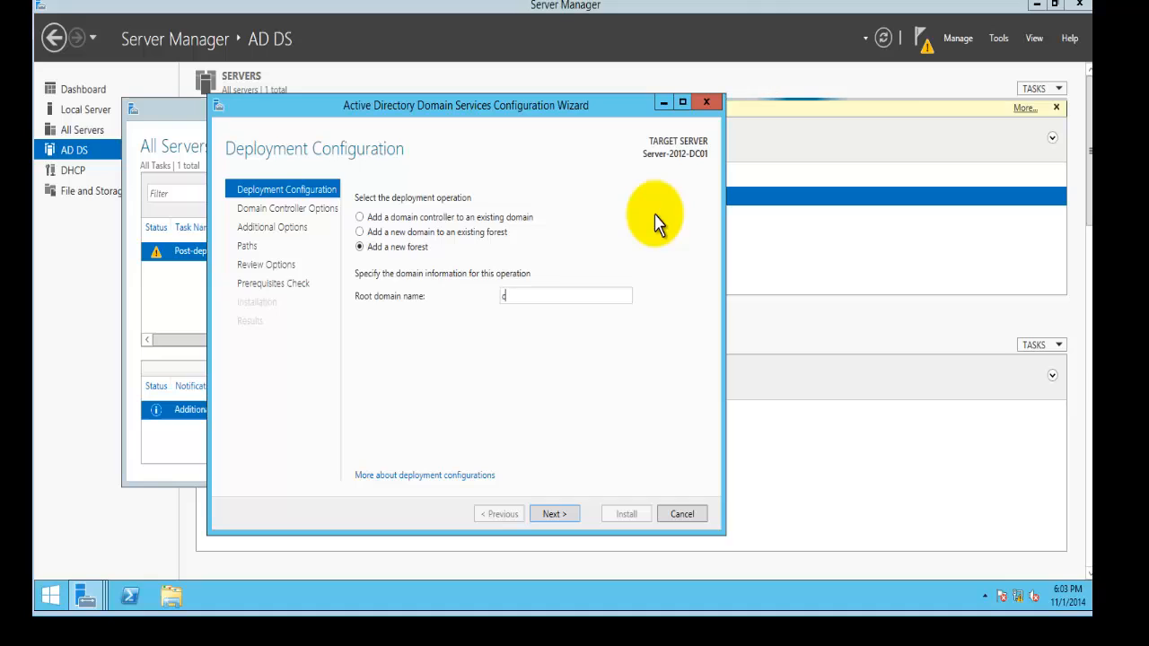
key("BackSpace")
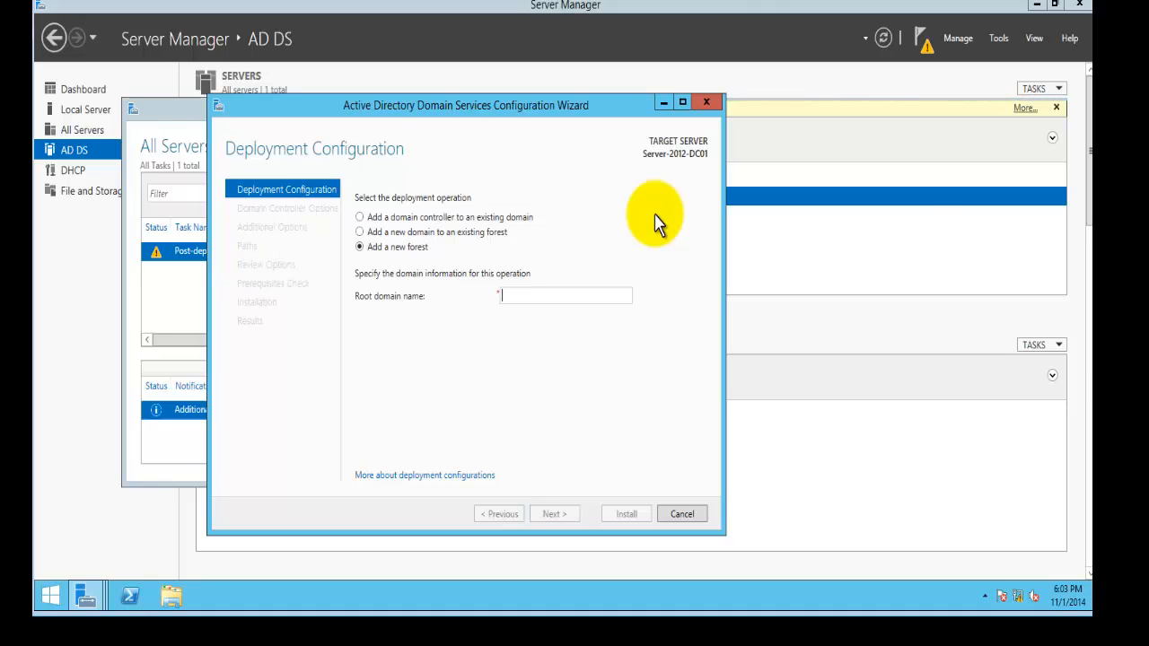
type("admc.edu")
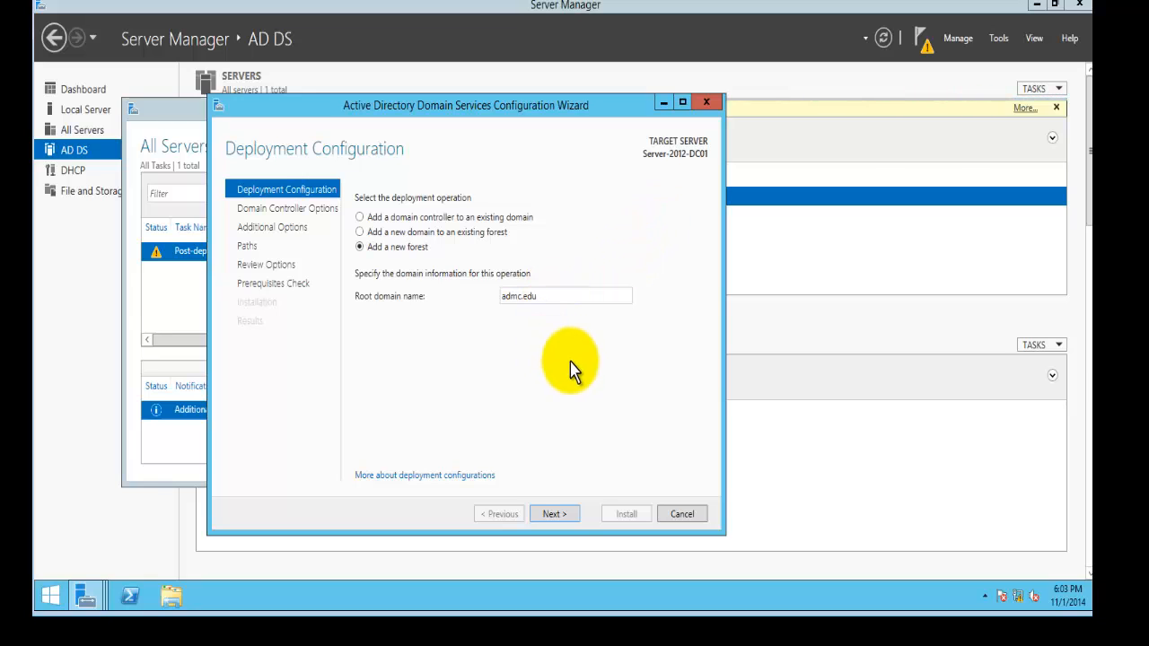
left_click(578, 513)
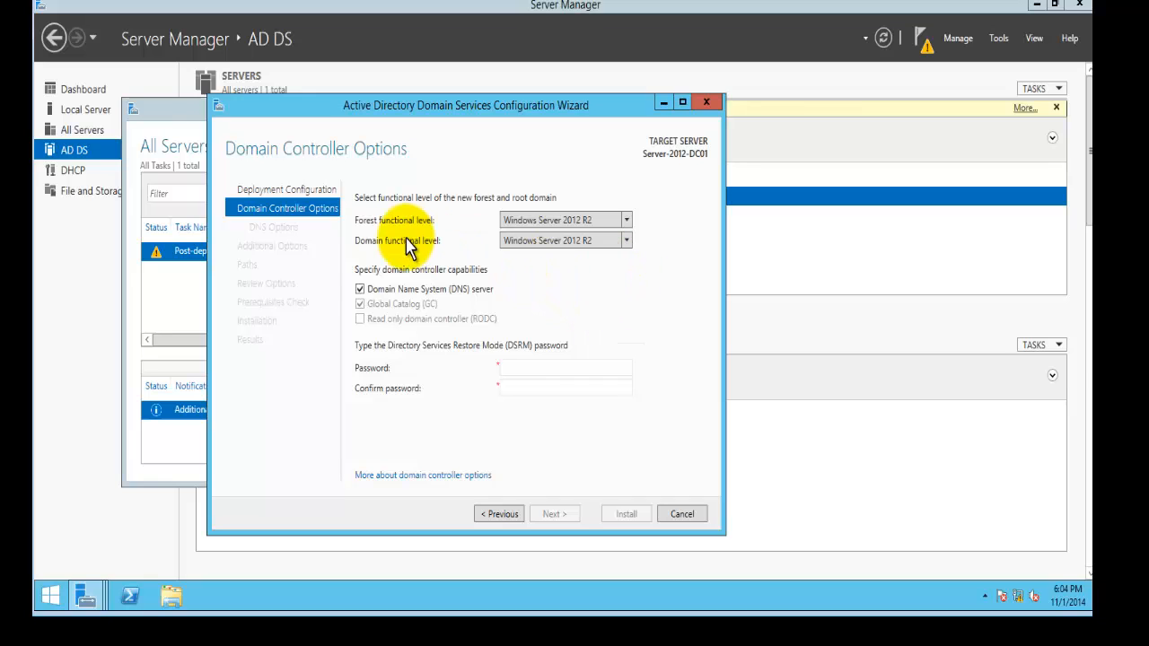
Keep Windows Server 2012 R2 functional levels, enter and confirm the DSRM password, and continue.
left_click(626, 222)
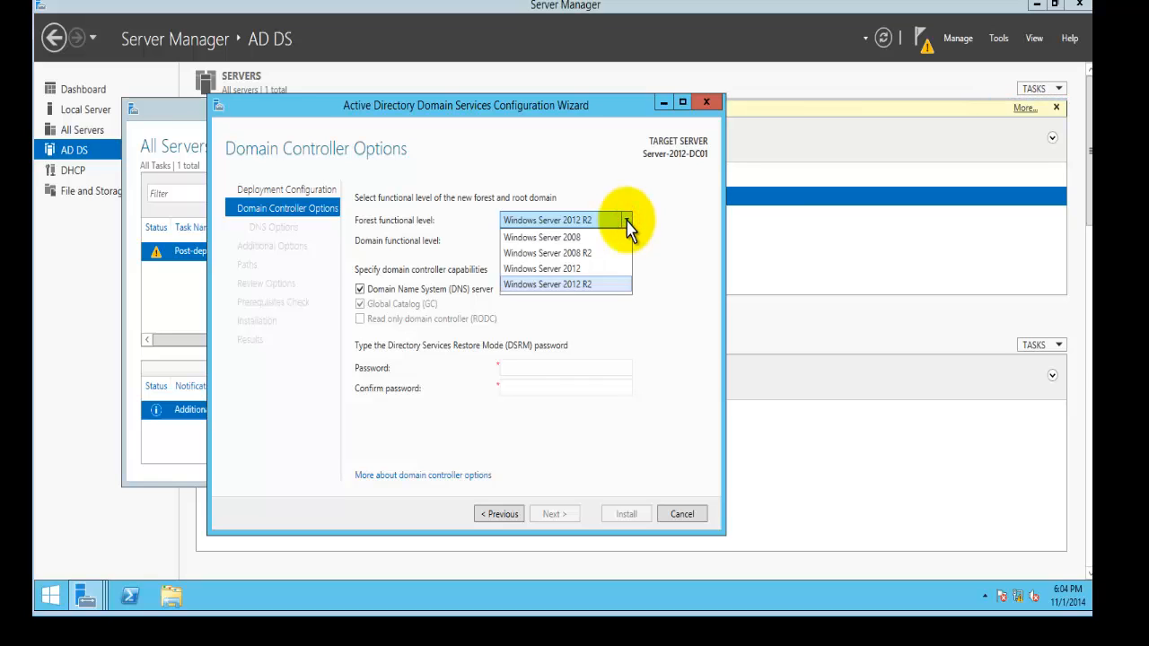
left_click(660, 260)
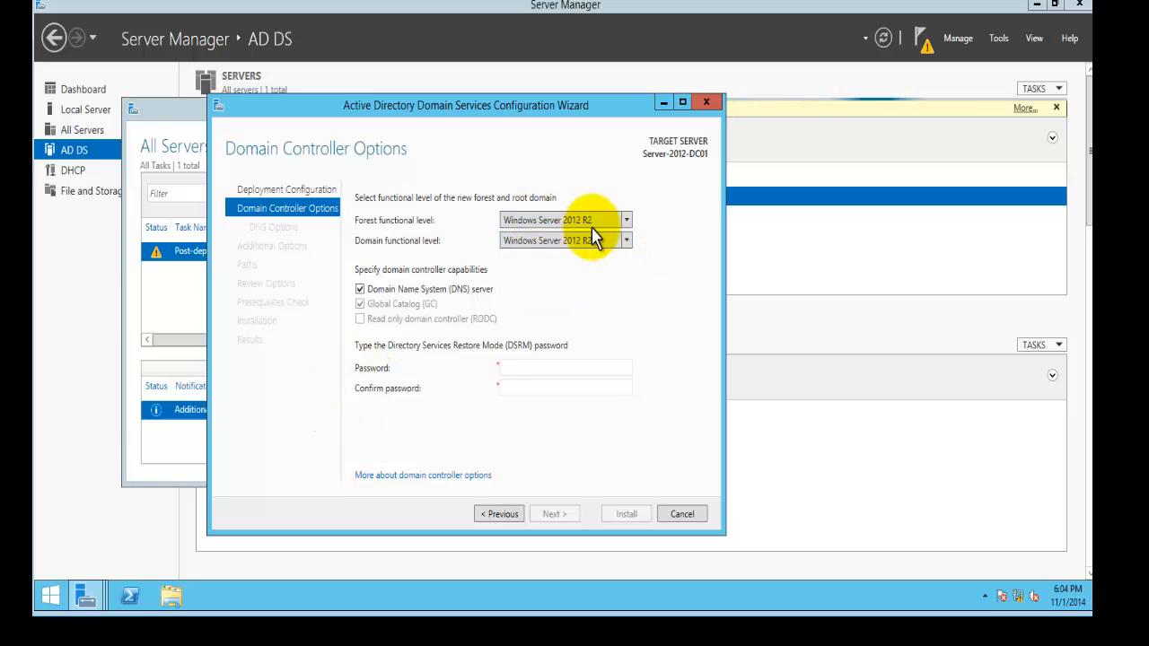
left_click(513, 367)
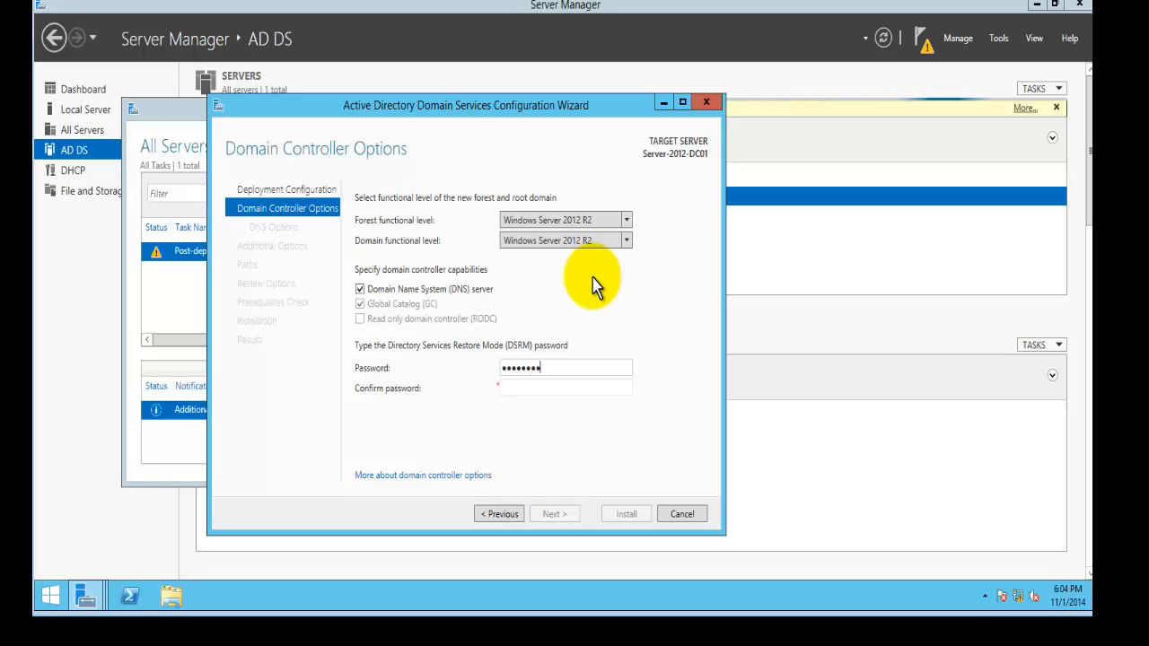
key("Tab")
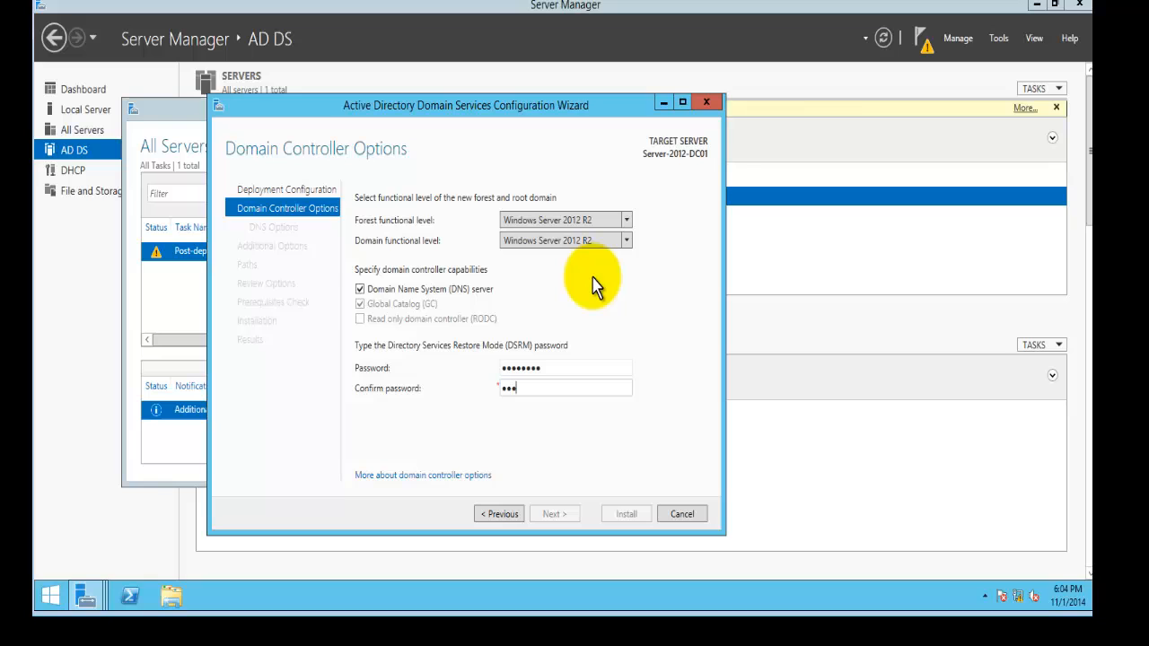
type("••••••••")
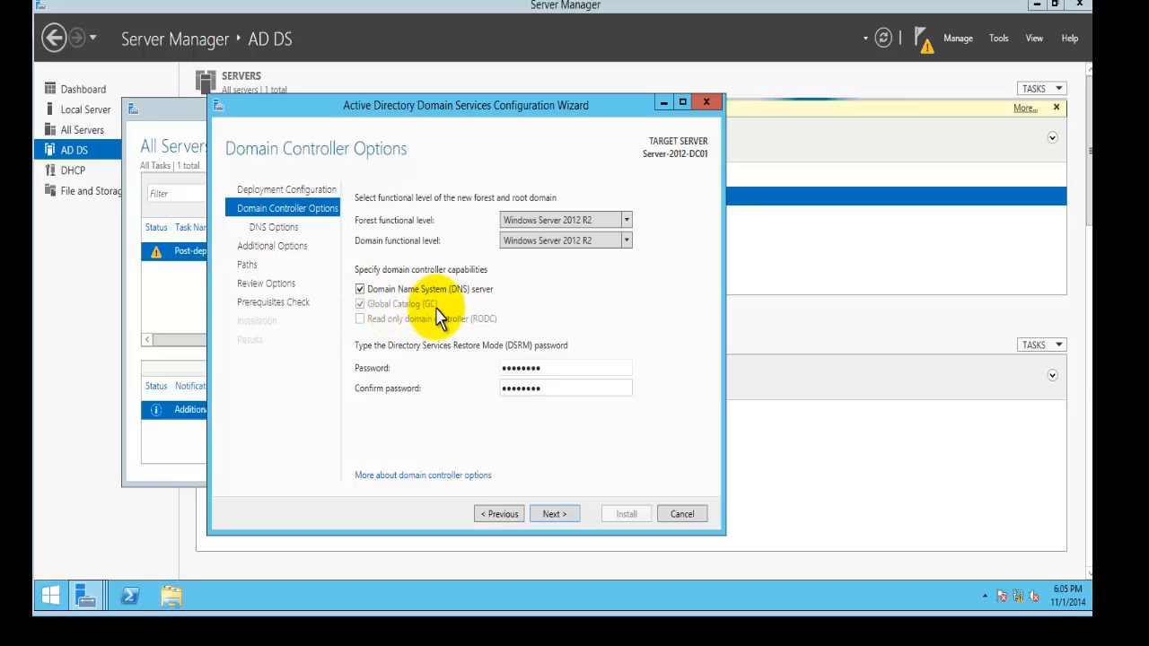
left_click(561, 518)
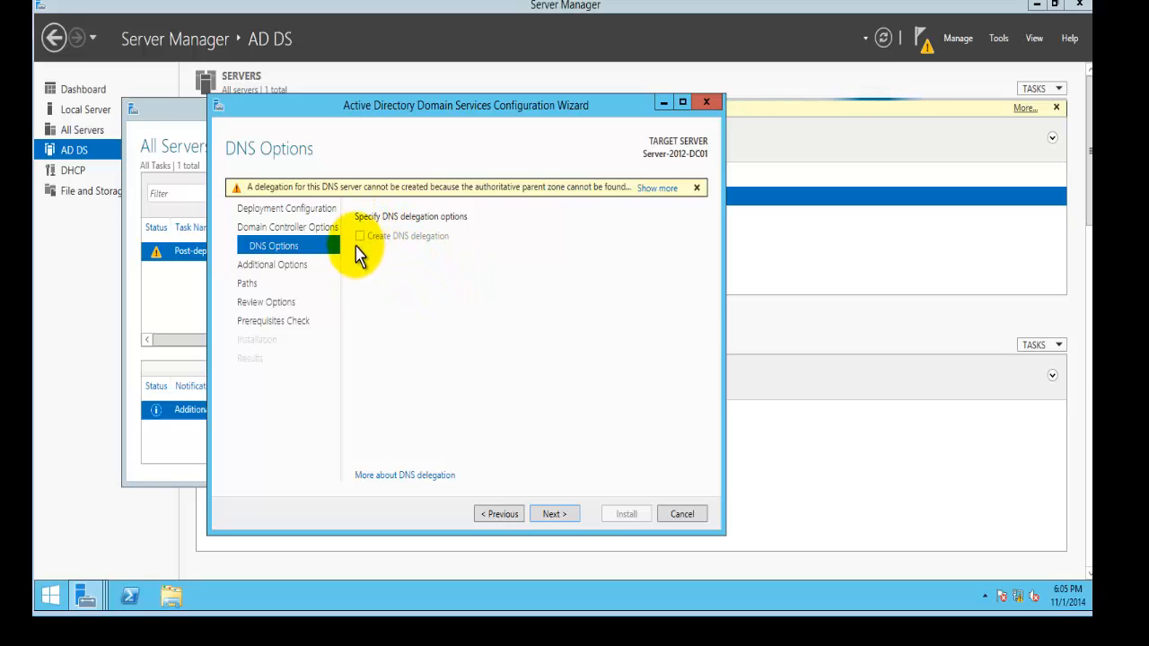
Accept the DNS options and the NetBIOS domain name ADMC.
left_click(555, 515)
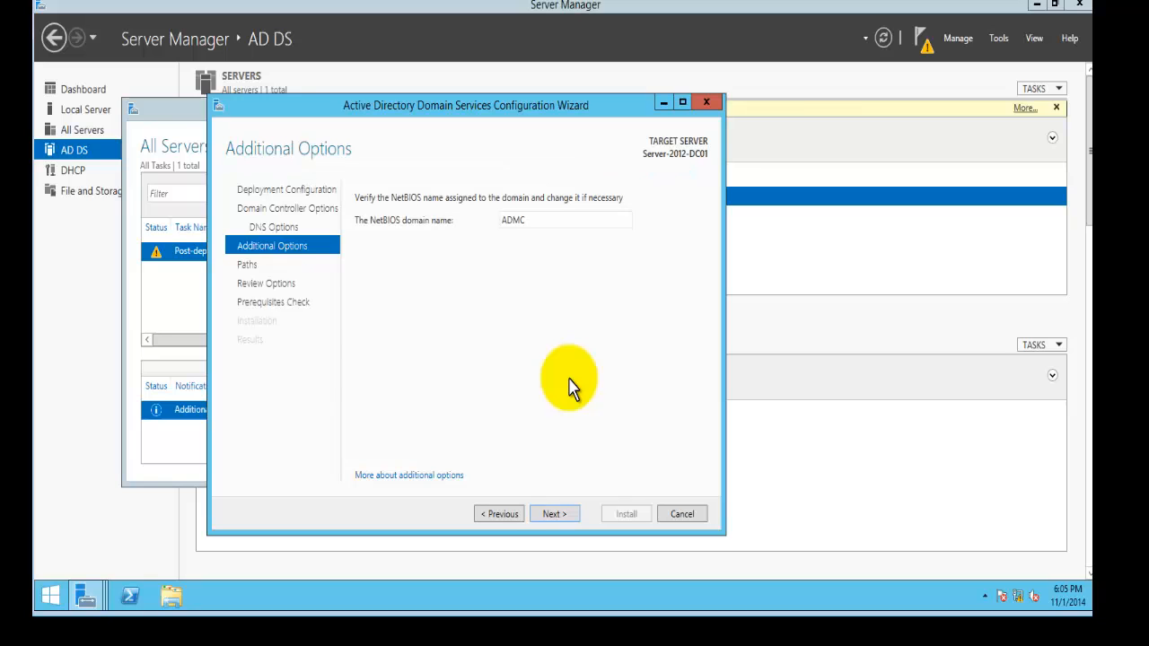
left_click(555, 518)
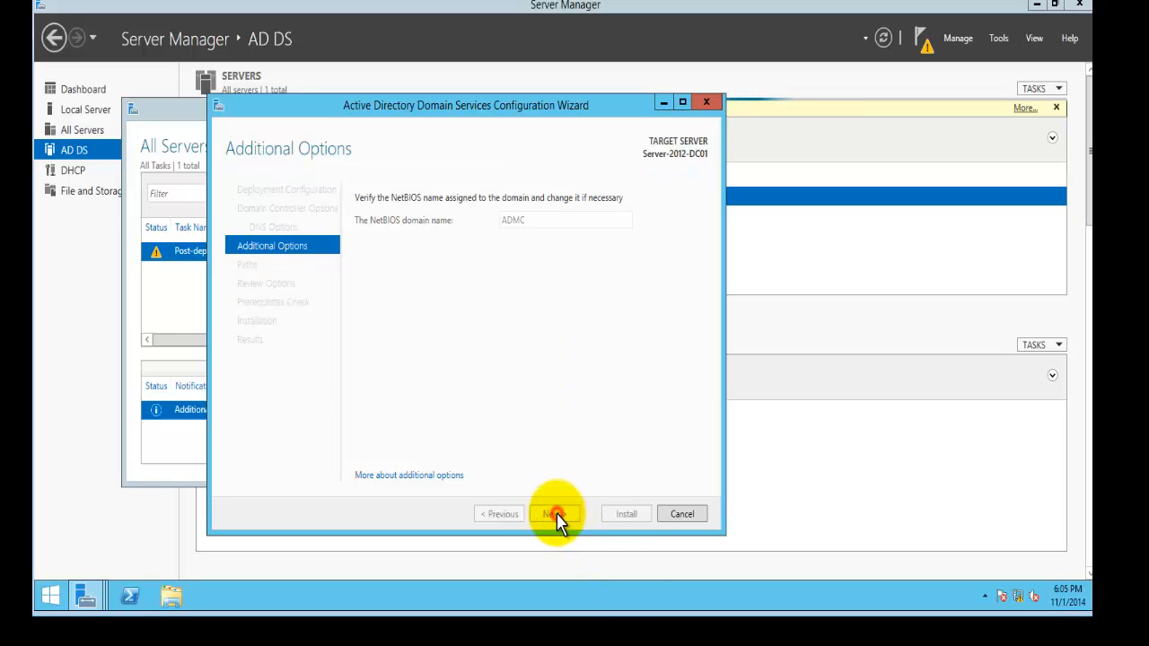
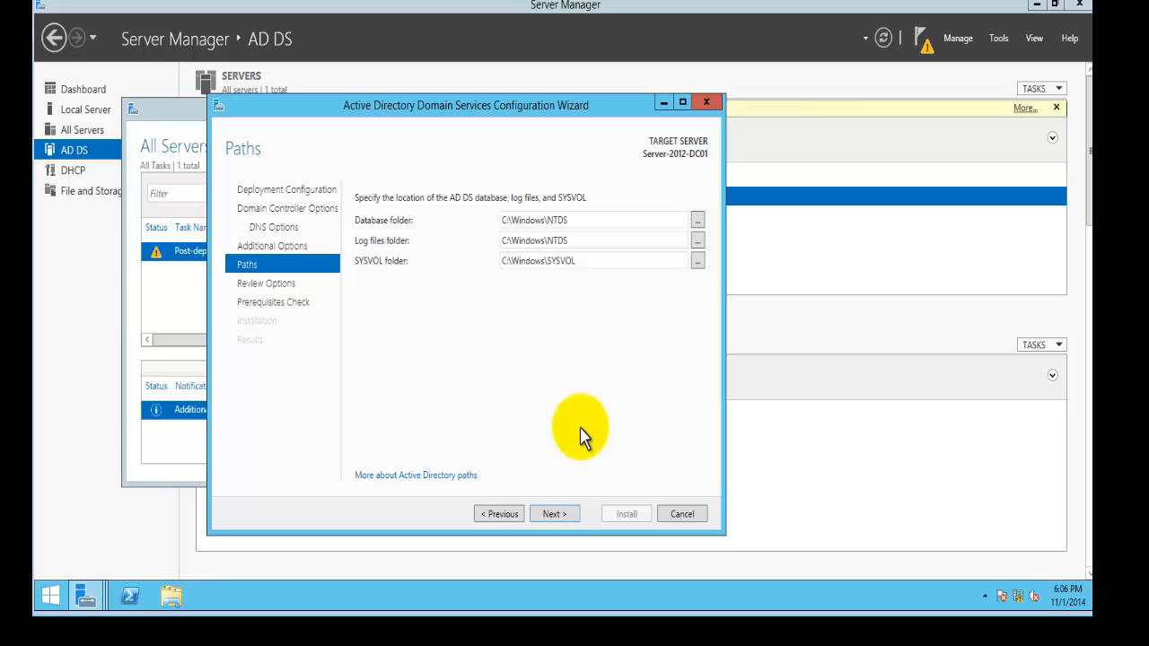
Move past the Paths page and scroll the Review Options summary for forest admc.edu, NetBIOS ADMC.
left_click(571, 516)
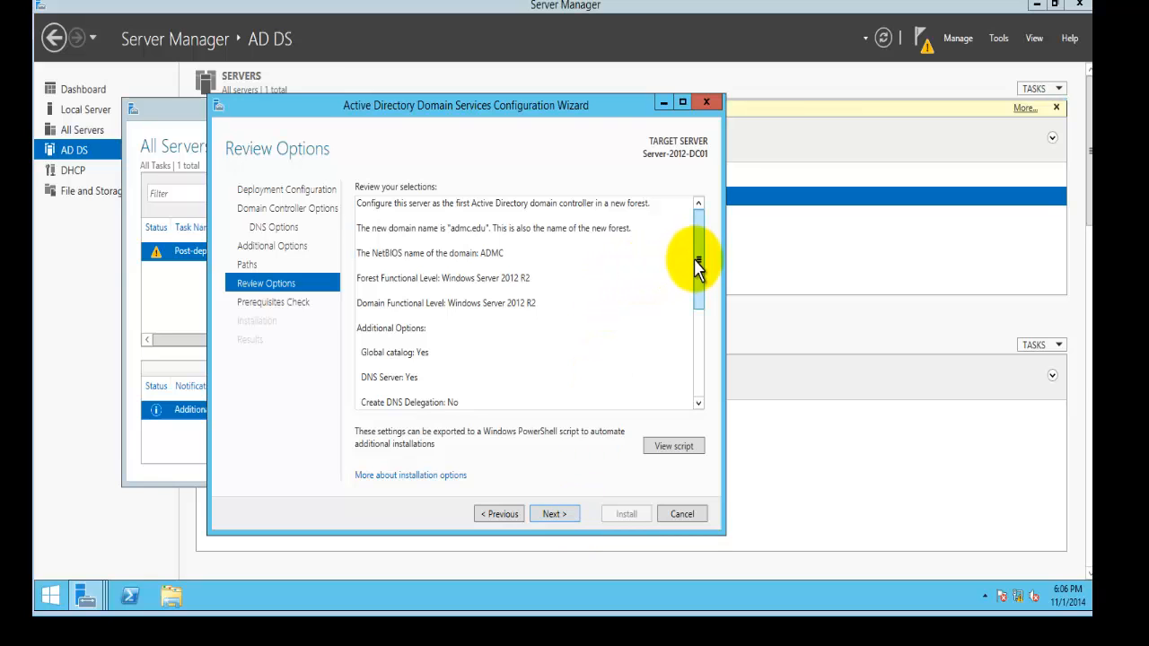
left_click_drag(694, 260, 660, 312)
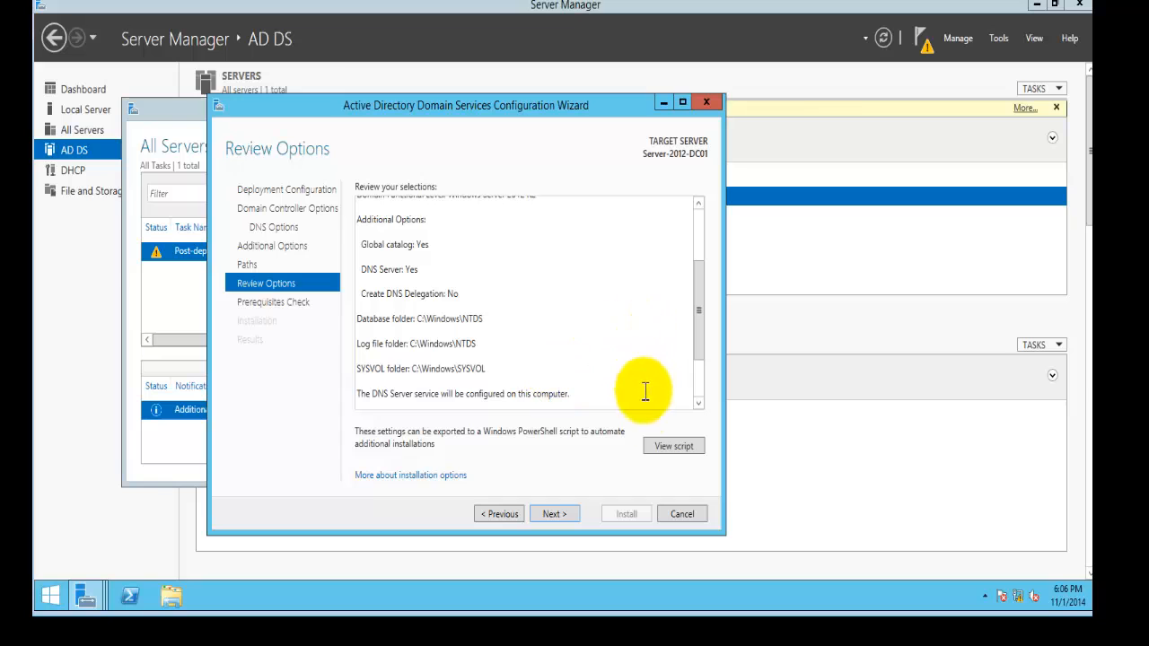
left_click(668, 446)
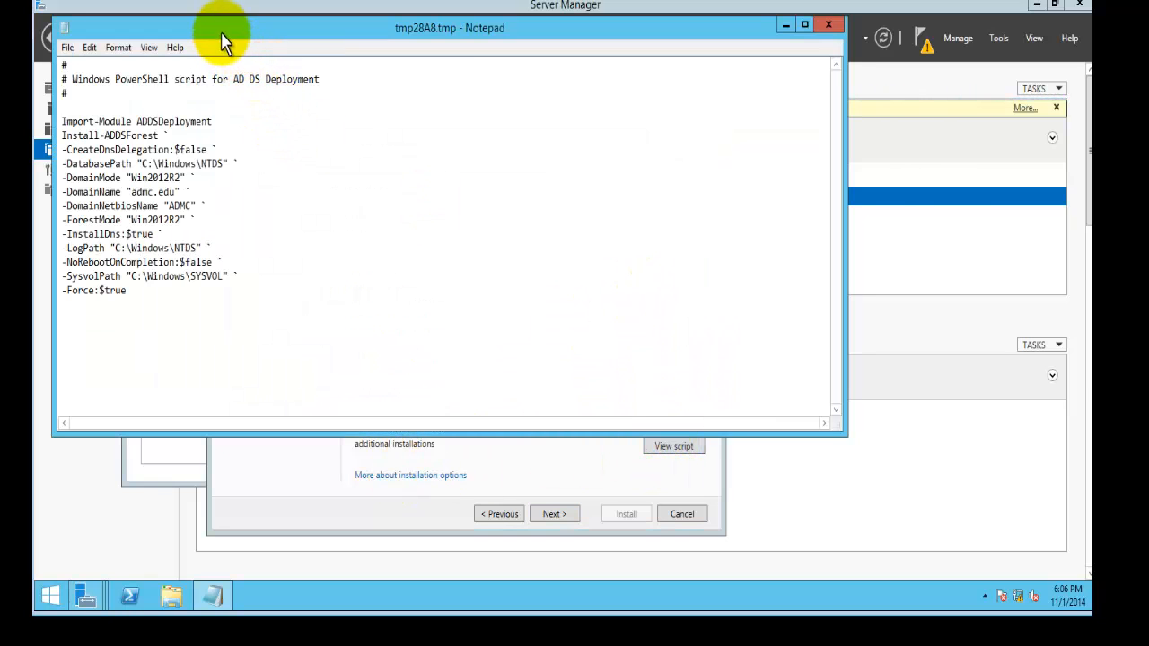
left_click_drag(223, 35, 348, 113)
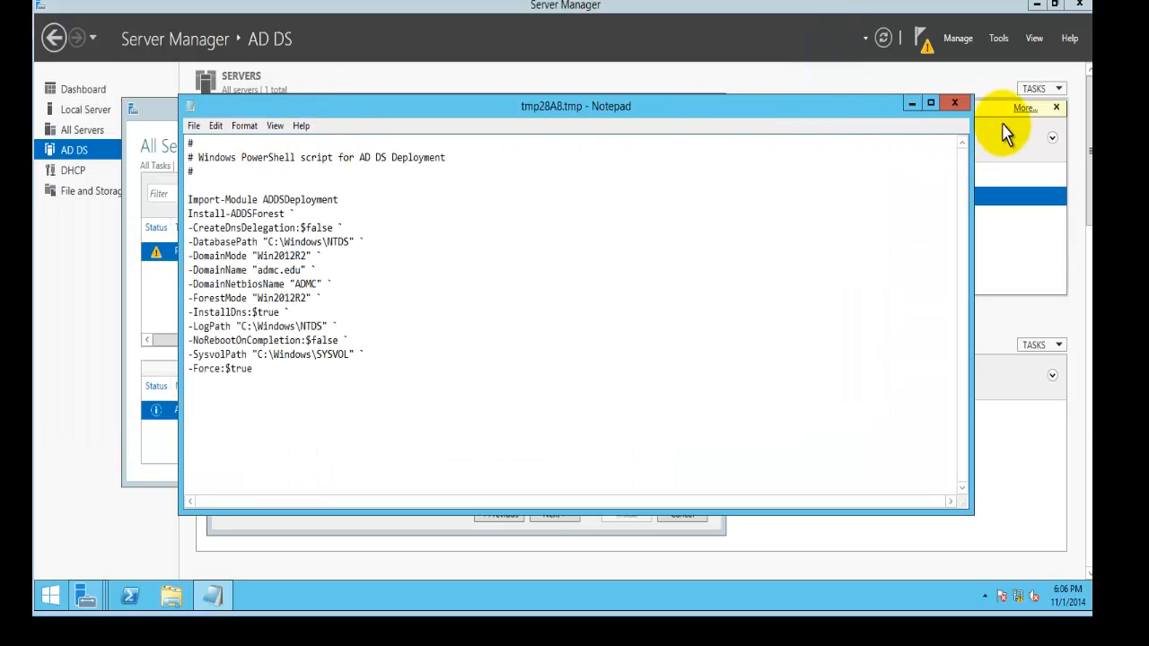
left_click(957, 104)
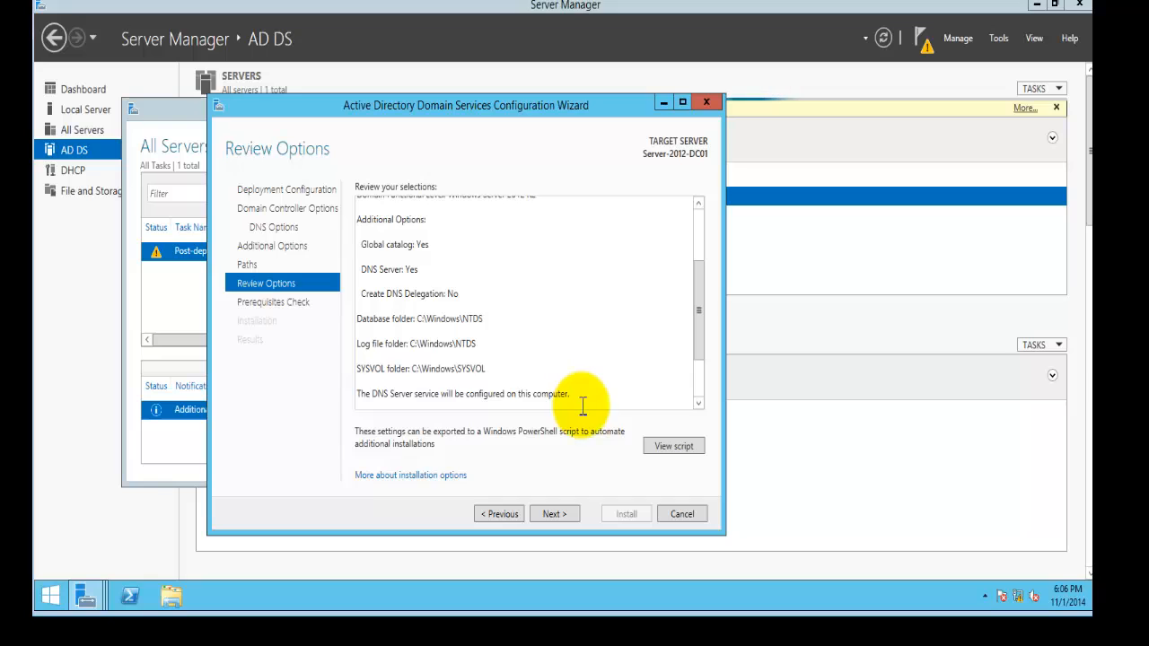
Pass the prerequisites check and install AD DS, letting the server restart to the Dashboard.
left_click(555, 514)
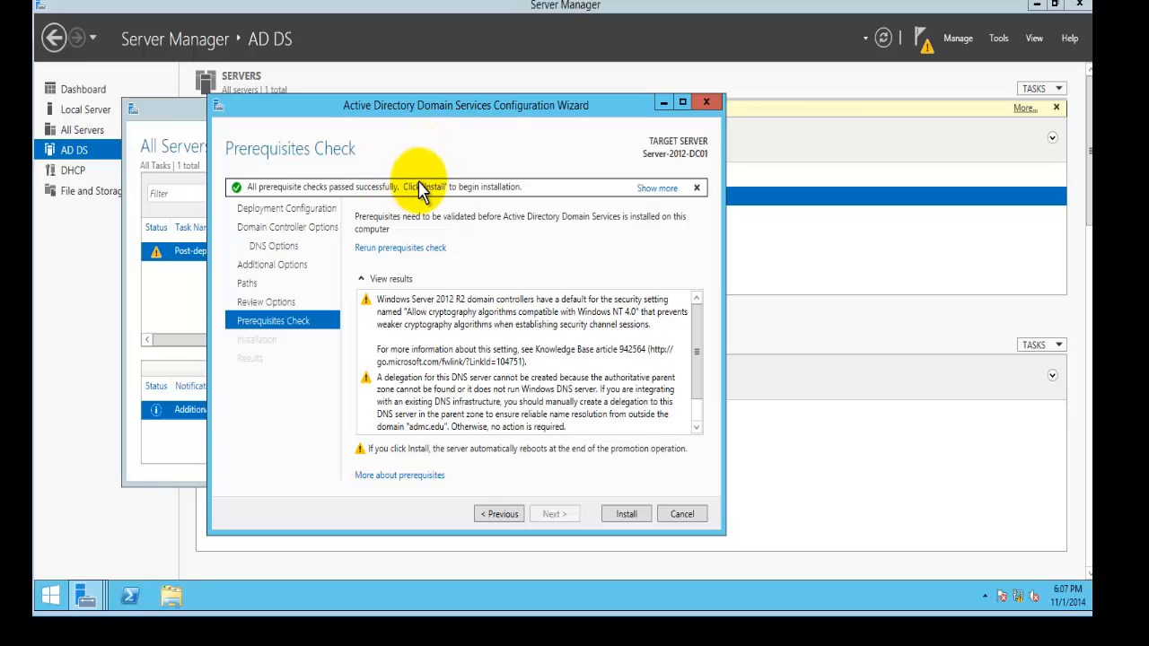
left_click(626, 514)
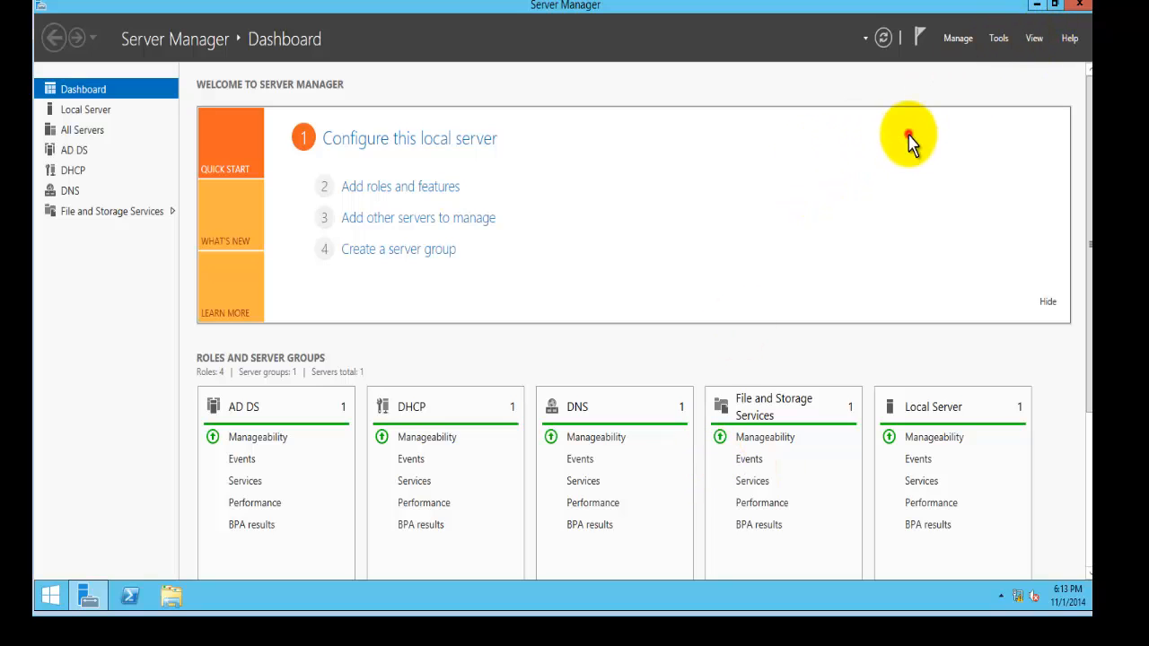
Launch Active Directory Users and Computers from Tools, reposition it, and expand admc.edu.
left_click(996, 40)
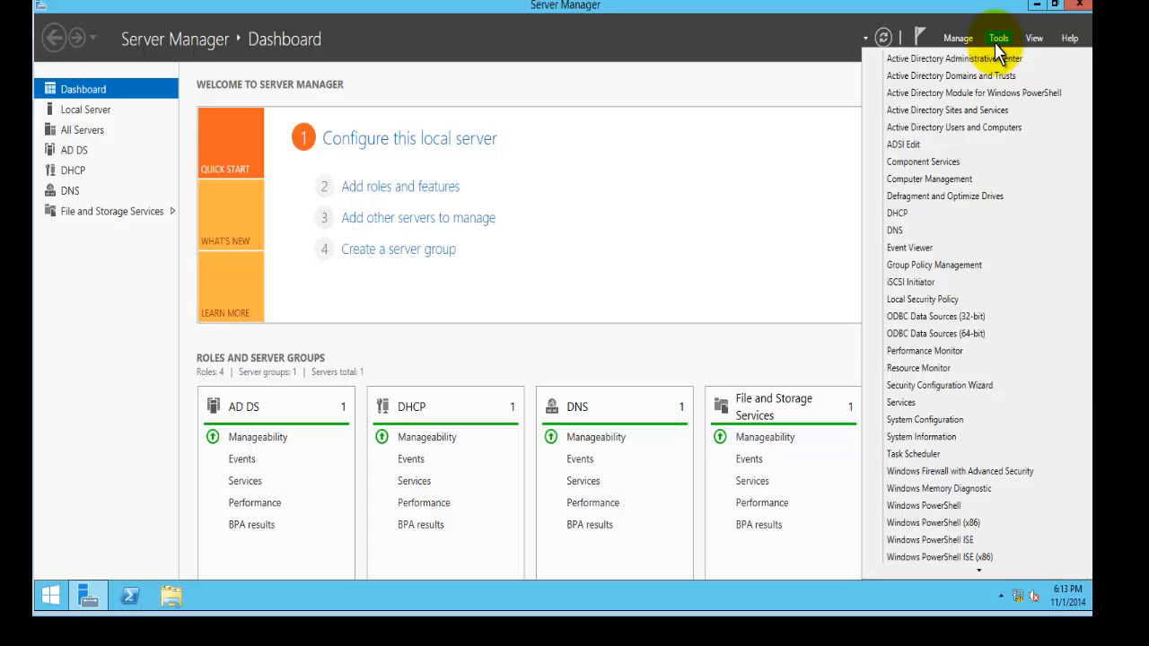
left_click(983, 130)
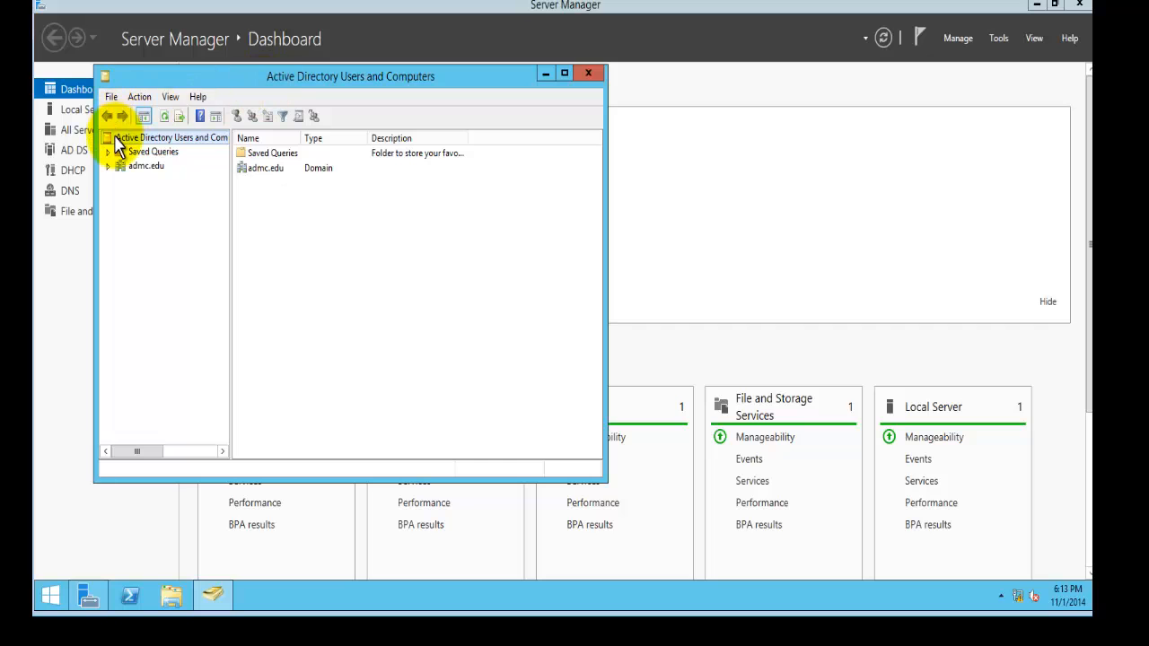
left_click_drag(228, 85, 496, 89)
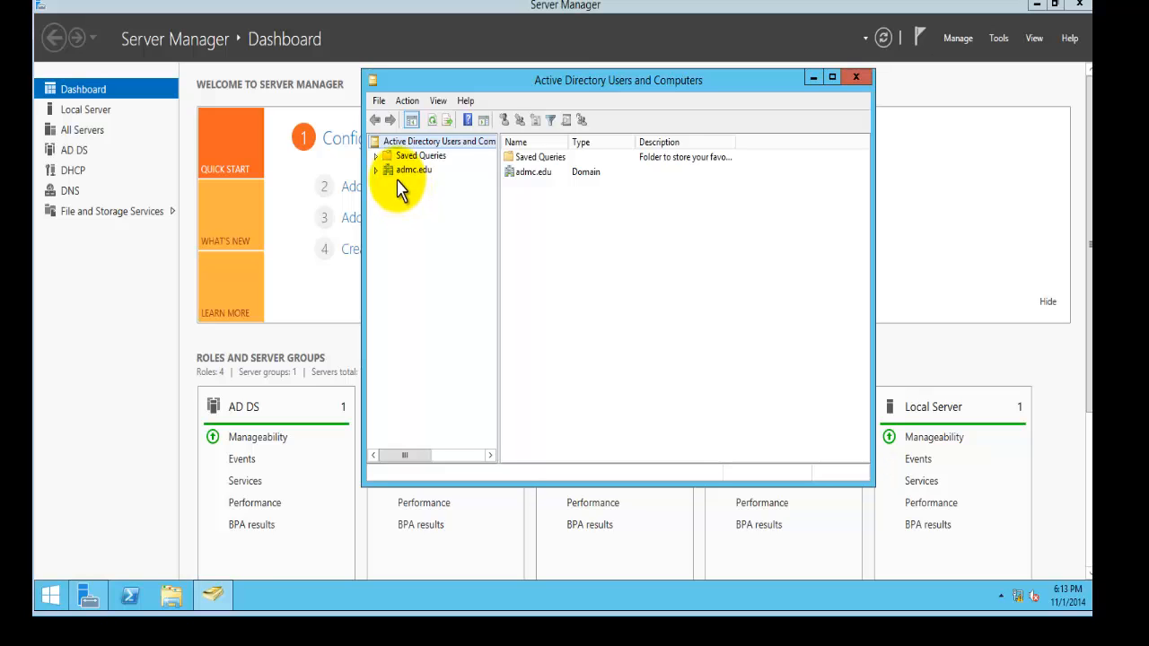
left_click(376, 171)
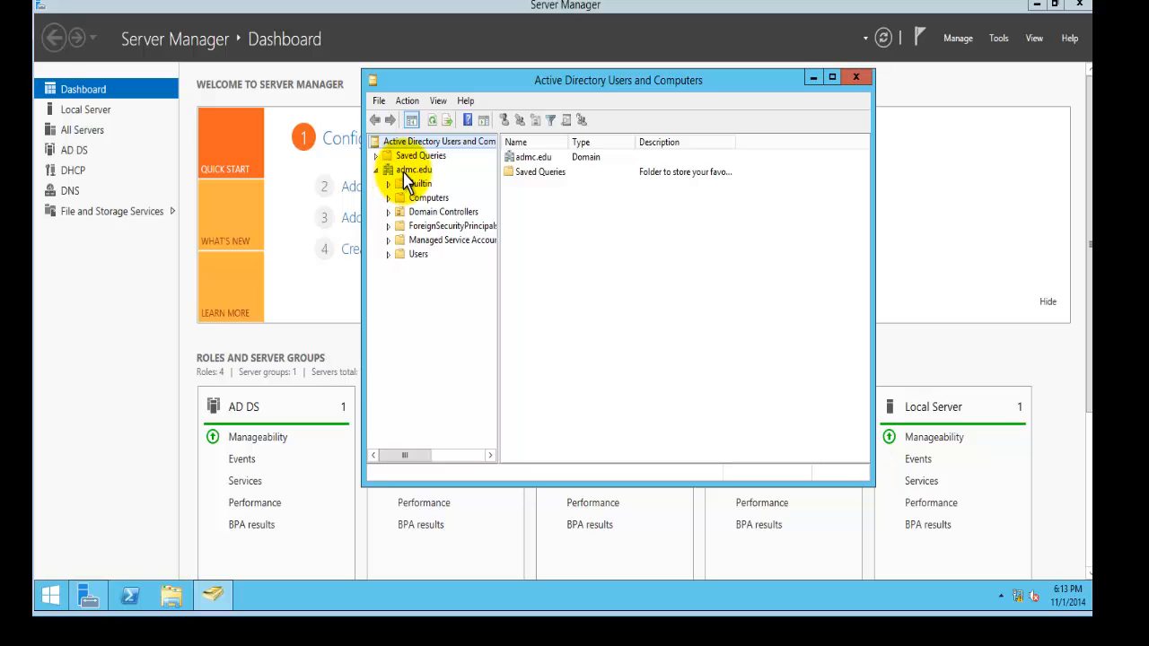
Browse the Users container's Administrator, Guest and DHCP administrators entries.
left_click(417, 255)
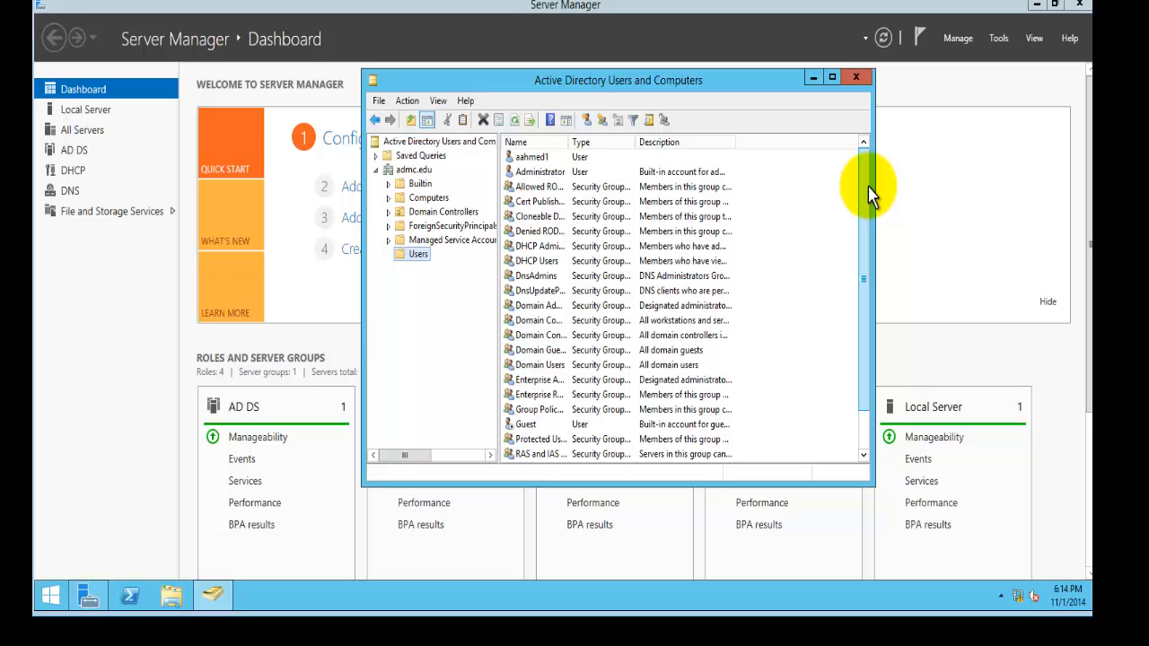
left_click(547, 173)
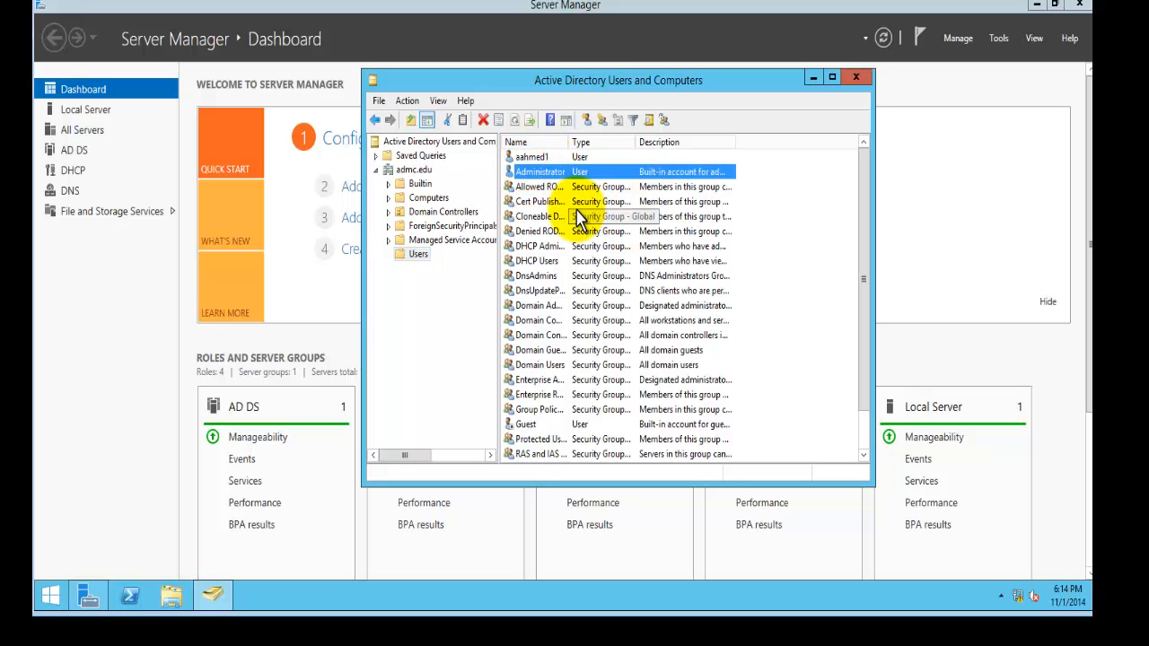
left_click(531, 424)
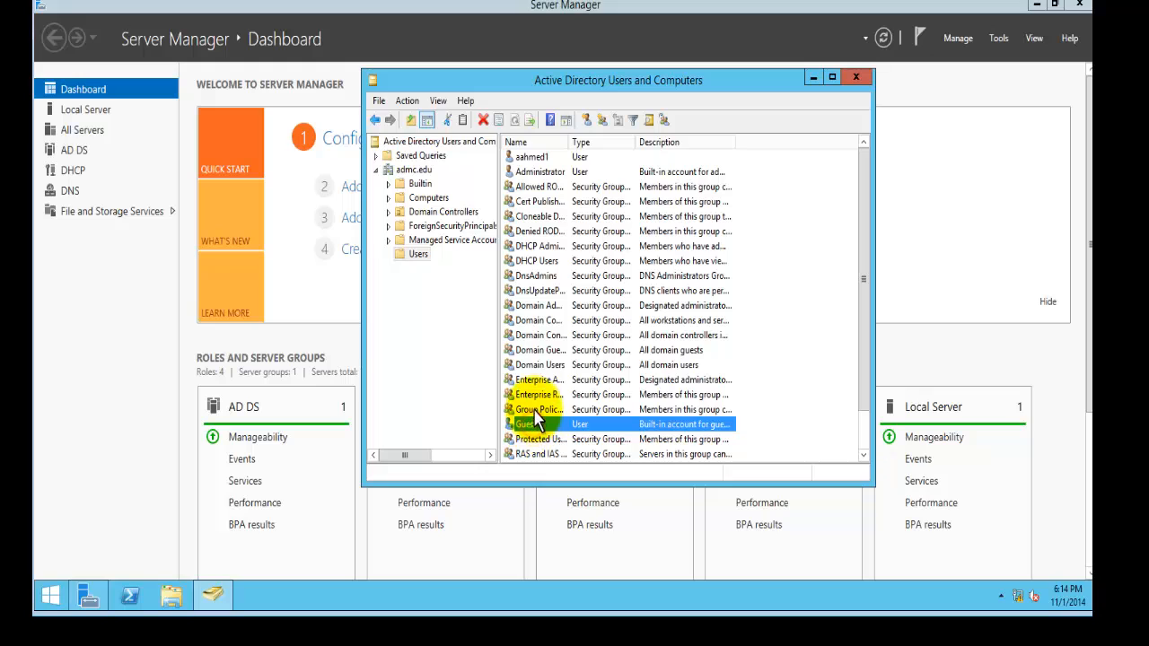
left_click(541, 247)
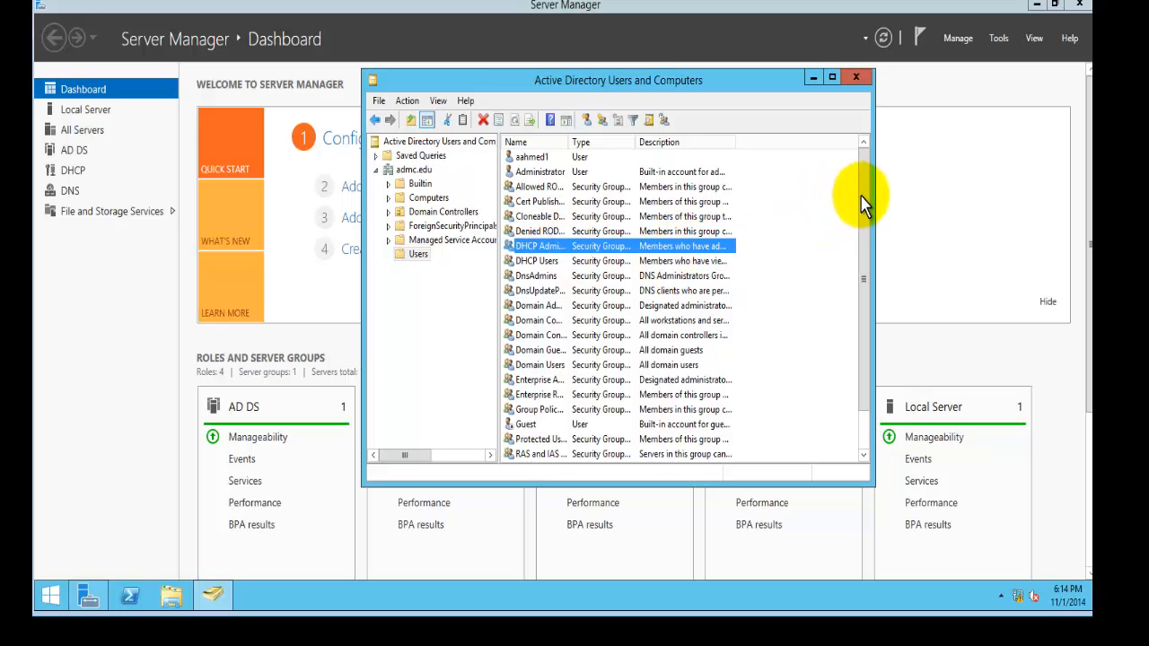
left_click_drag(859, 205, 866, 108)
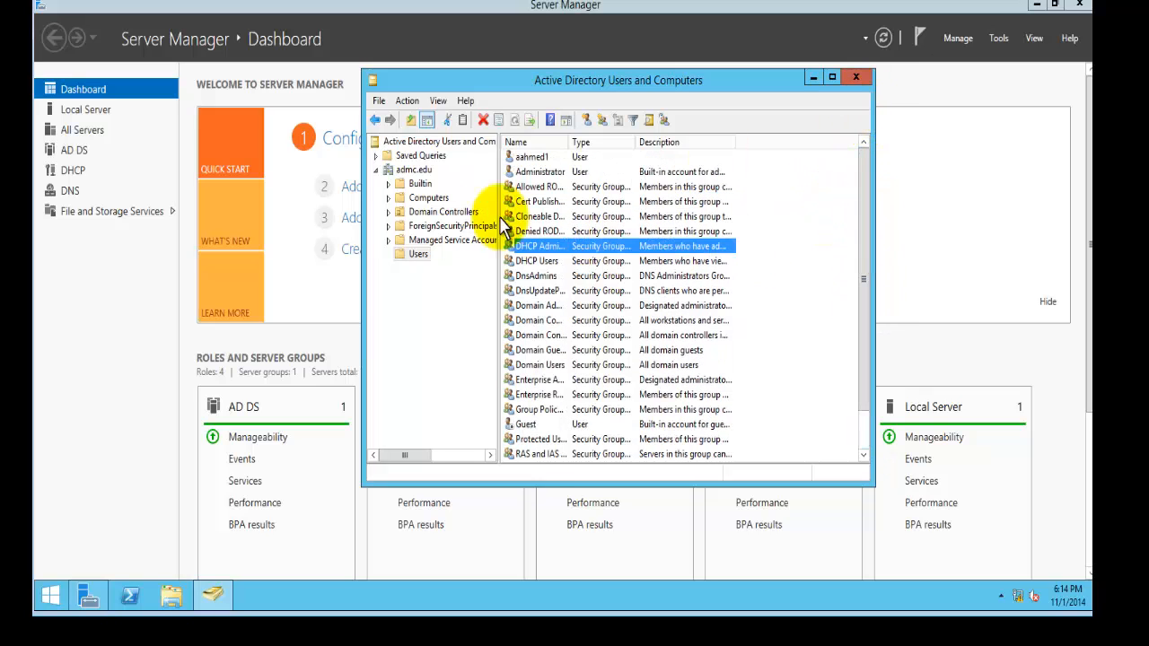
Show the Computers container, which holds no items yet.
left_click(427, 201)
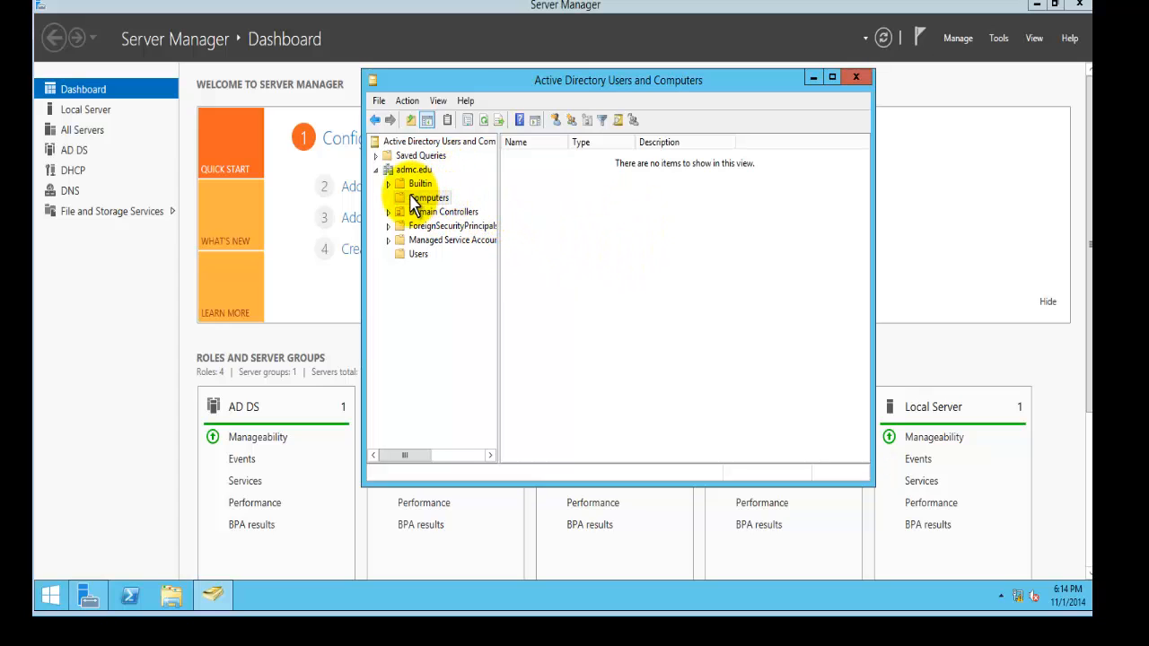
left_click(422, 280)
left_click(615, 301)
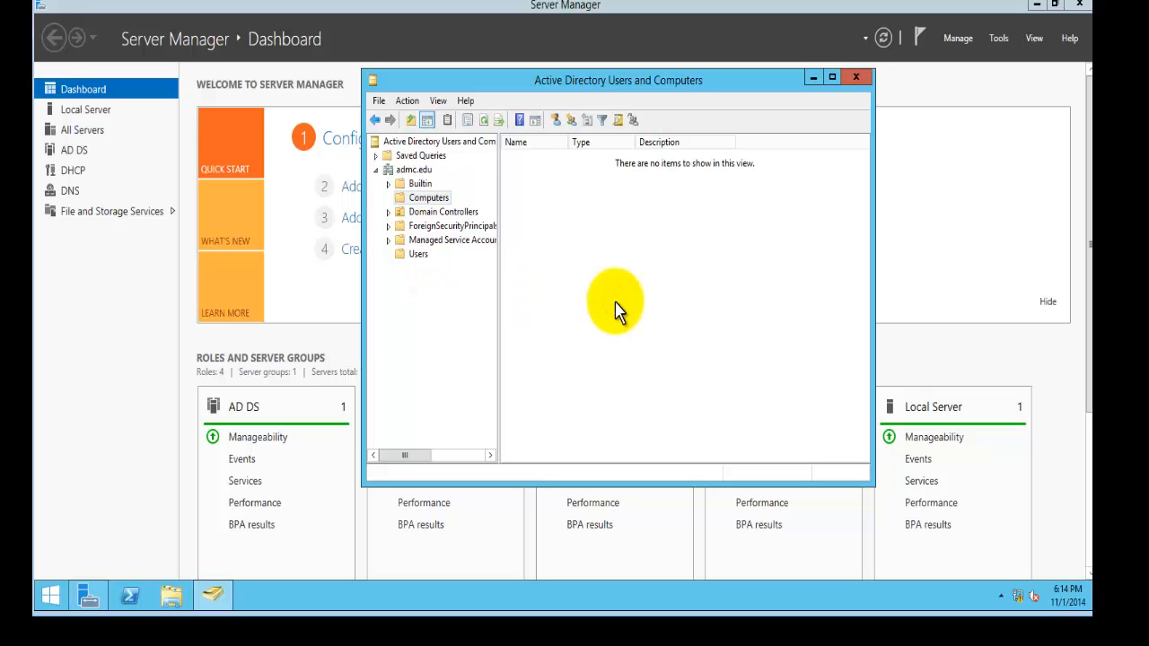
Add a 'Marketing Department' organizational unit directly under admc.edu.
right_click(420, 172)
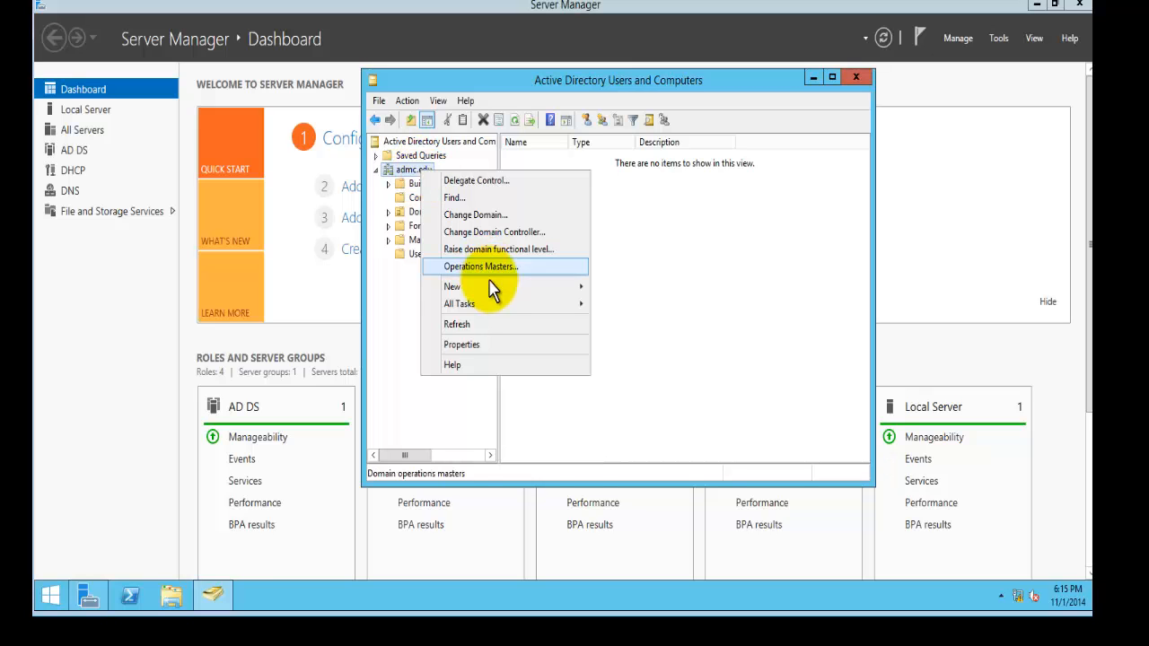
mouse_move(492, 292)
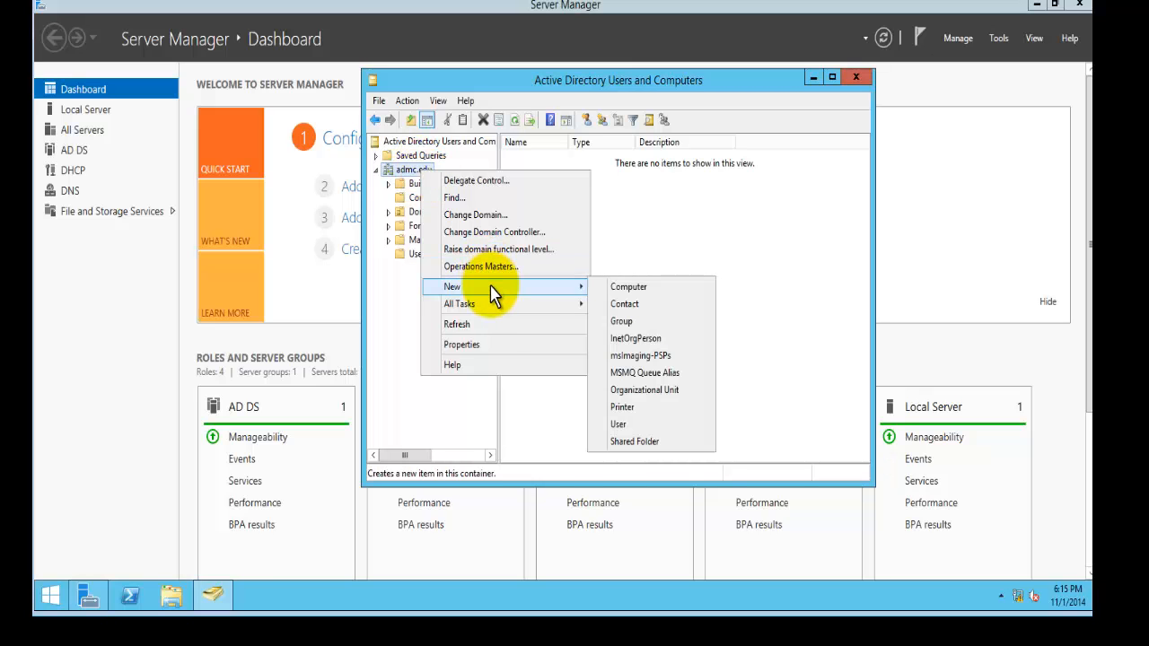
left_click(659, 395)
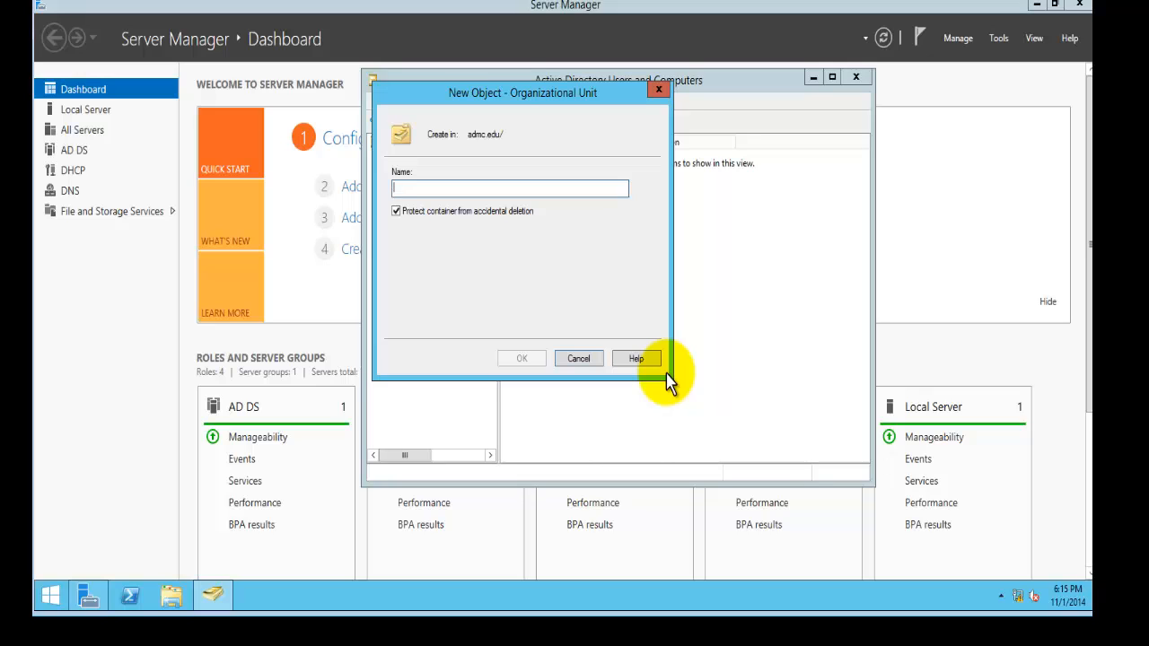
type("Marketing Department")
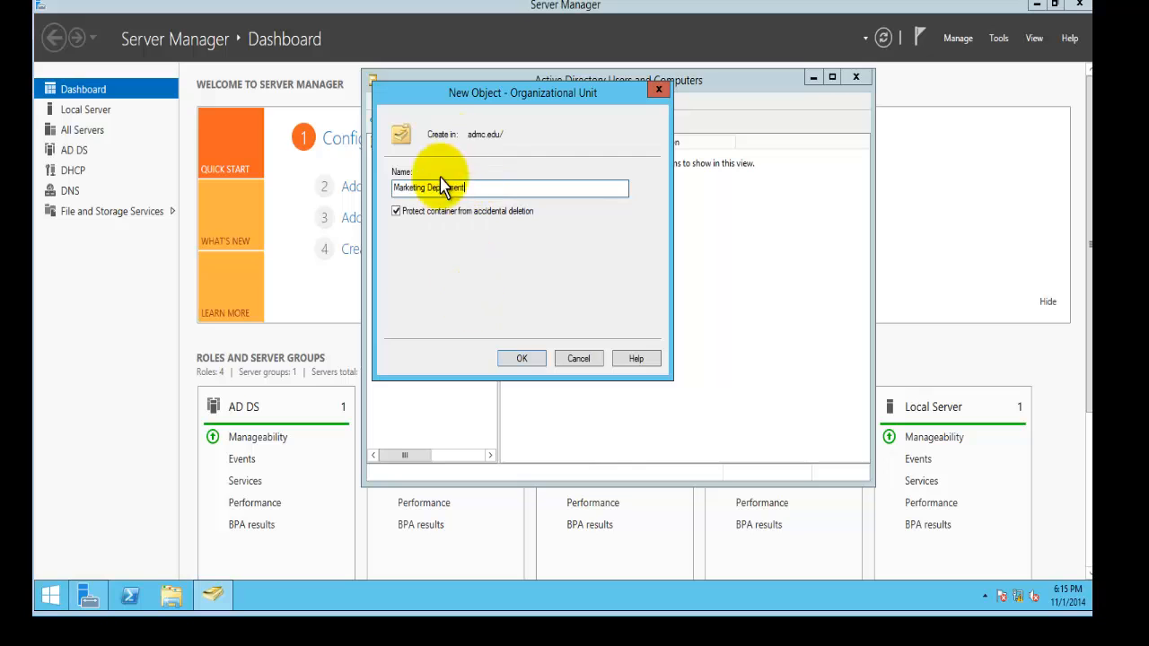
left_click(512, 360)
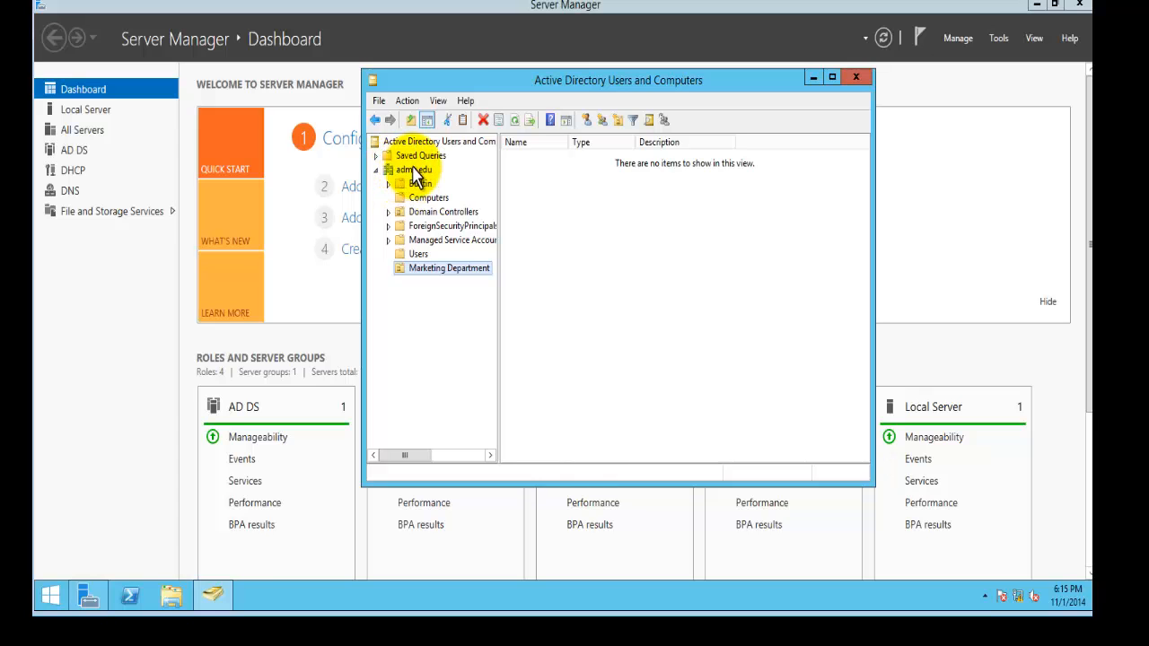
Create a 'Users' organizational unit inside Marketing Department.
right_click(420, 276)
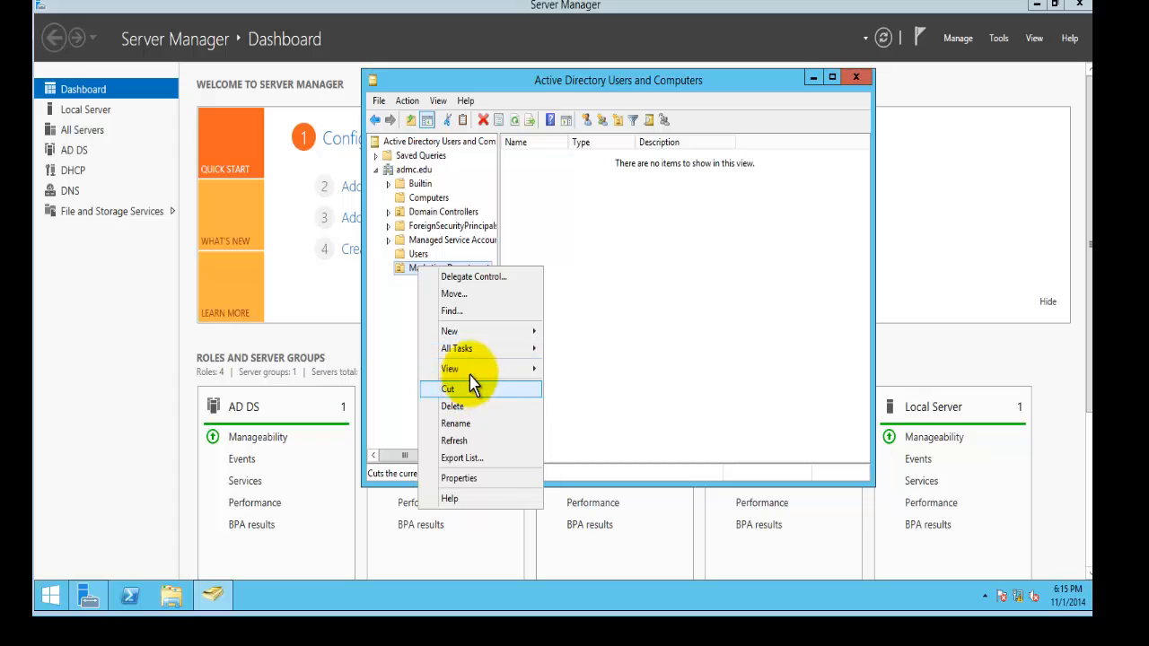
mouse_move(470, 334)
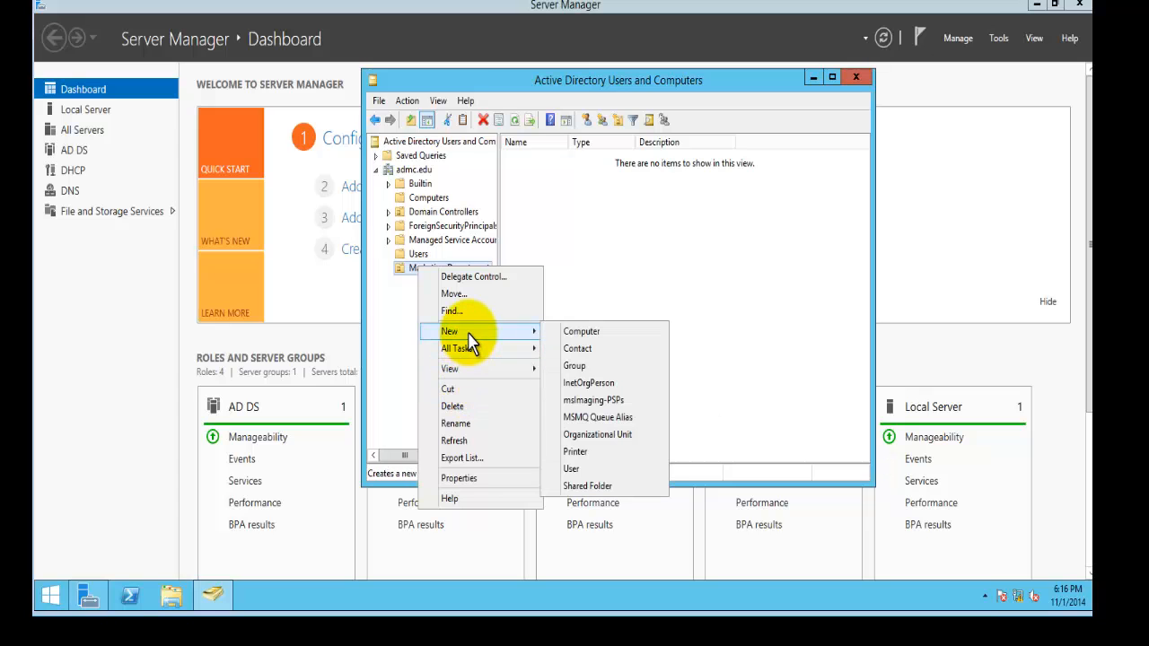
left_click(601, 436)
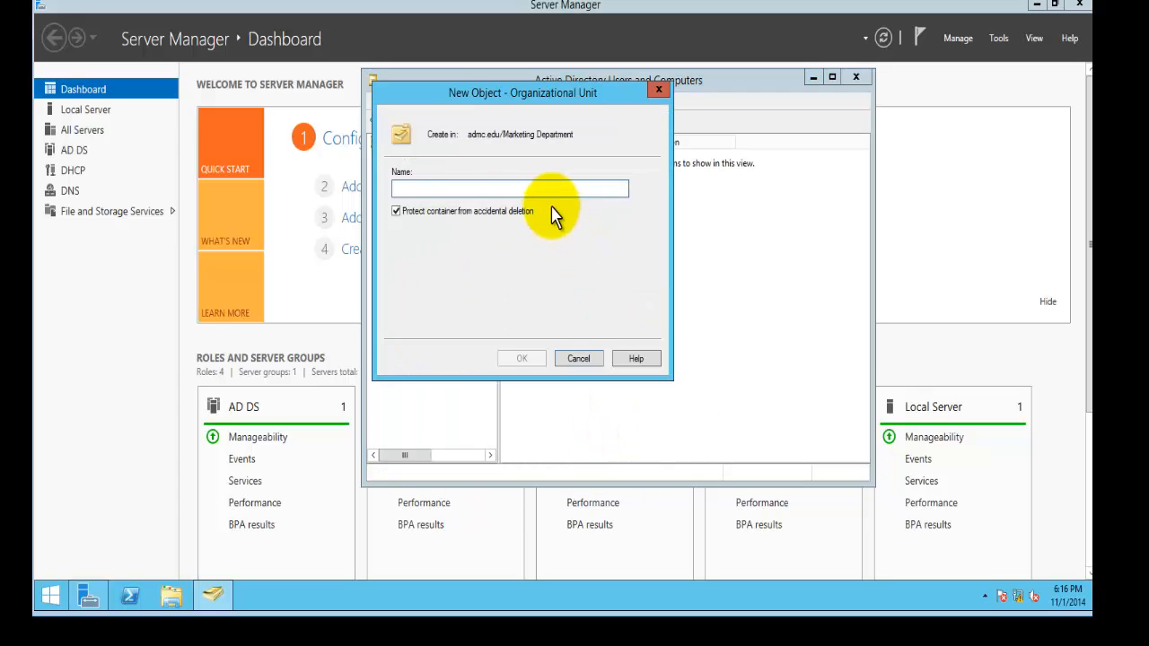
left_click(550, 190)
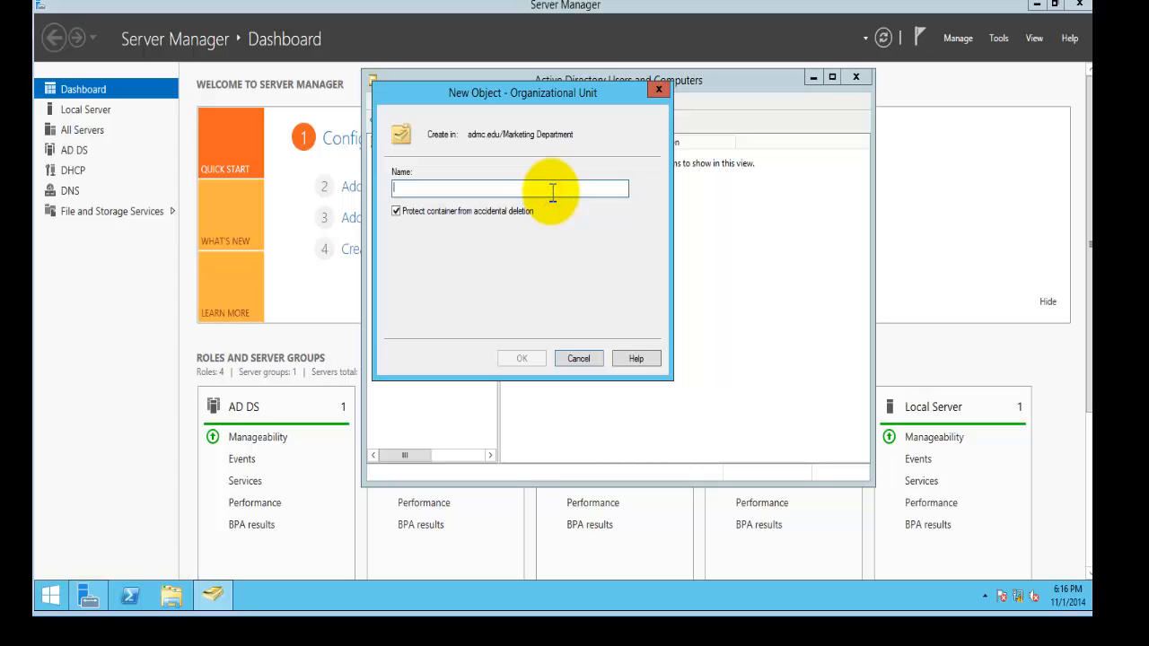
type("Users")
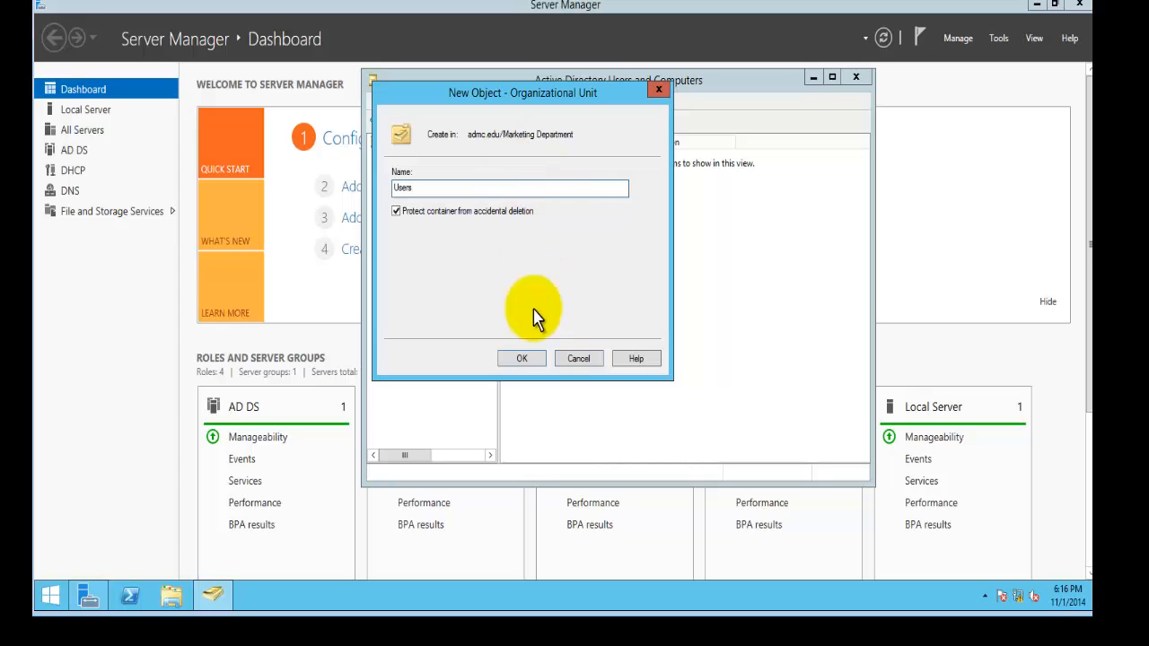
left_click(530, 359)
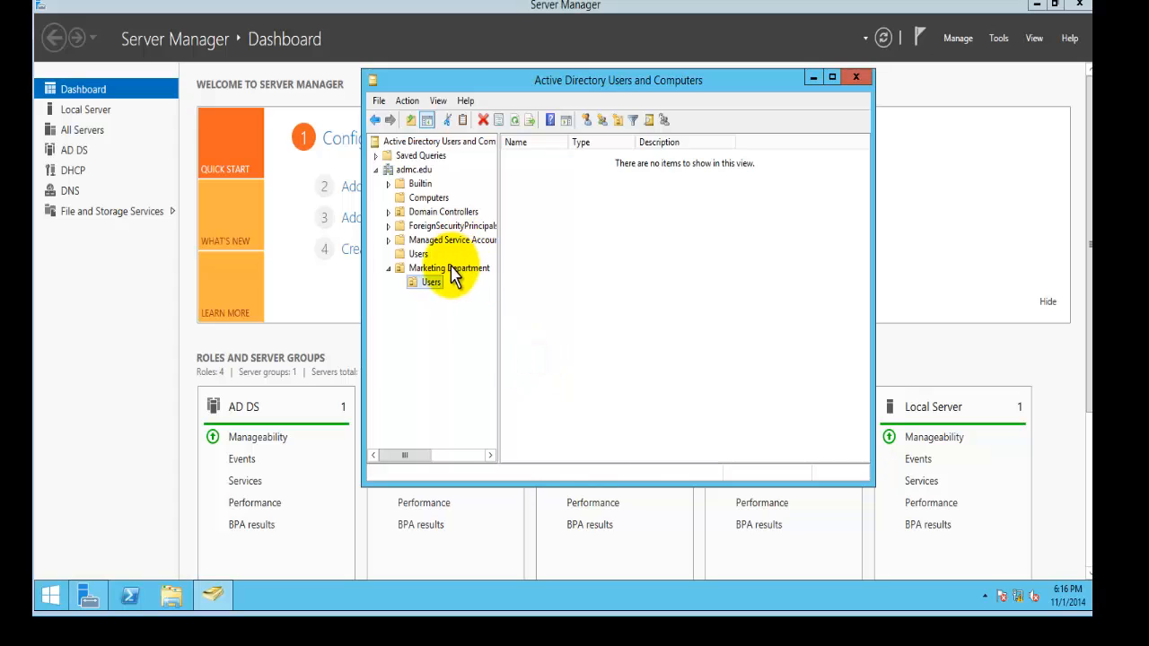
Create a second unit, 'Computers', inside Marketing Department.
left_click(429, 268)
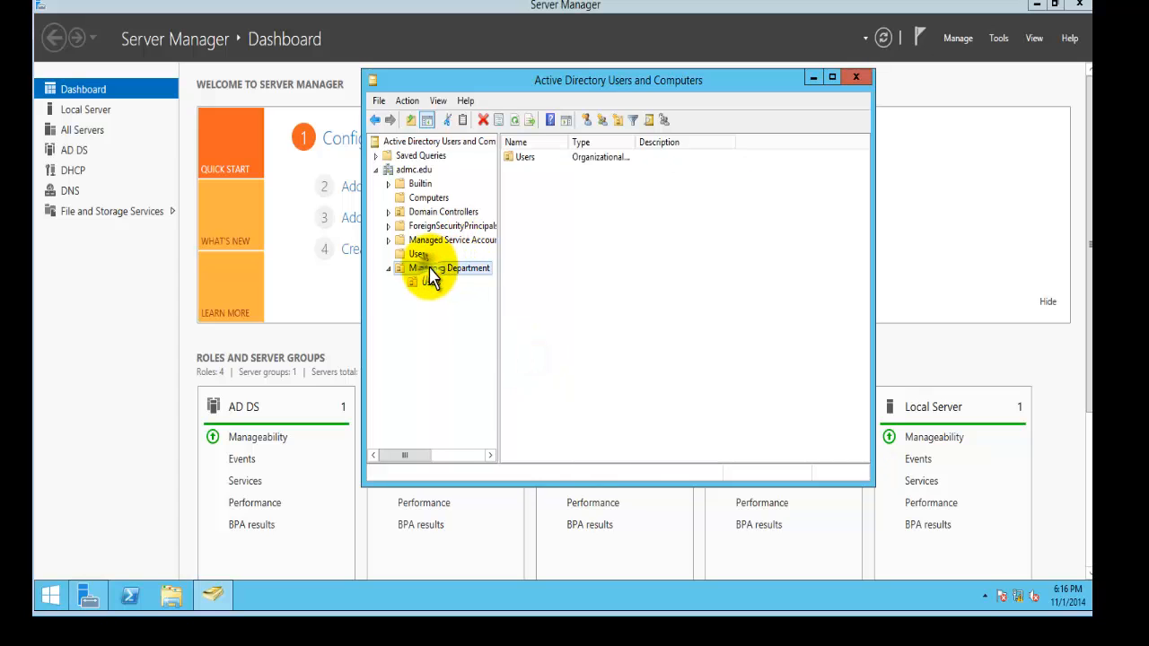
right_click(430, 269)
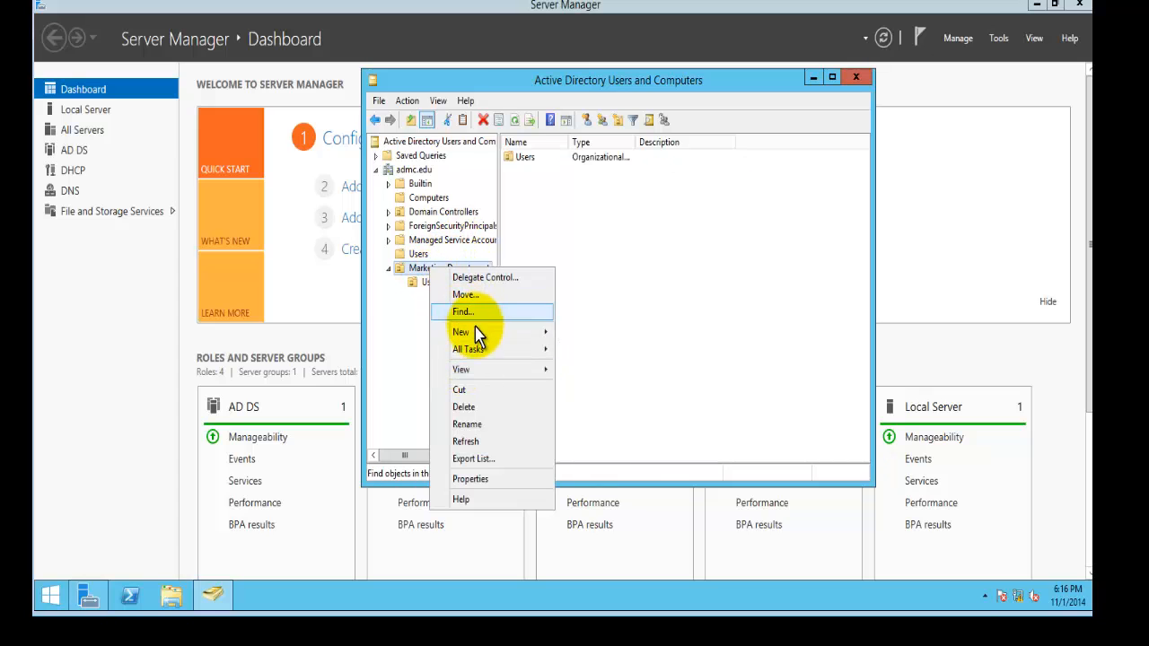
mouse_move(475, 331)
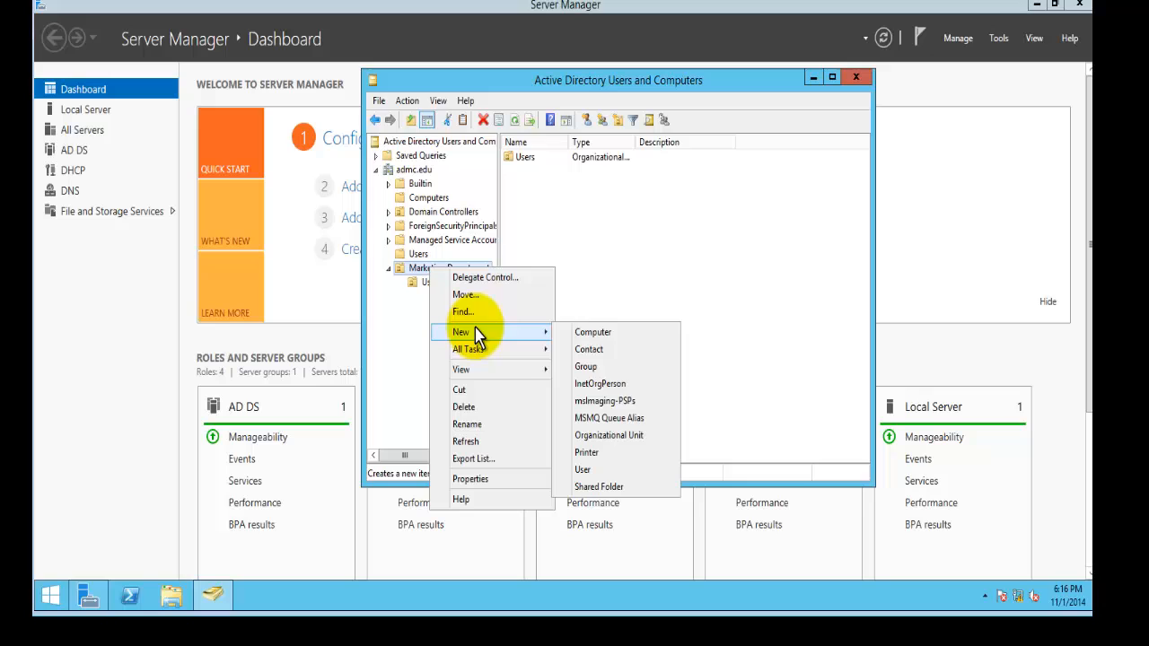
left_click(644, 440)
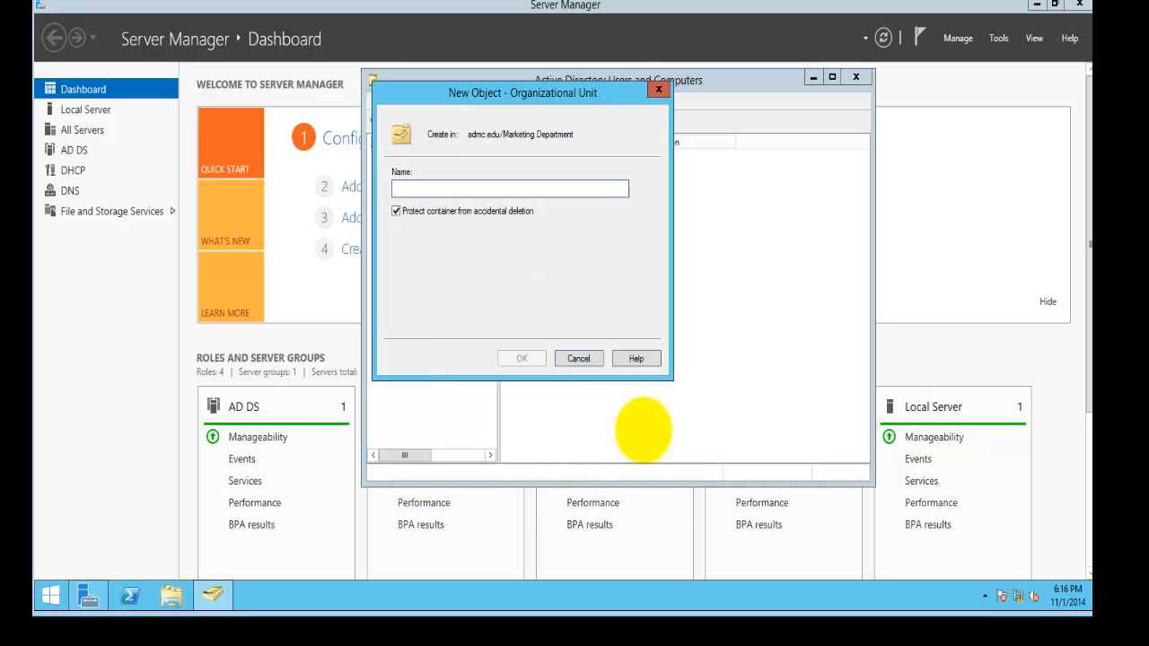
type("Computers")
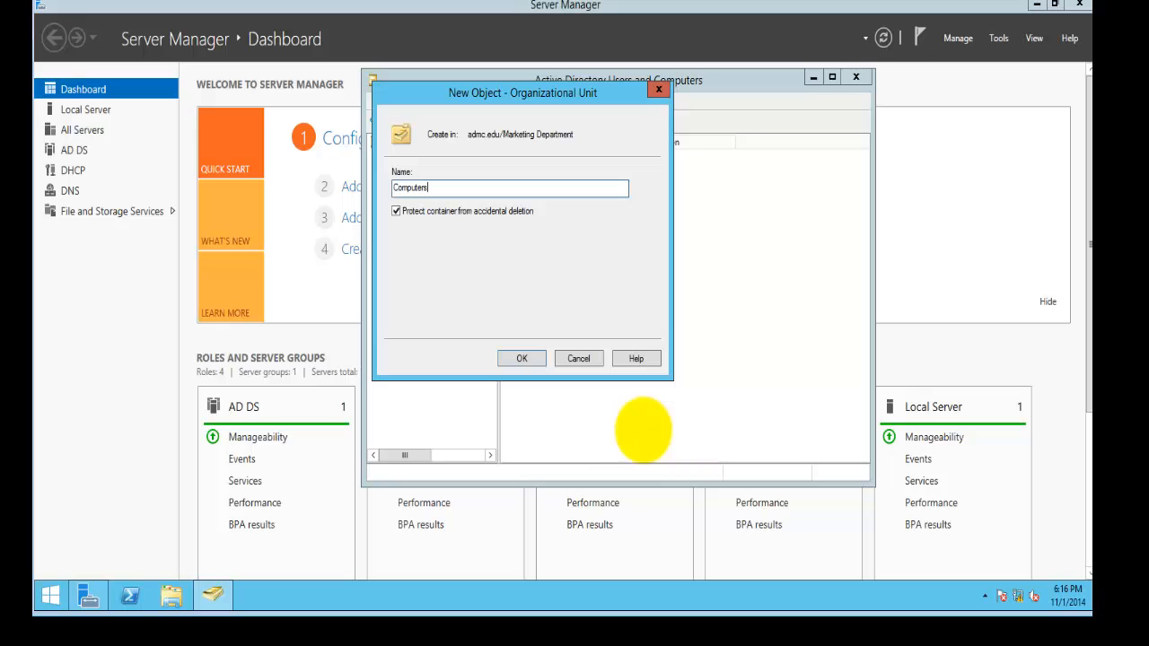
left_click(533, 359)
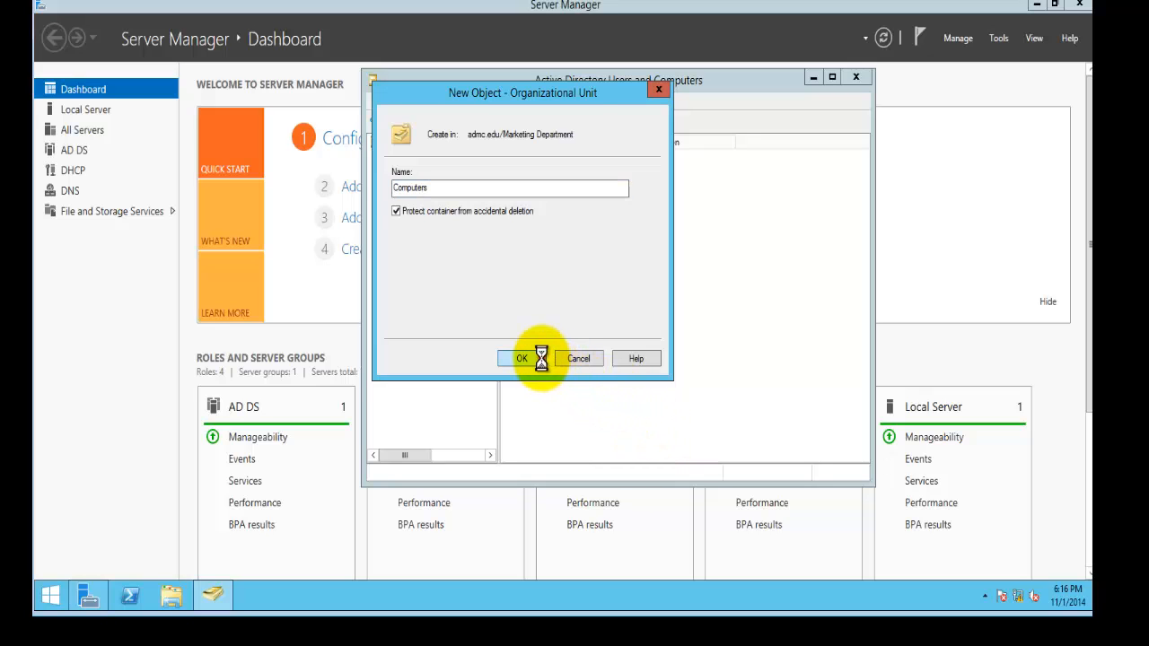
left_click(483, 353)
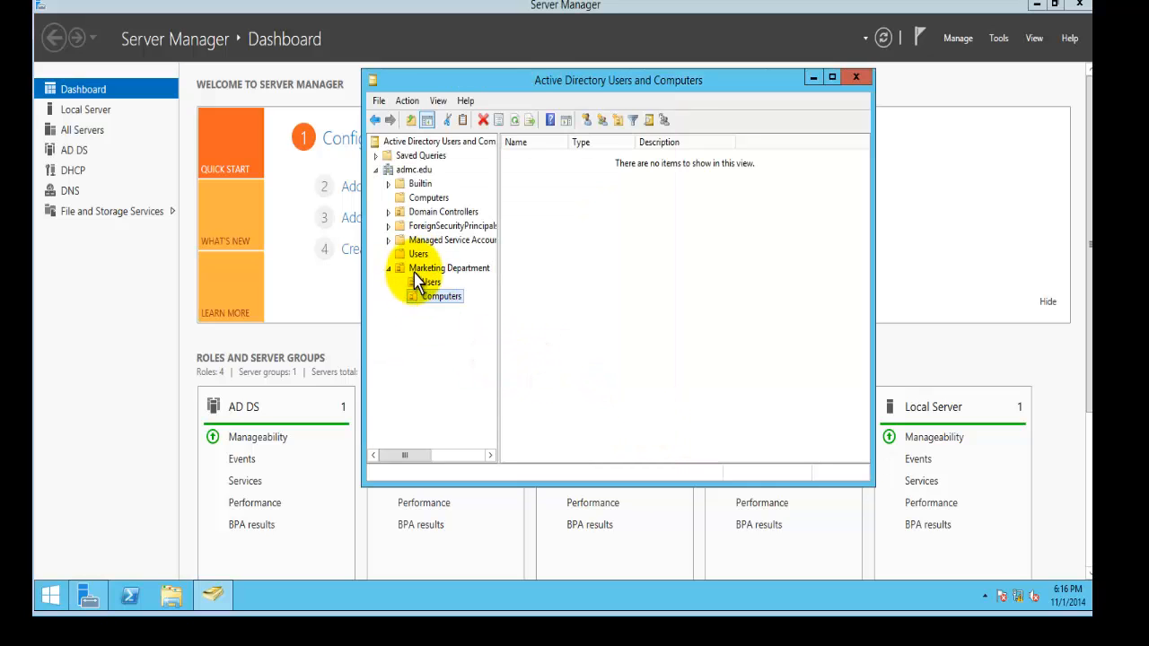
left_click(437, 317)
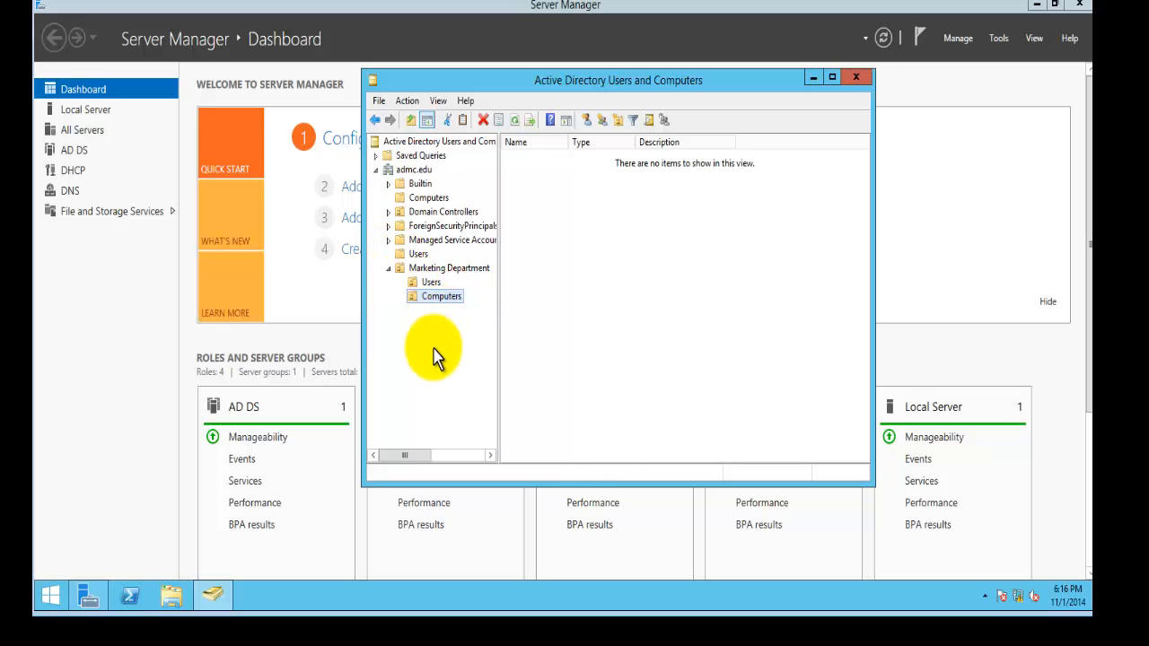
left_click(435, 347)
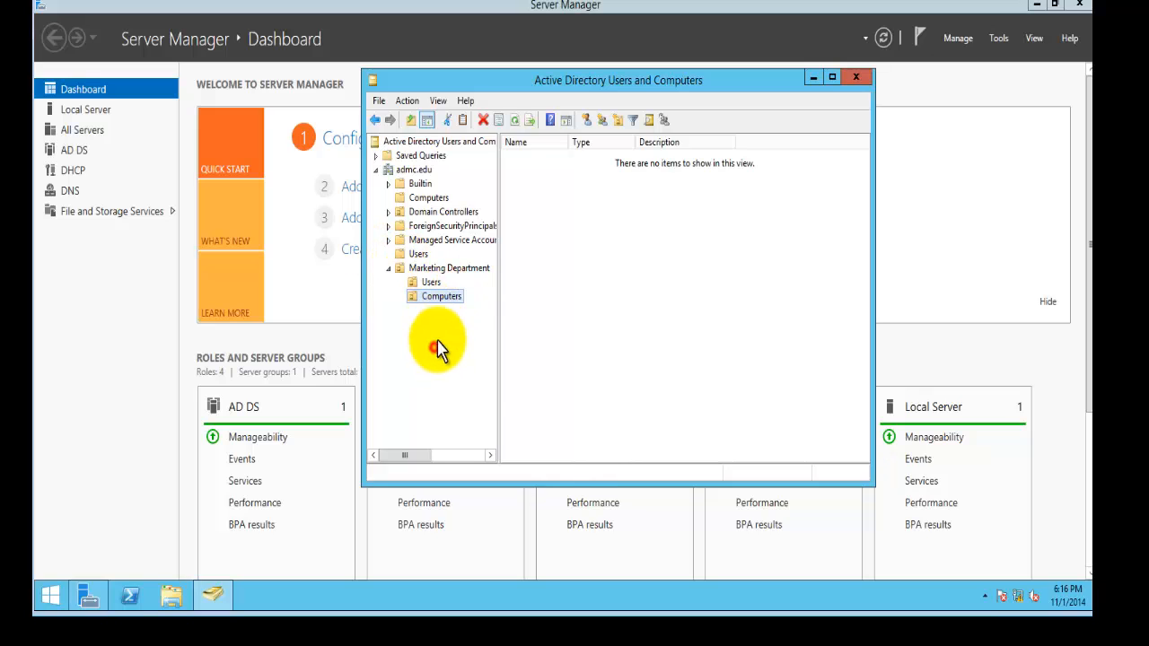
Select Marketing Department's Users unit and bring up its New object menu.
left_click(430, 284)
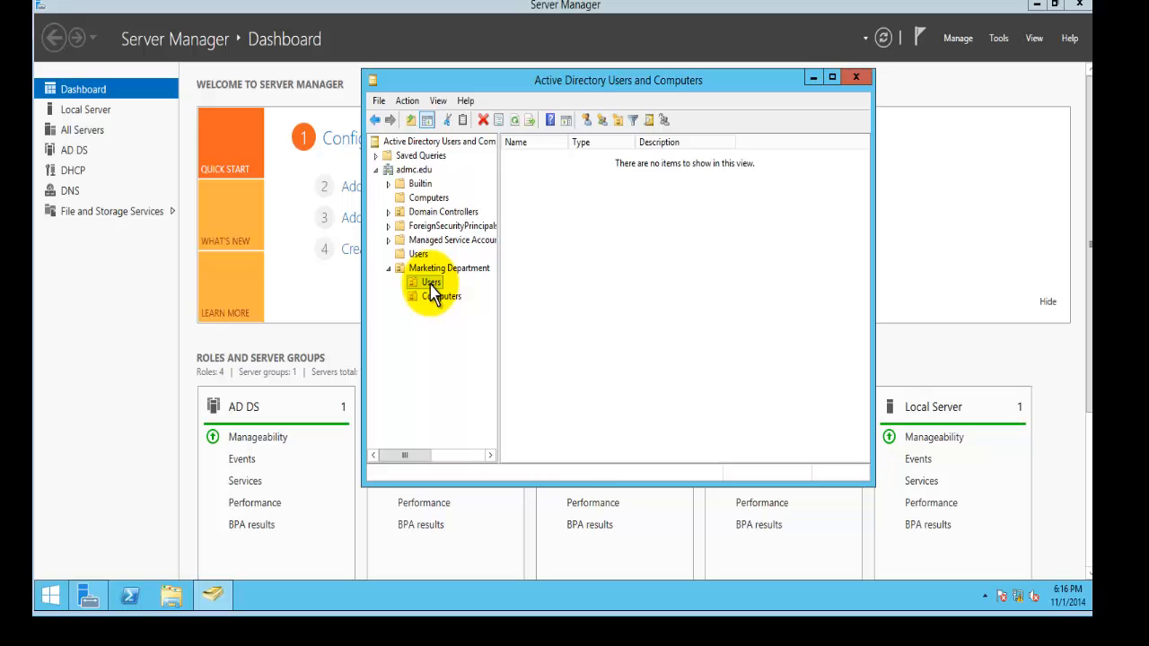
right_click(432, 287)
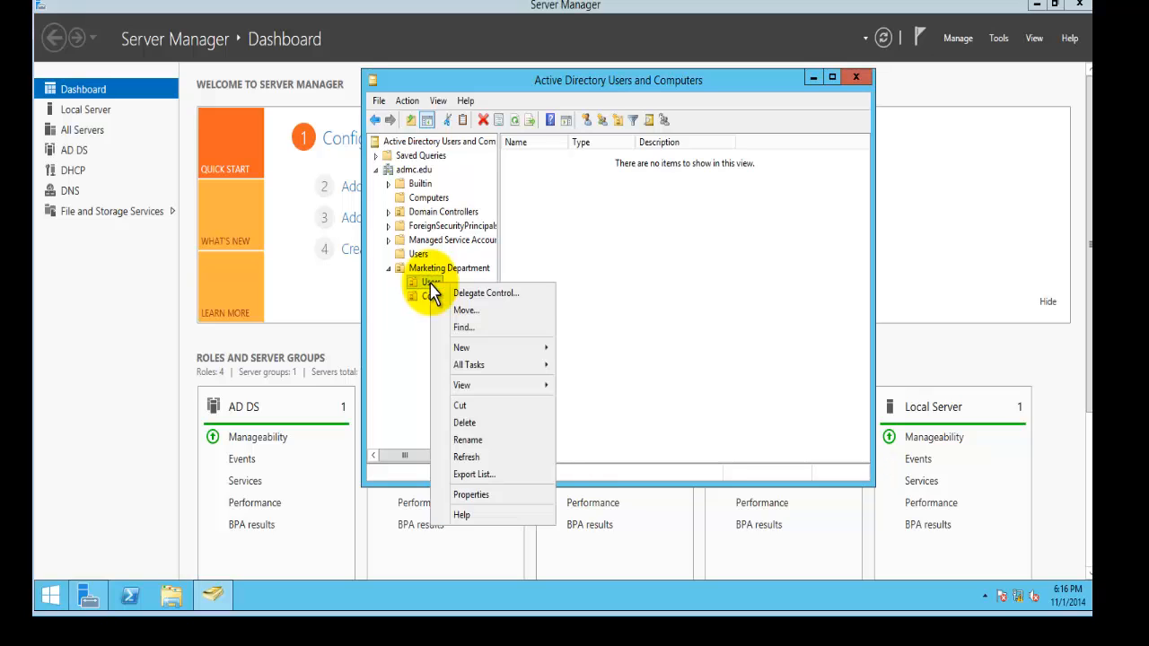
mouse_move(478, 352)
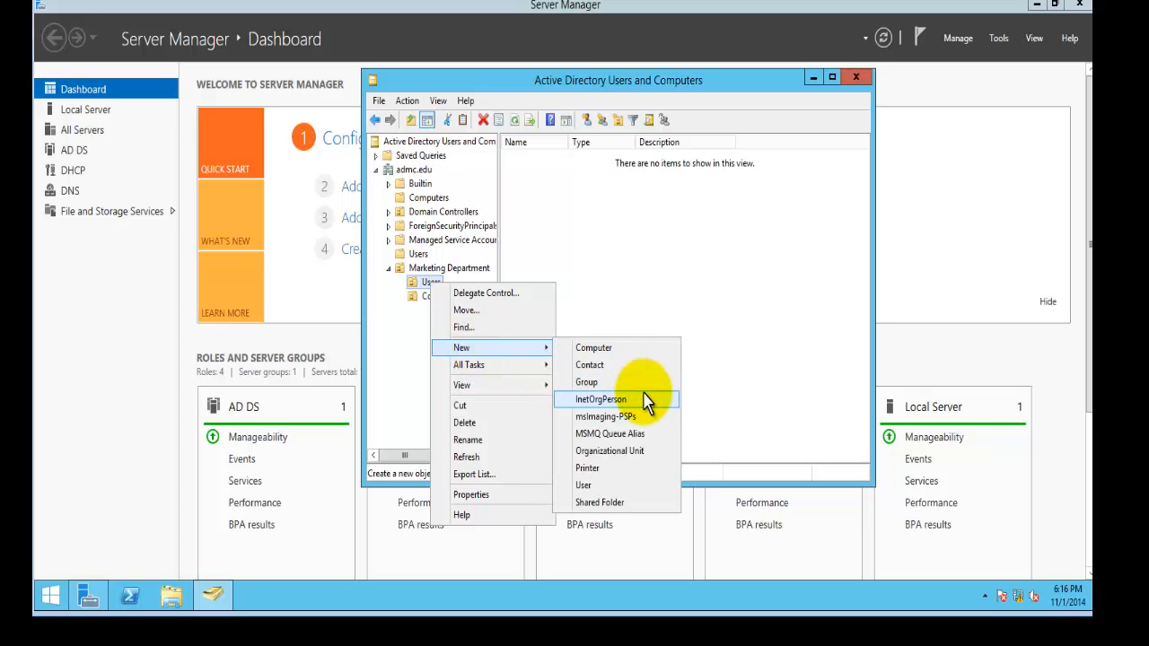
Start a new user in Marketing's Users unit, entering the first name and logon name.
left_click(628, 485)
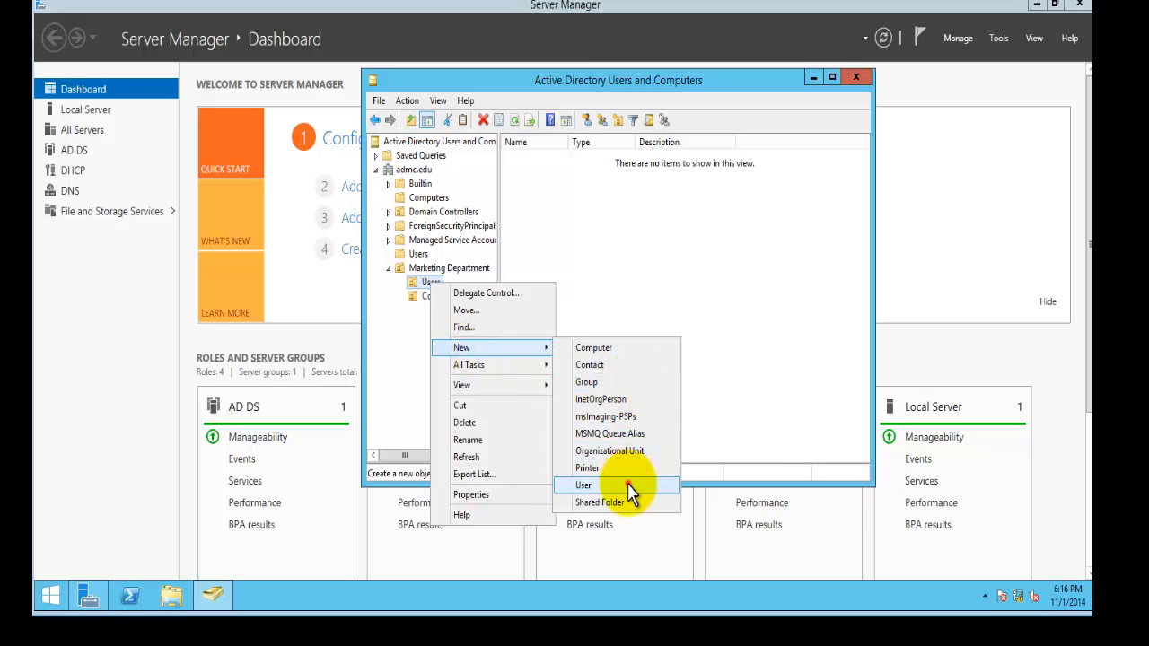
left_click(514, 175)
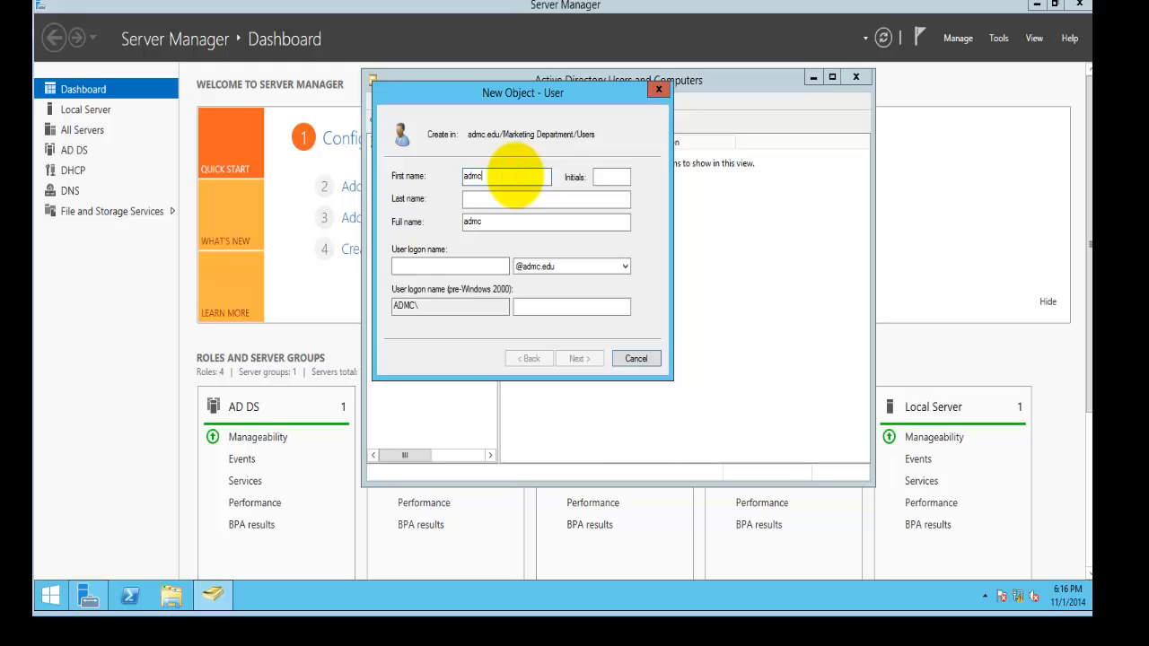
key("Tab")
key("Tab")
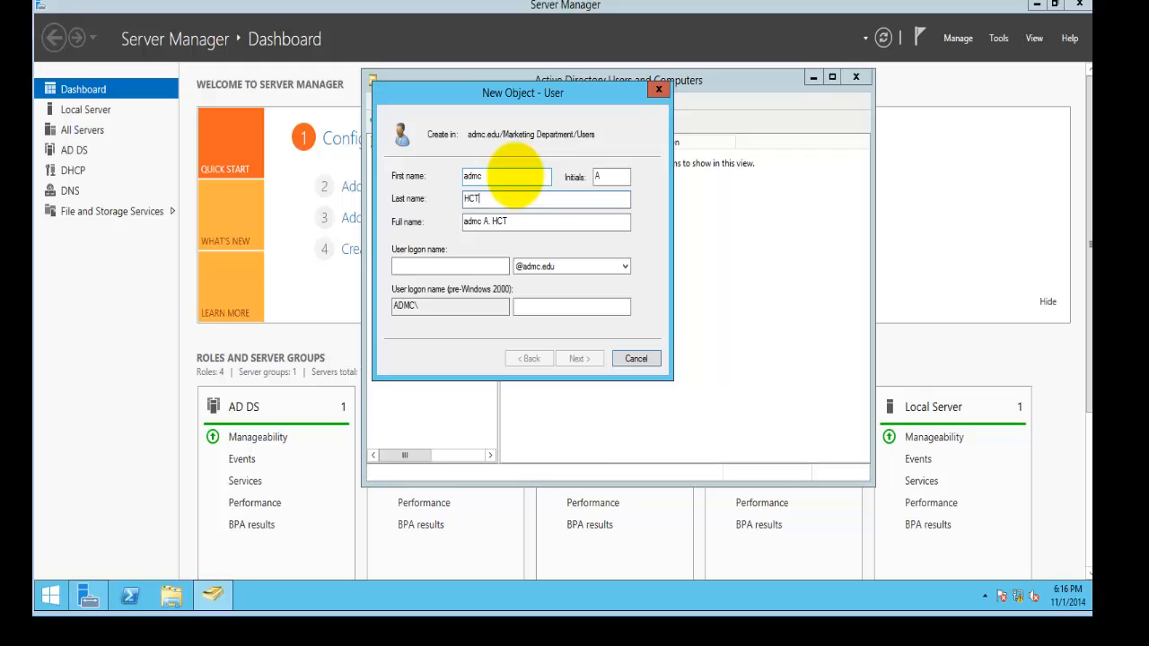
key("Tab")
key("Tab")
type("a")
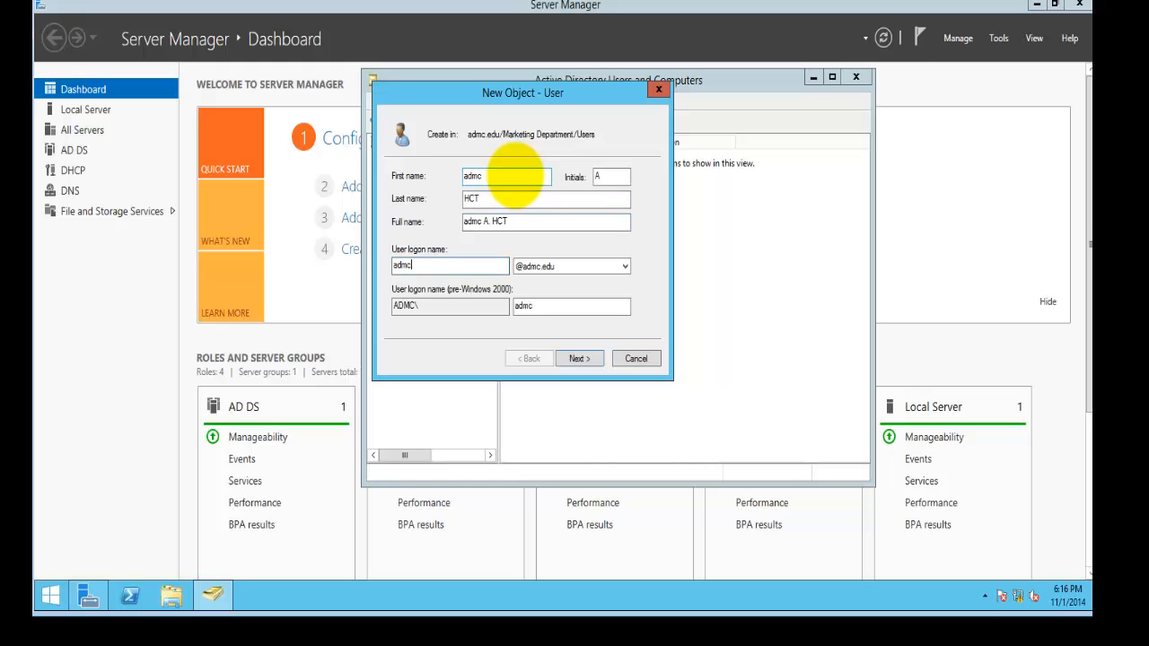
left_click(579, 360)
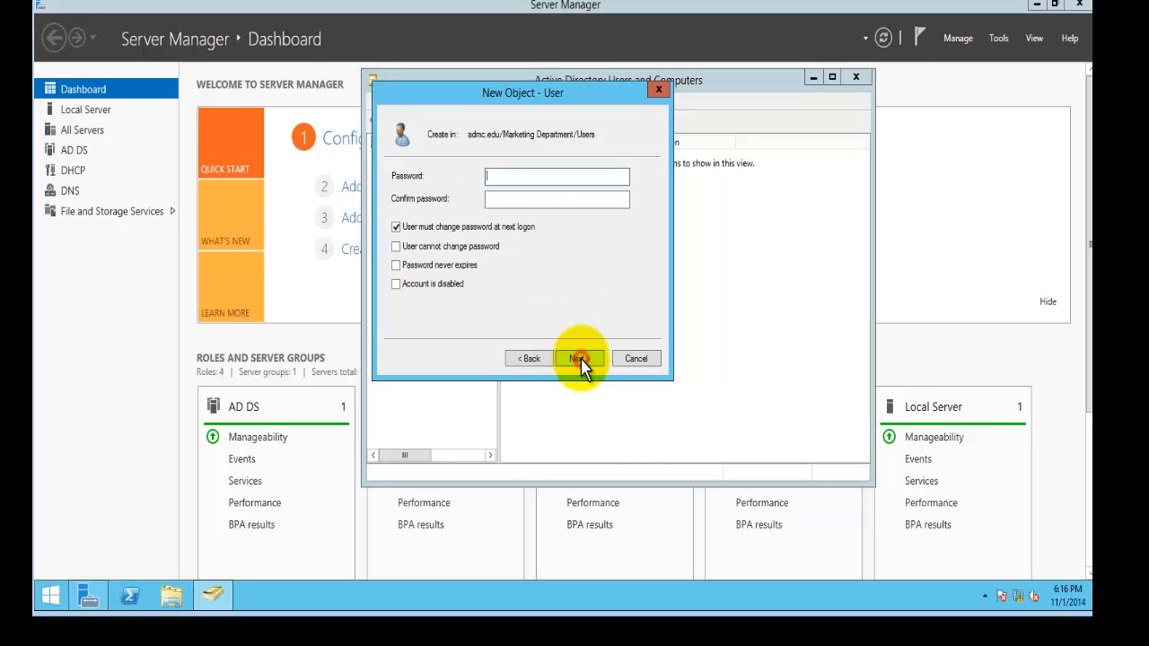
Set and confirm the password, clear 'User must change password at next logon', and finish.
left_click(517, 175)
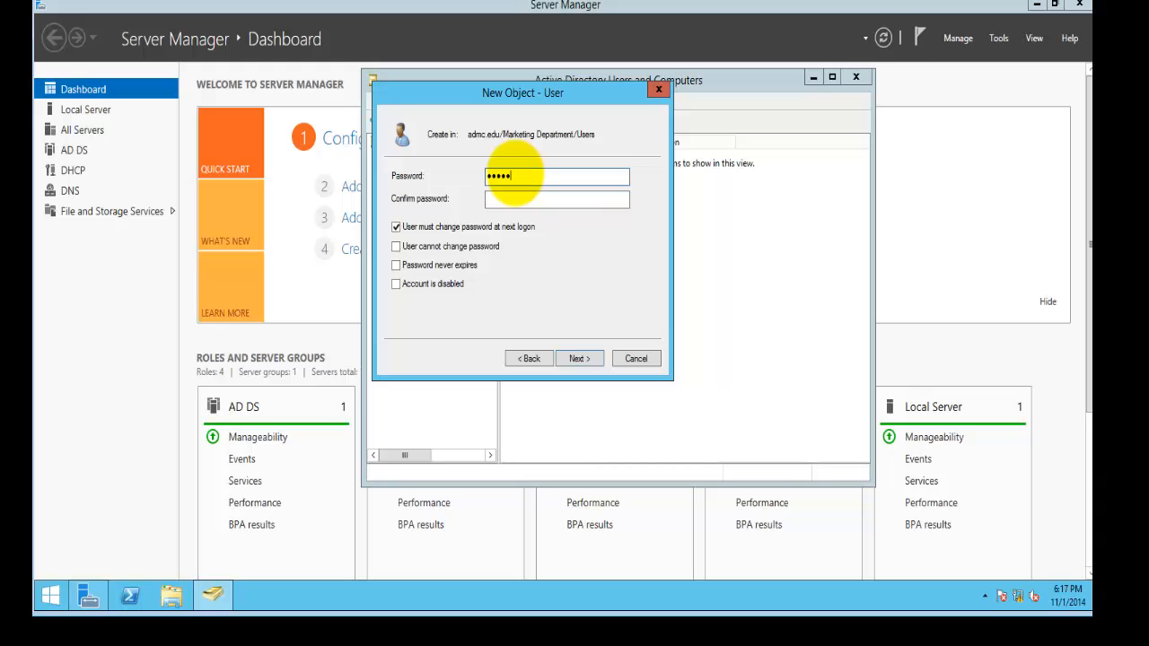
key("Tab")
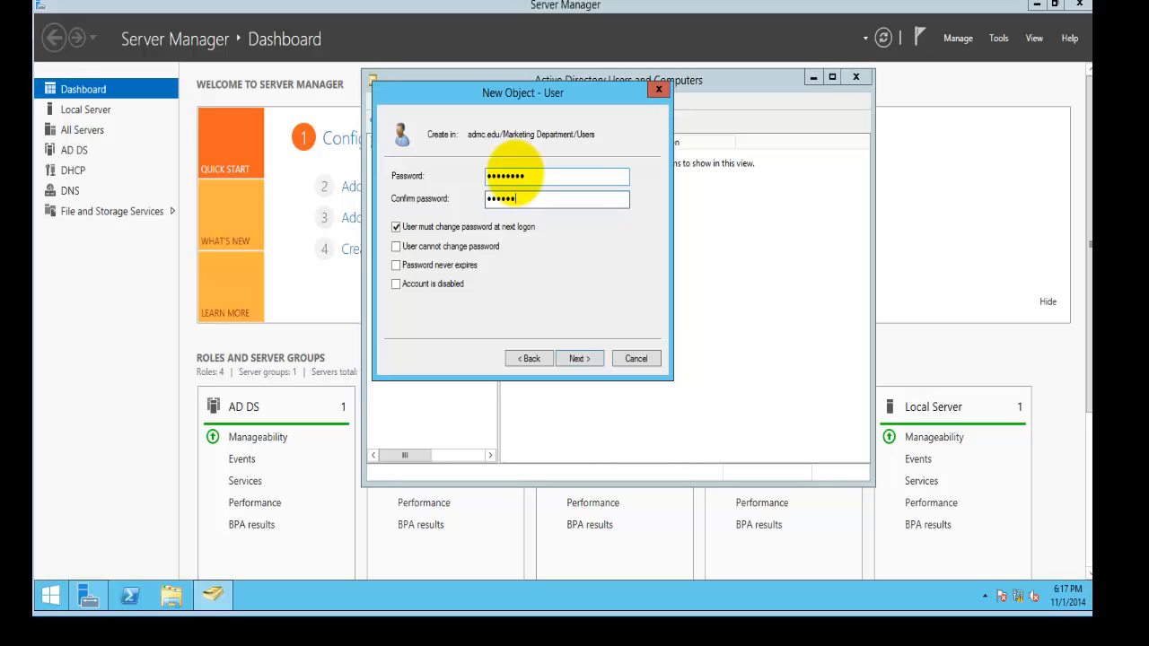
left_click(397, 229)
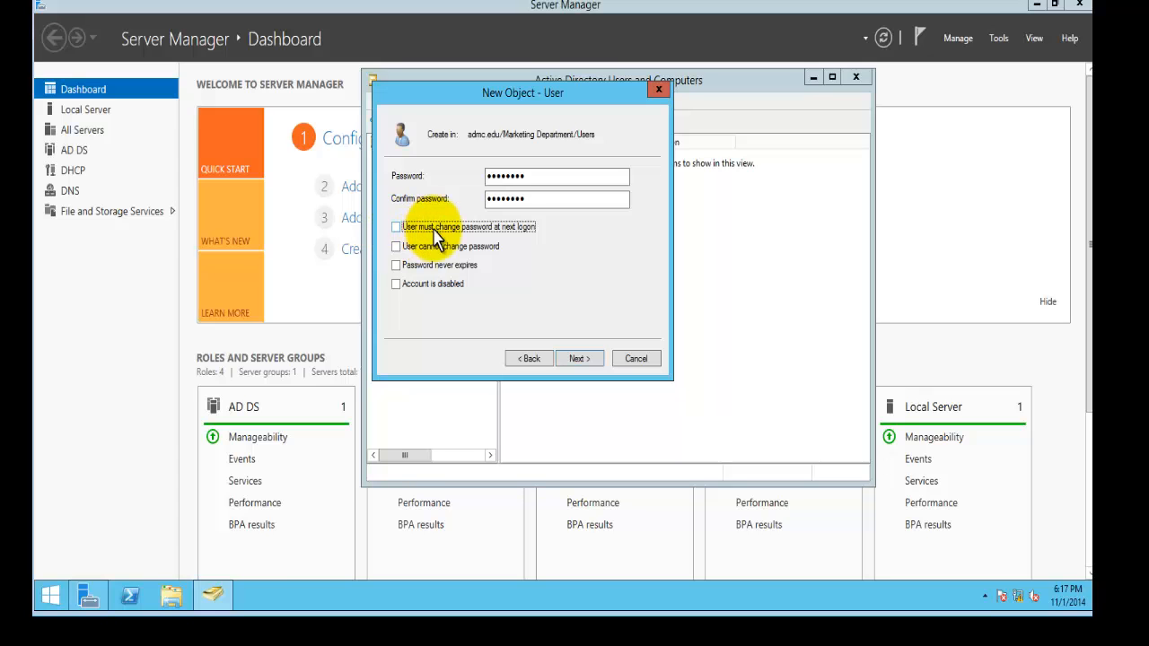
double_click(397, 285)
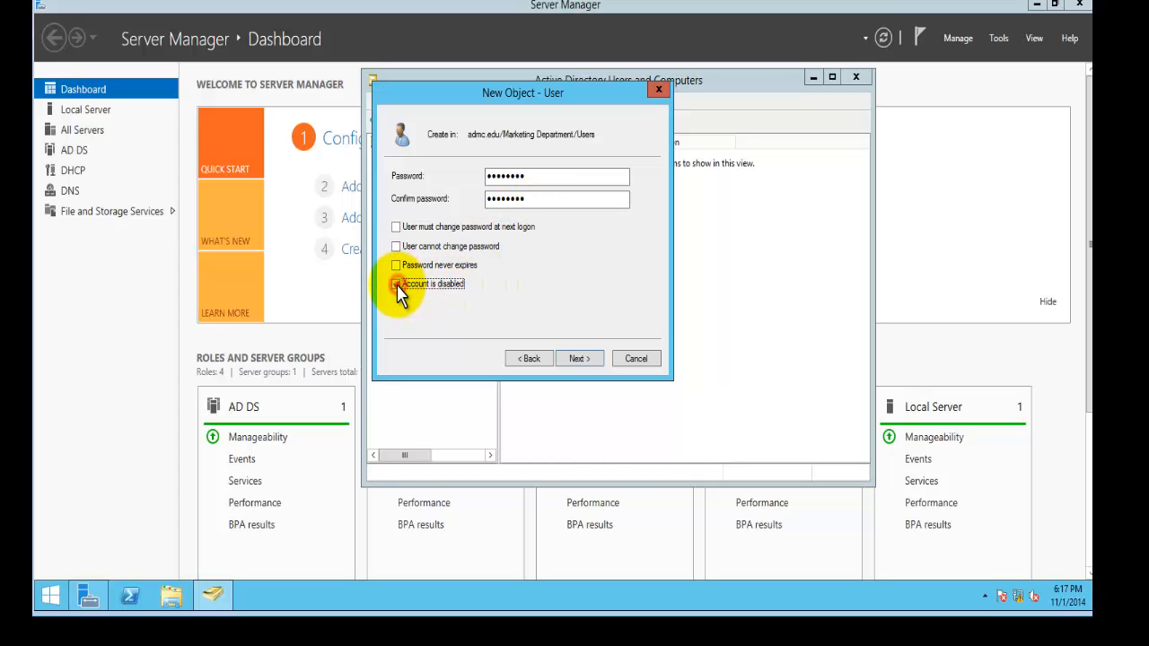
left_click(580, 359)
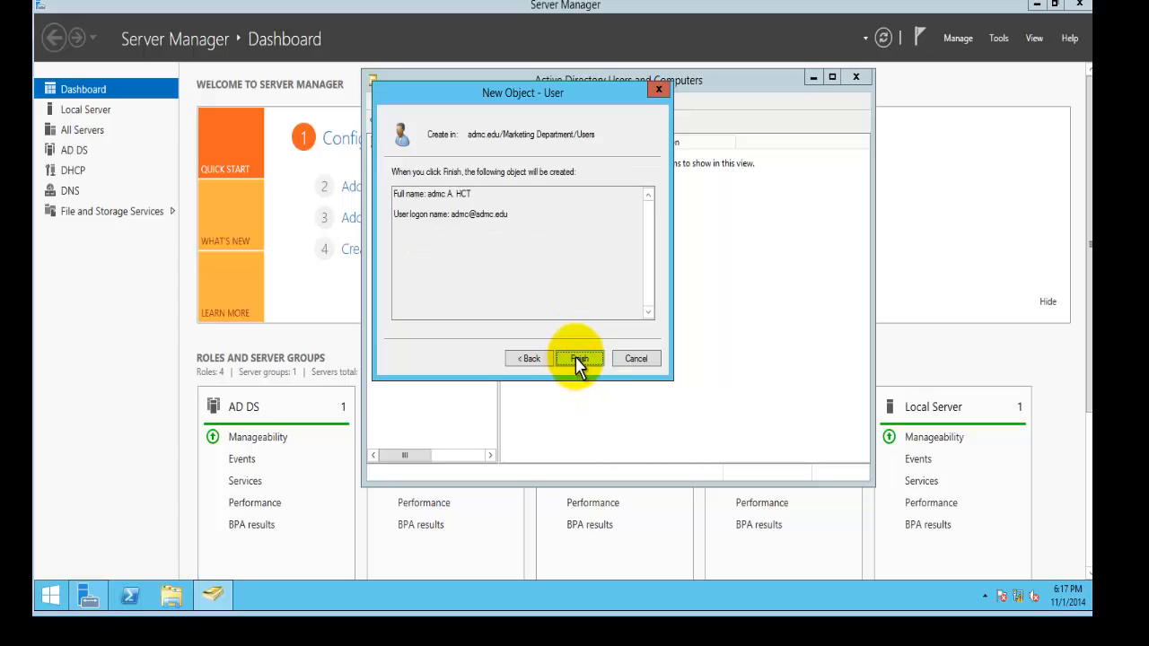
left_click(580, 359)
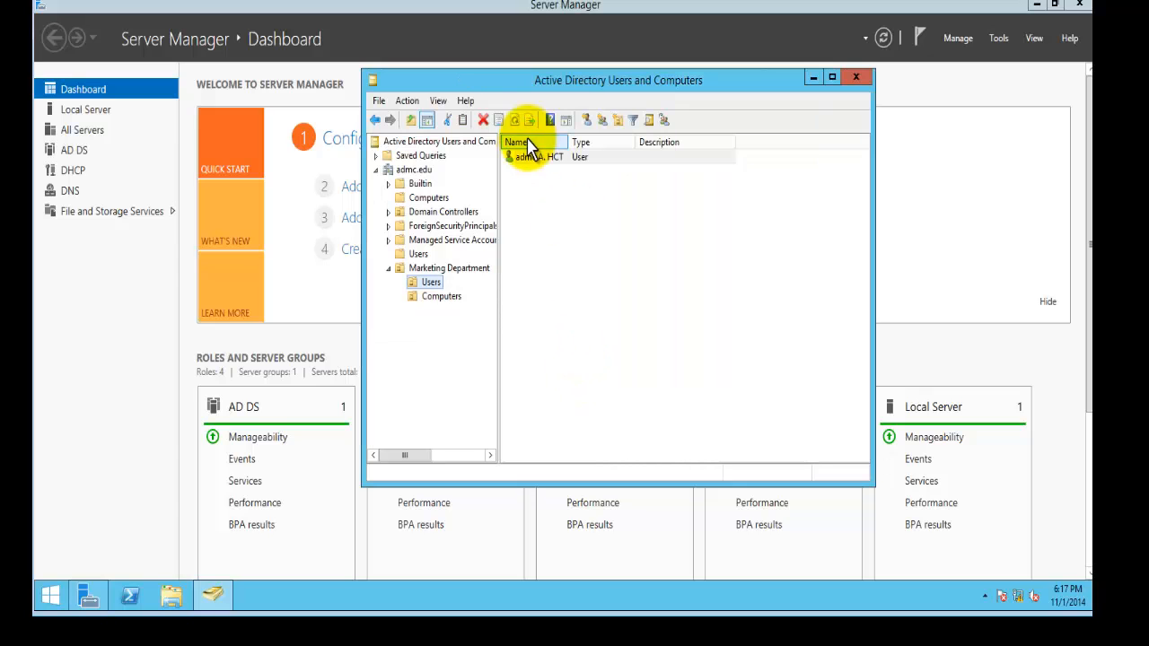
Select the new user in Marketing's Users unit, then switch to the Windows 7 machine.
left_click(430, 283)
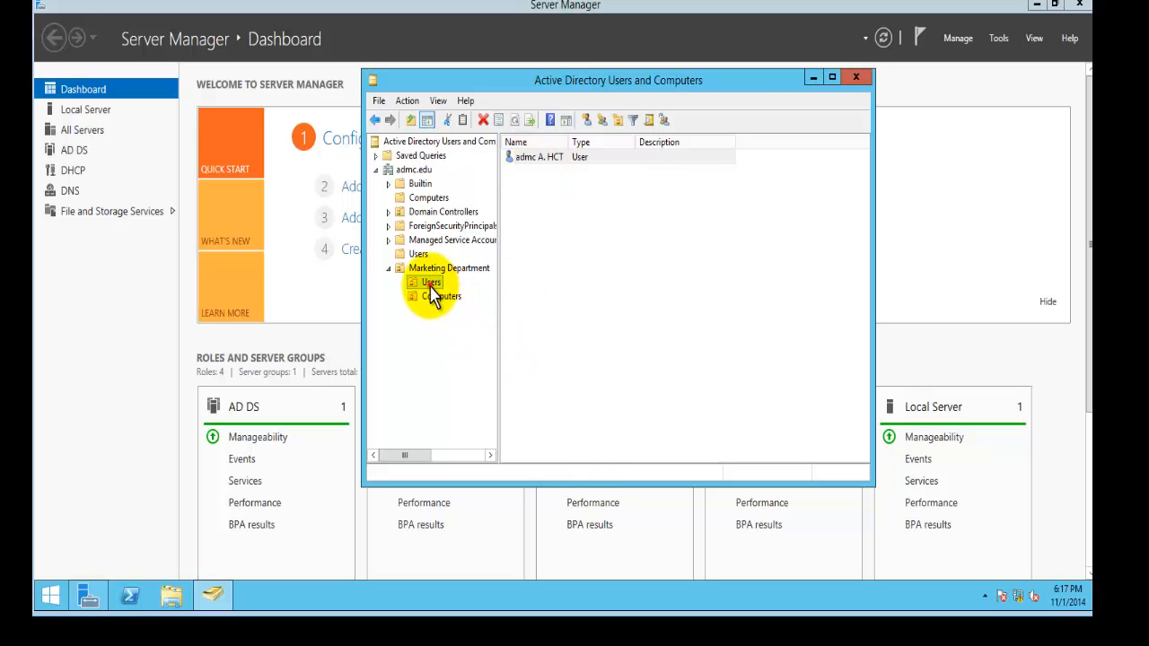
left_click(581, 365)
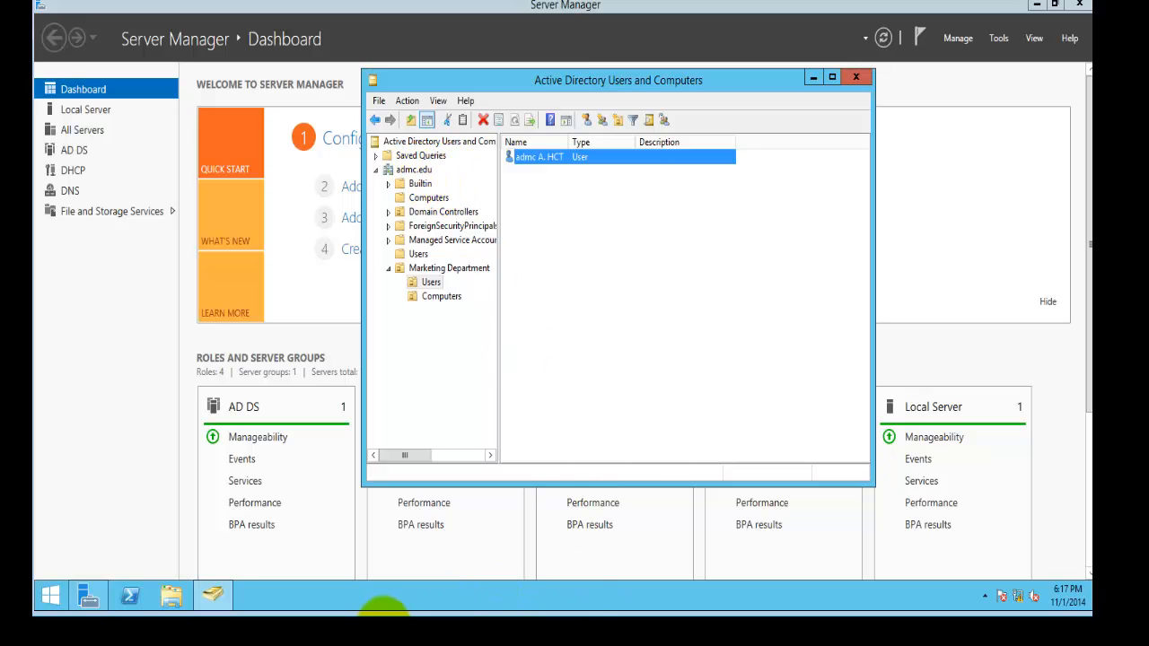
mouse_move(384, 597)
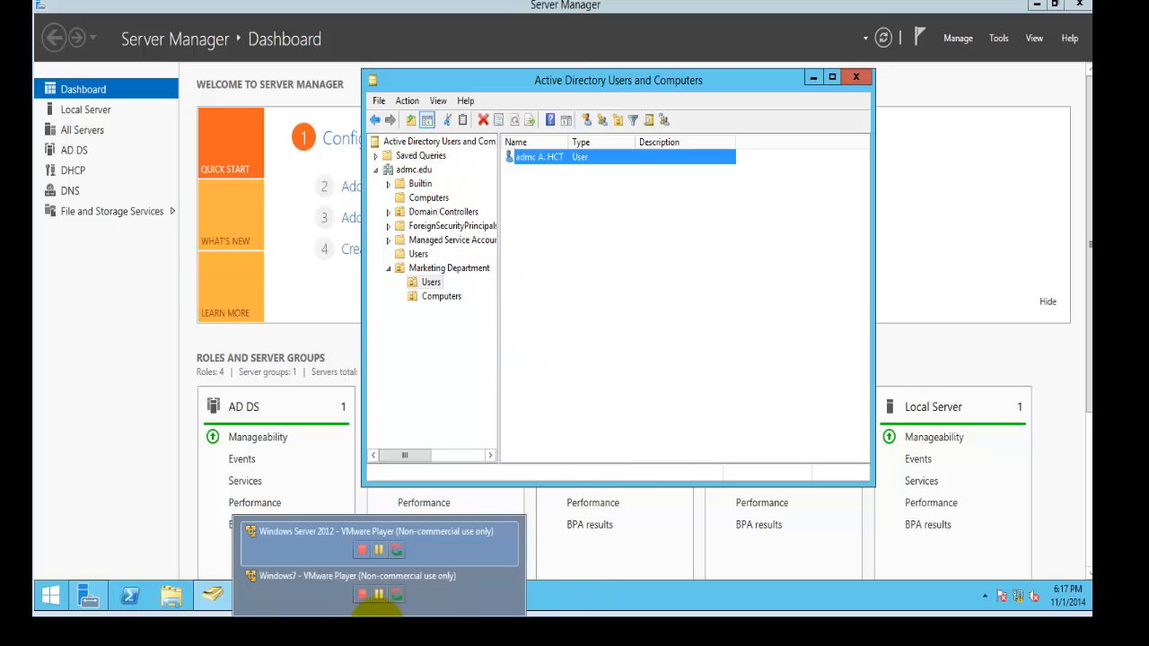
left_click(337, 594)
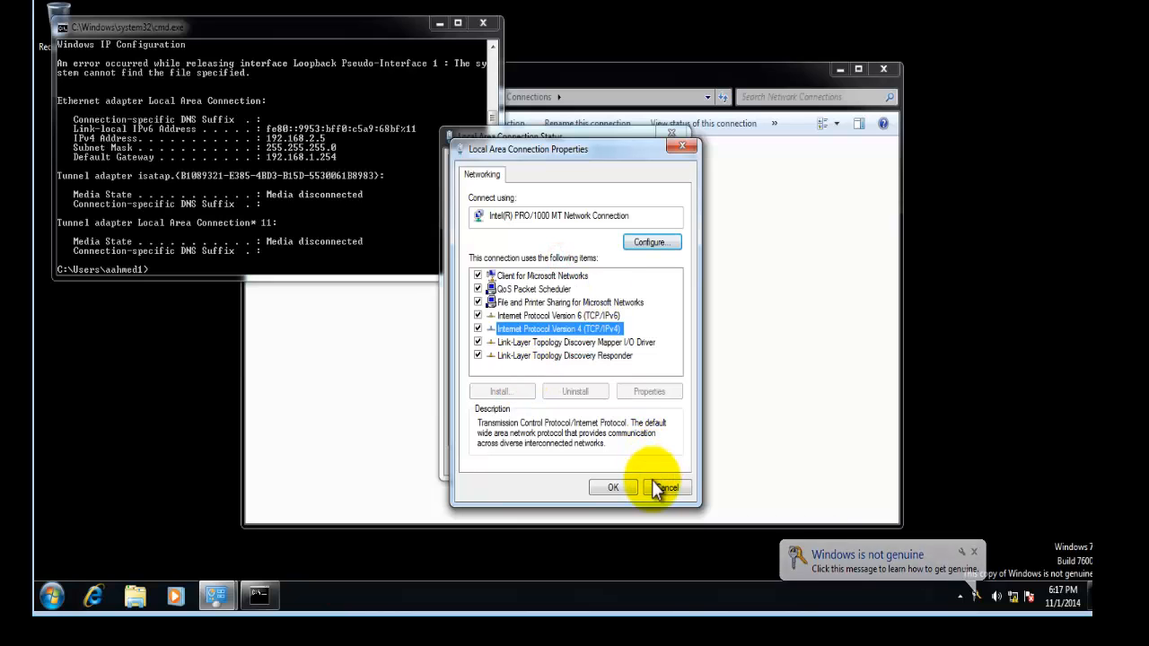
Close the connection properties, status, command prompt and Network Connections windows.
left_click(654, 488)
left_click(648, 462)
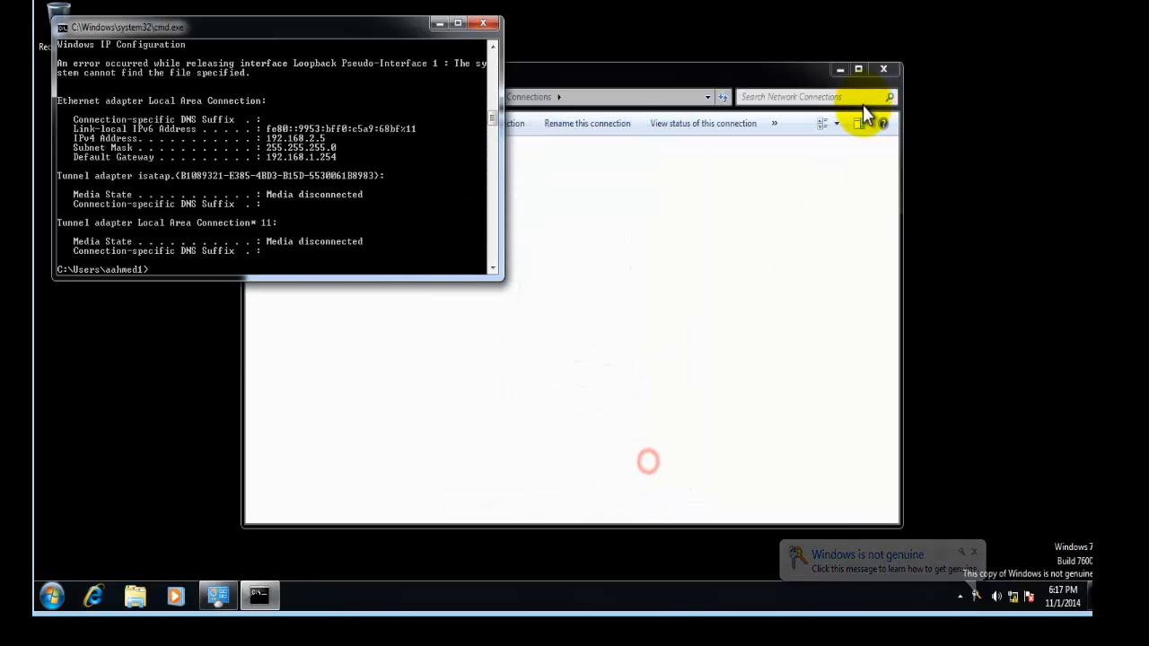
left_click(485, 25)
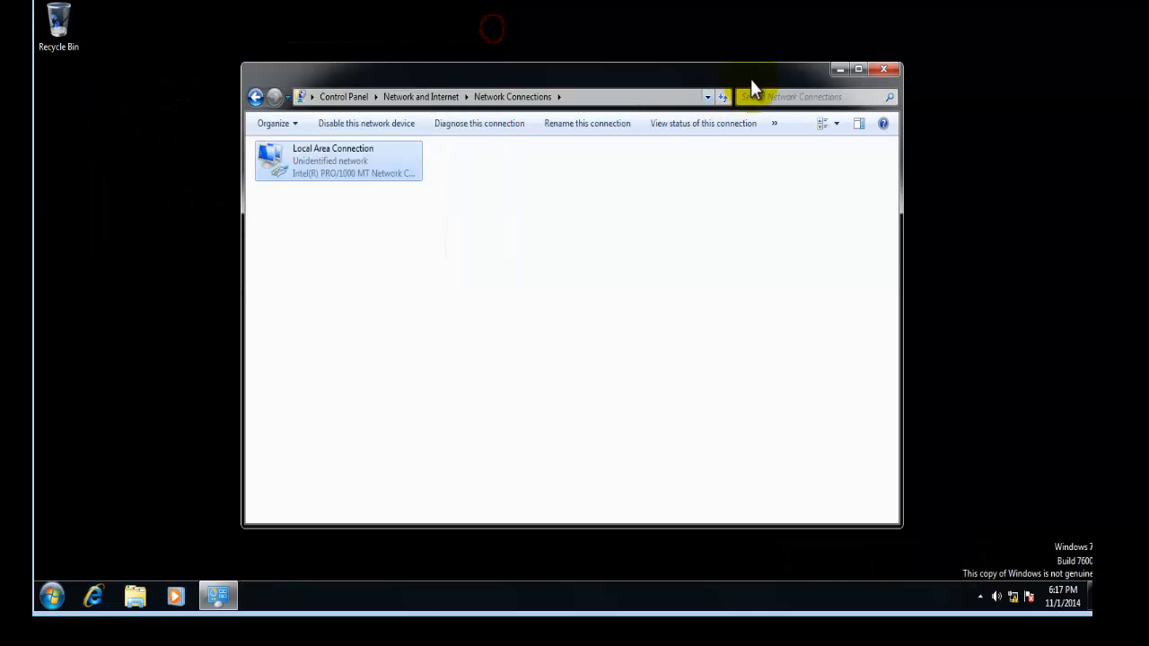
left_click(883, 70)
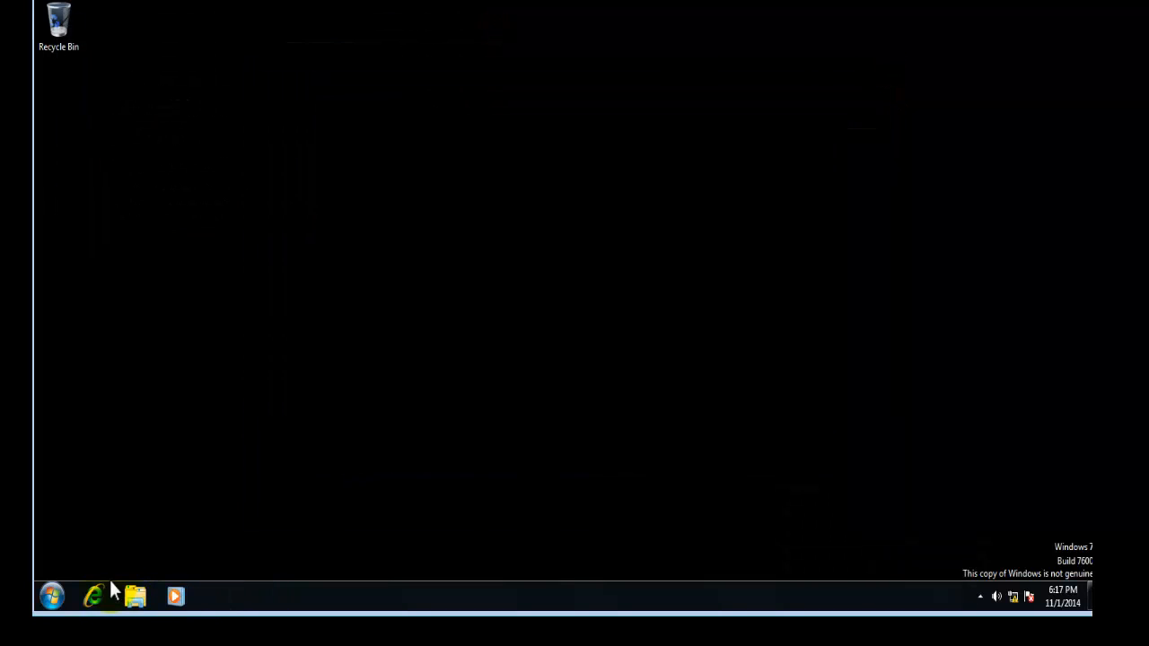
From Start, open Computer's System properties and reach the computer name/domain change dialog.
left_click(51, 600)
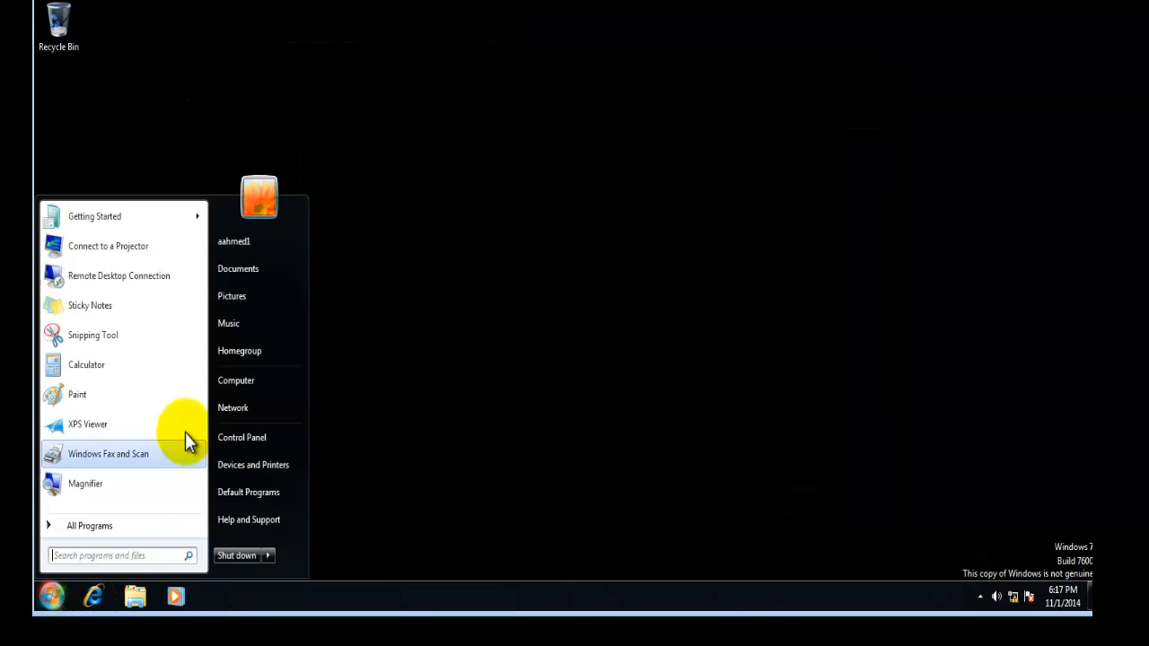
right_click(244, 379)
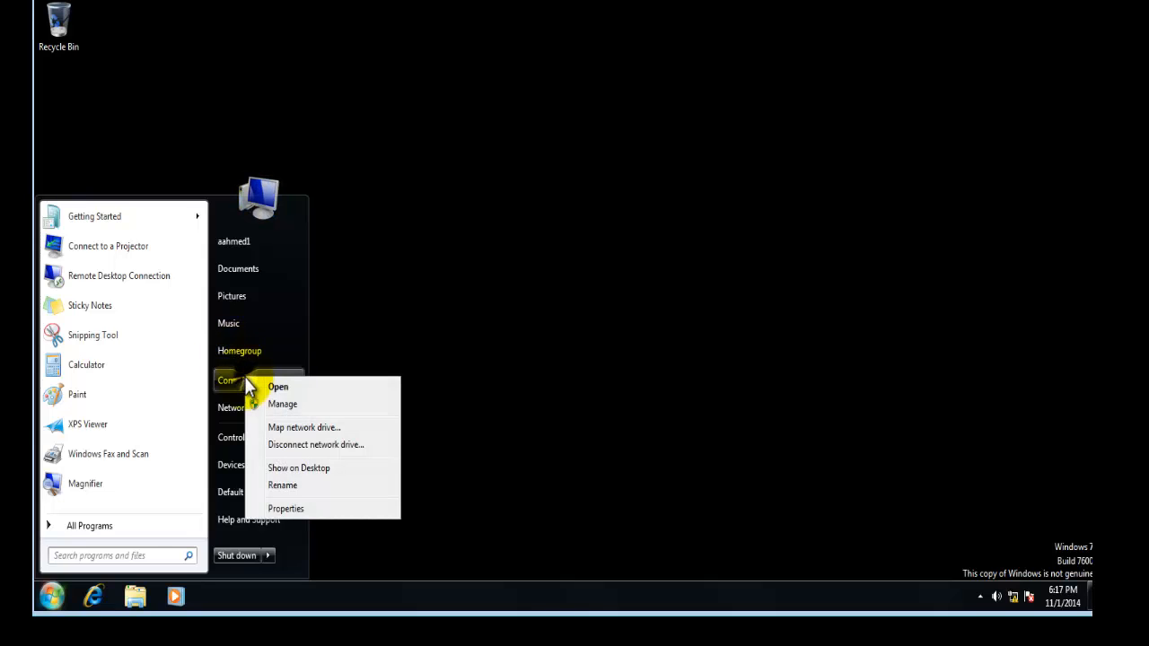
left_click(280, 509)
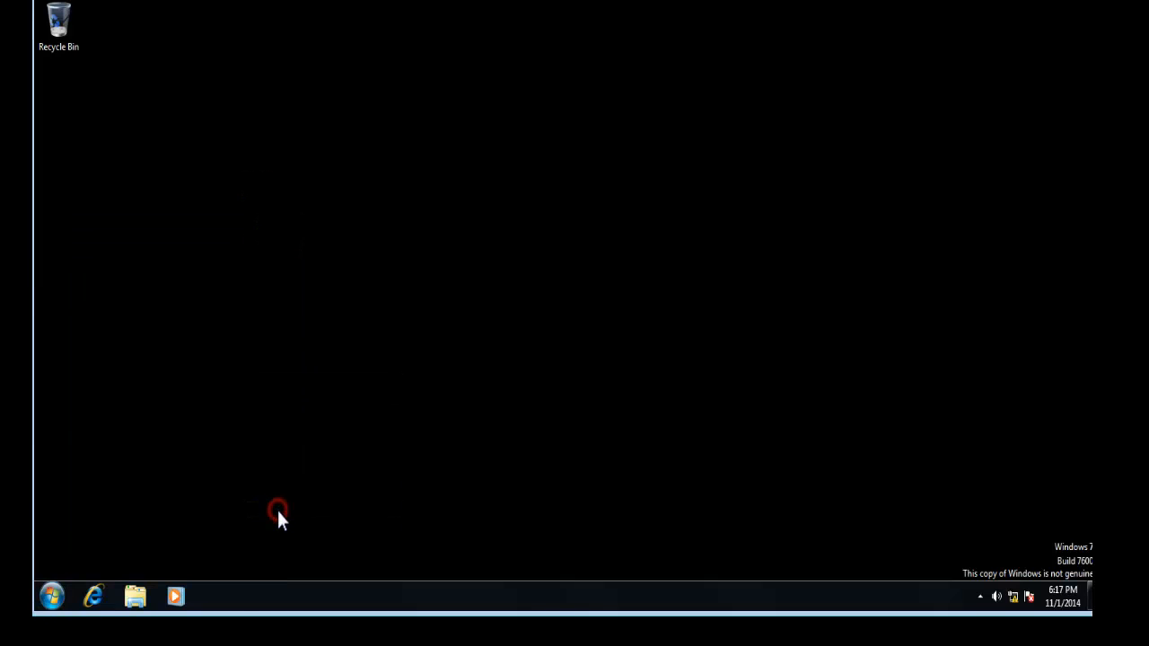
left_click(835, 447)
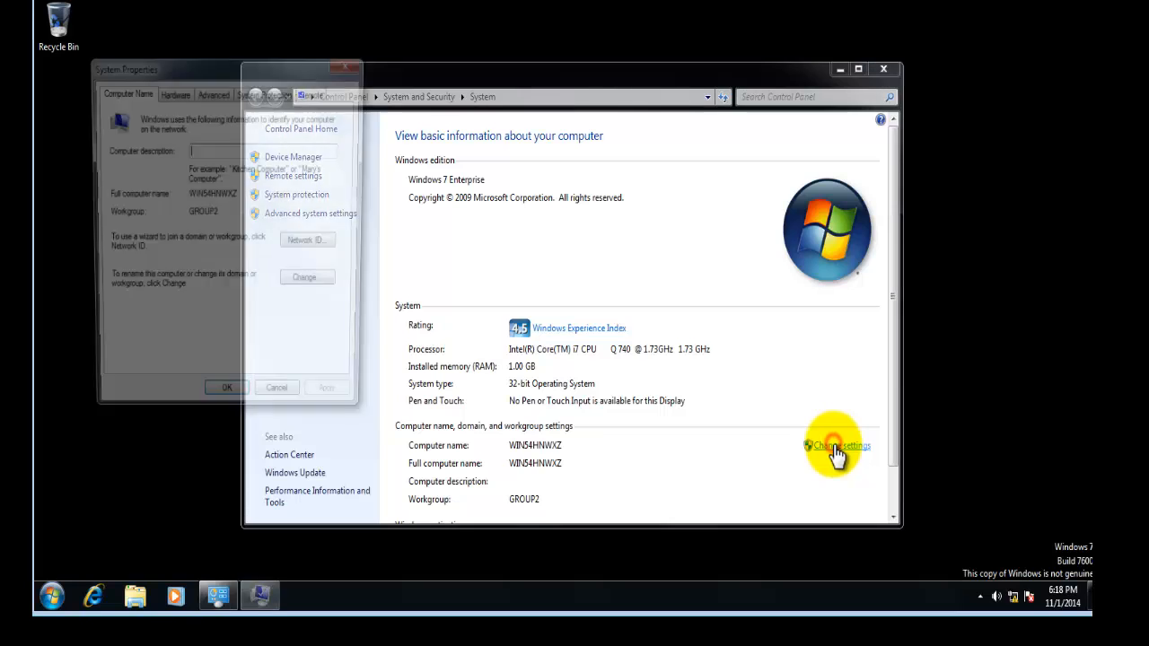
left_click(328, 286)
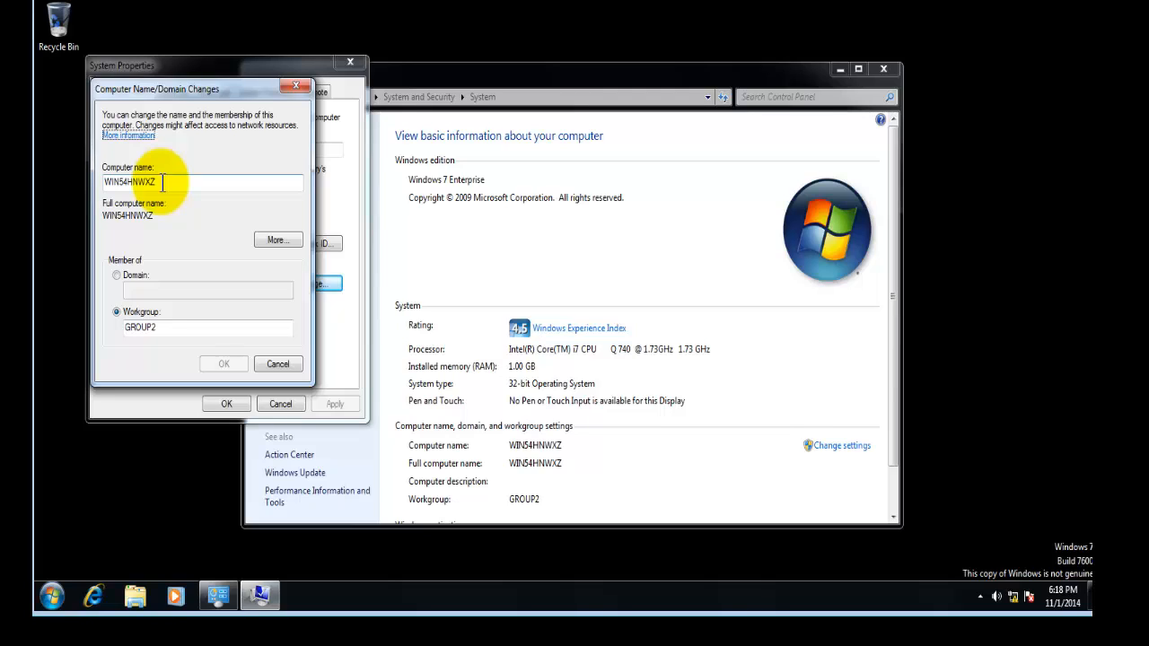
Replace the name WIN54HNWXZ with a new one, choose Domain admc.edu, and submit.
double_click(163, 182)
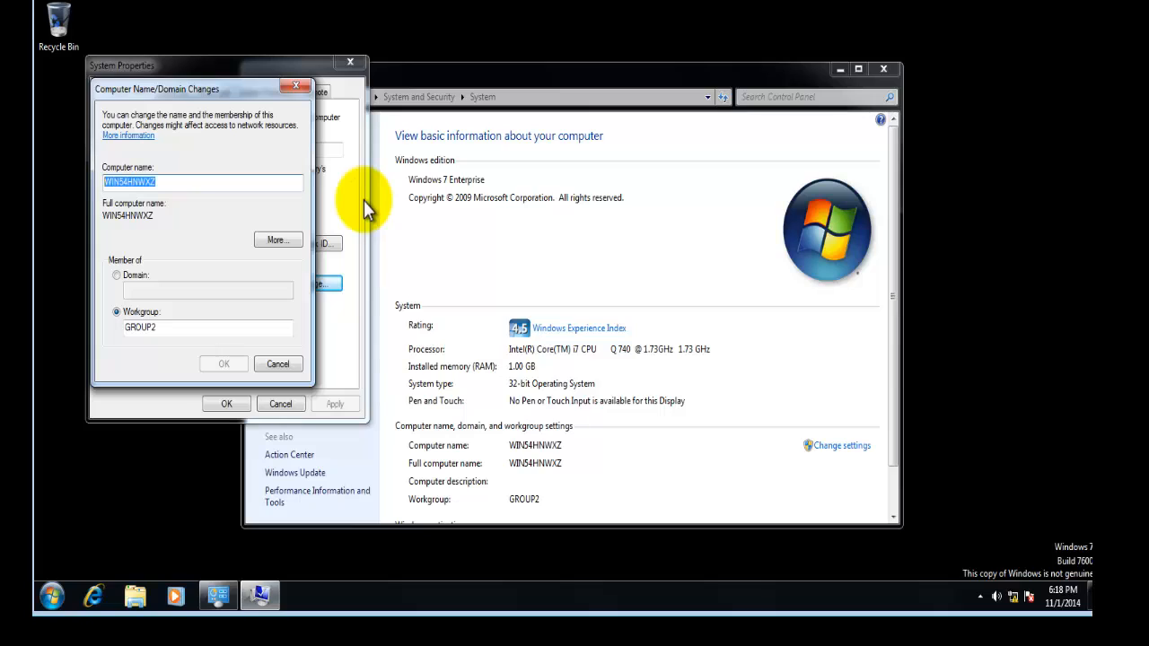
type("ADMC-aahmed")
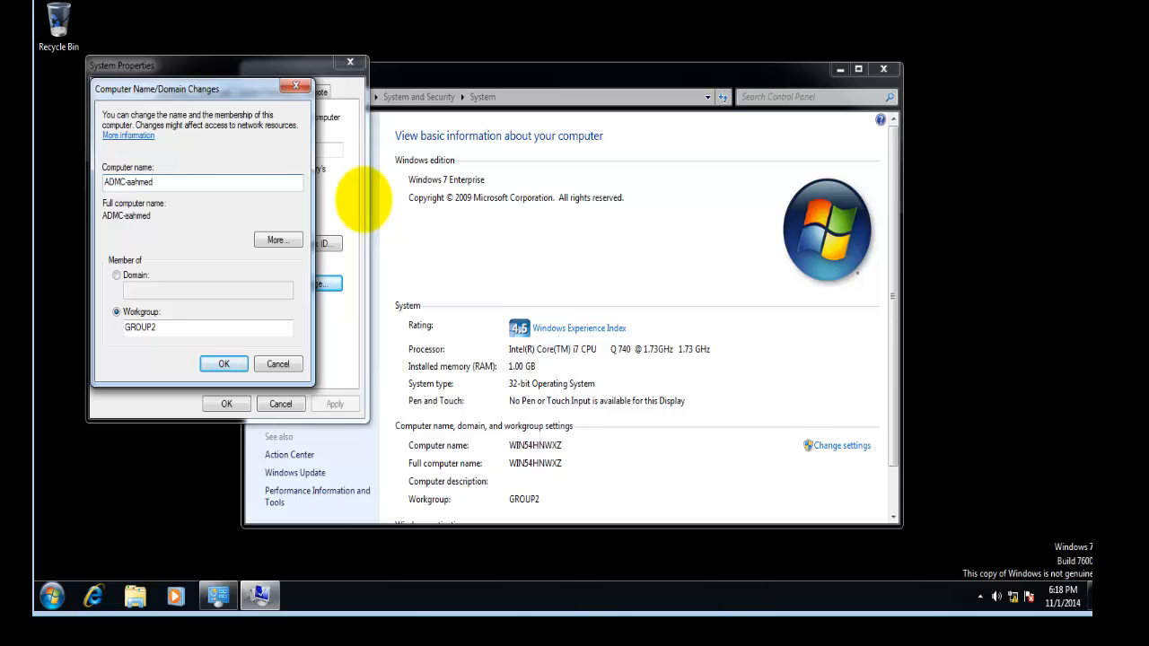
left_click(115, 276)
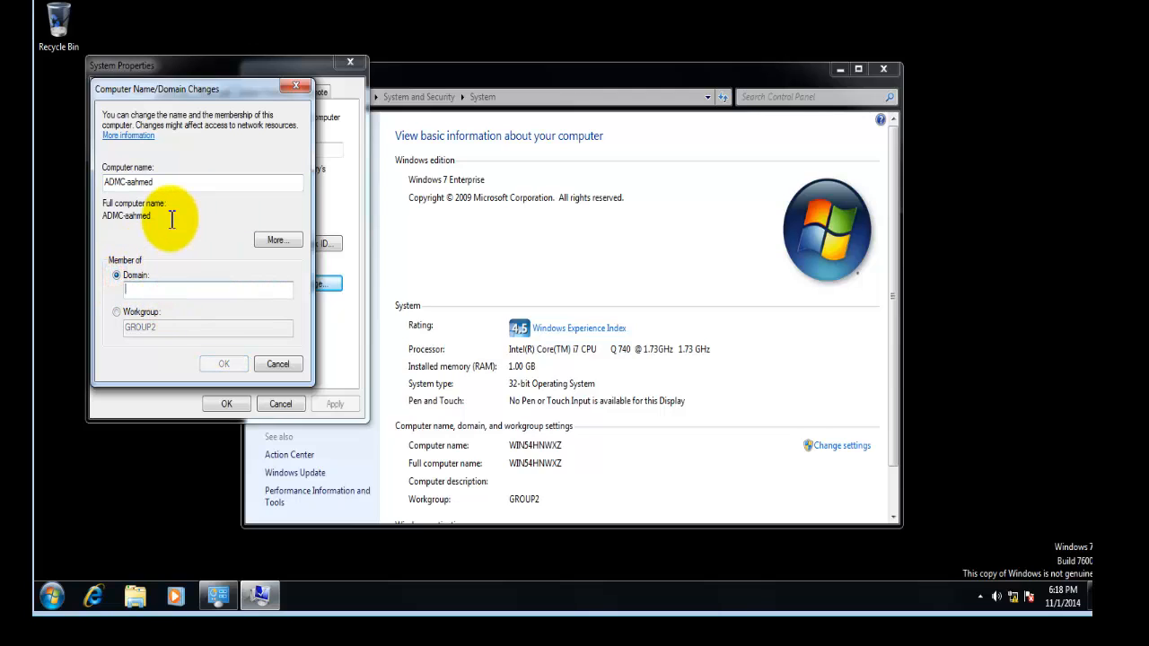
type("admc.edu")
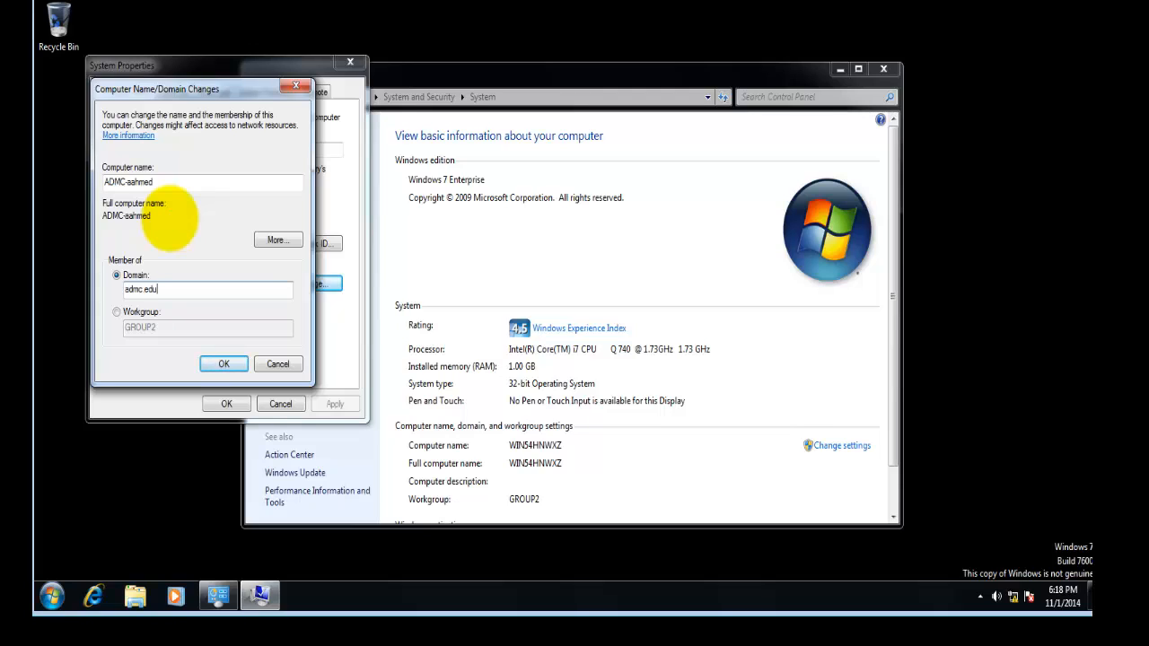
left_click(208, 364)
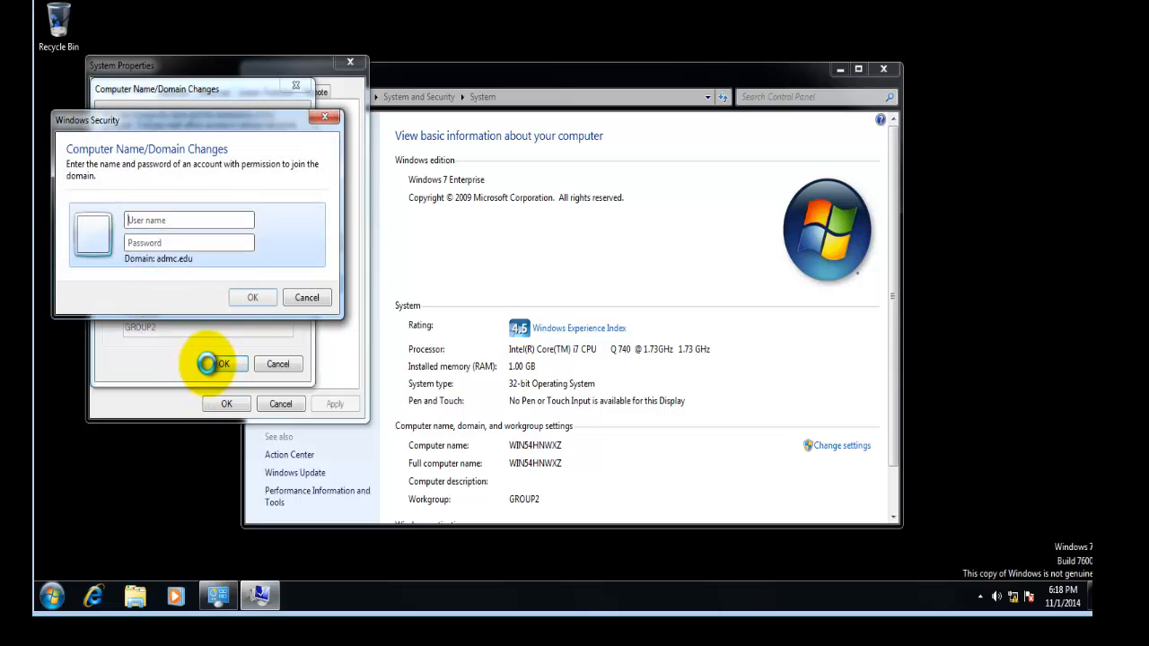
Enter the administrator user name and password to authorize joining the admc.edu domain.
left_click(222, 221)
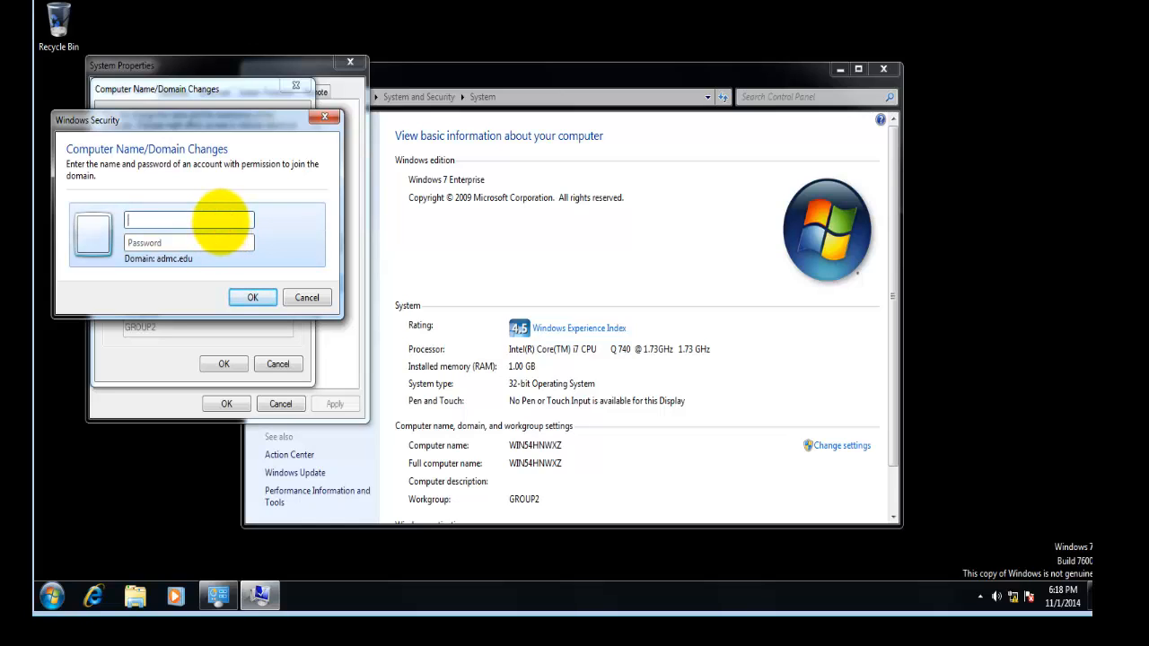
type("administrator")
key("Tab")
type("p")
left_click(245, 303)
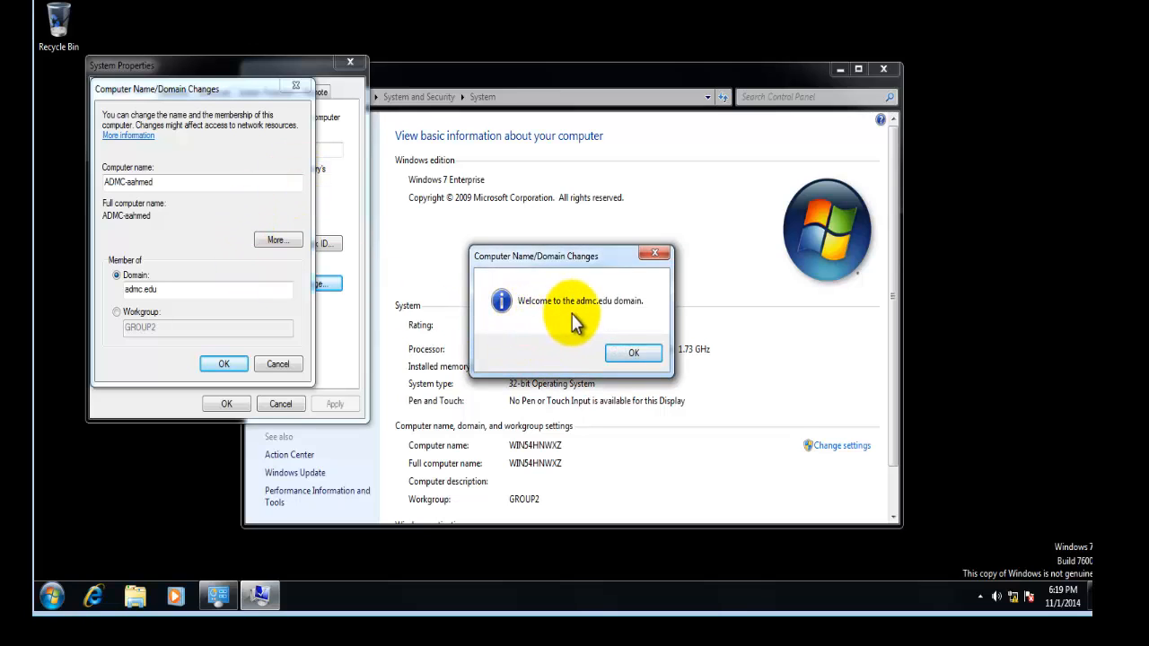
Acknowledge the domain welcome and restart notices, close System Properties, and restart Windows 7.
left_click(611, 359)
left_click(229, 364)
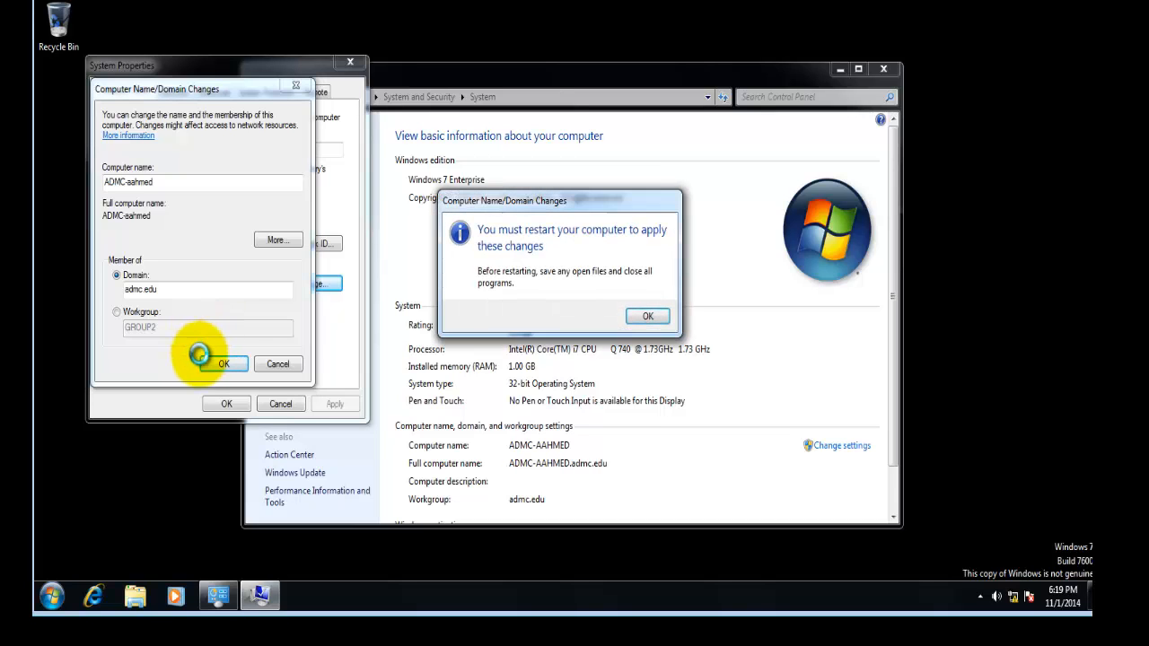
left_click(644, 316)
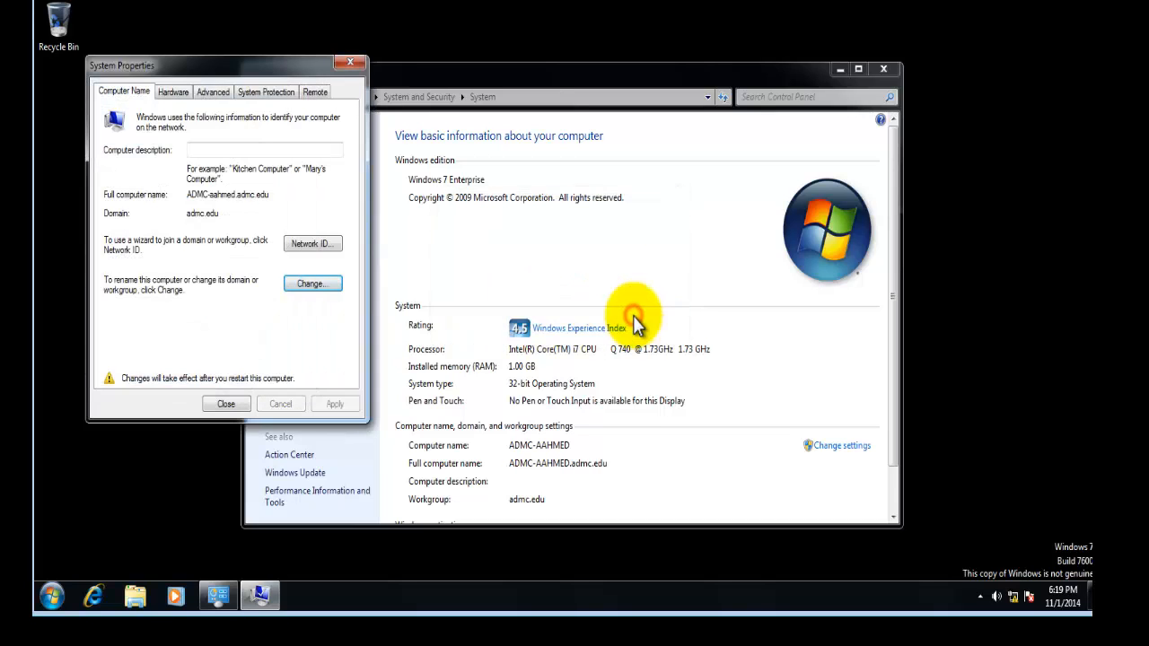
left_click(235, 404)
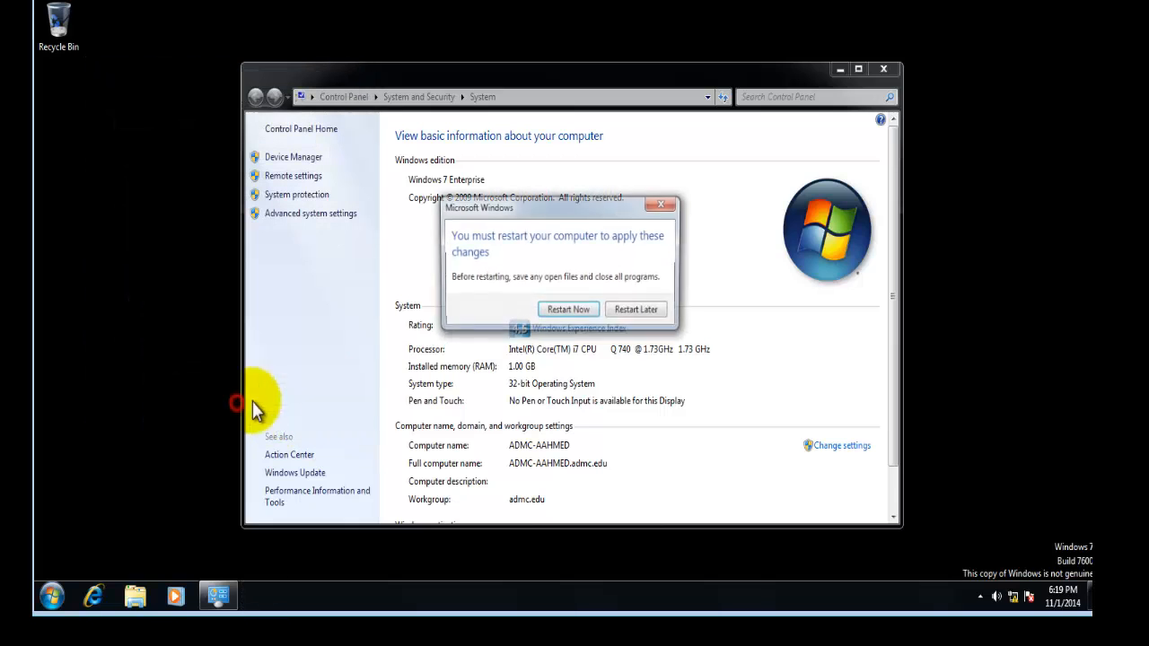
left_click(575, 314)
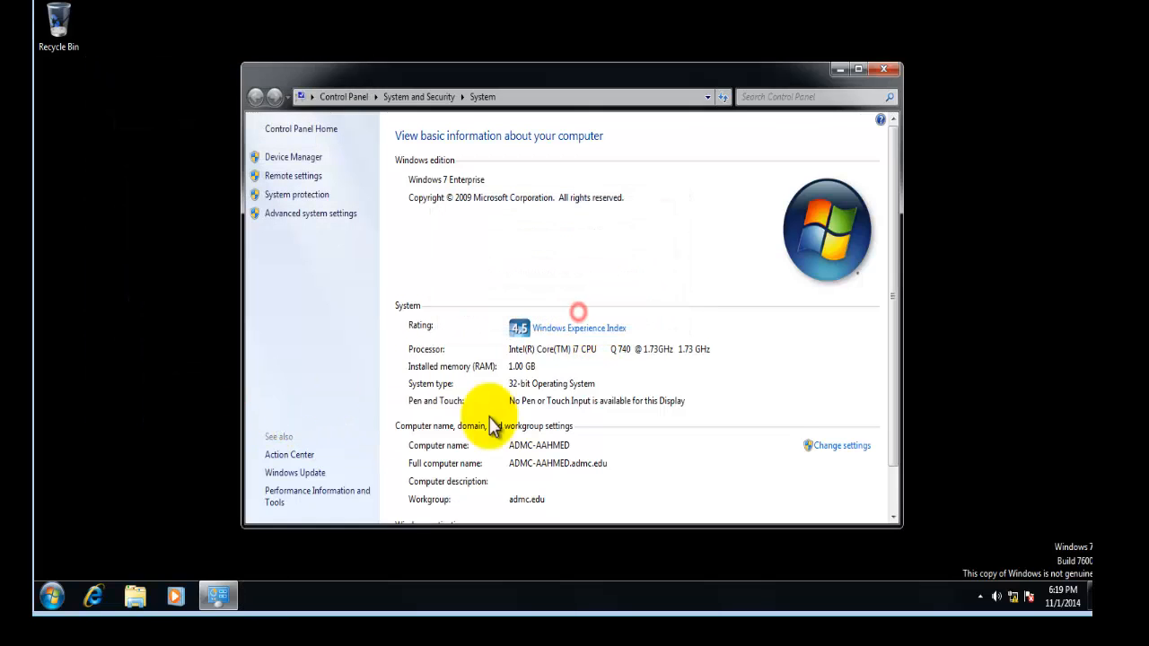
On the Server VM, open the Account tab of the user in Marketing Department > Users.
mouse_move(374, 598)
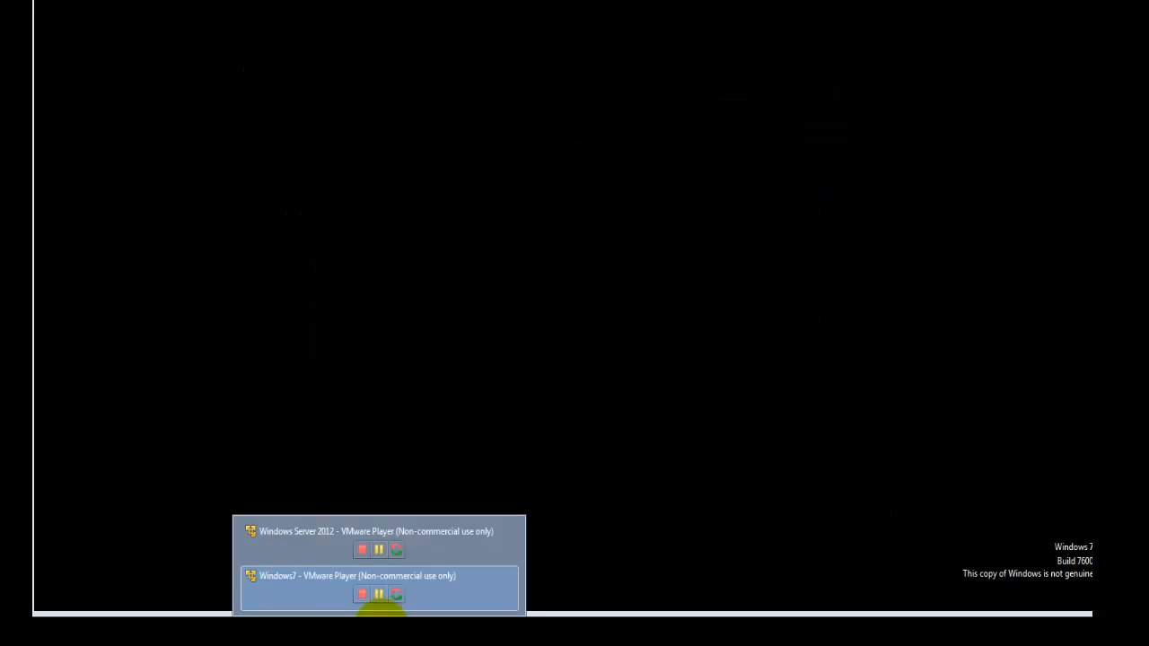
left_click(321, 552)
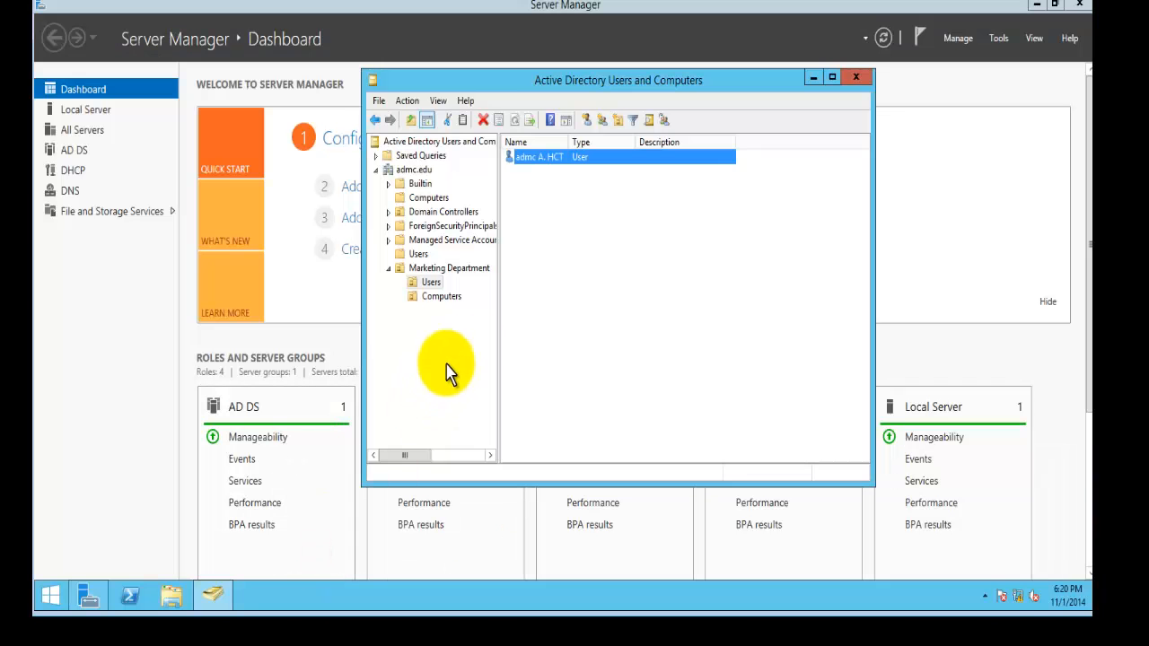
left_click(542, 327)
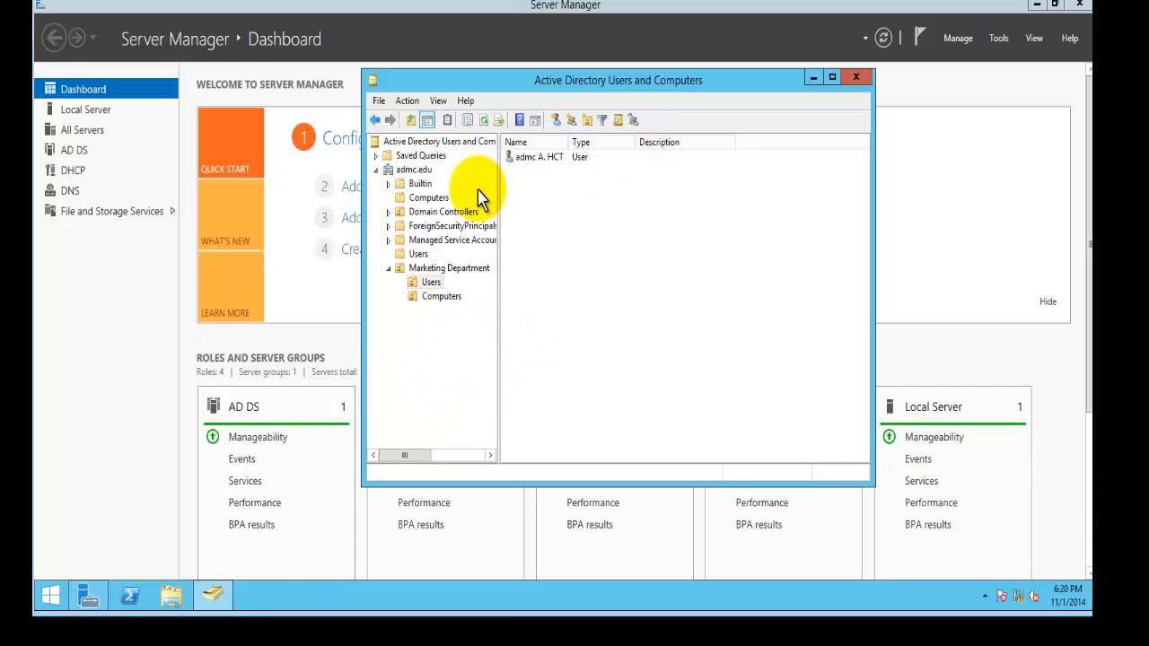
left_click_drag(542, 93, 501, 88)
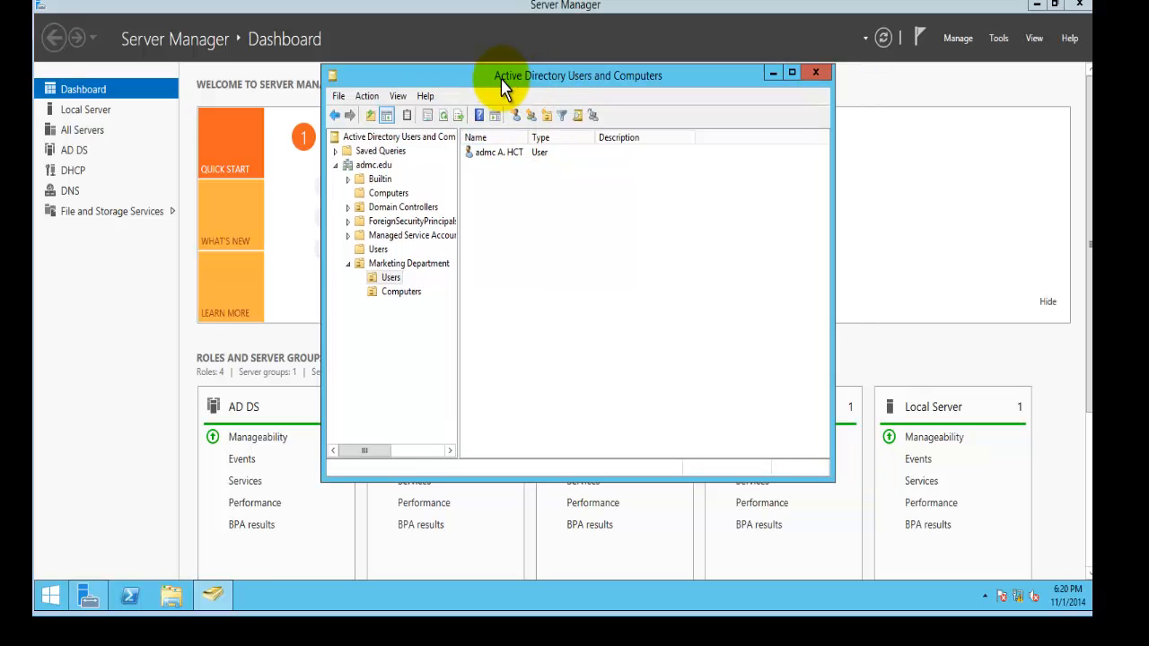
left_click(485, 157)
double_click(485, 157)
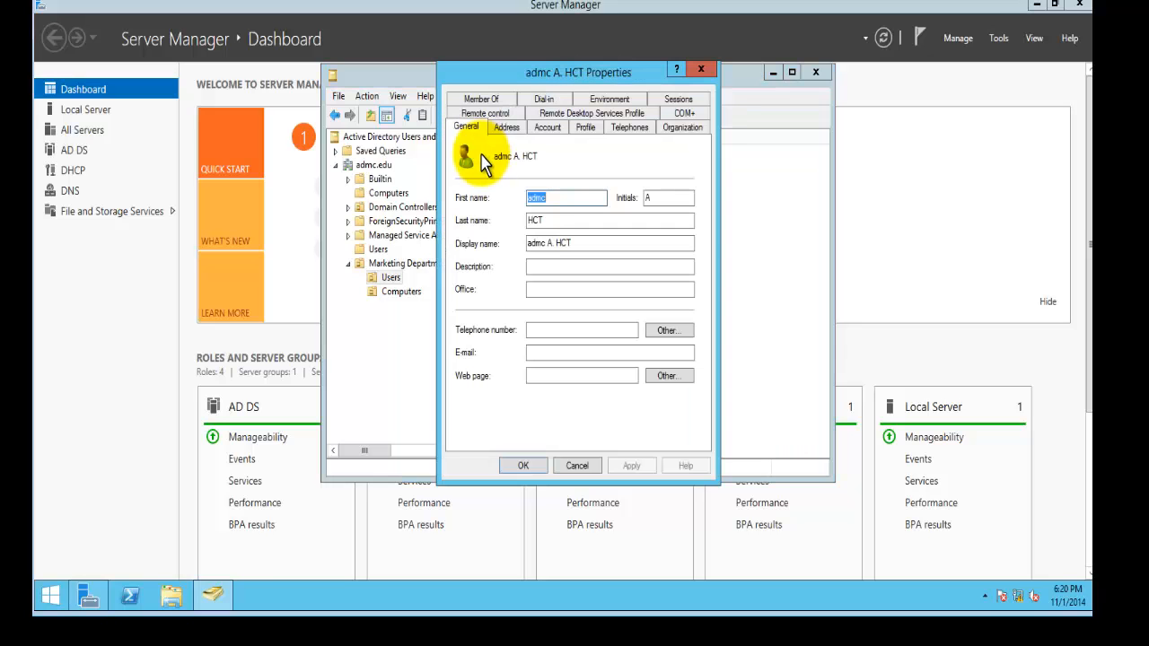
left_click(544, 130)
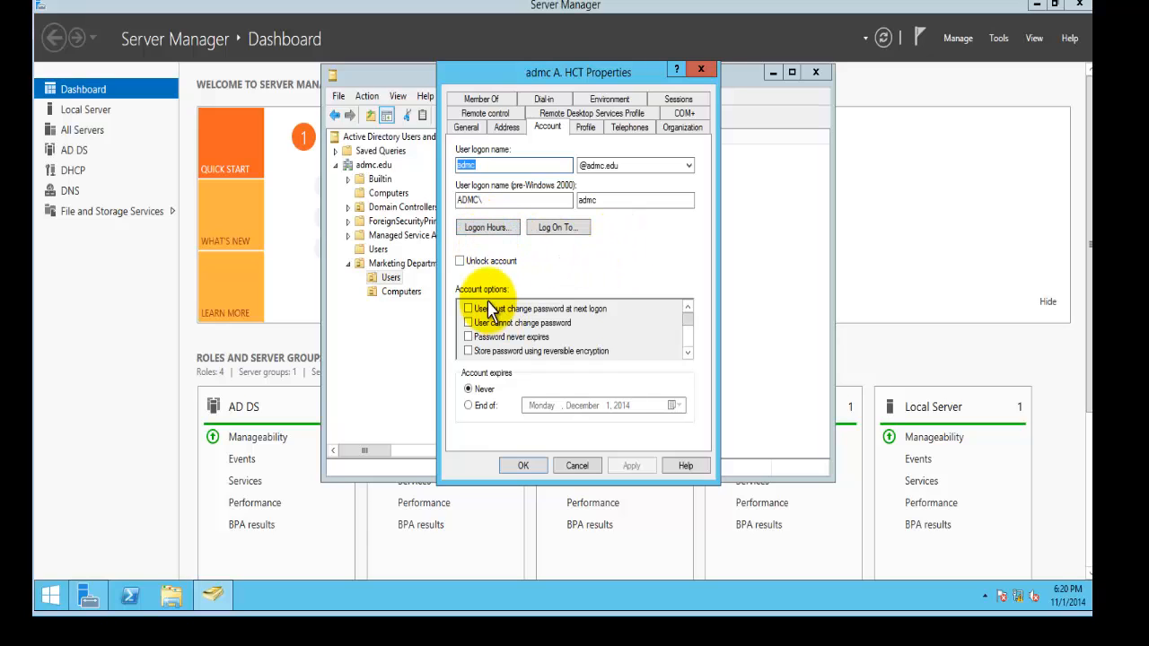
Permit logon only 6:00 AM–9:00 PM Sunday to Saturday, deny all other hours, and save.
left_click(499, 230)
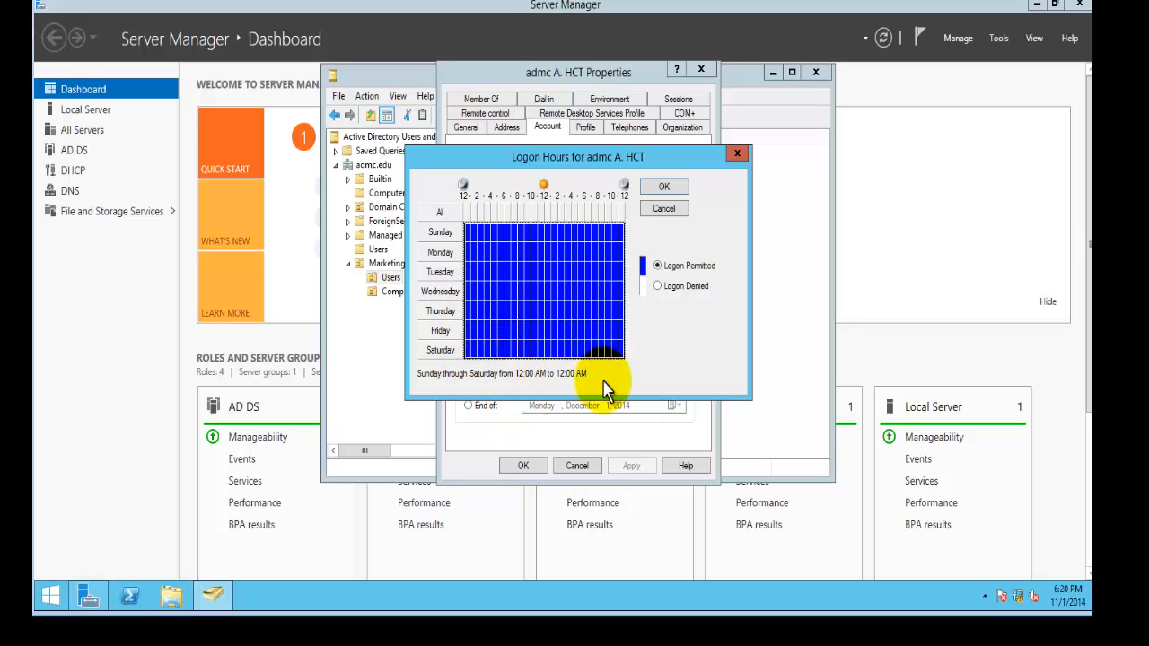
left_click(657, 285)
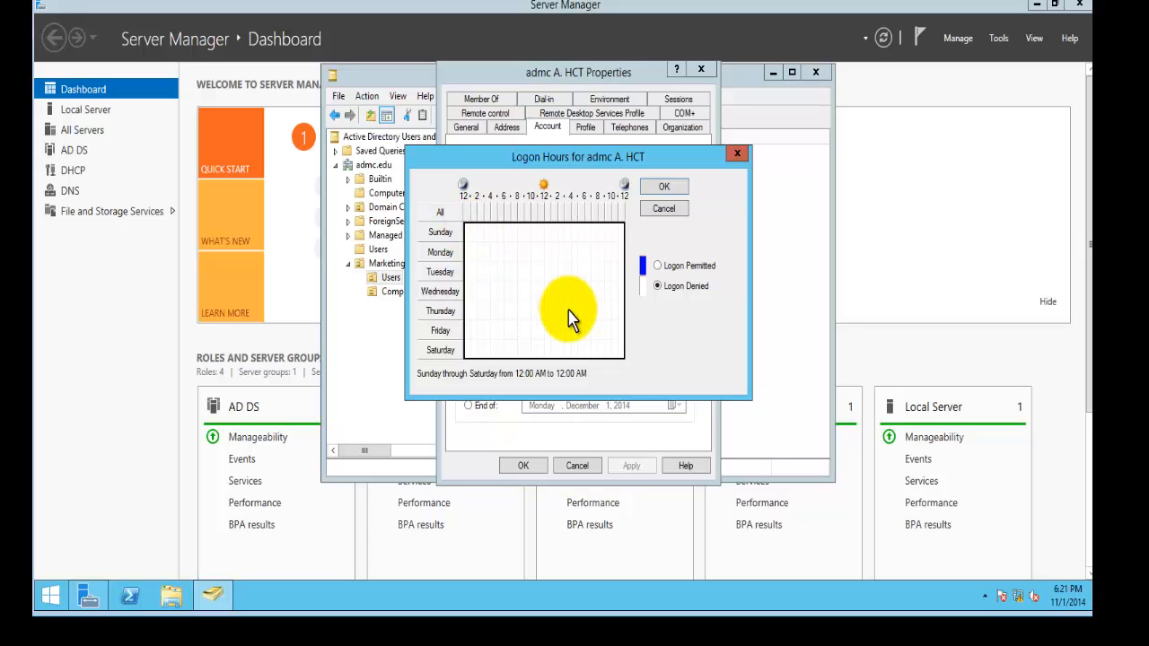
left_click(507, 229)
left_click_drag(507, 230, 602, 347)
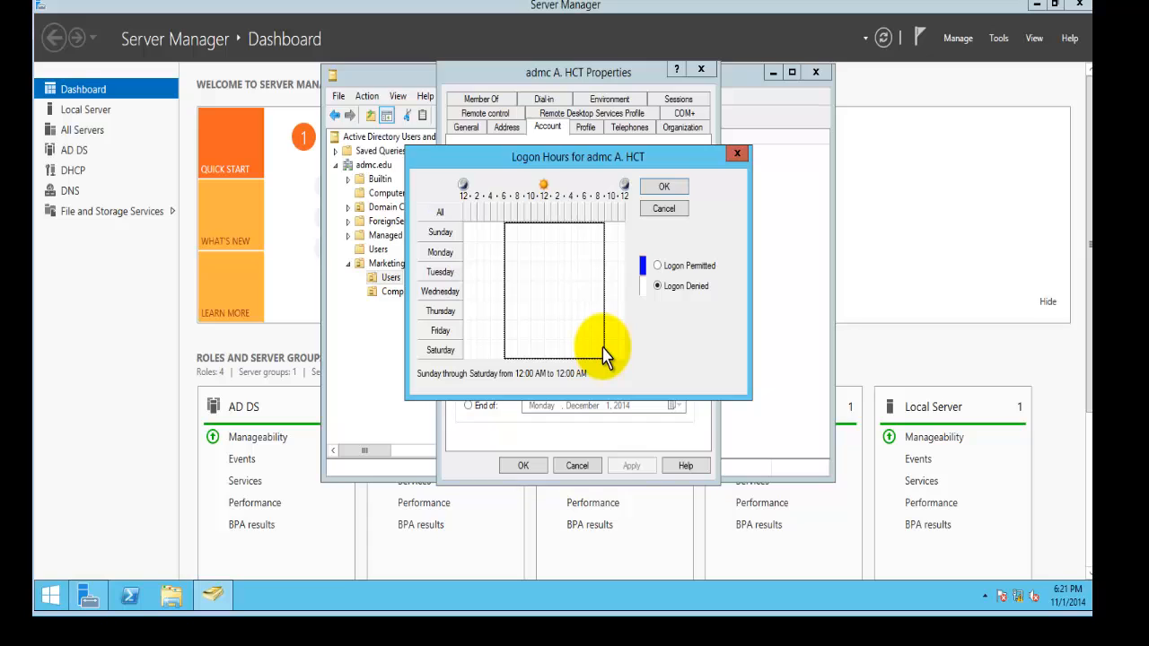
left_click_drag(603, 356, 603, 354)
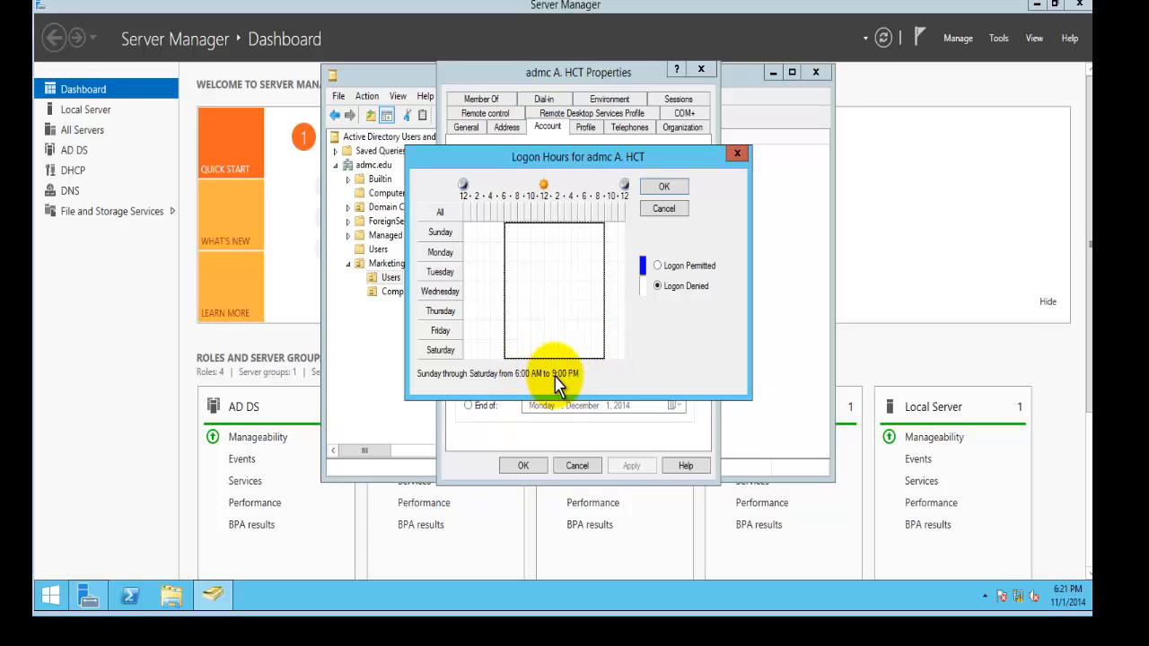
left_click(658, 267)
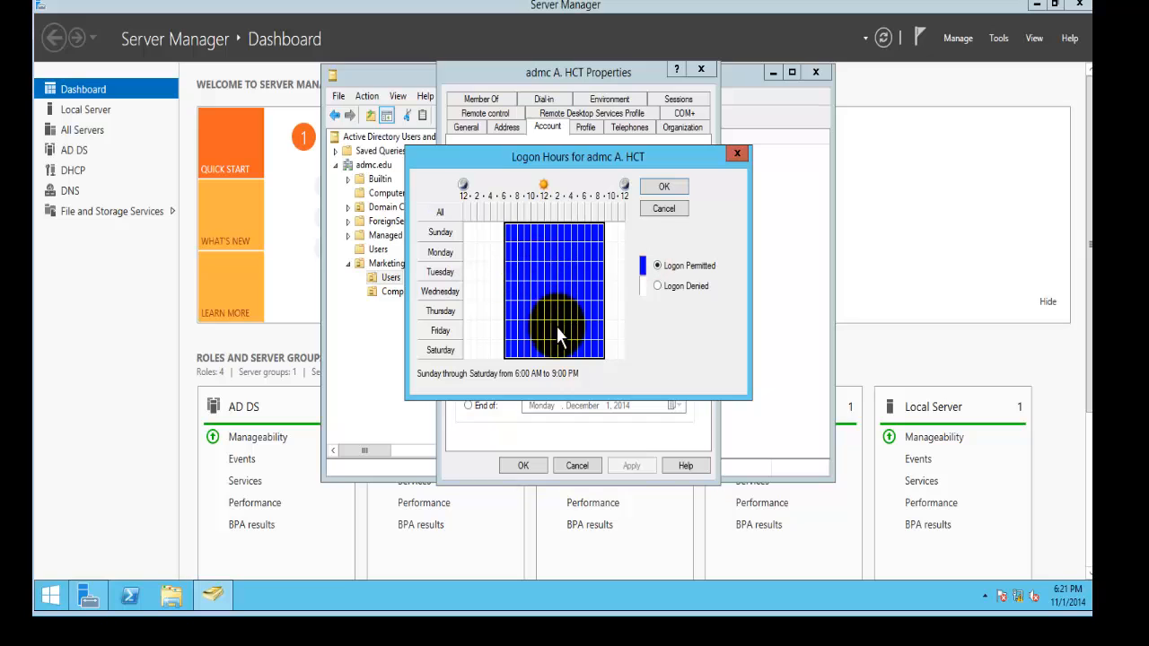
left_click(658, 190)
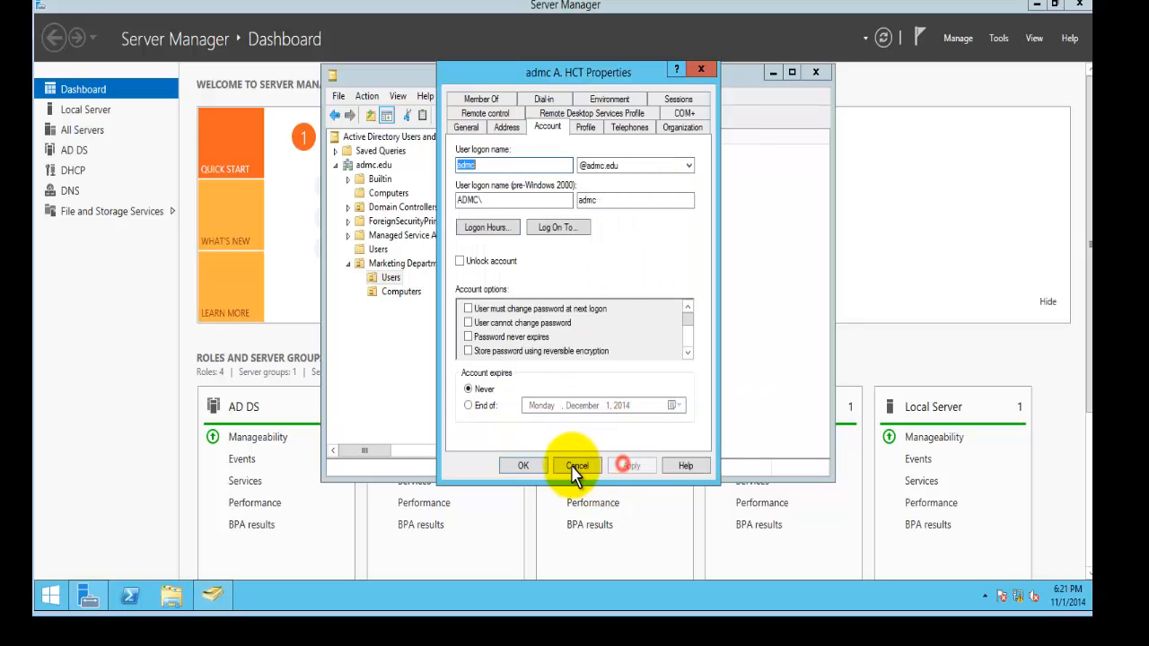
left_click(533, 466)
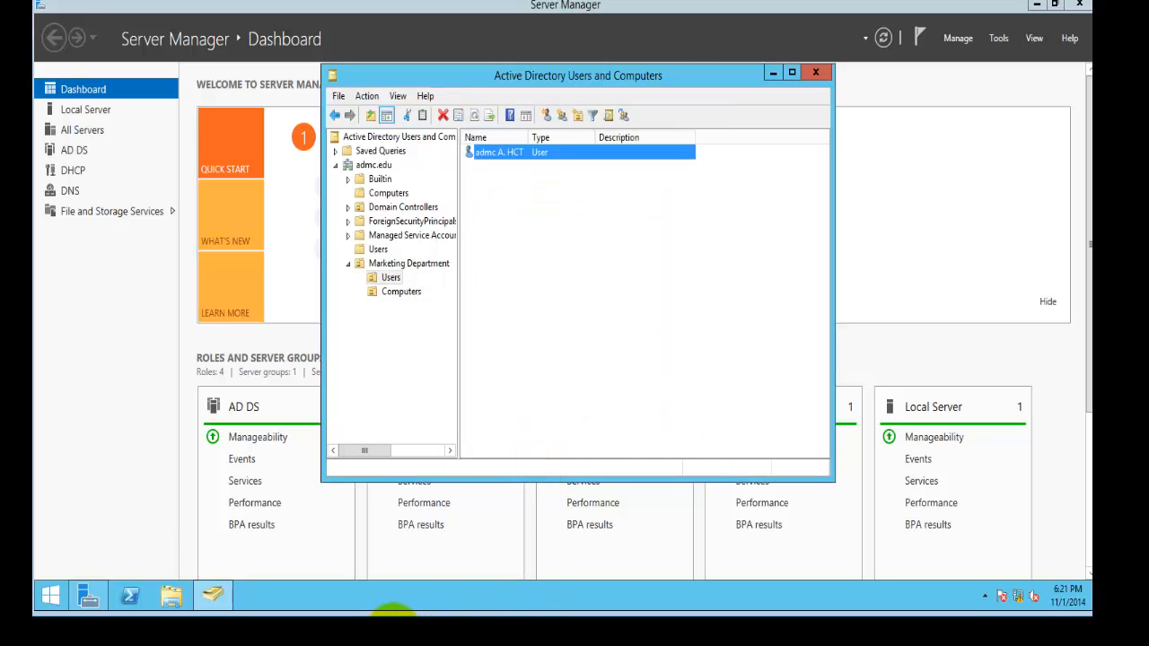
On the Windows 7 VM, attempt to log on as the domain user with their password.
mouse_move(386, 600)
left_click(332, 584)
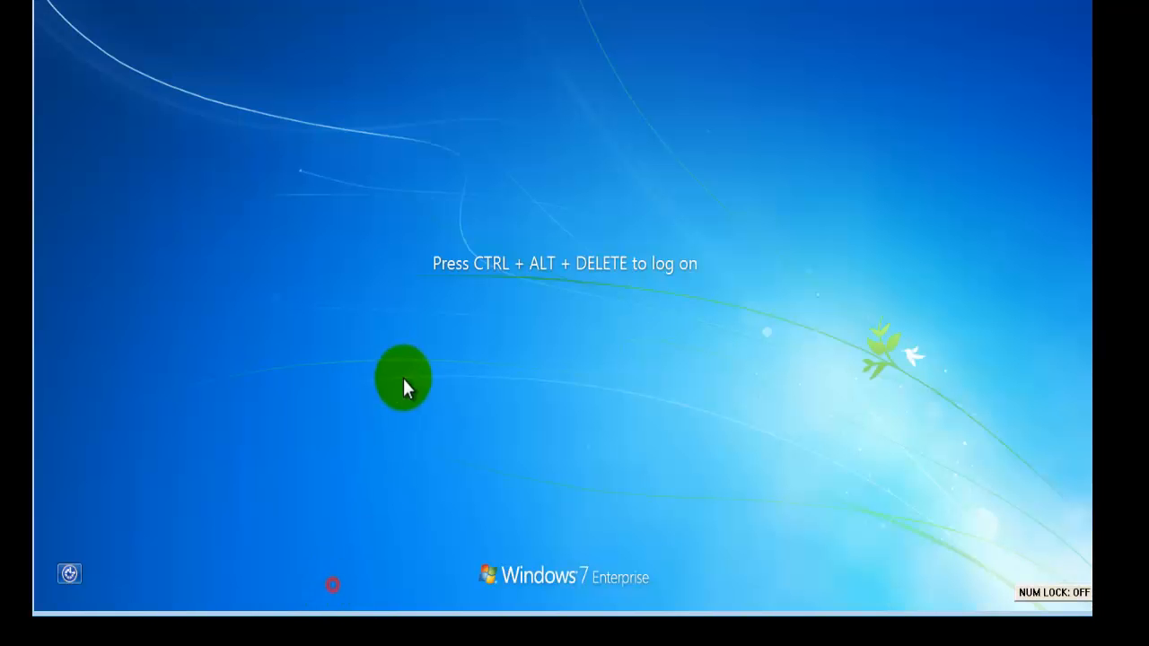
key("ctrl+alt+Delete")
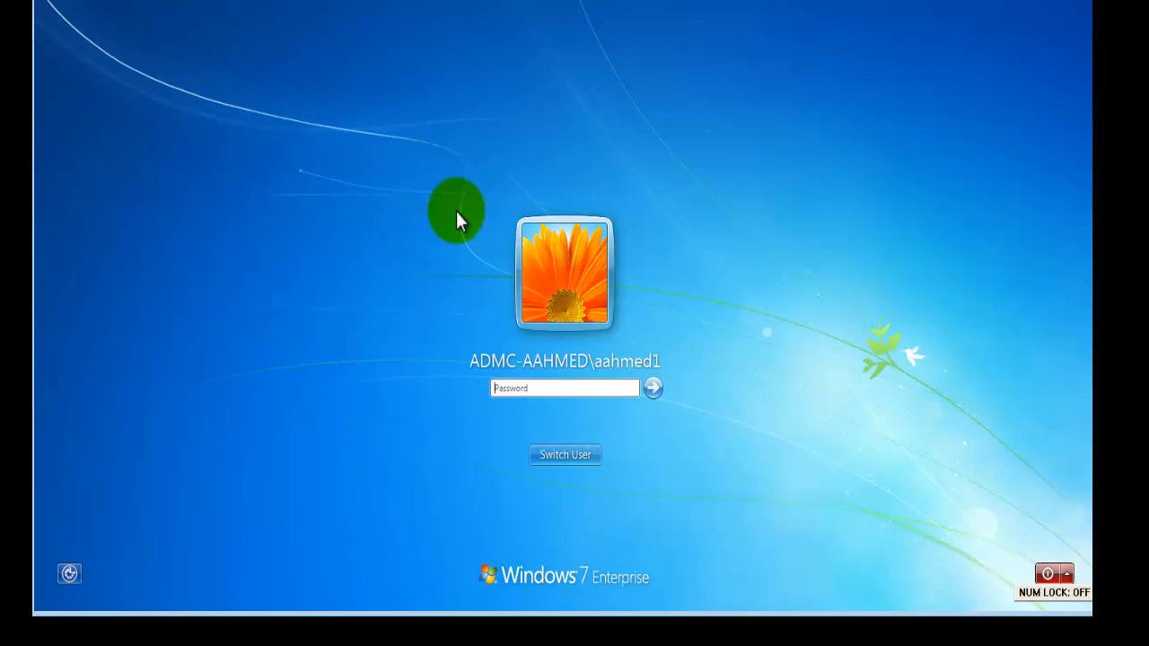
left_click(566, 454)
left_click(625, 352)
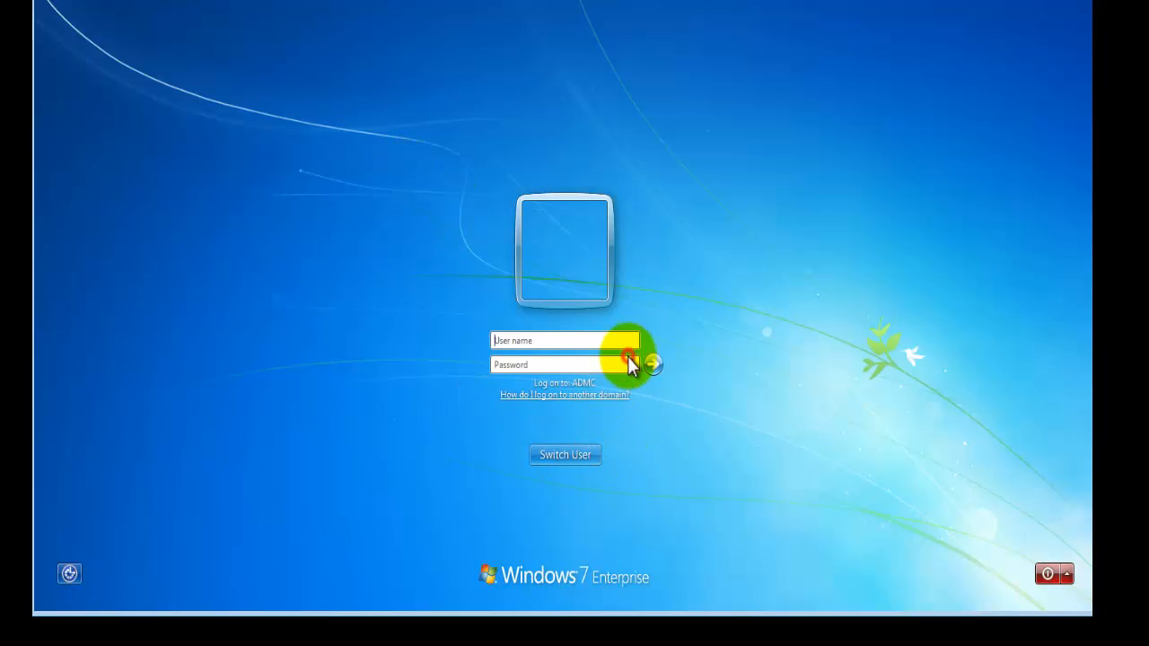
left_click(563, 339)
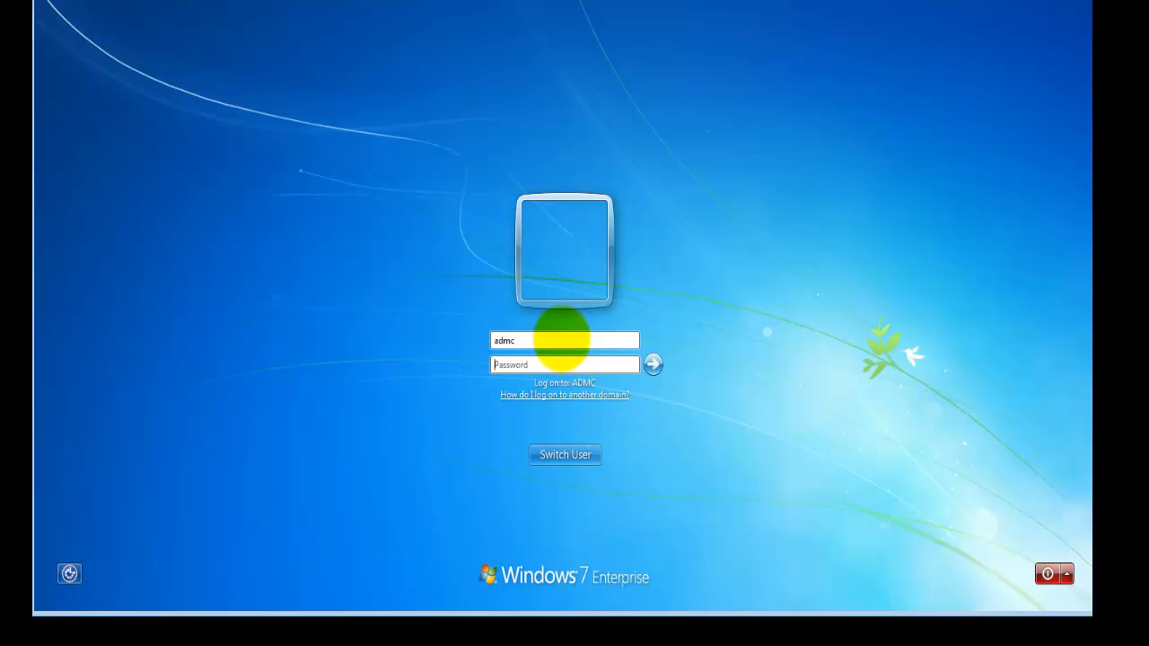
key("Tab")
type("•")
key("Return")
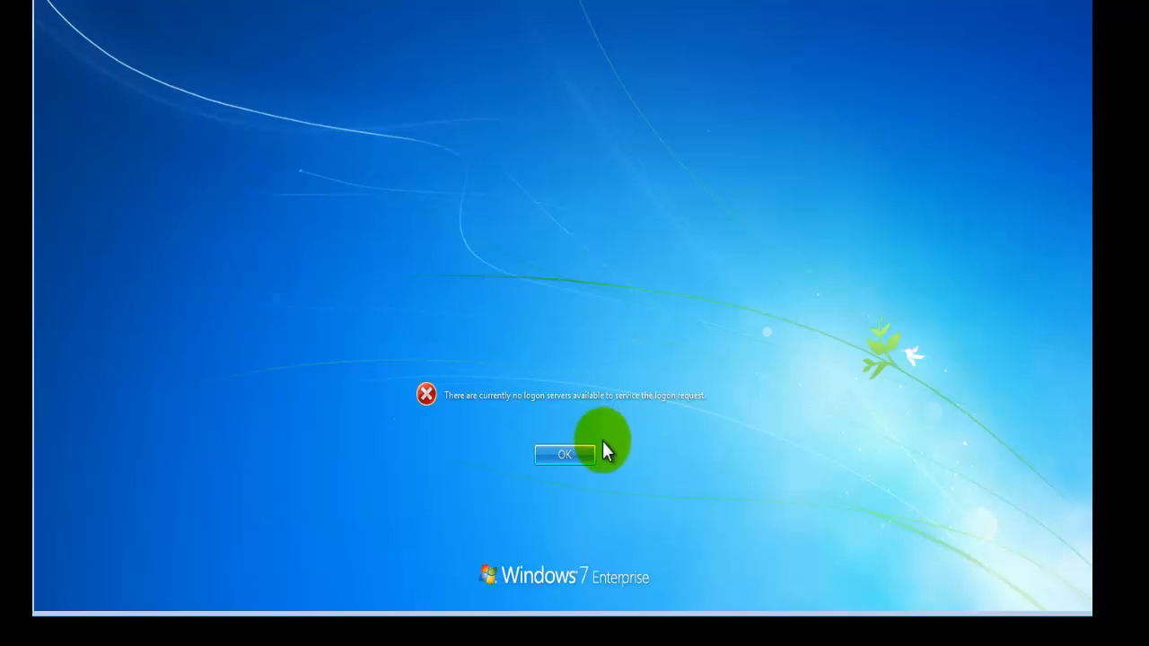
Dismiss the no-logon-servers error, retry the logon, and dismiss the same error again.
left_click(579, 454)
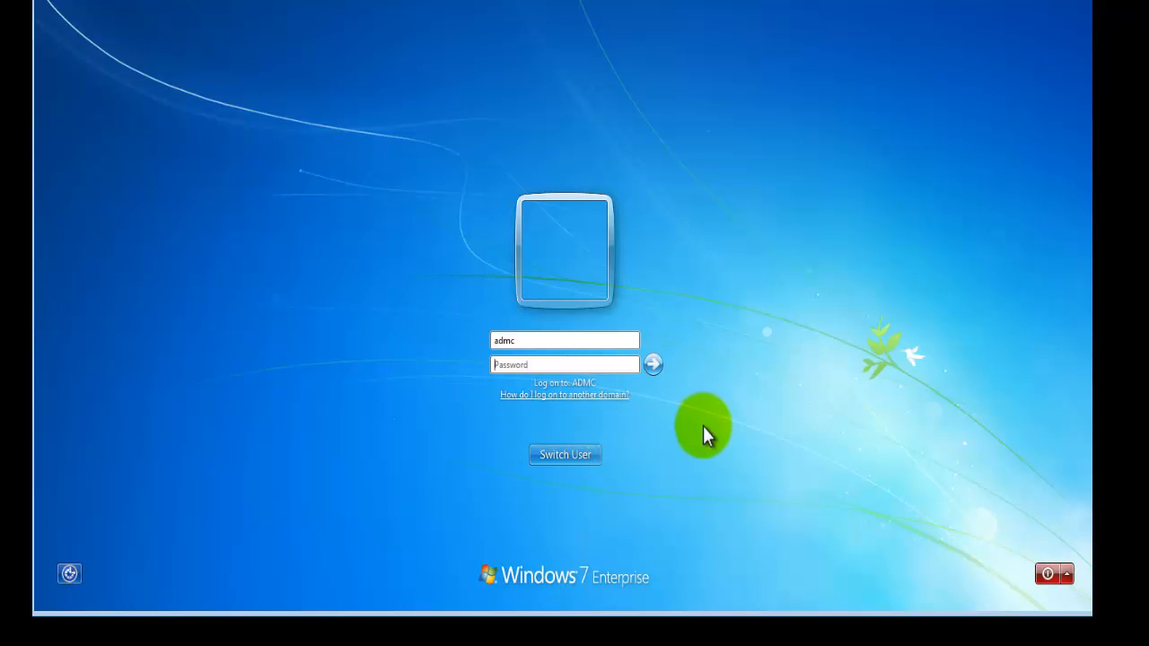
left_click(527, 364)
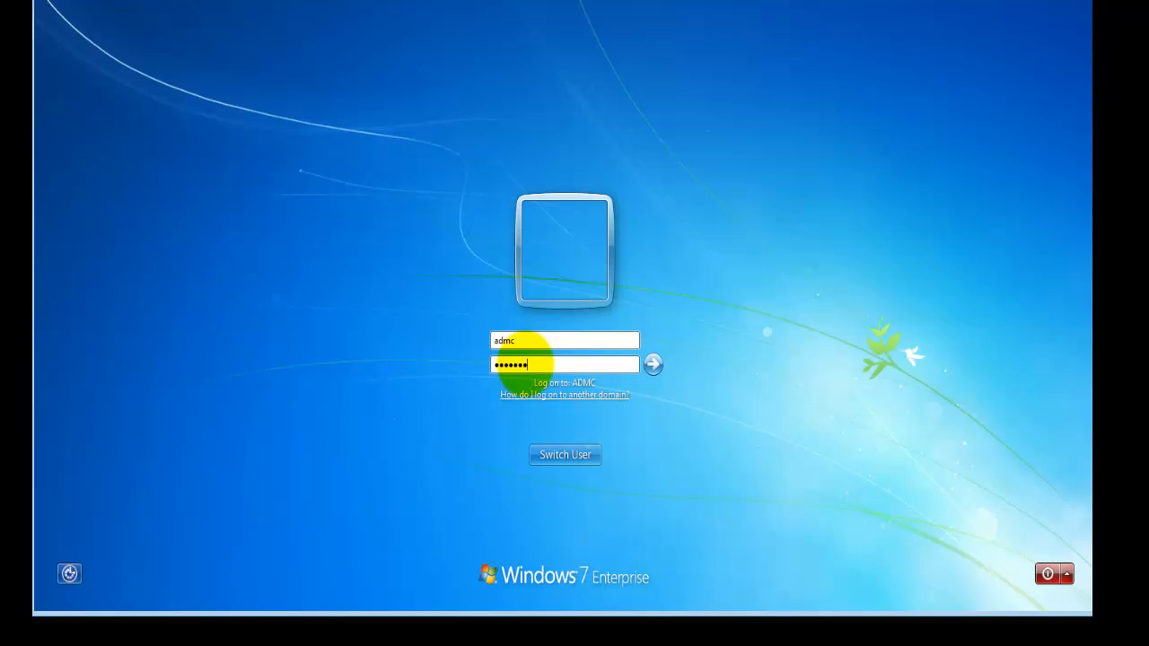
key("Return")
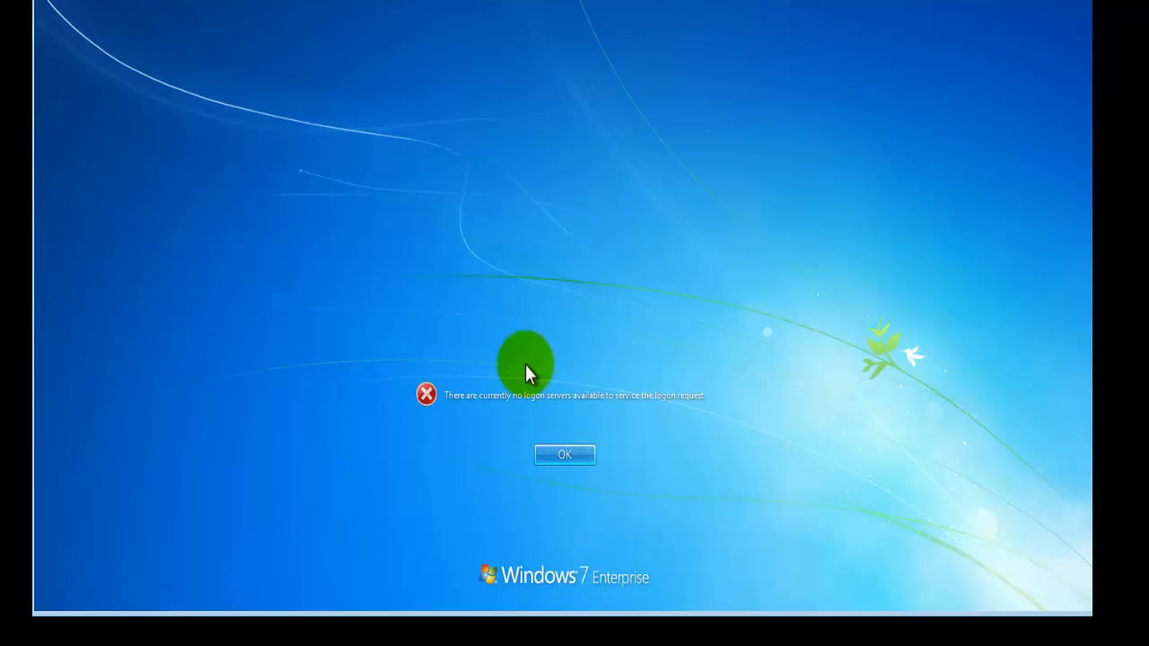
left_click(576, 454)
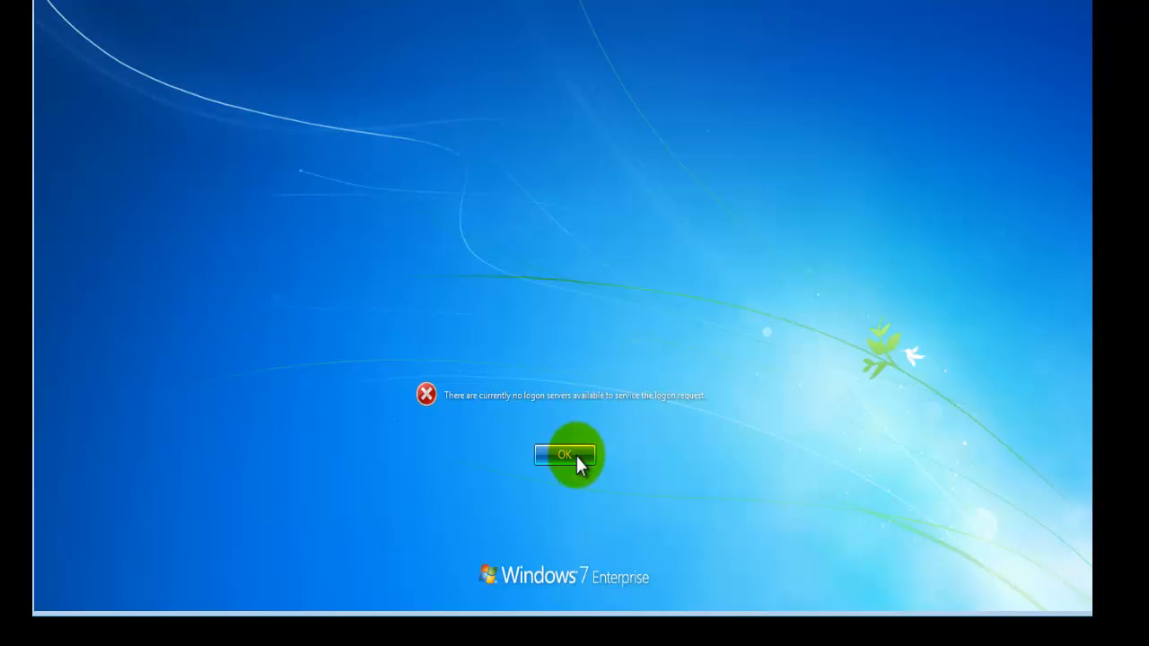
Open the virtual machine settings, then bring the Windows Server 2012 VM forward.
left_click(824, 377)
left_click(72, 1)
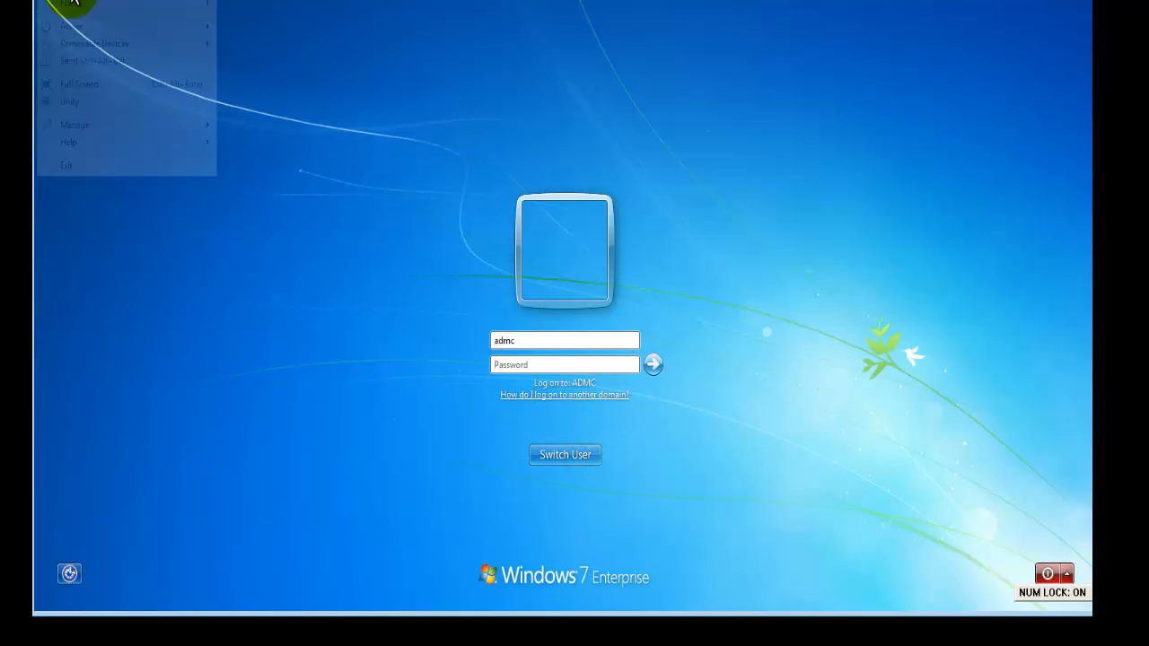
mouse_move(90, 127)
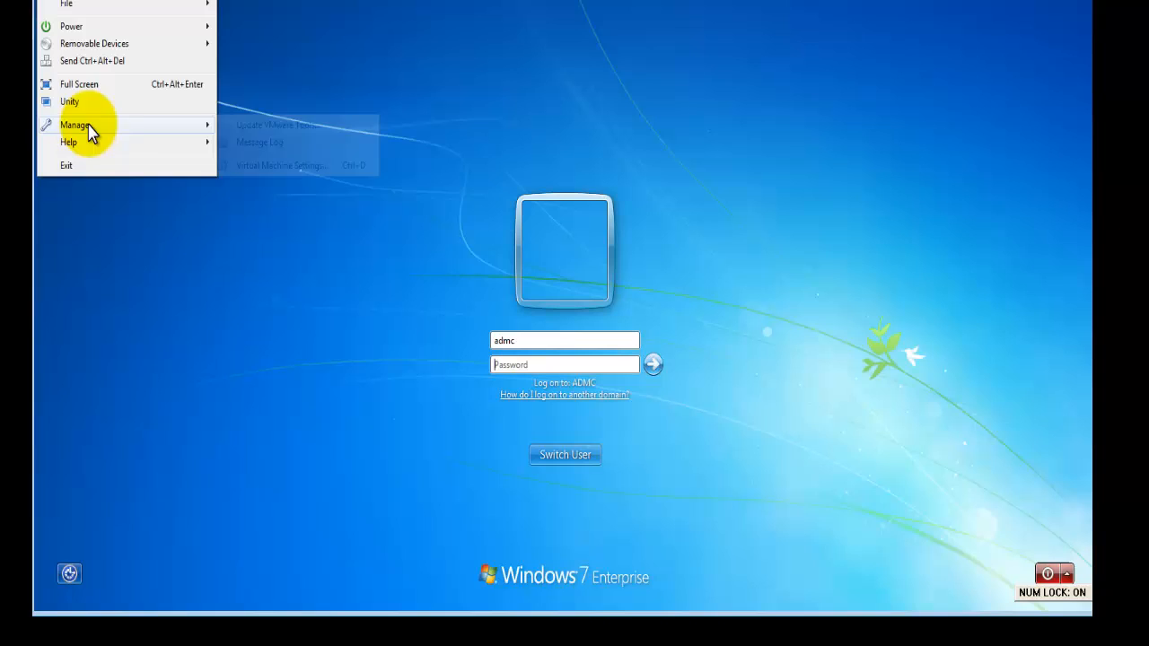
left_click(320, 164)
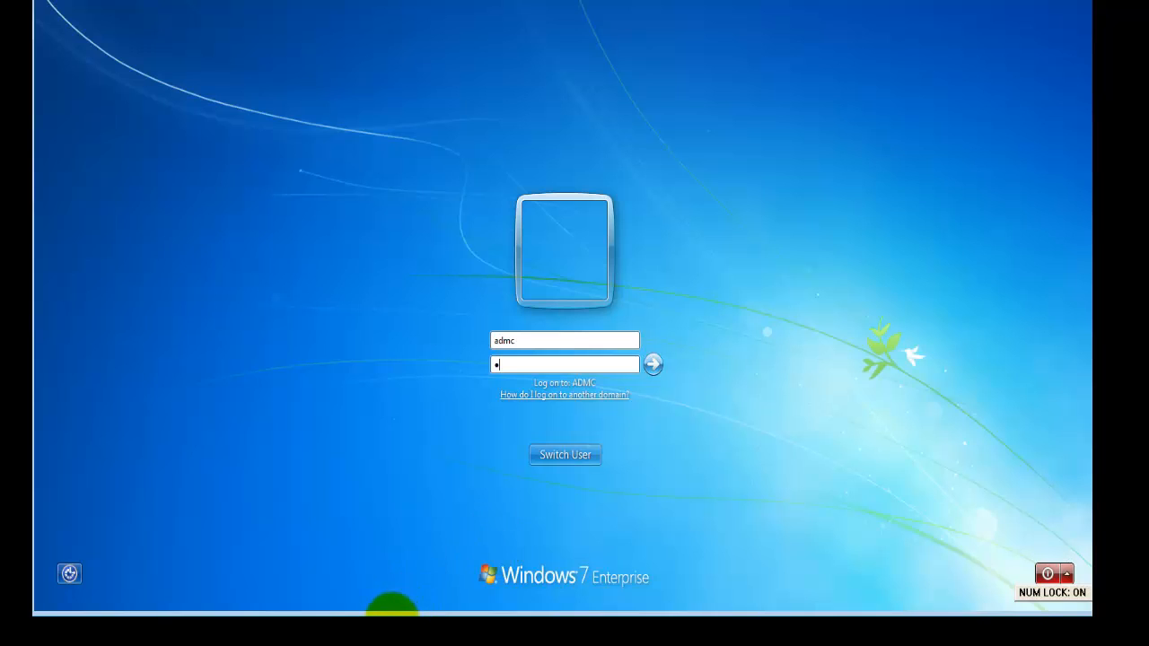
mouse_move(372, 616)
left_click(326, 547)
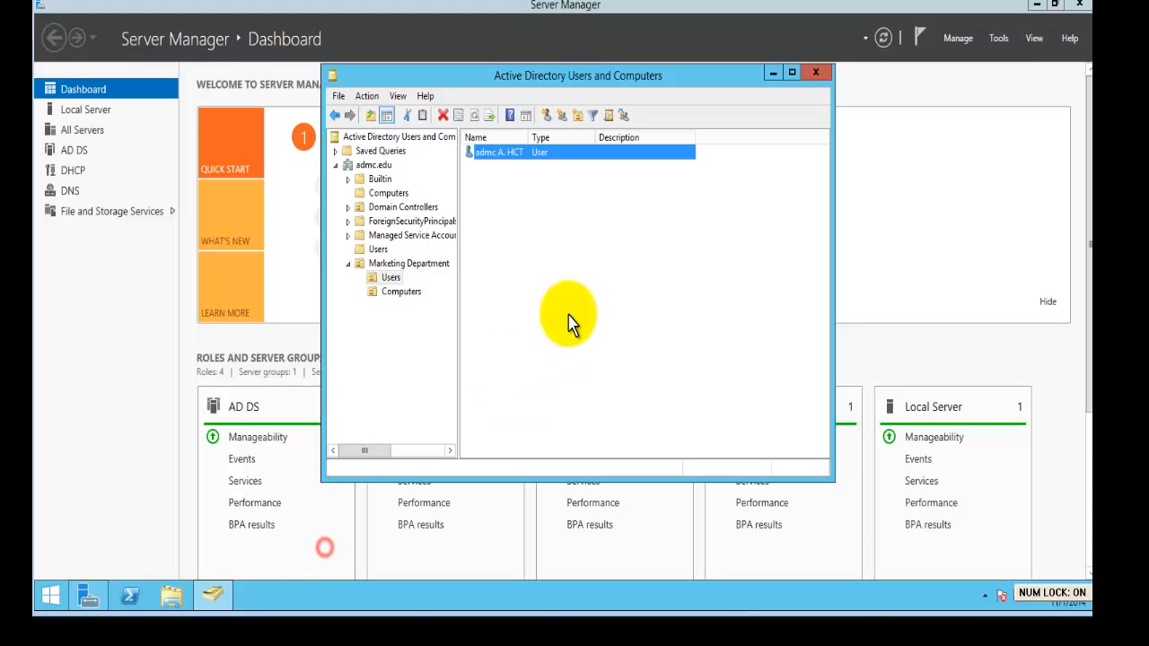
Review the domain user's Account tab, close Properties and ADUC, and return to Windows 7.
double_click(514, 155)
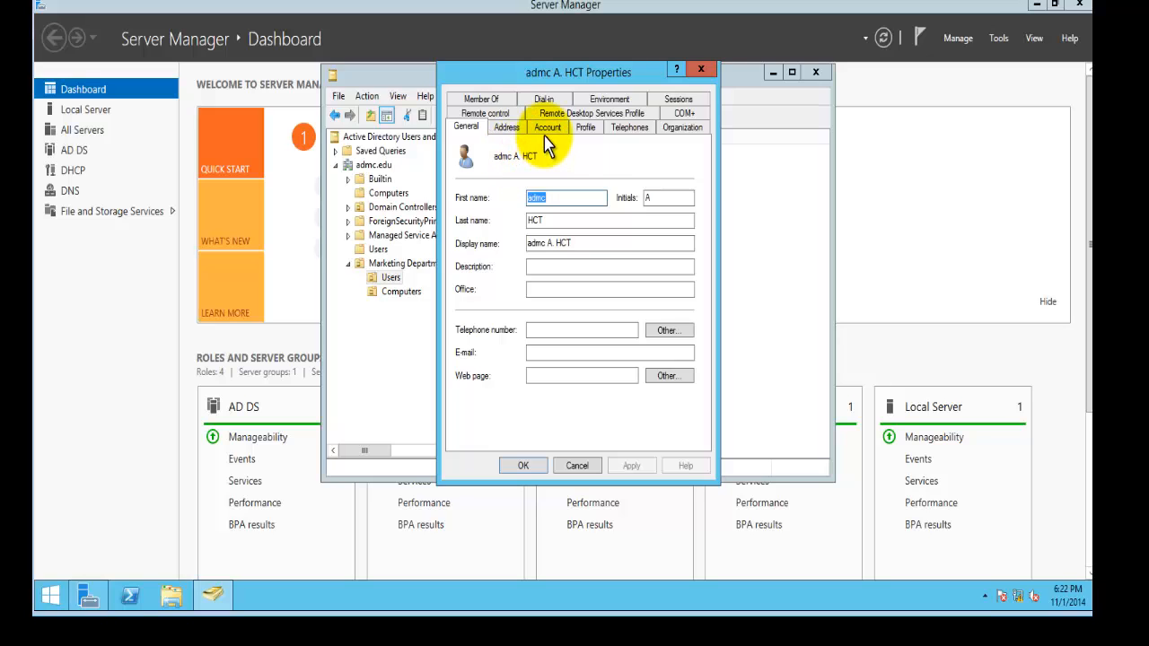
left_click(545, 130)
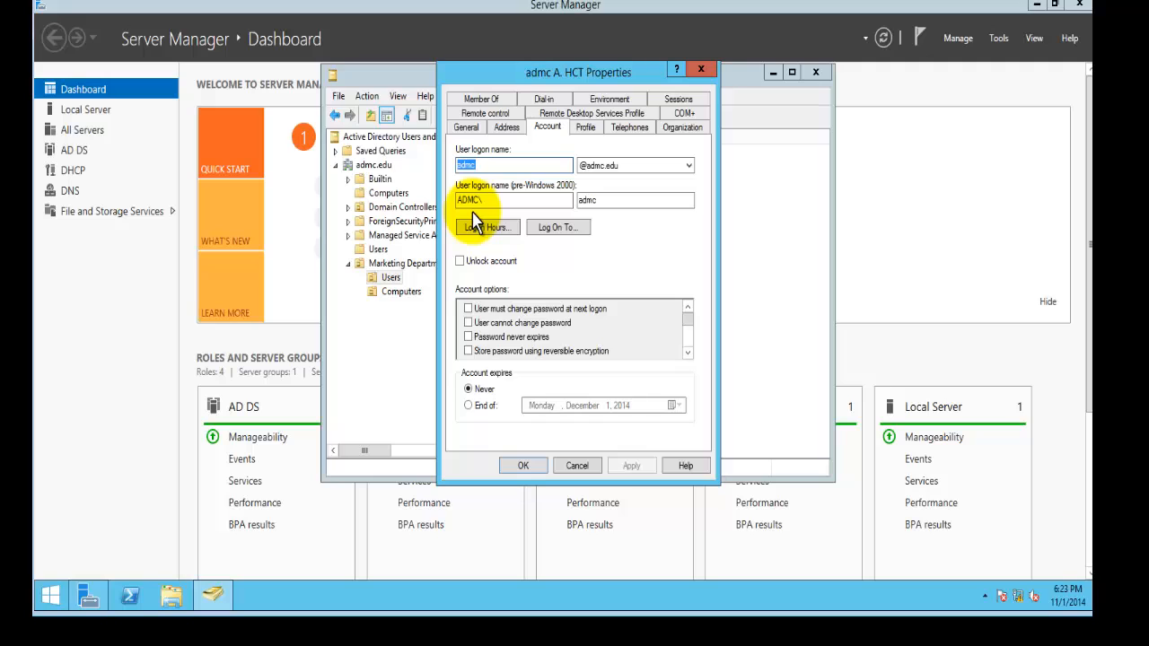
left_click(704, 72)
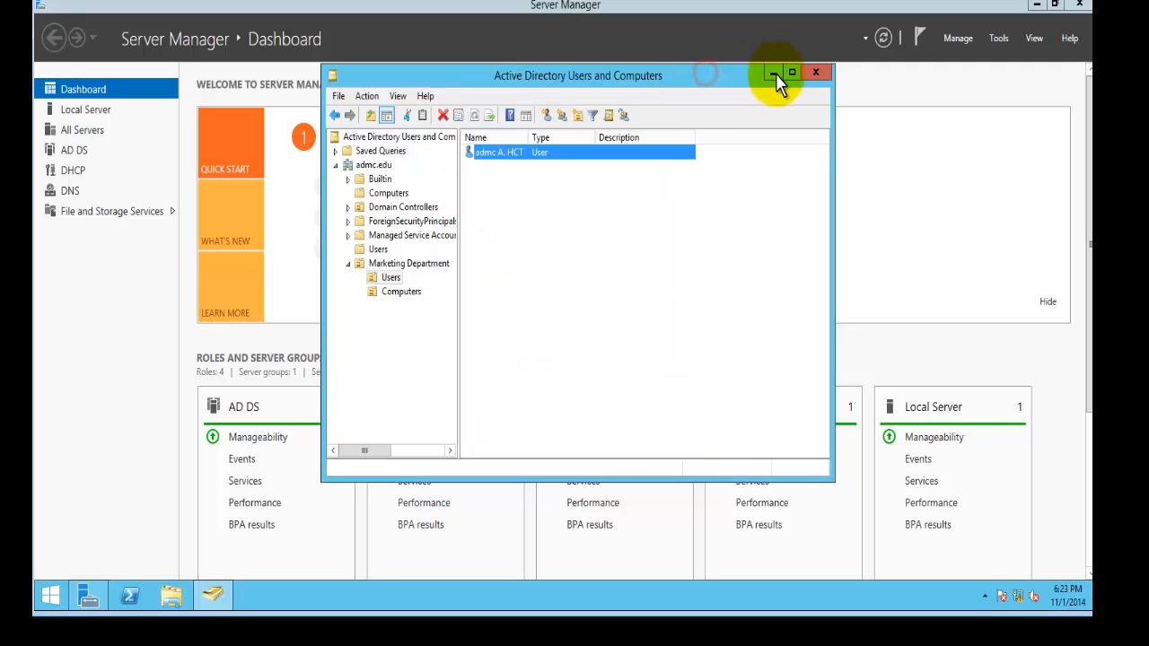
left_click(810, 73)
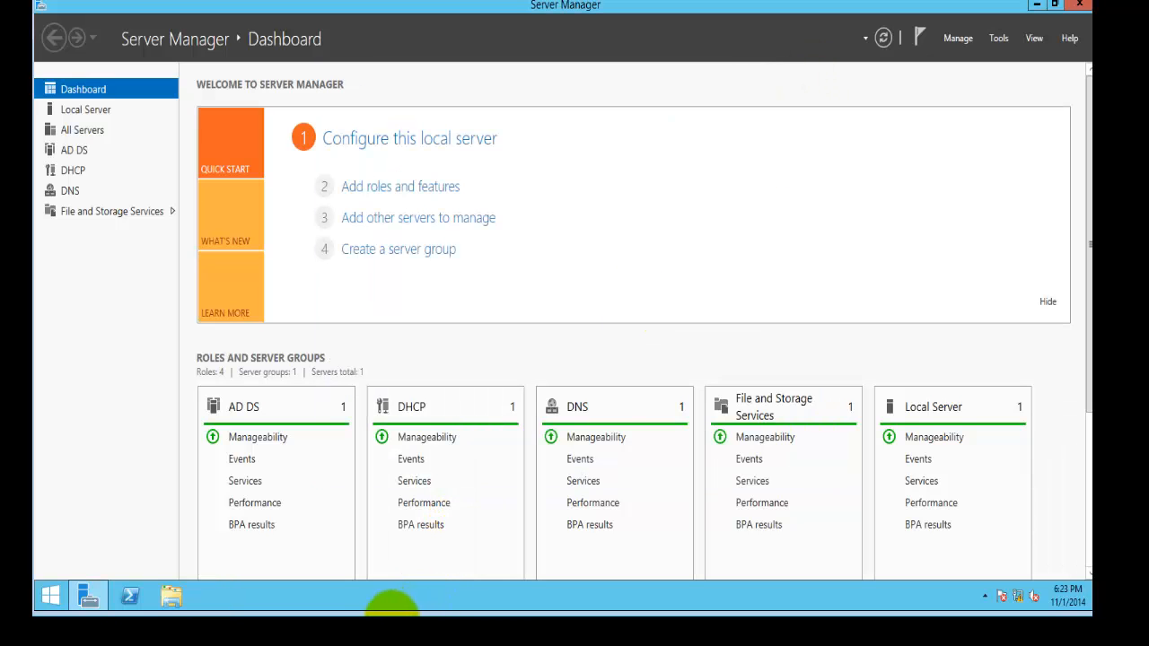
mouse_move(386, 601)
left_click(336, 584)
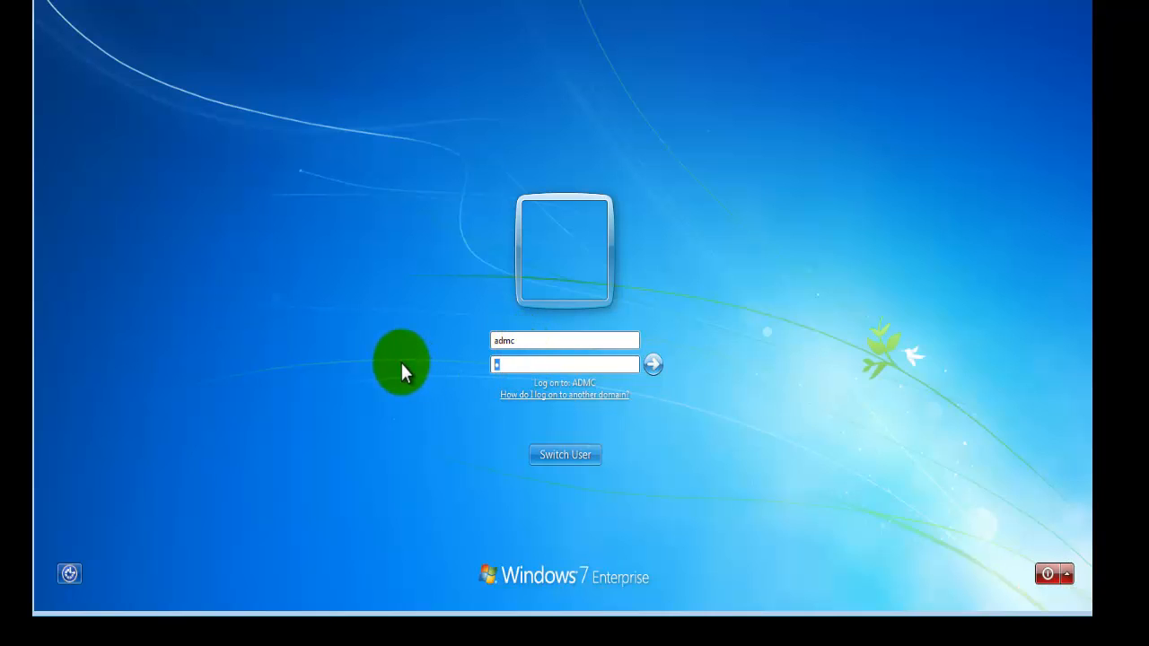
Log on to Windows 7, see only address 169.254.104.191 via ipconfig, and switch to the server.
type("a")
key("Return")
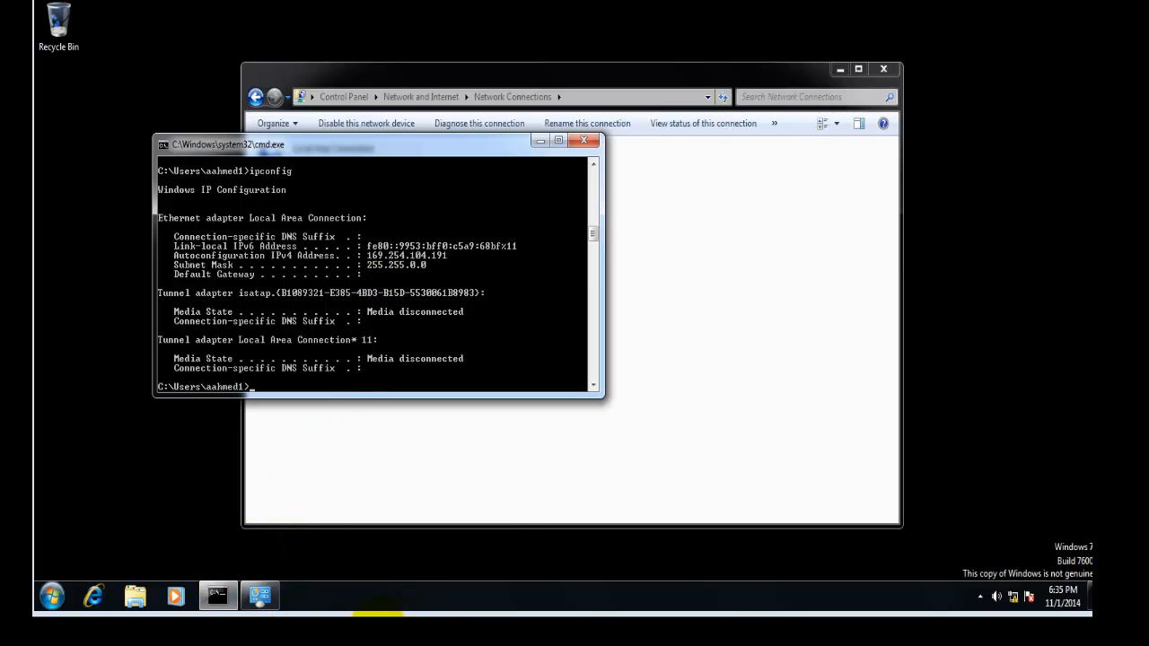
mouse_move(378, 631)
left_click(317, 590)
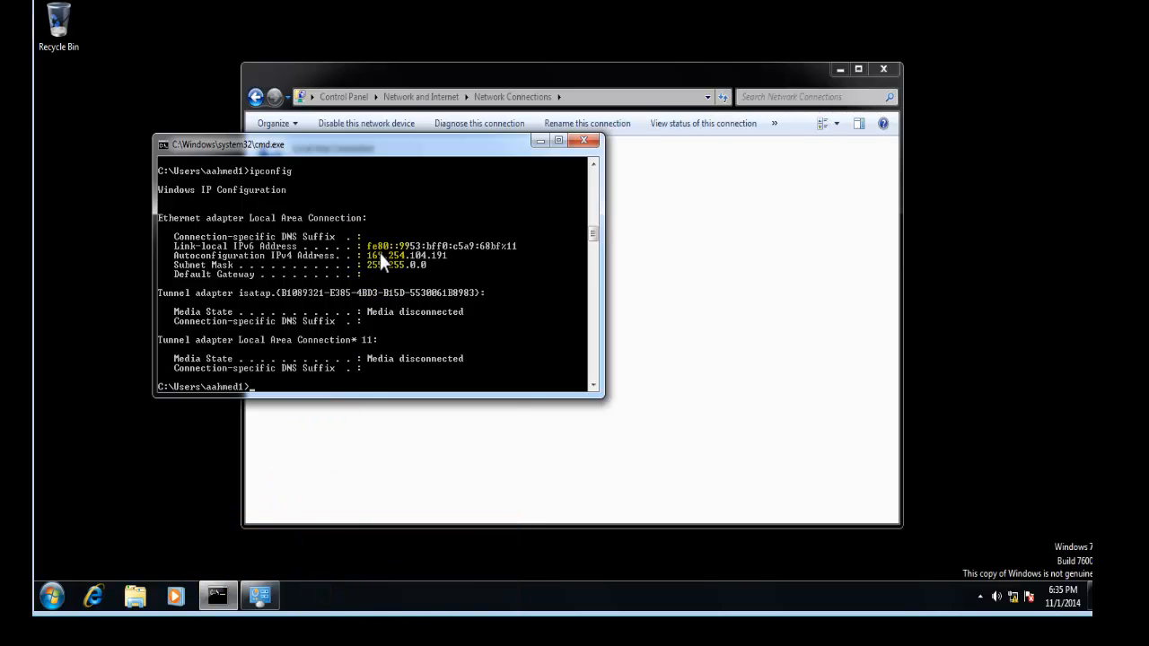
mouse_move(370, 613)
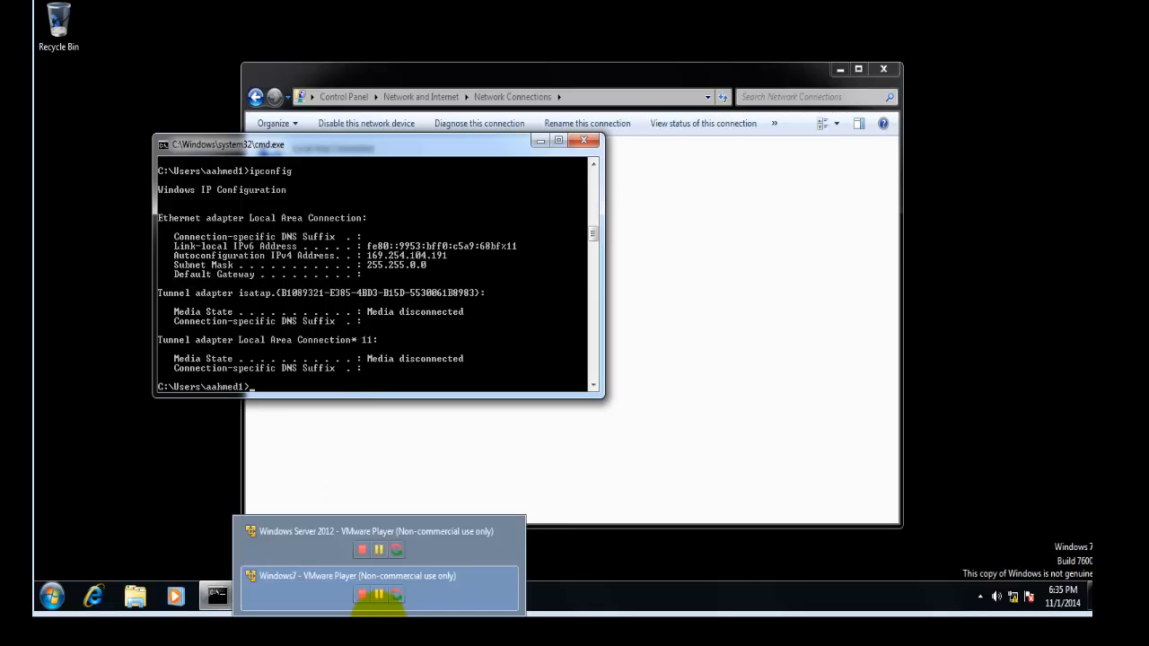
left_click(327, 549)
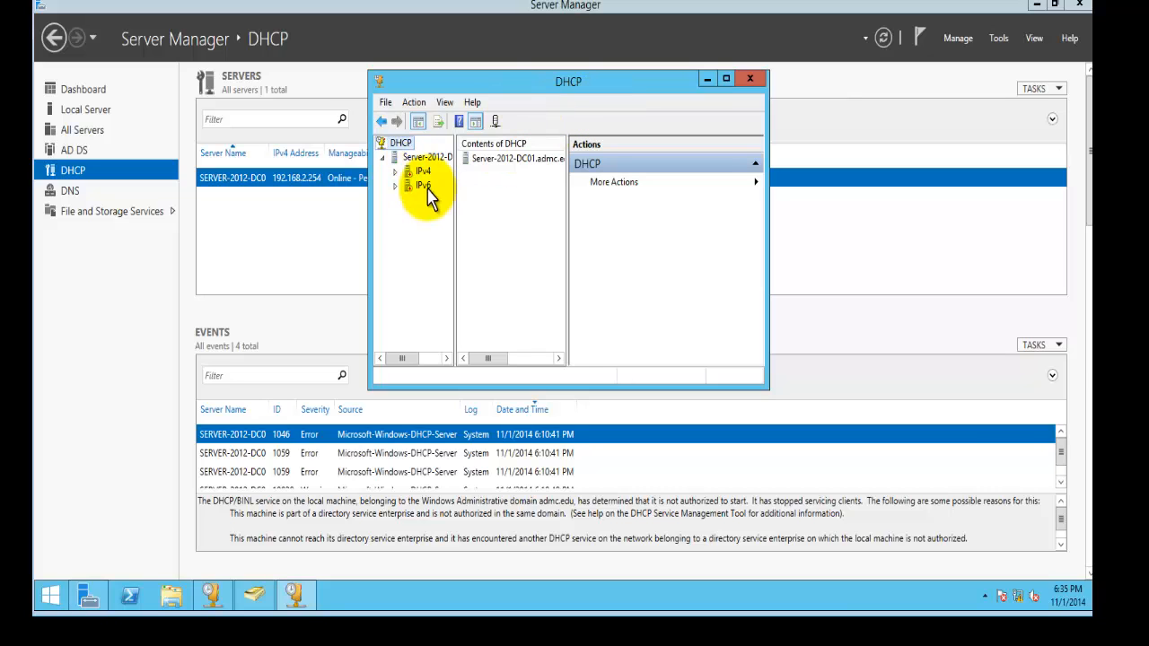
Widen the DHCP window and tree, view IPv4 > Scope > Address Leases, then select IPv4.
left_click_drag(369, 225, 230, 226)
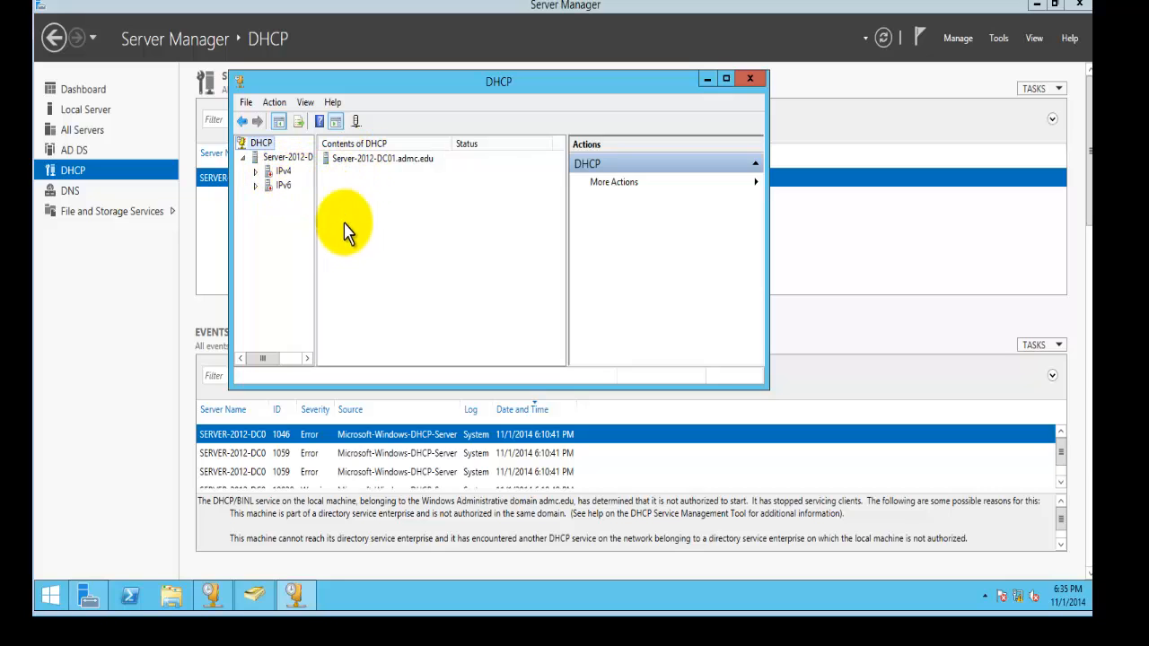
left_click_drag(314, 226, 351, 228)
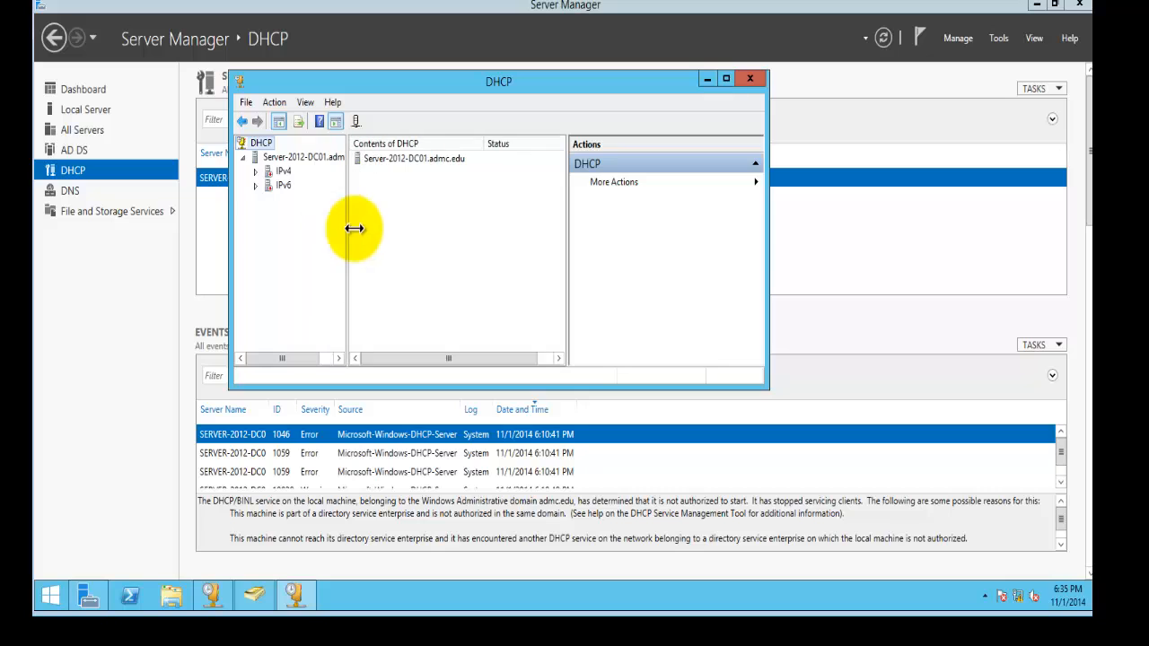
left_click(256, 171)
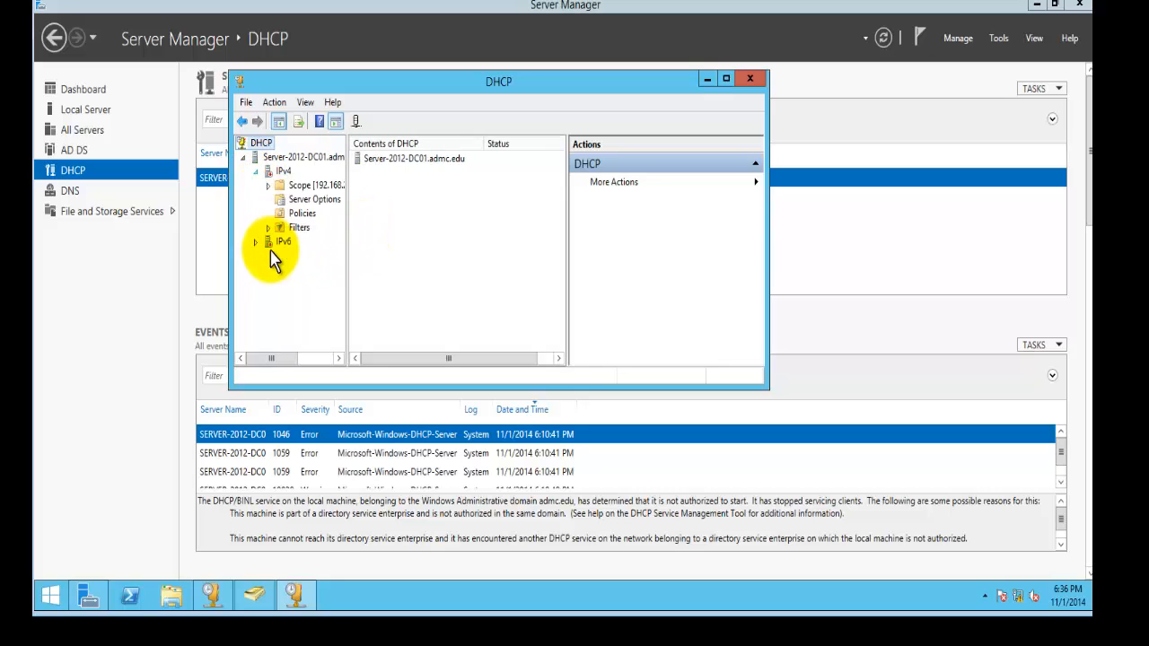
left_click(267, 185)
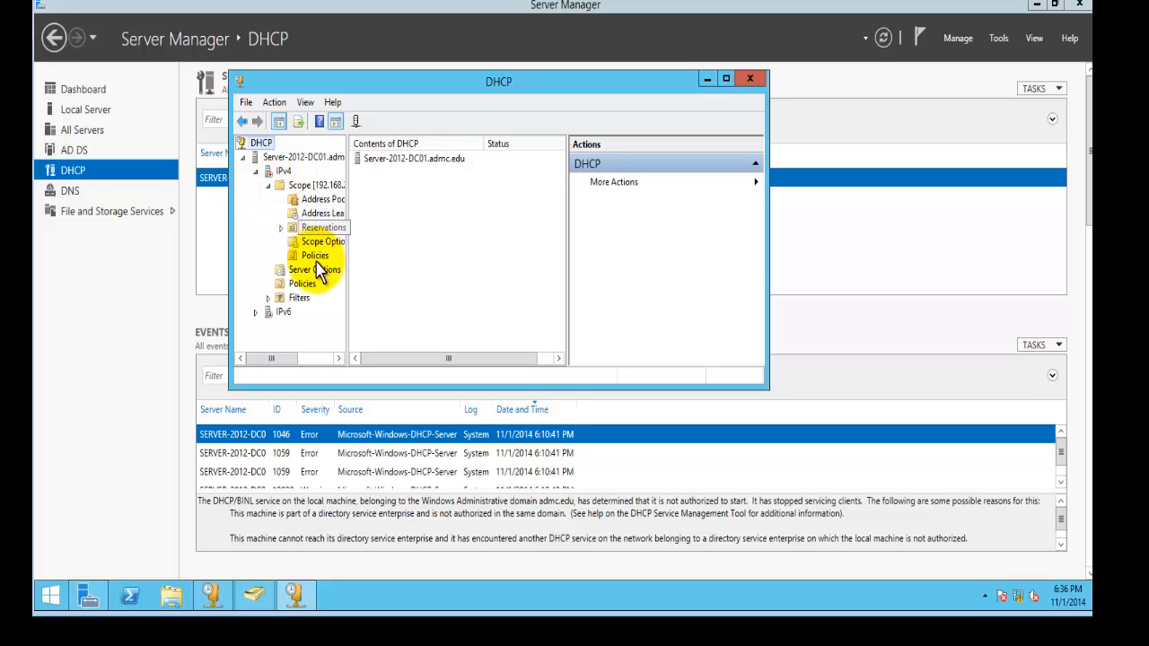
left_click(313, 212)
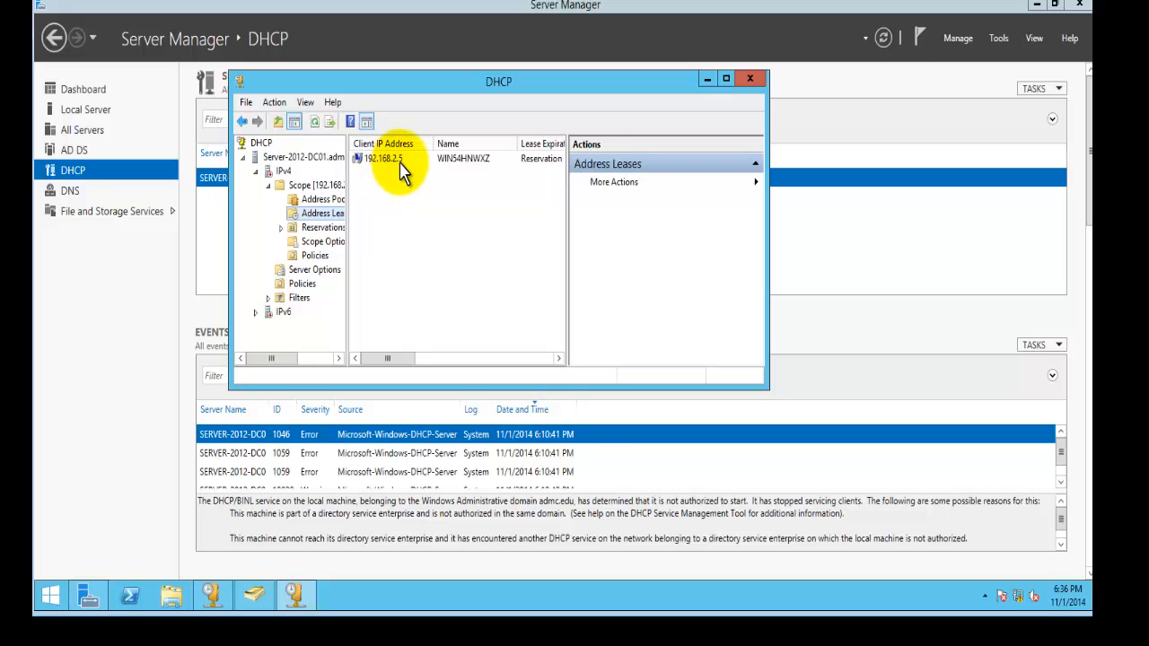
left_click(473, 278)
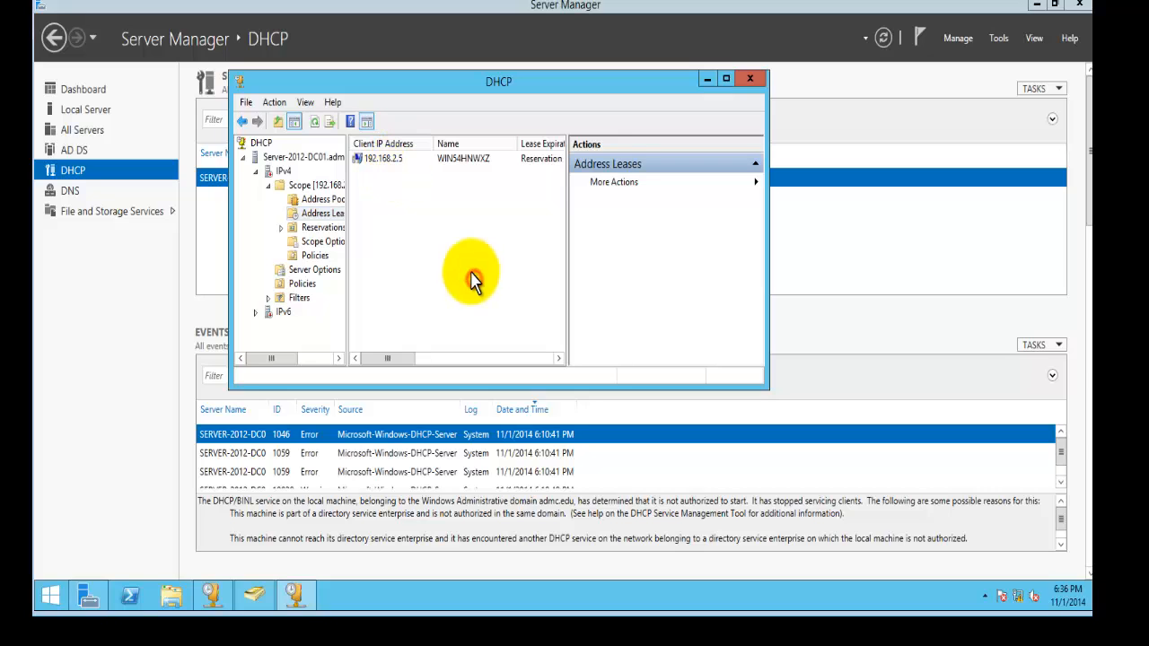
left_click(286, 172)
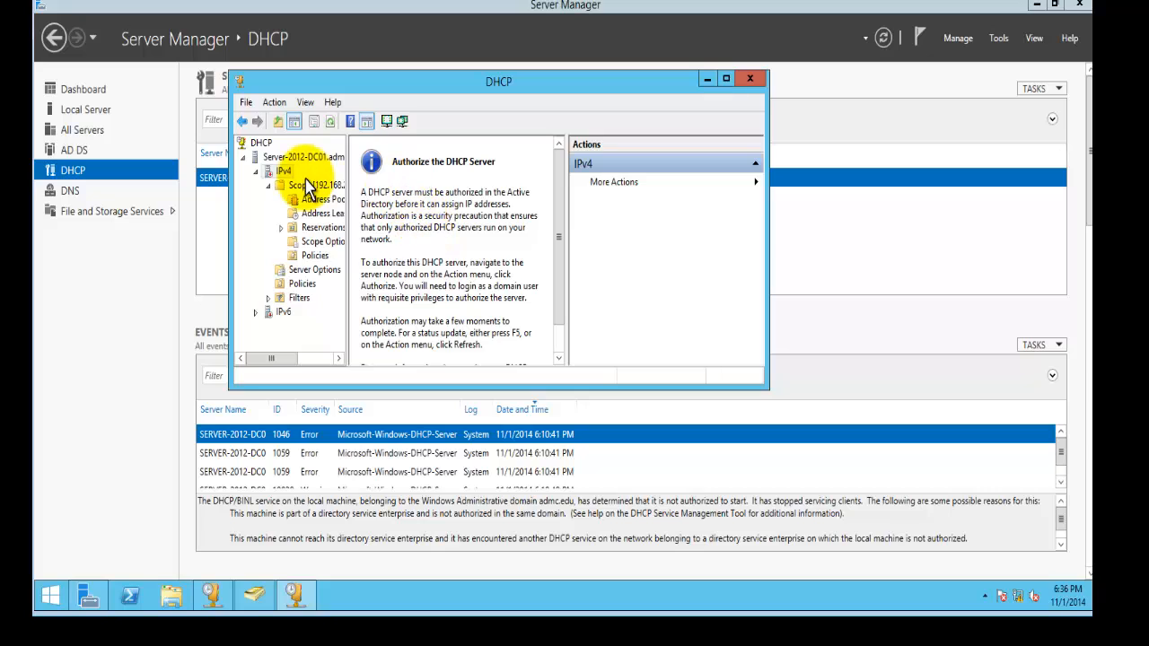
Authorize the DHCP server 192.168.2.254 (server-2012-dc01.admc.edu) through Manage authorized servers.
left_click(260, 143)
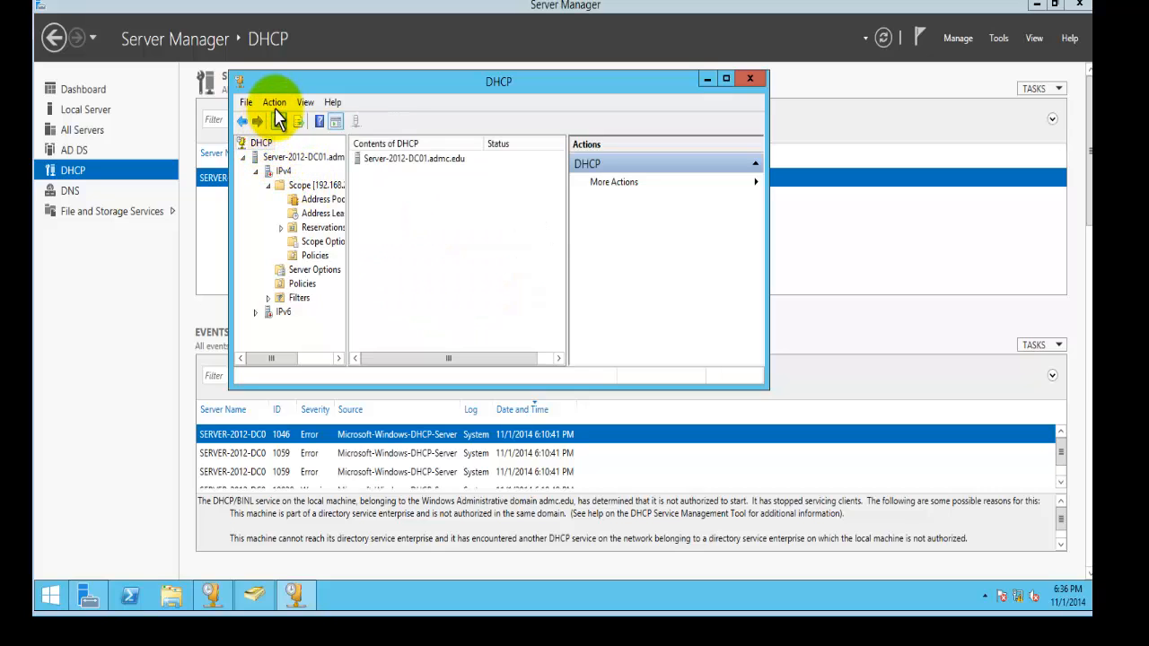
left_click(275, 102)
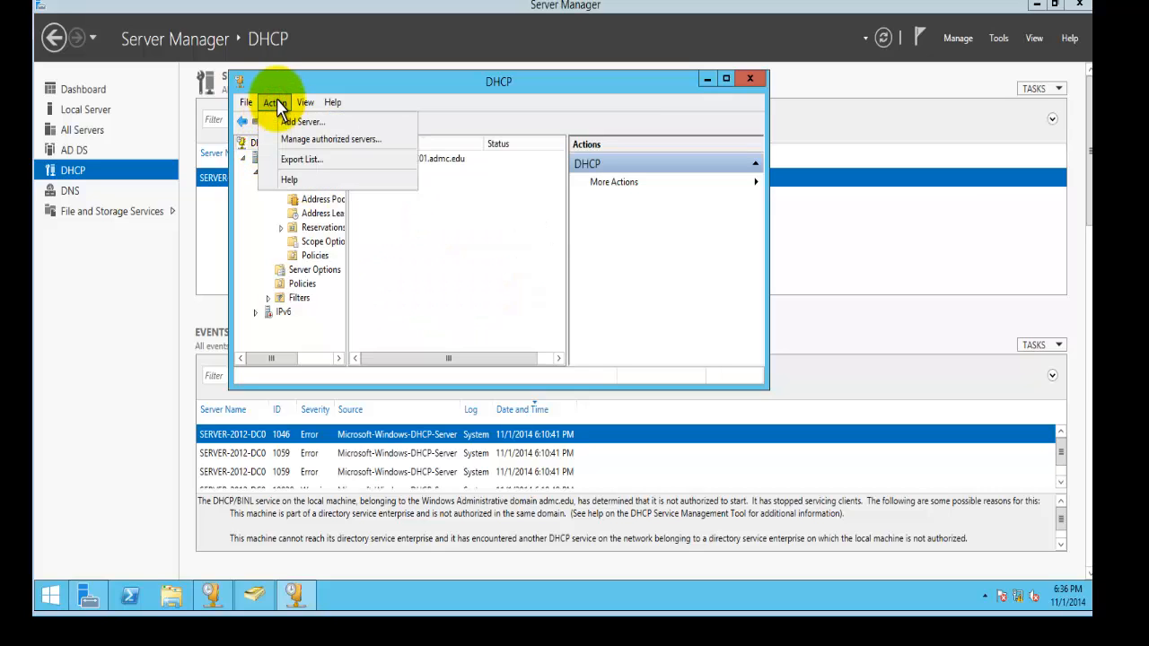
left_click(252, 212)
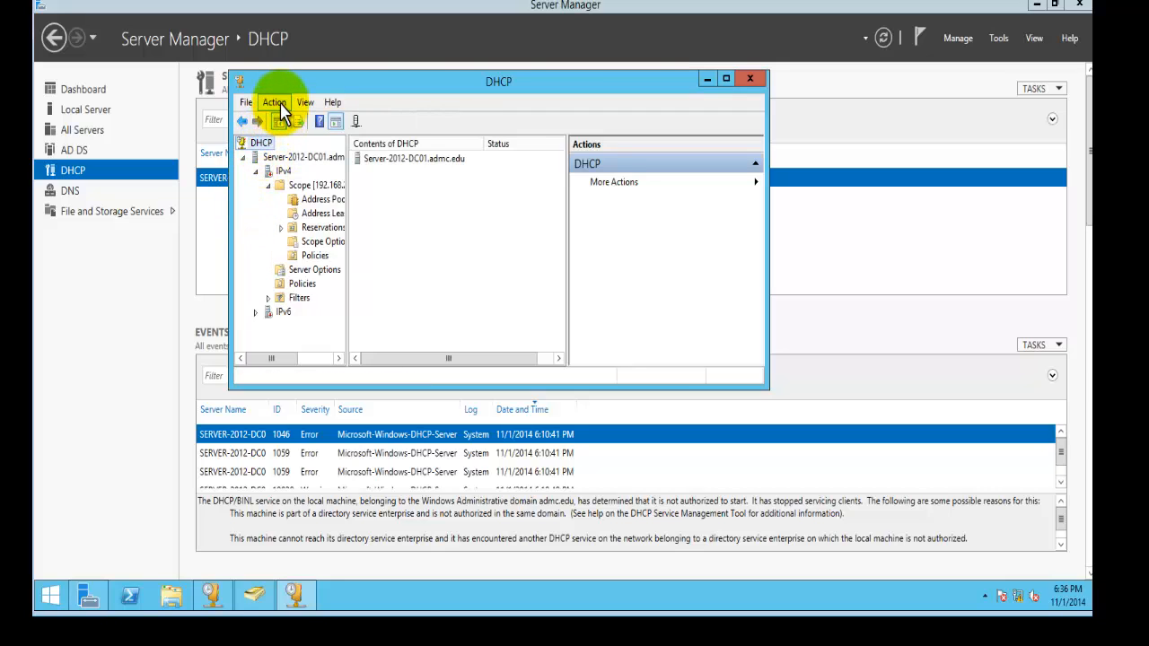
left_click(281, 108)
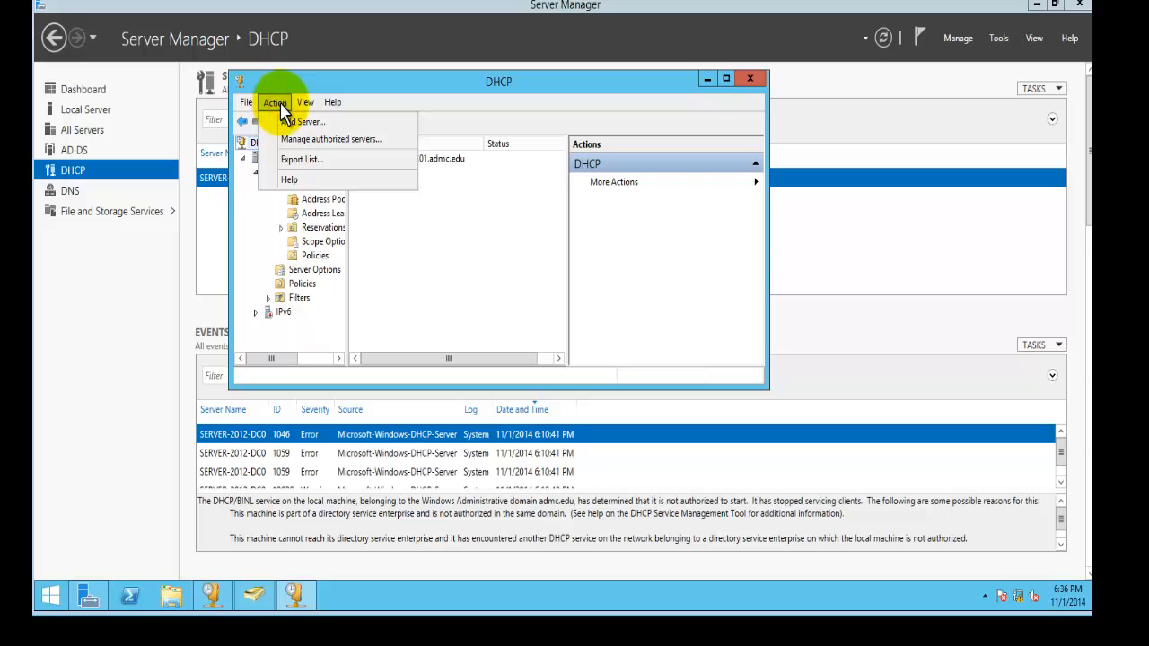
left_click(286, 142)
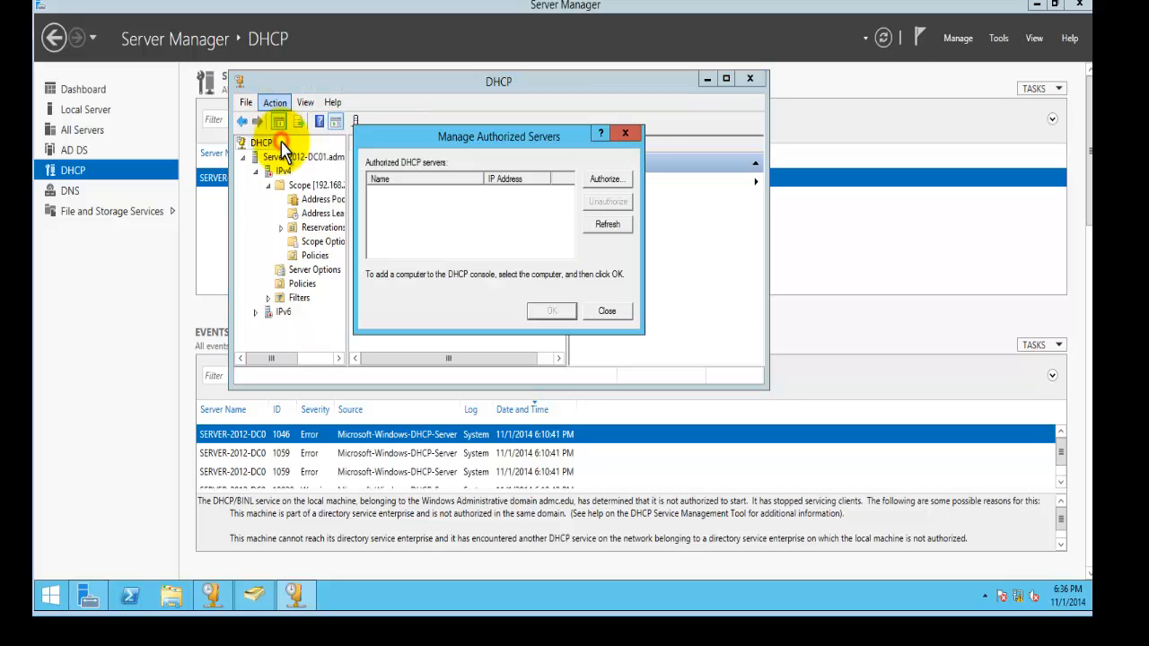
left_click(604, 180)
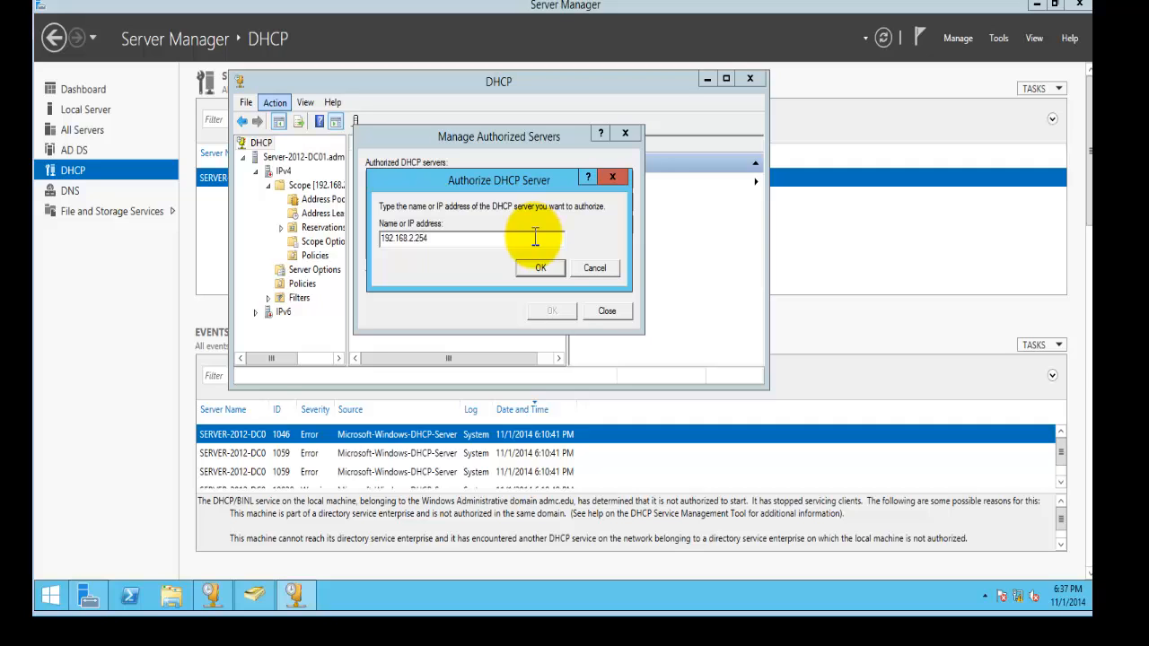
left_click(538, 267)
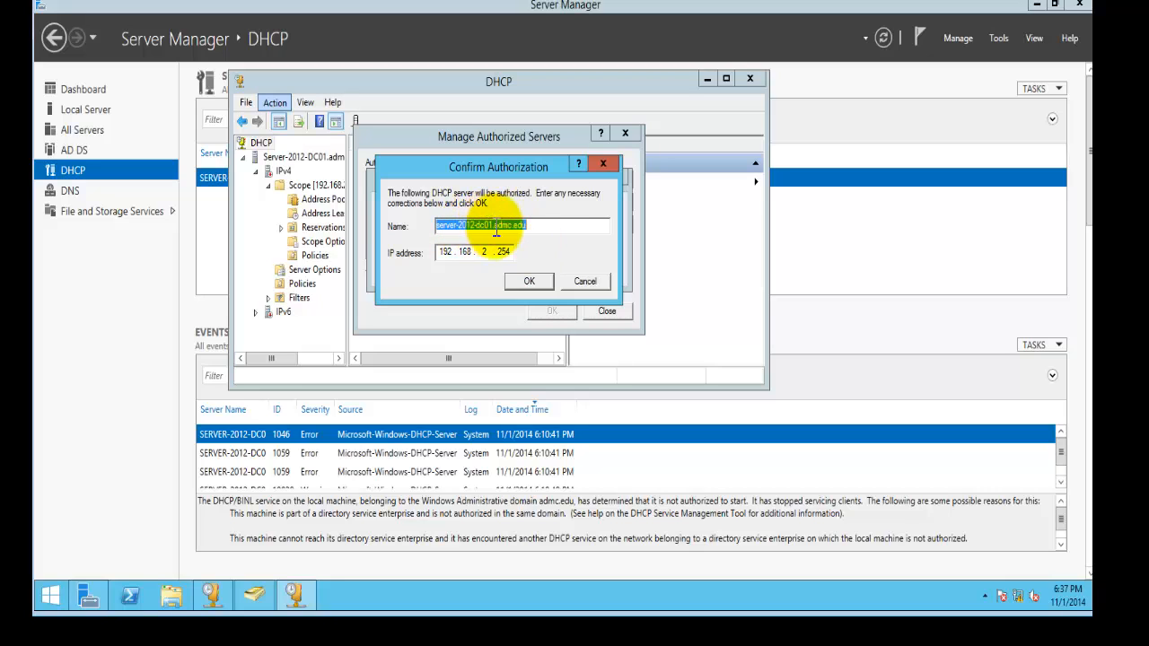
left_click(544, 228)
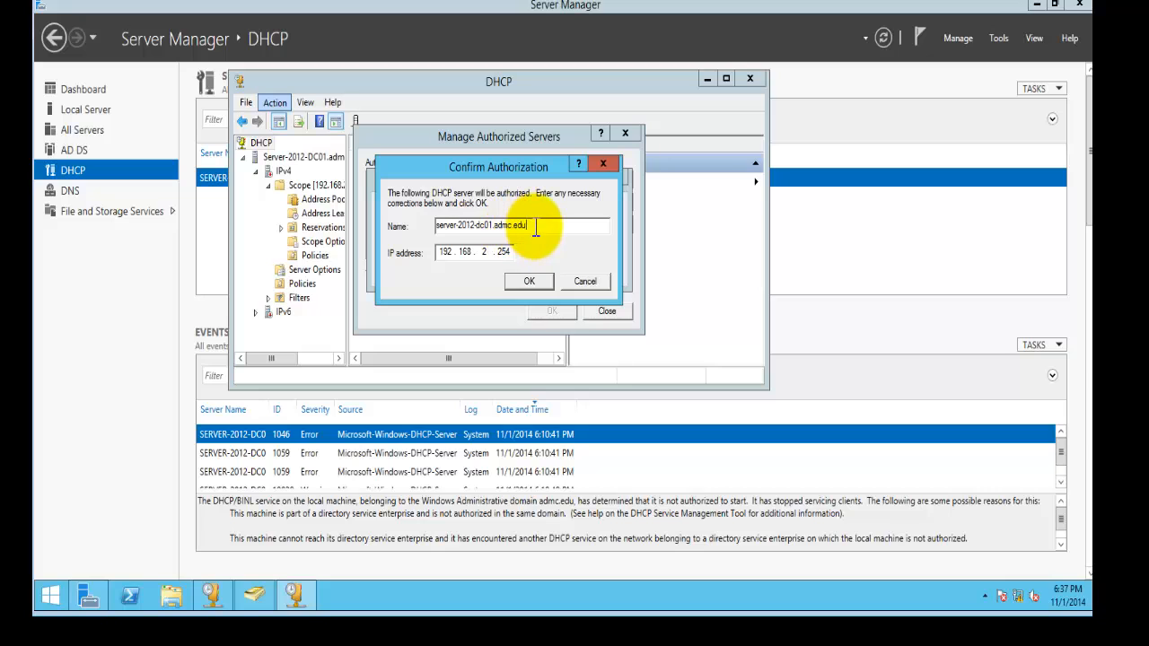
left_click(530, 281)
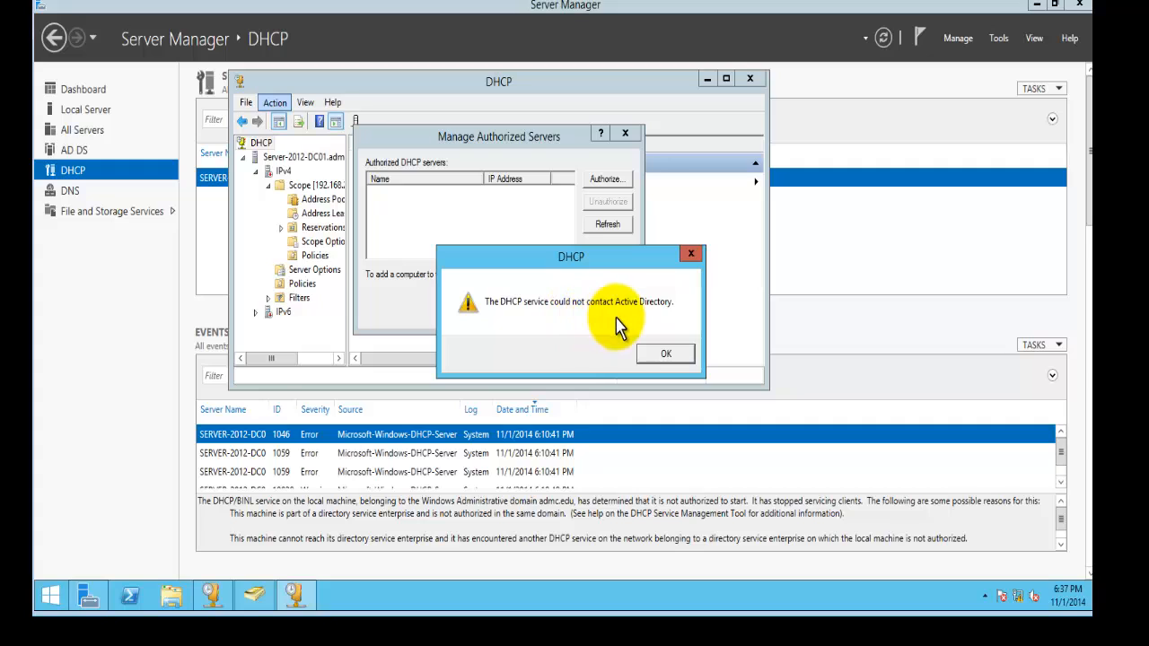
Dismiss the could-not-contact Active Directory error, retry the authorization, and close the list.
left_click(661, 355)
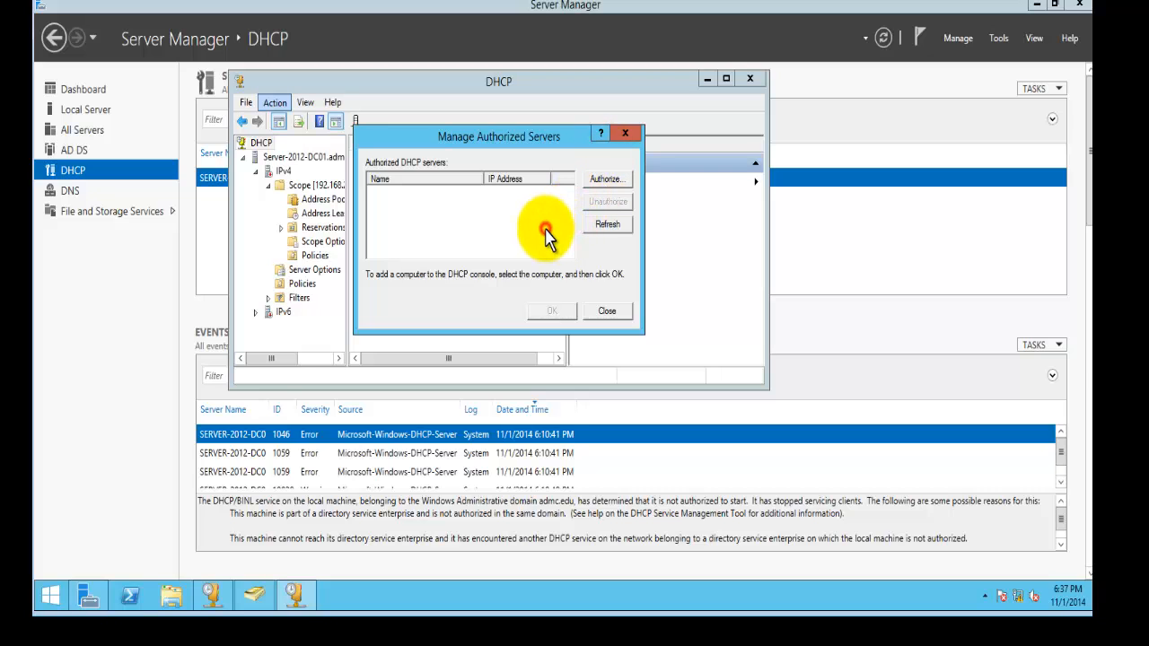
left_click(601, 181)
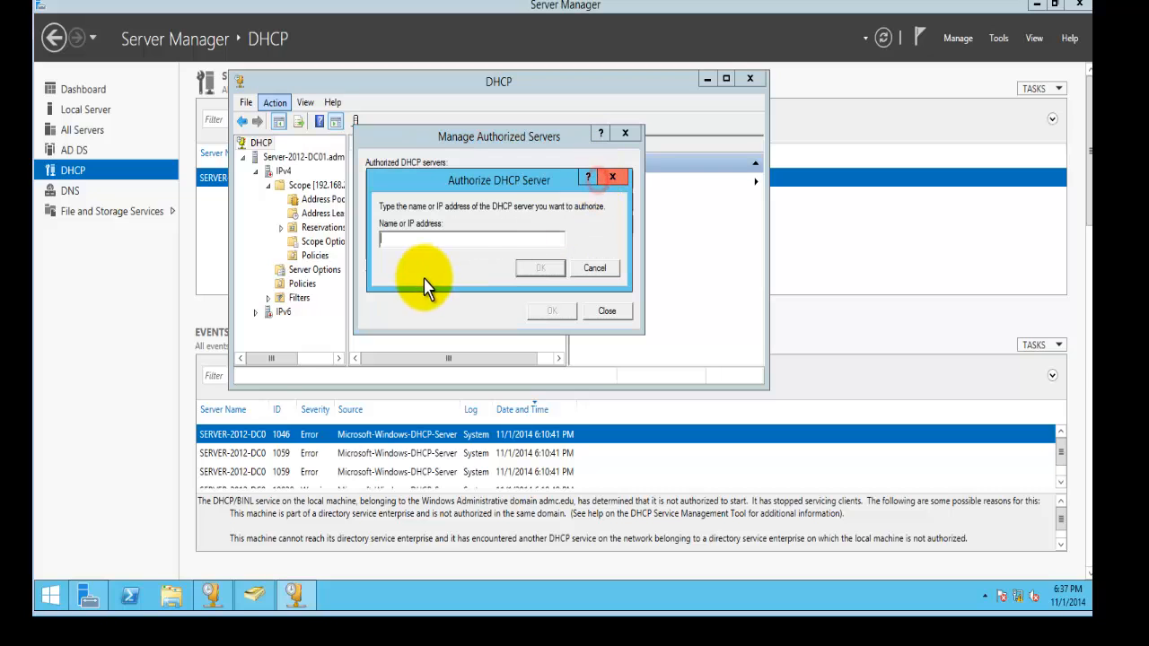
left_click(593, 340)
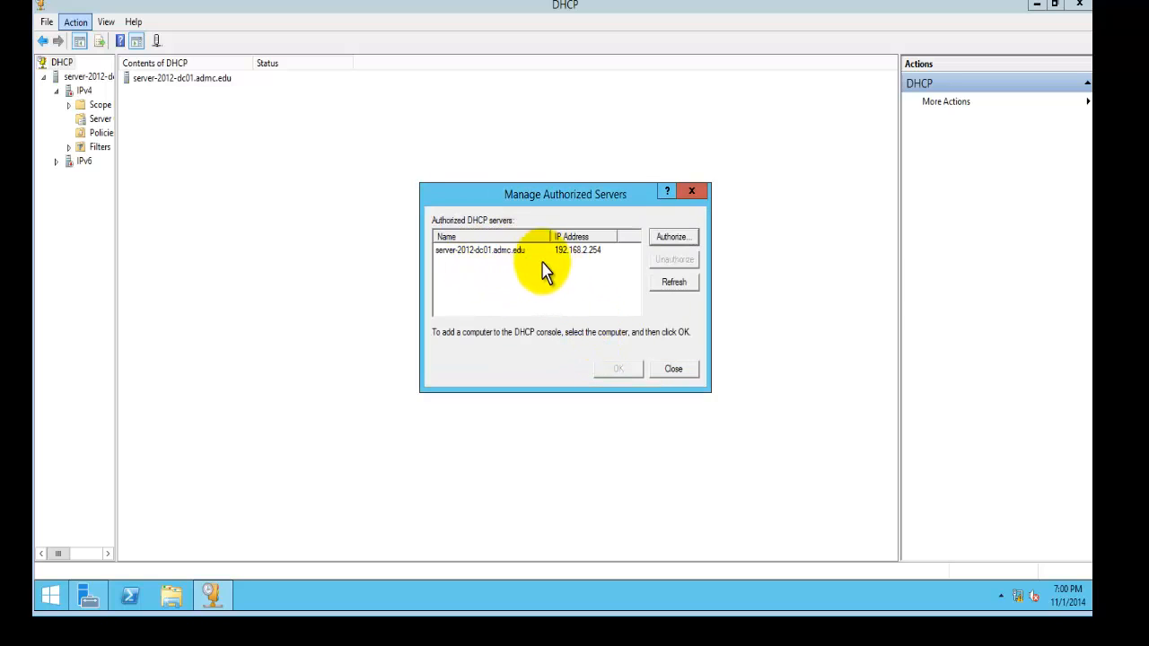
left_click(673, 370)
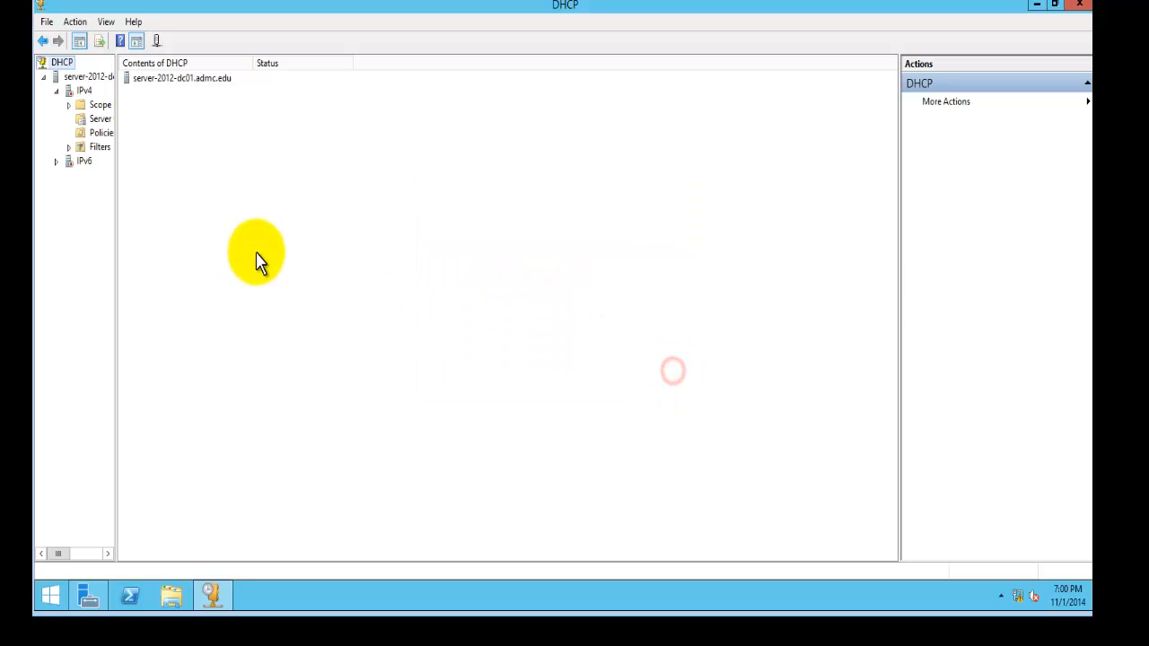
Refresh the IPv4 node so the AbuDhabi-Office scope shows Active, then return to Windows 7.
right_click(63, 65)
left_click(46, 97)
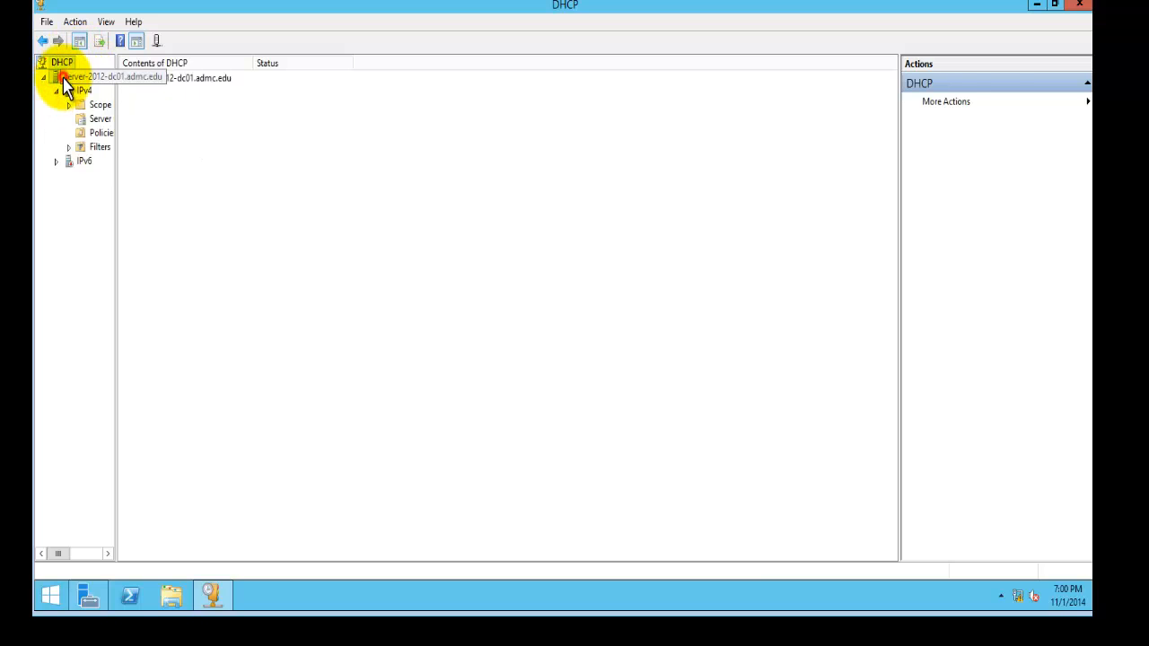
left_click(60, 79)
left_click(68, 90)
right_click(70, 94)
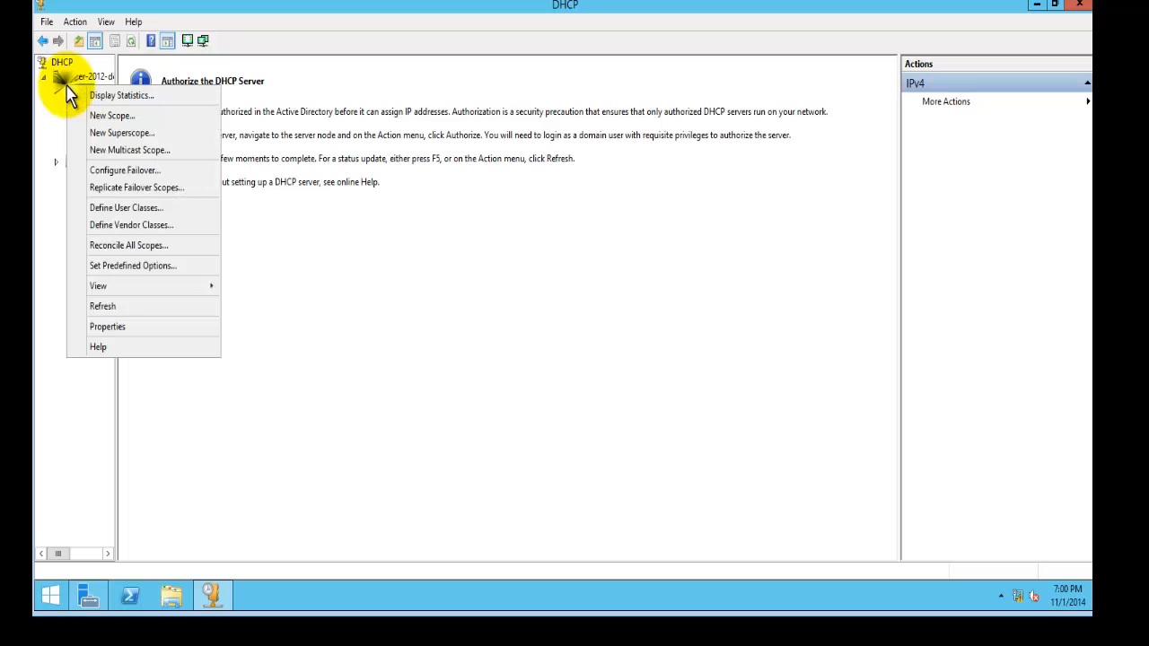
left_click(131, 42)
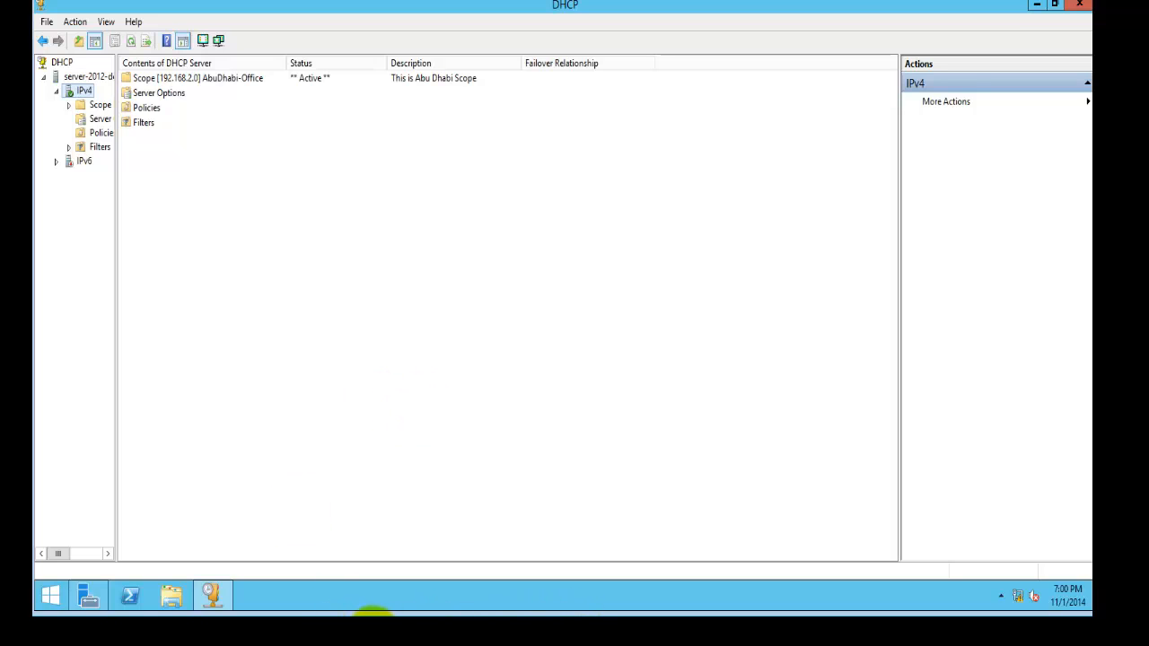
mouse_move(336, 607)
left_click(312, 584)
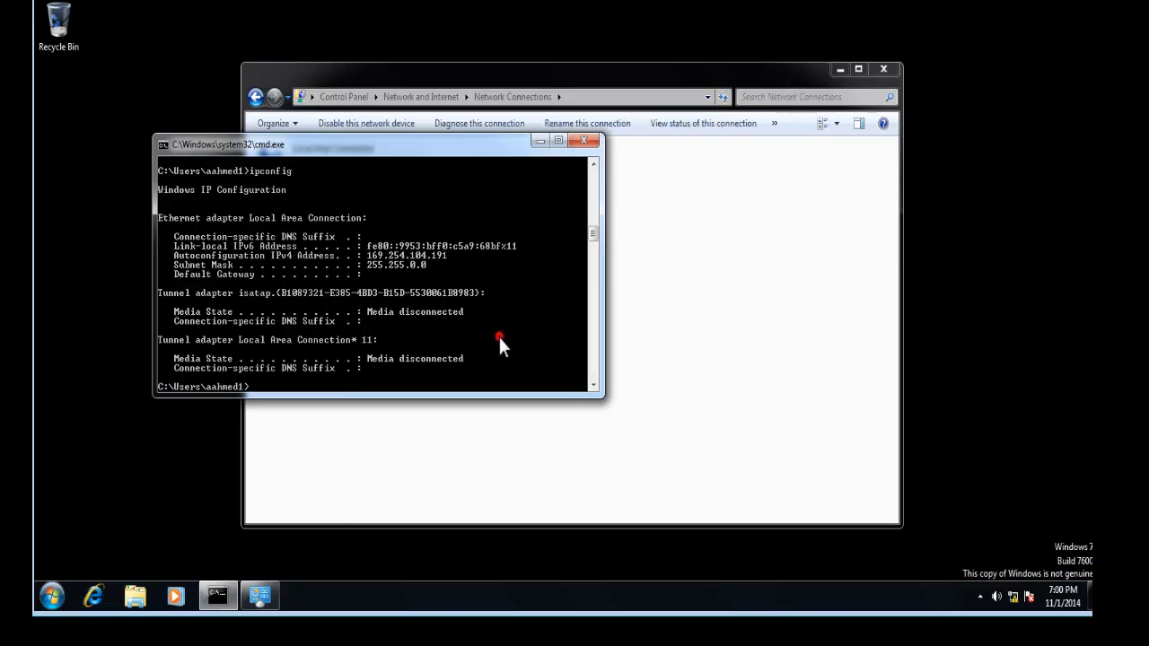
Rerun ipconfig to confirm the 192.168.2.5 lease, then log the current user off.
key("Return")
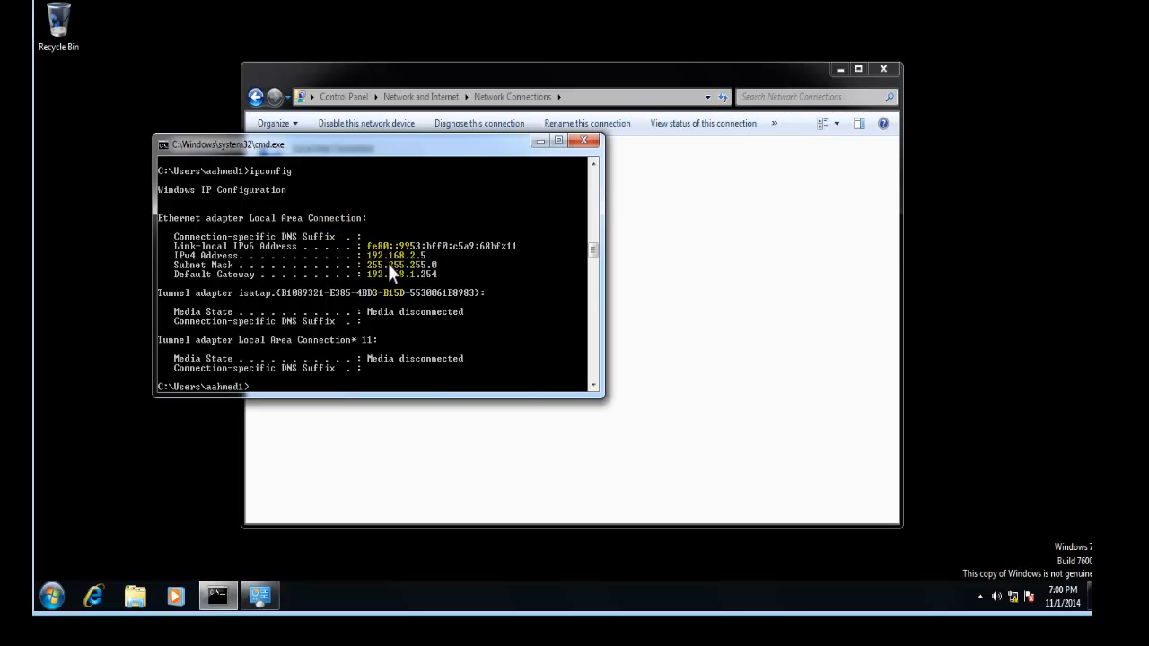
left_click(51, 595)
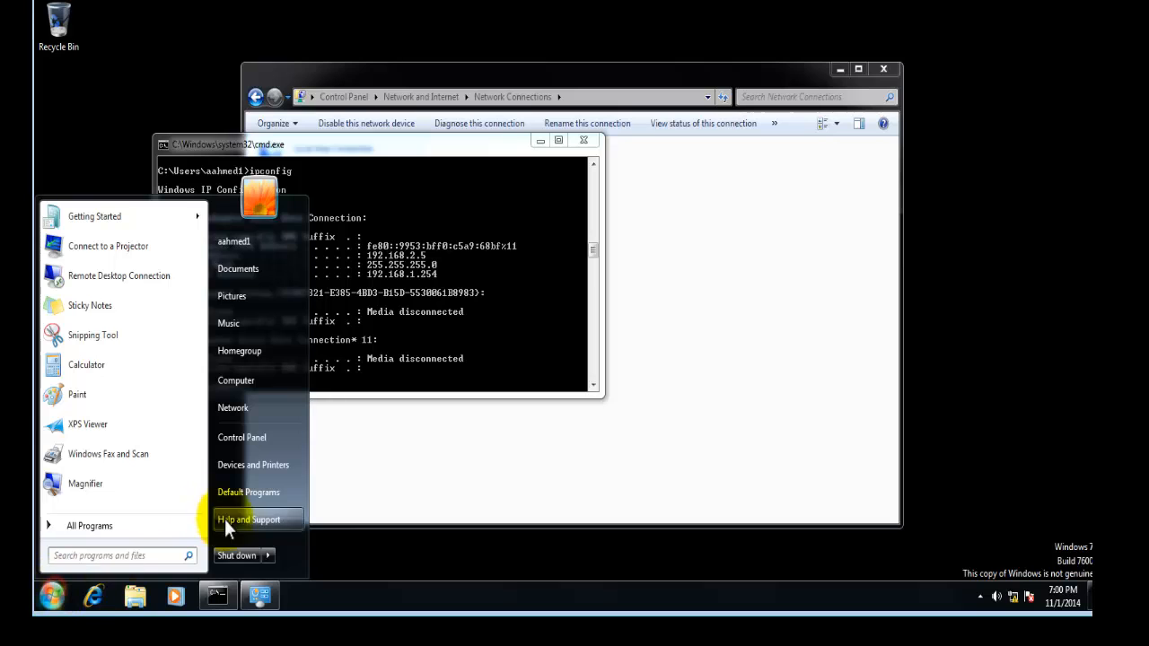
mouse_move(267, 555)
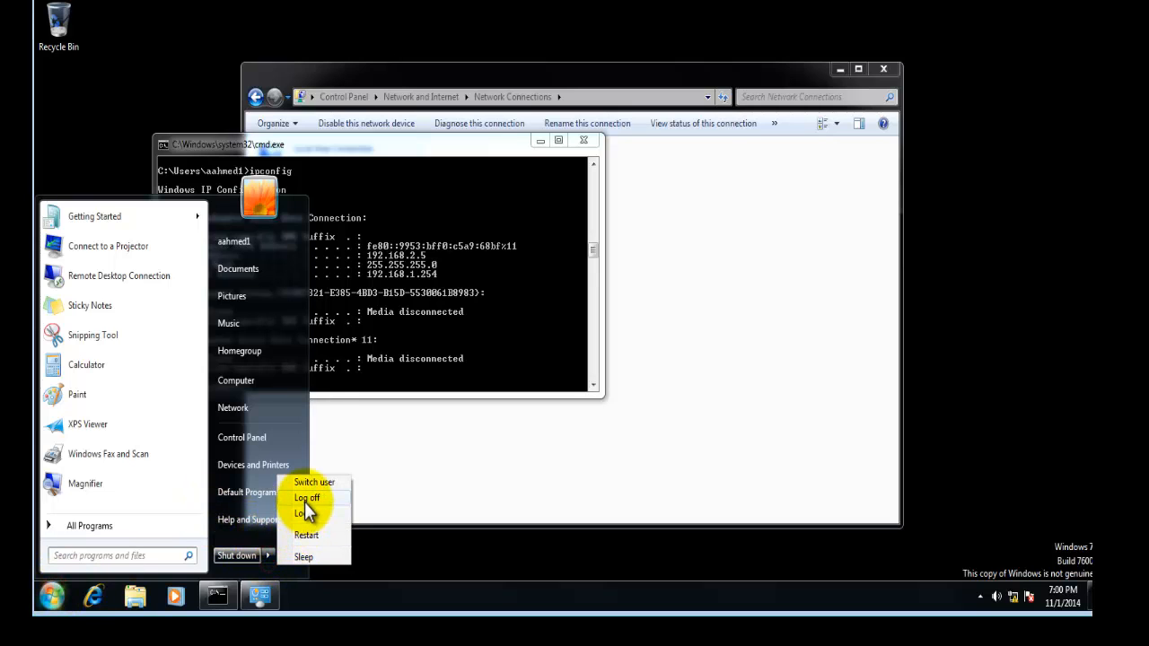
left_click(304, 500)
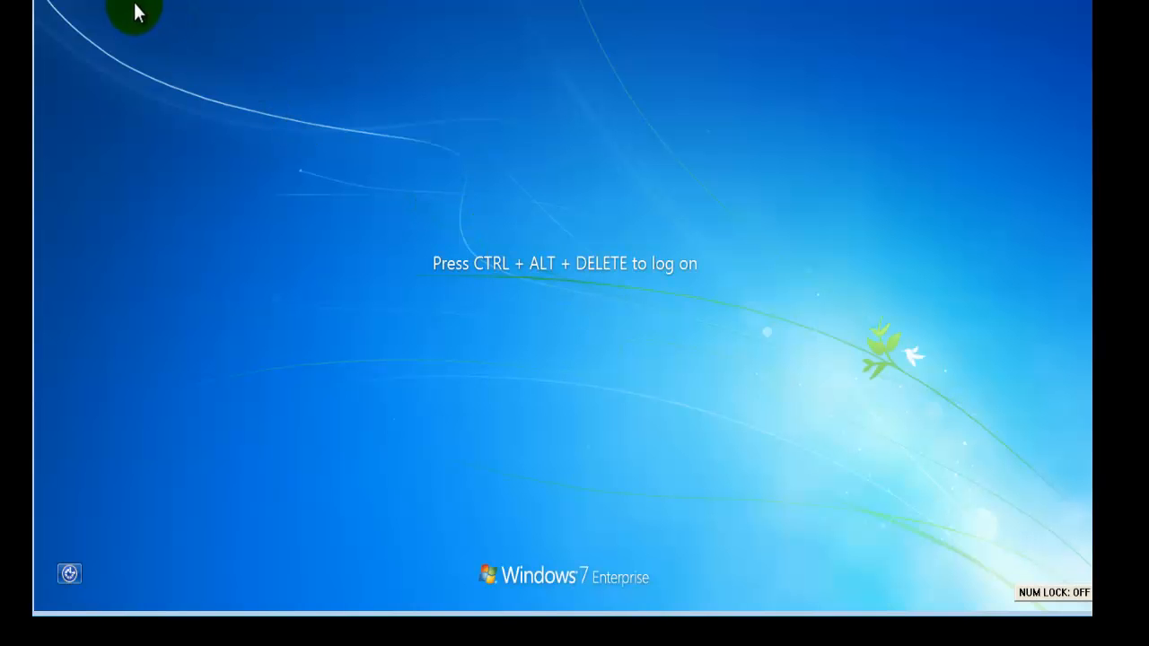
Switch to Other User and enter the ADMC domain user name; the first attempt is rejected.
key("ctrl+alt+Delete")
left_click(540, 388)
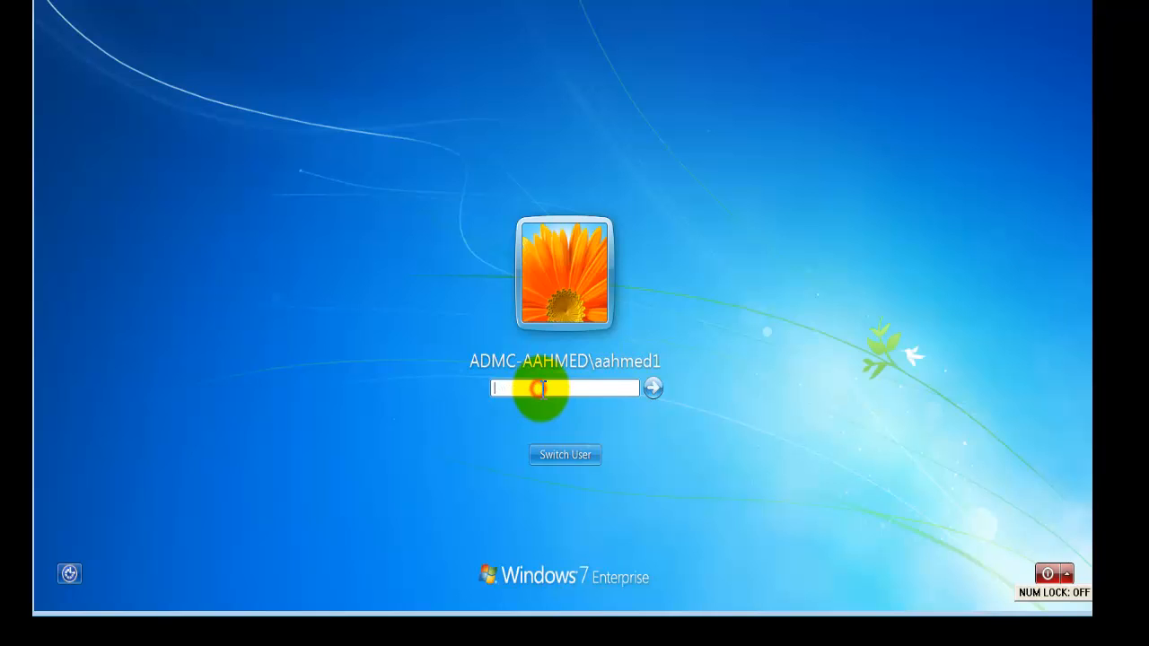
left_click(581, 456)
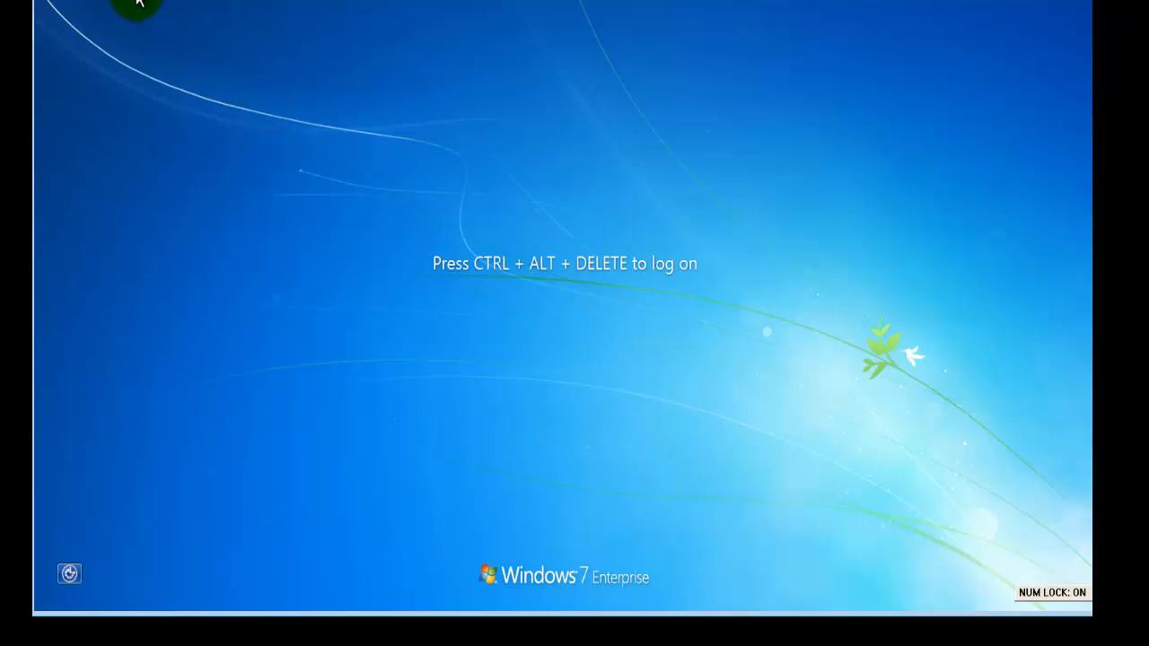
key("ctrl+alt+Delete")
left_click(585, 449)
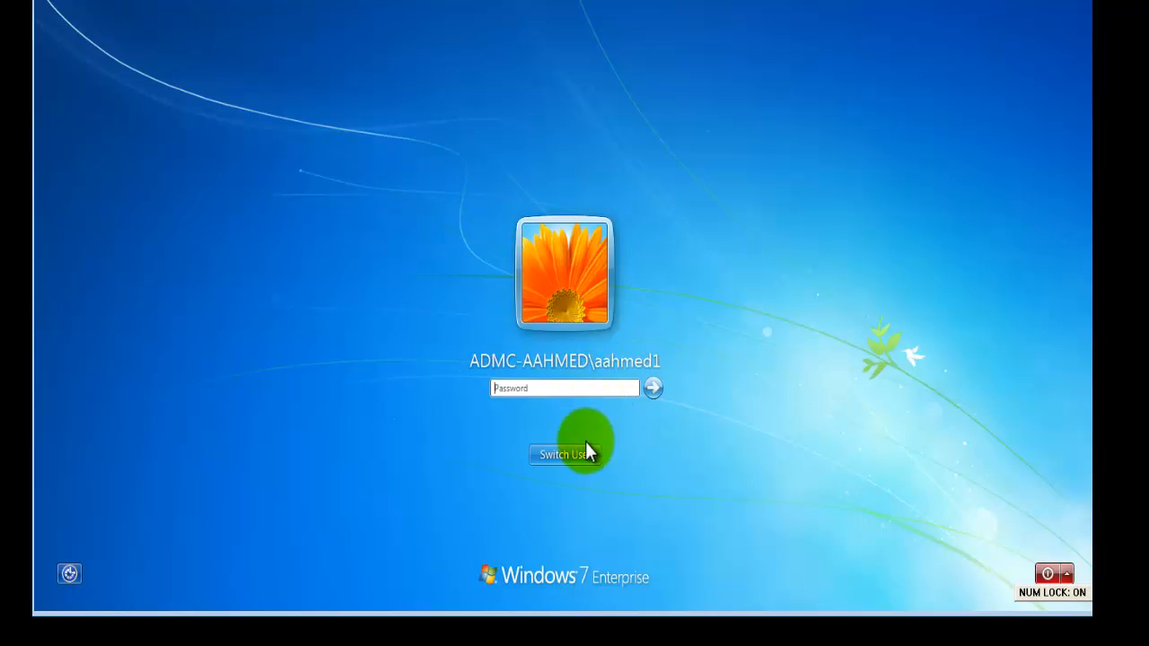
left_click(603, 355)
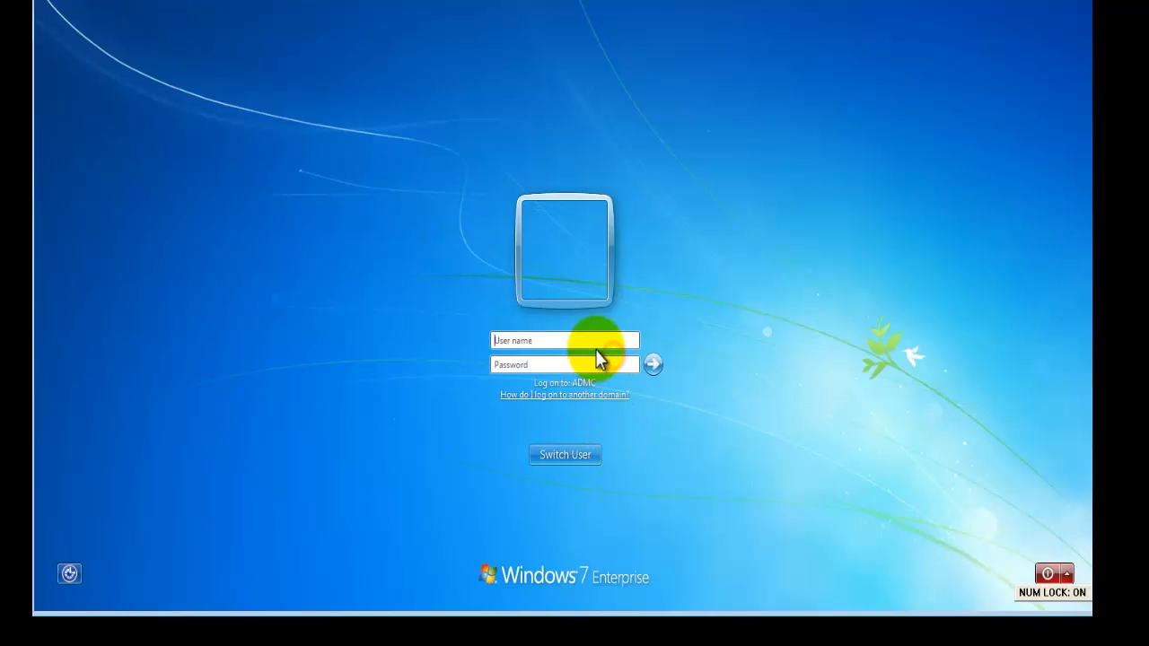
left_click(596, 340)
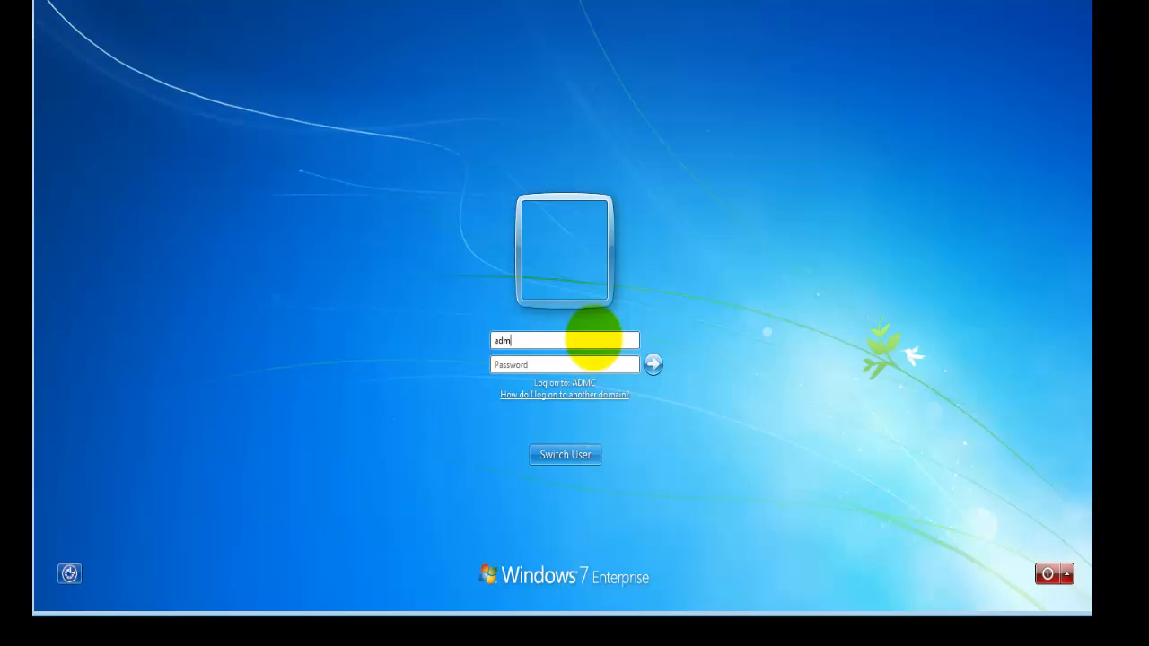
type("admc")
key("Return")
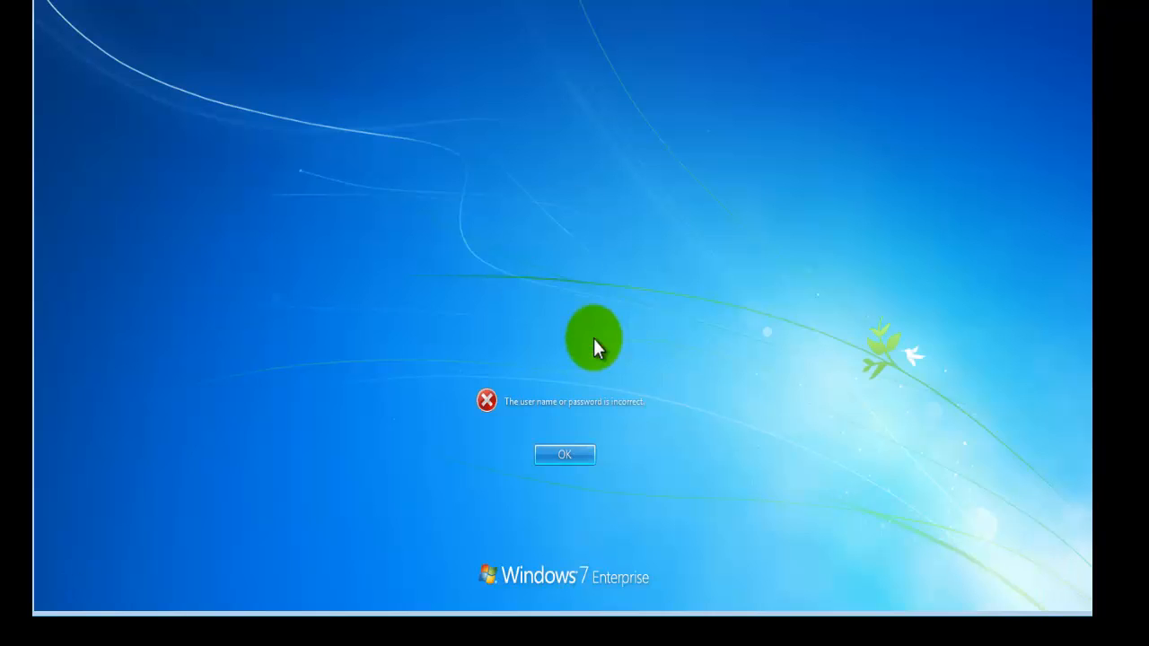
key("Return")
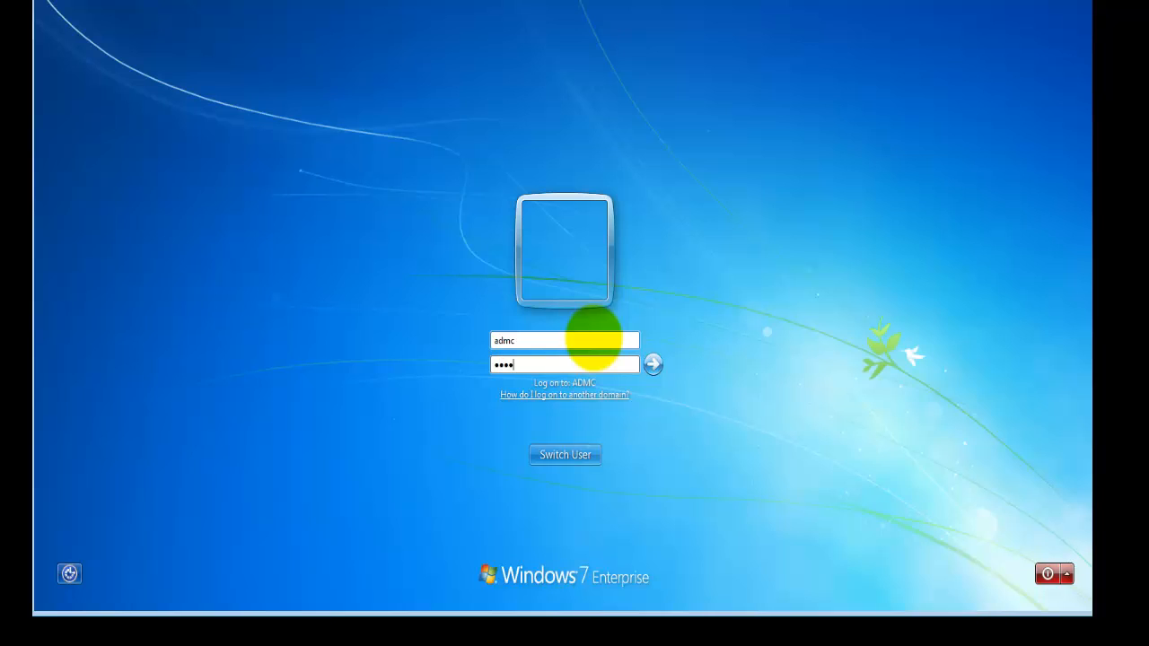
Log on with the password and postpone Windows activation with Ask me later.
key("Return")
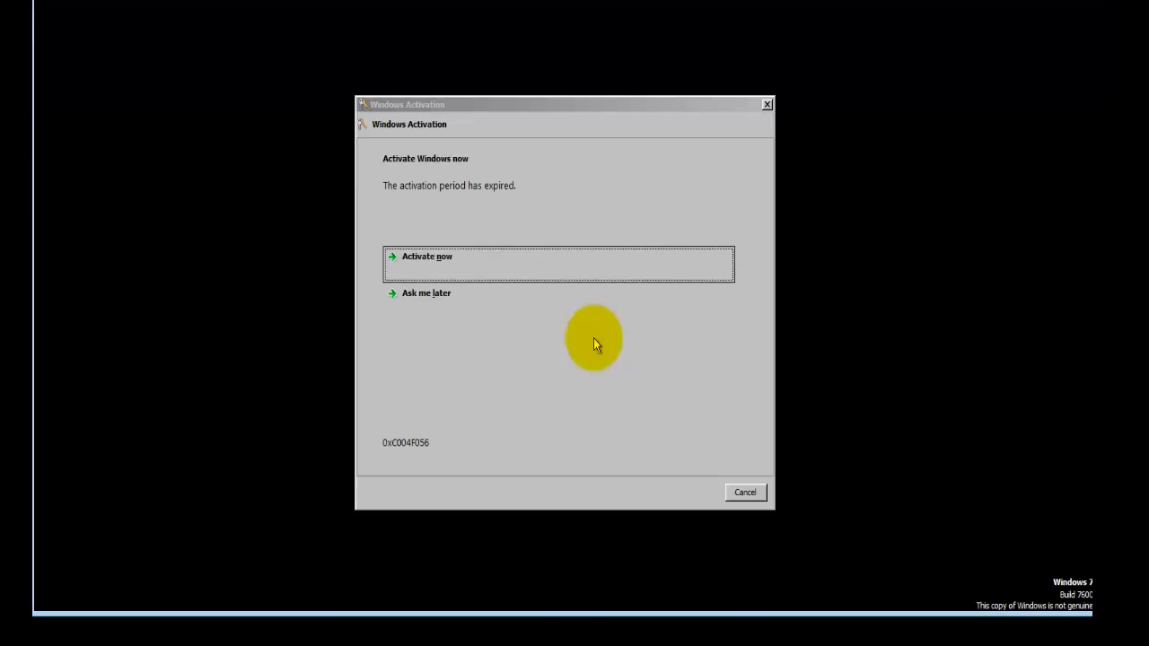
left_click(468, 300)
left_click(746, 492)
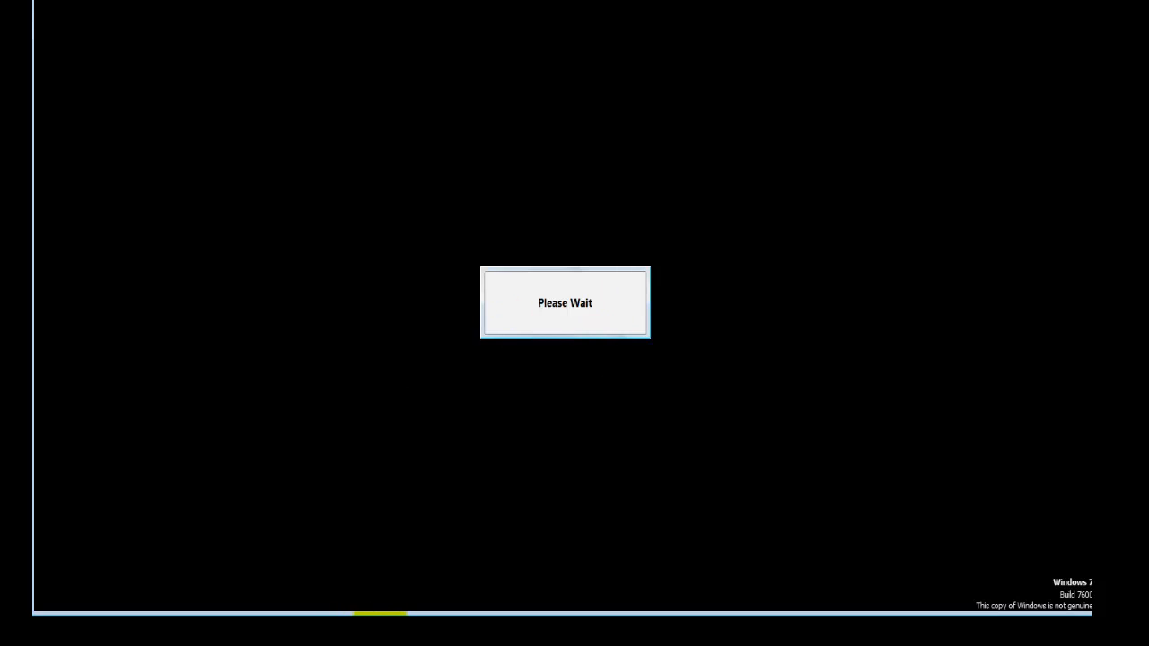
mouse_move(380, 617)
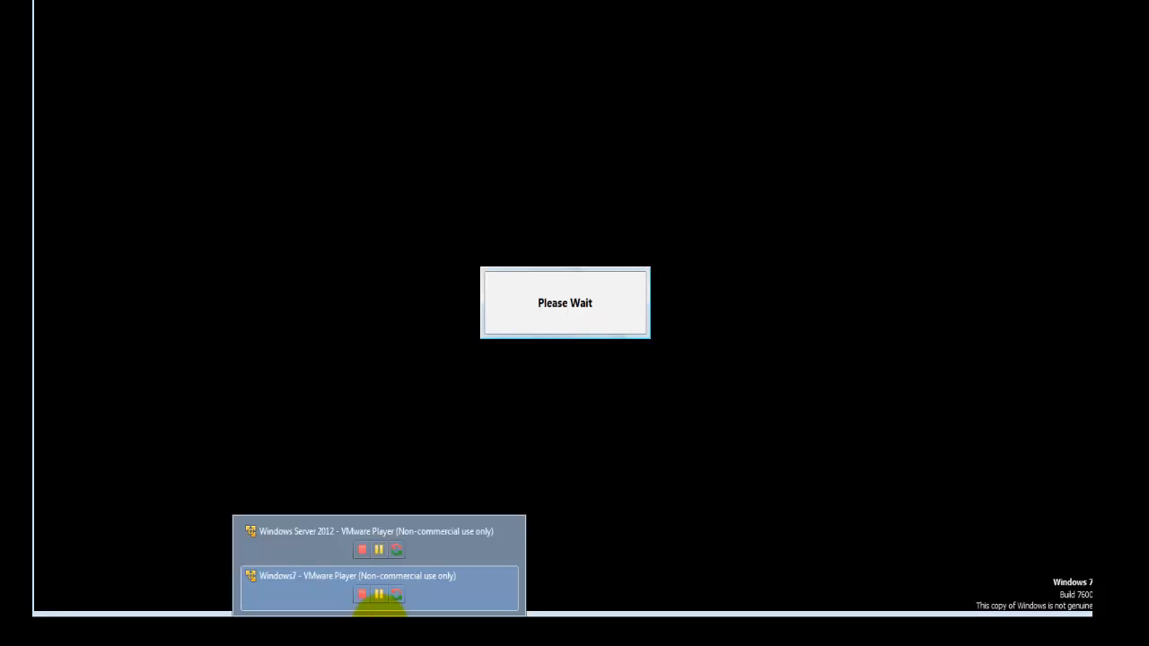
Open the Marketing Department user's properties in Active Directory Users and Computers on admc.edu.
left_click(306, 537)
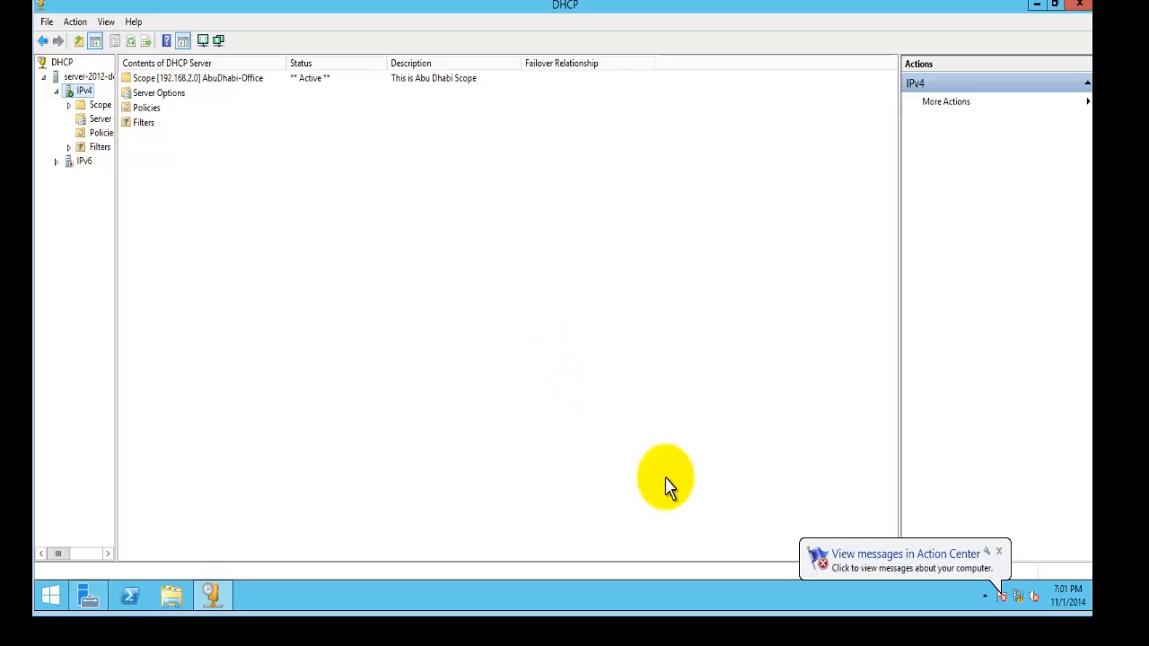
left_click(212, 589)
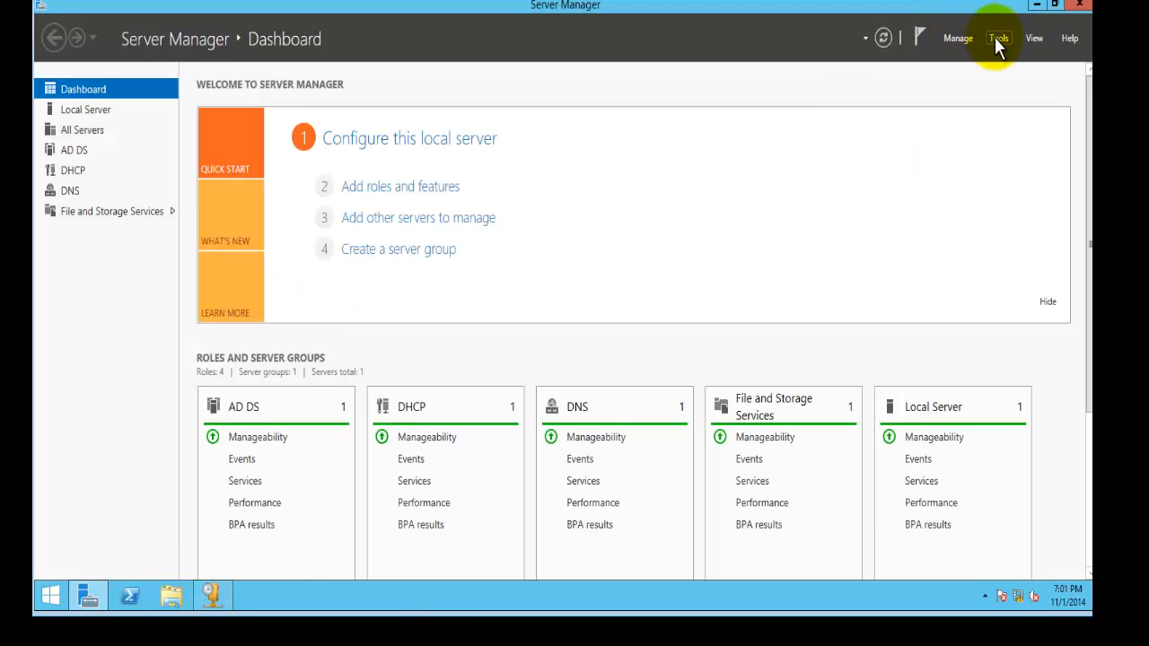
left_click(996, 39)
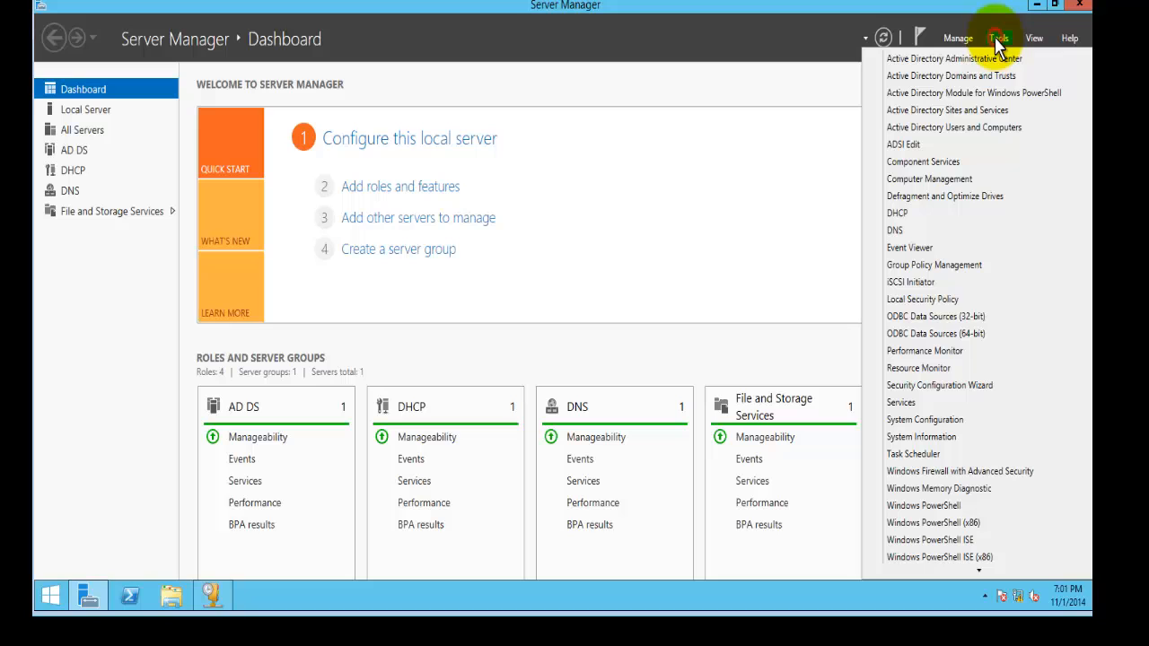
left_click(967, 128)
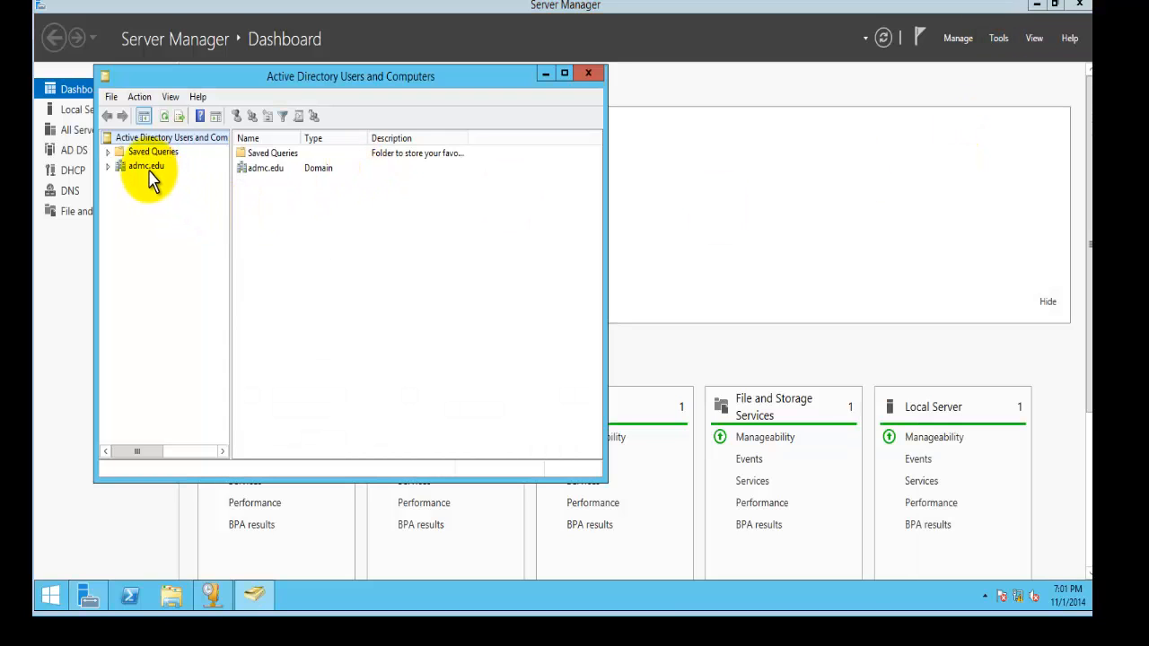
left_click(109, 167)
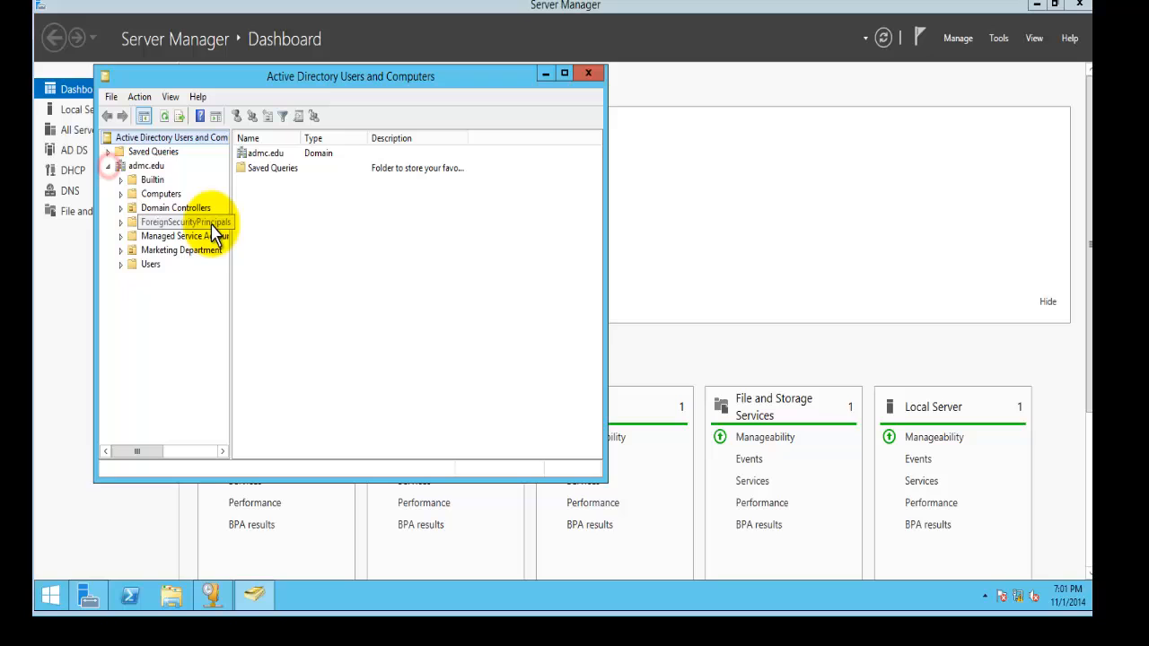
left_click(122, 250)
left_click(162, 278)
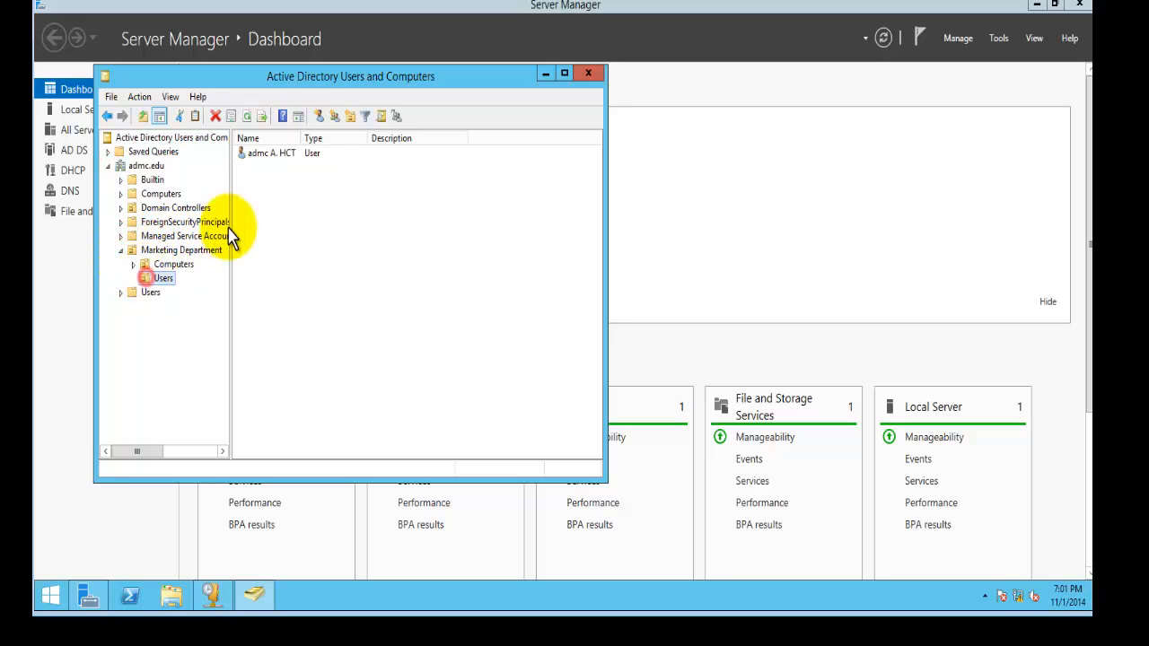
left_click(283, 153)
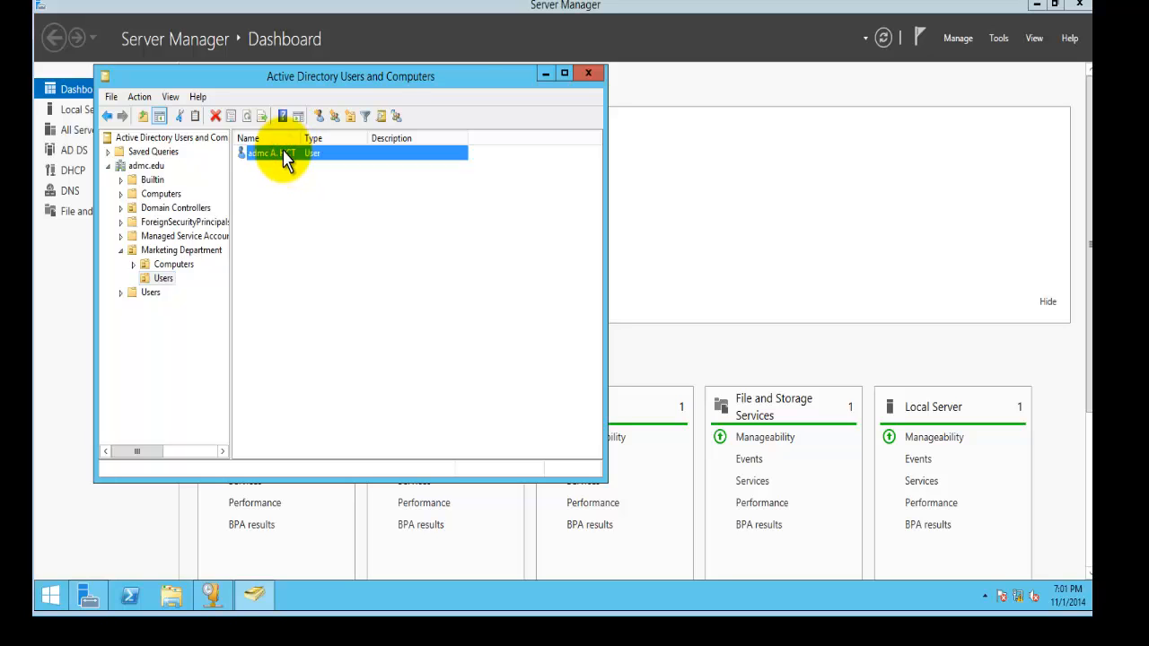
double_click(285, 157)
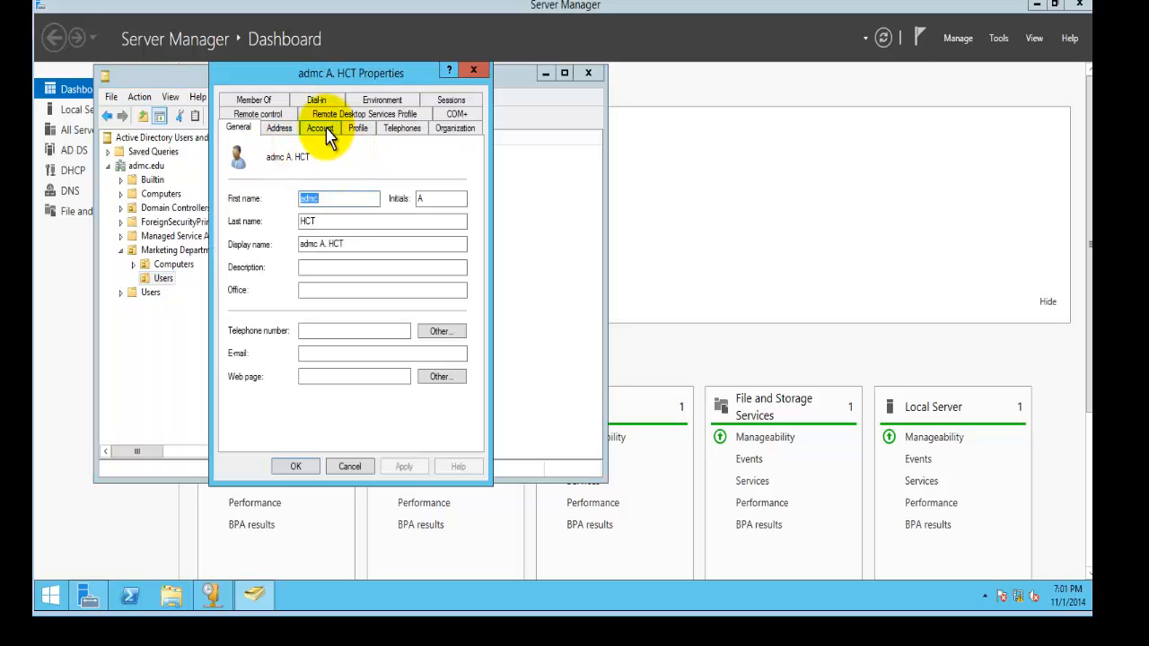
Deny logon for every hour of the week in the user's Logon Hours schedule.
left_click(320, 129)
left_click(310, 229)
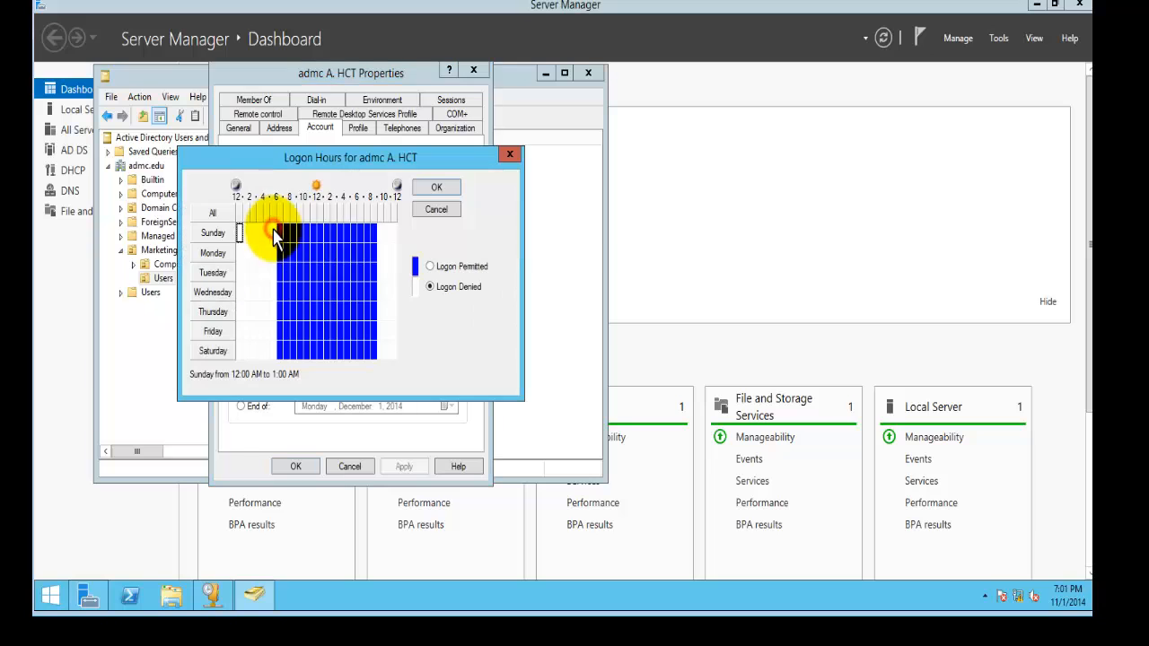
left_click(429, 287)
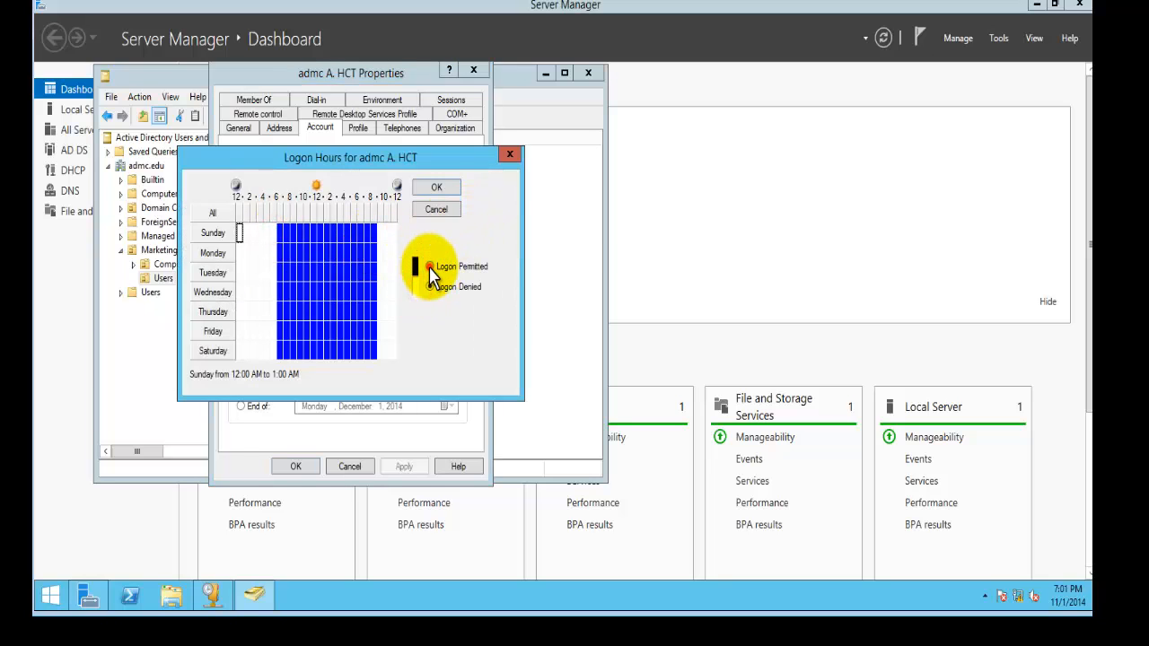
left_click(430, 267)
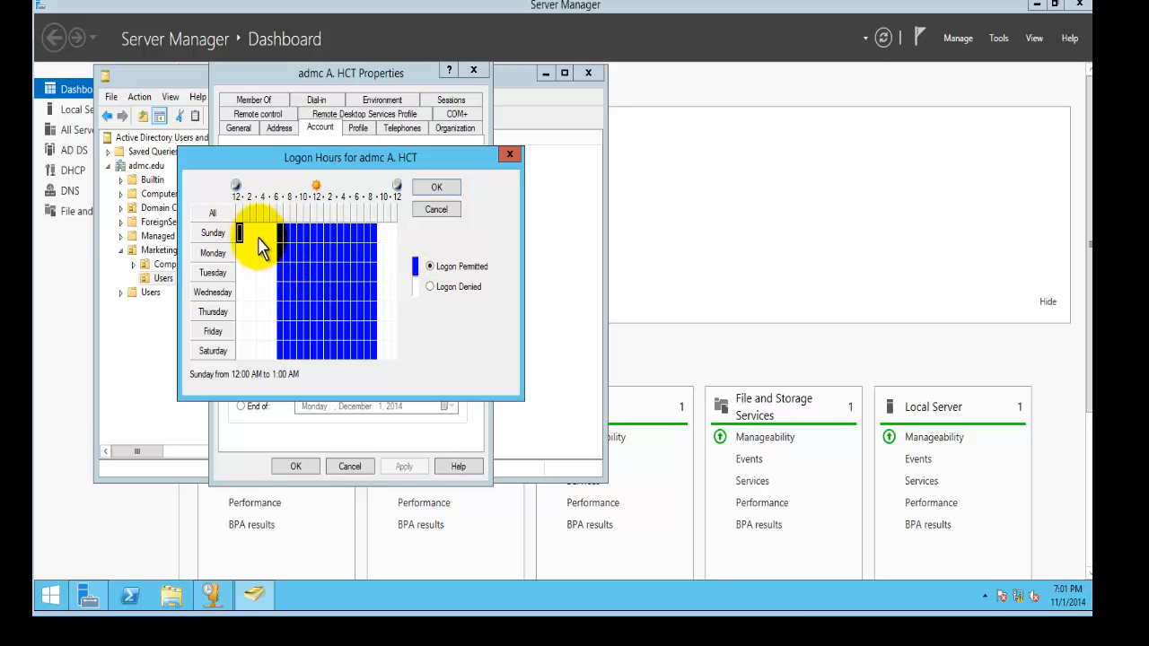
left_click_drag(242, 232, 398, 354)
left_click(430, 287)
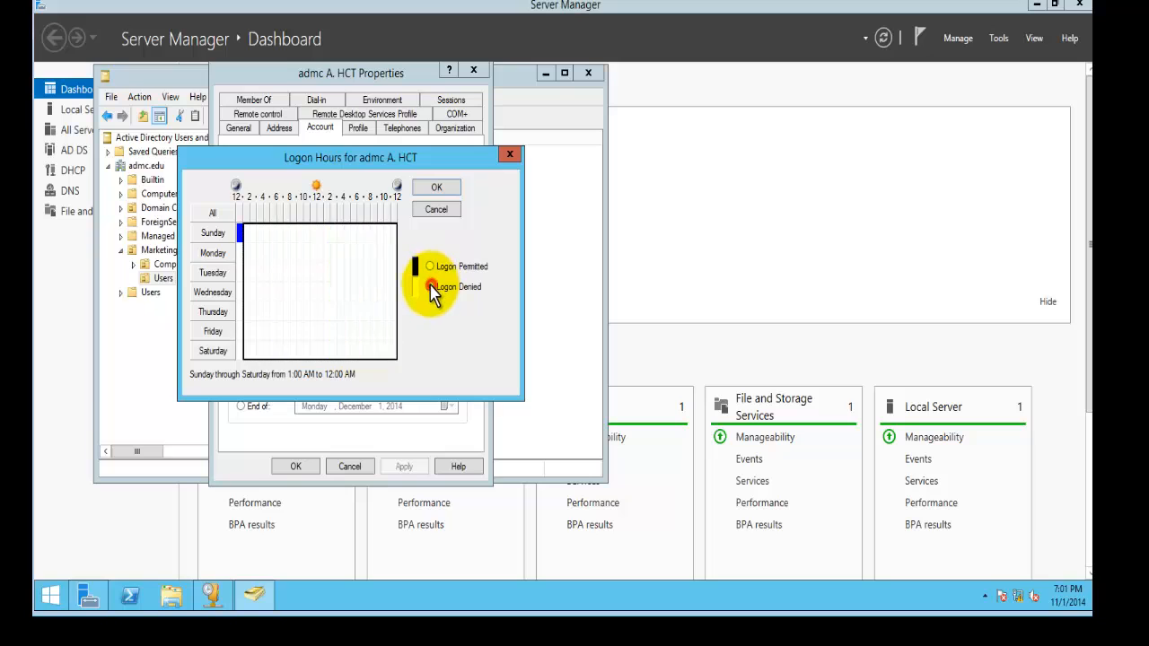
left_click(243, 234)
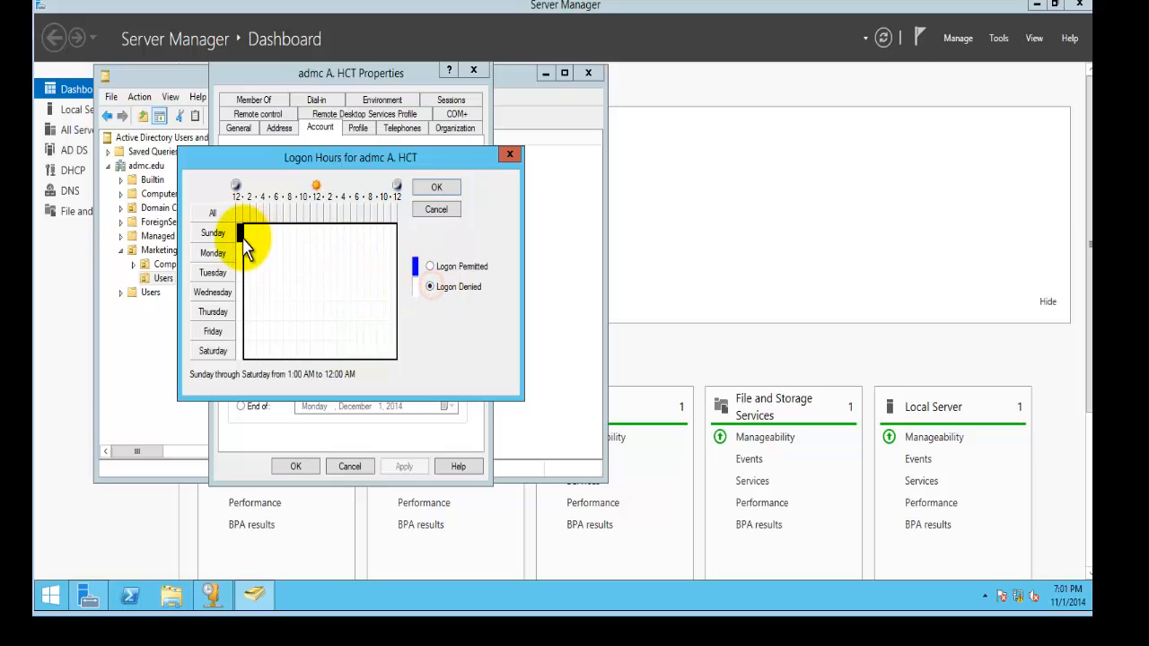
left_click(430, 286)
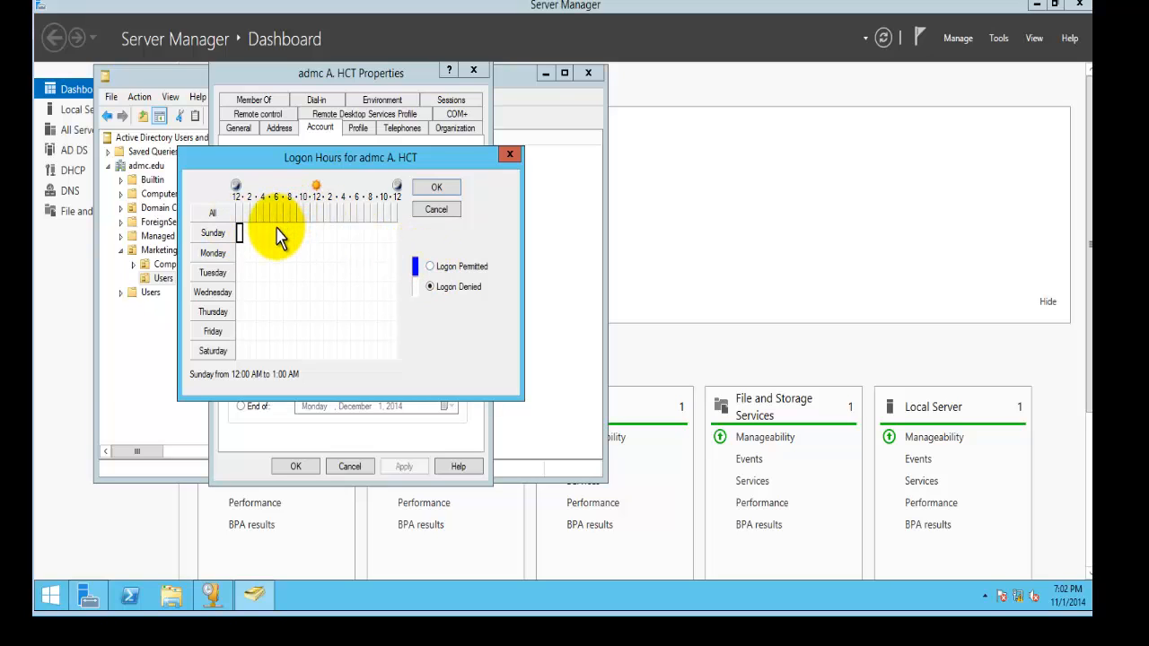
Permit logon Sunday through Thursday, 6 AM to 4 PM, and save the account.
left_click_drag(278, 235, 343, 316)
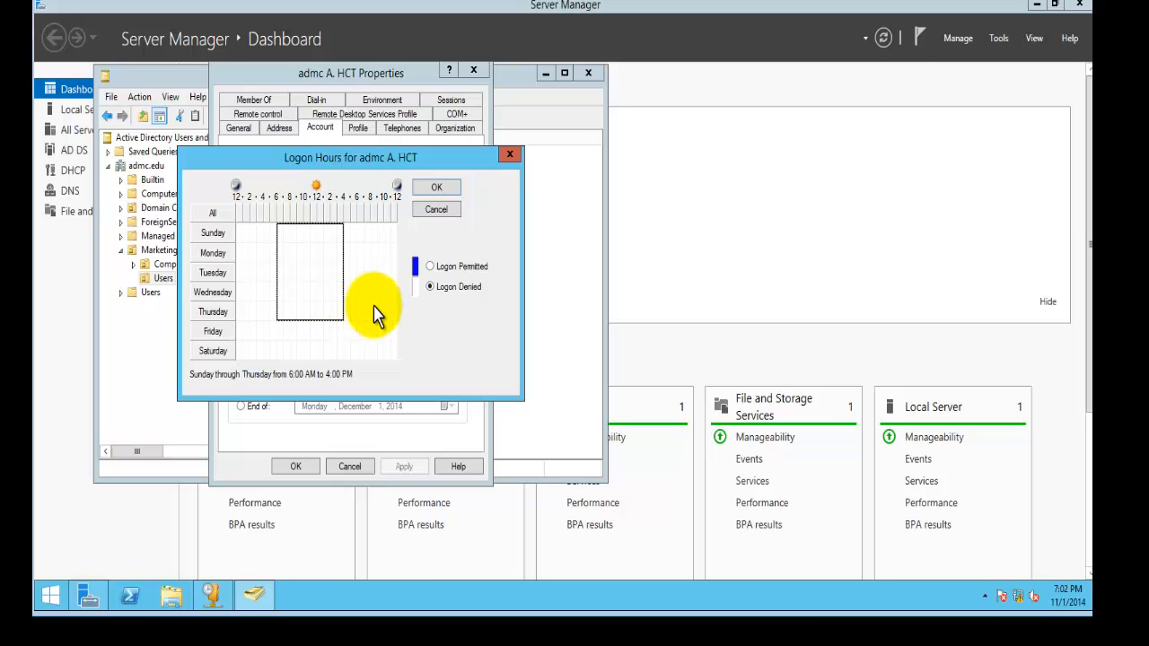
left_click(429, 267)
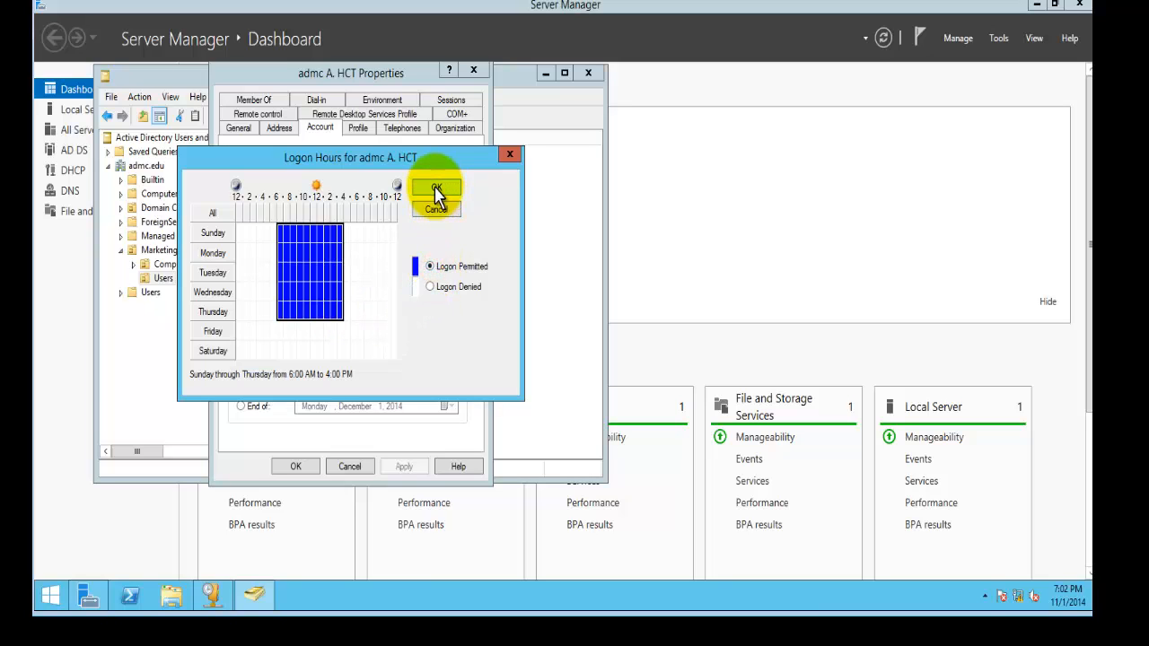
left_click(436, 189)
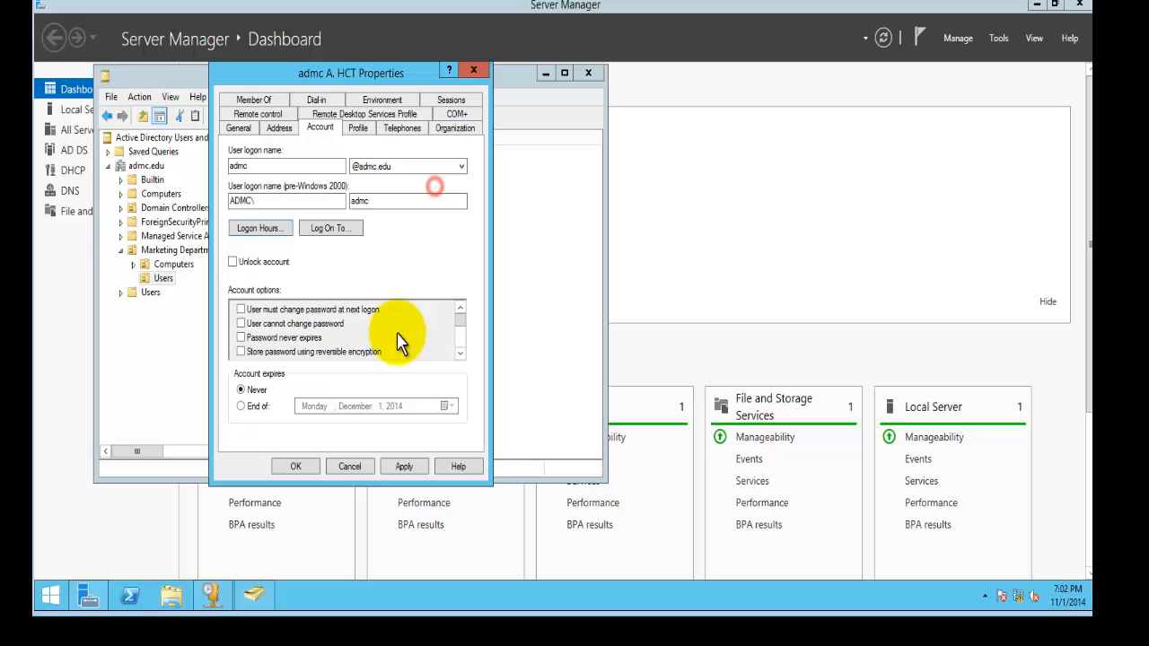
left_click(404, 466)
left_click(297, 466)
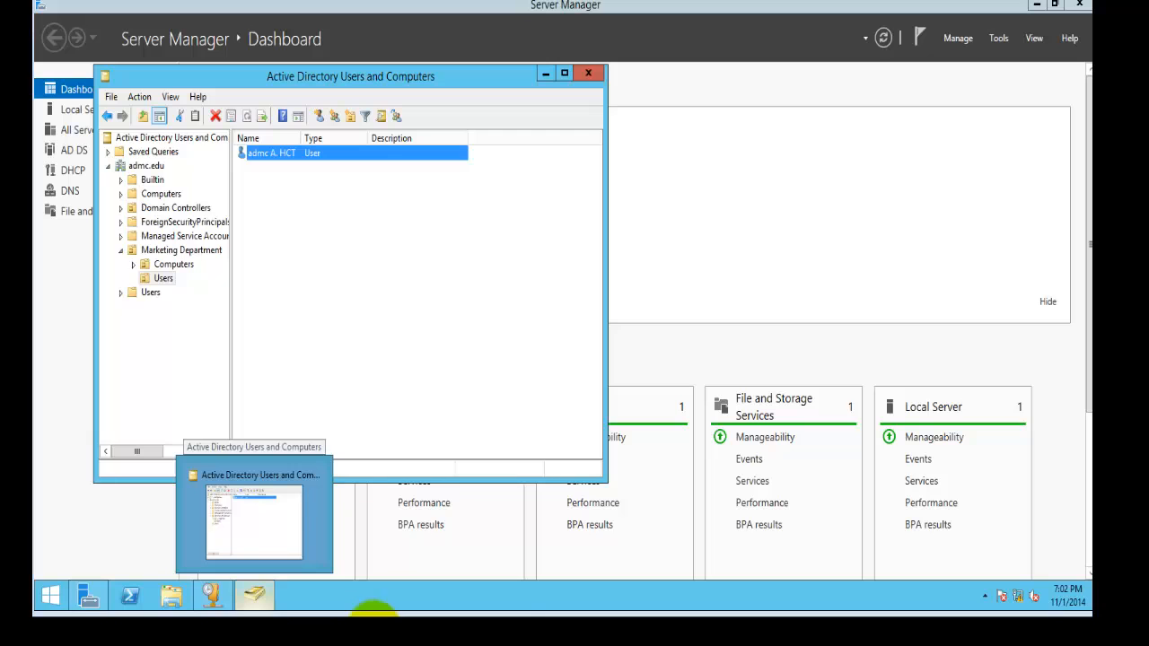
On the Windows 7 machine, log the domain user off from the Start menu's Shut down options.
mouse_move(372, 607)
left_click(320, 588)
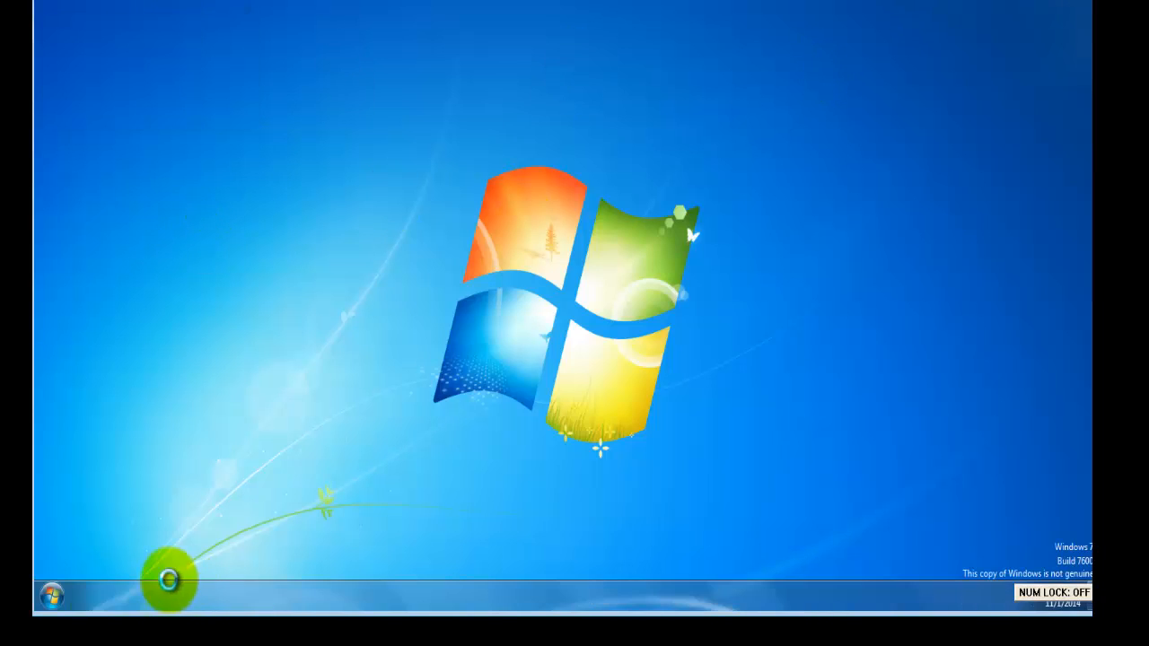
left_click(42, 609)
left_click(251, 547)
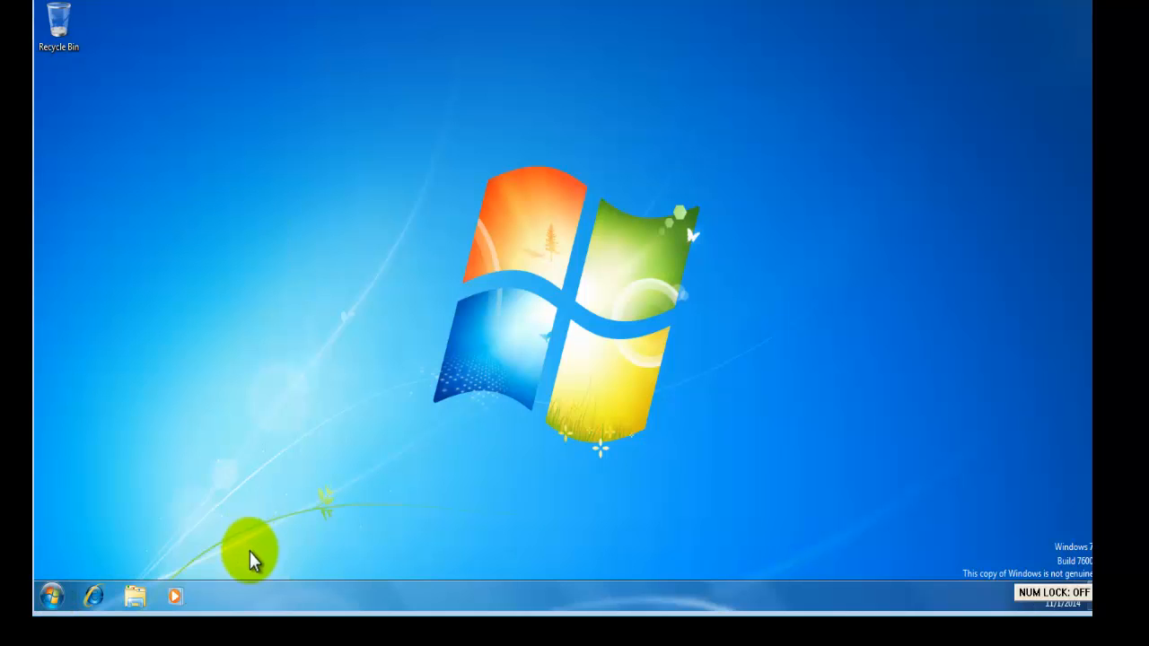
left_click(54, 597)
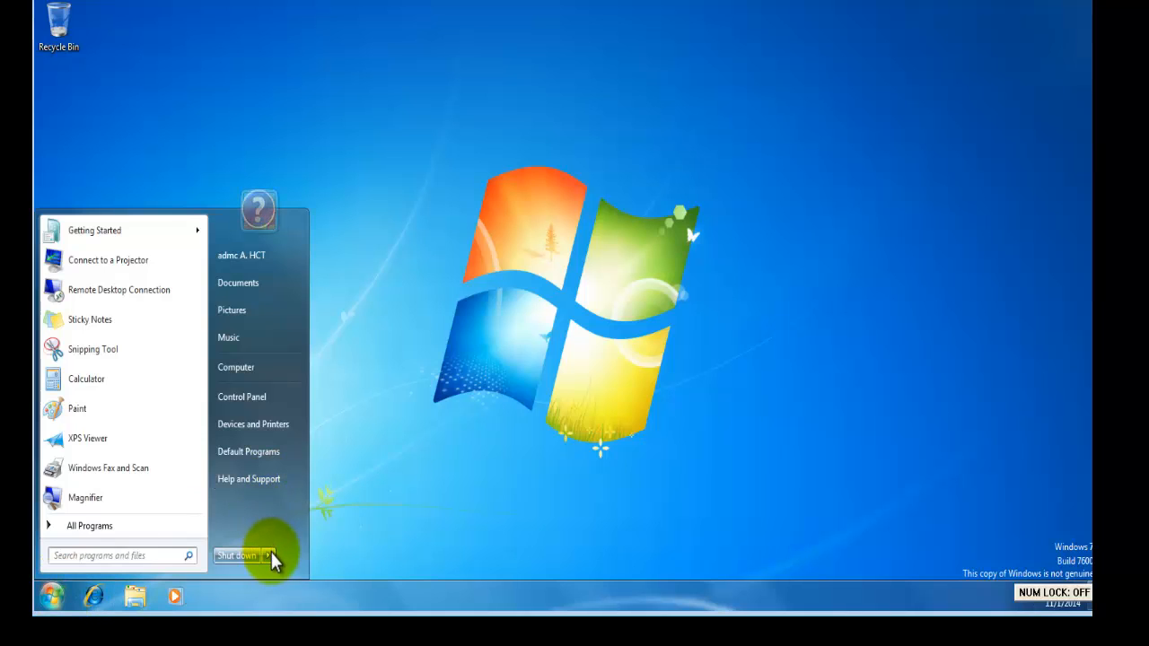
mouse_move(269, 555)
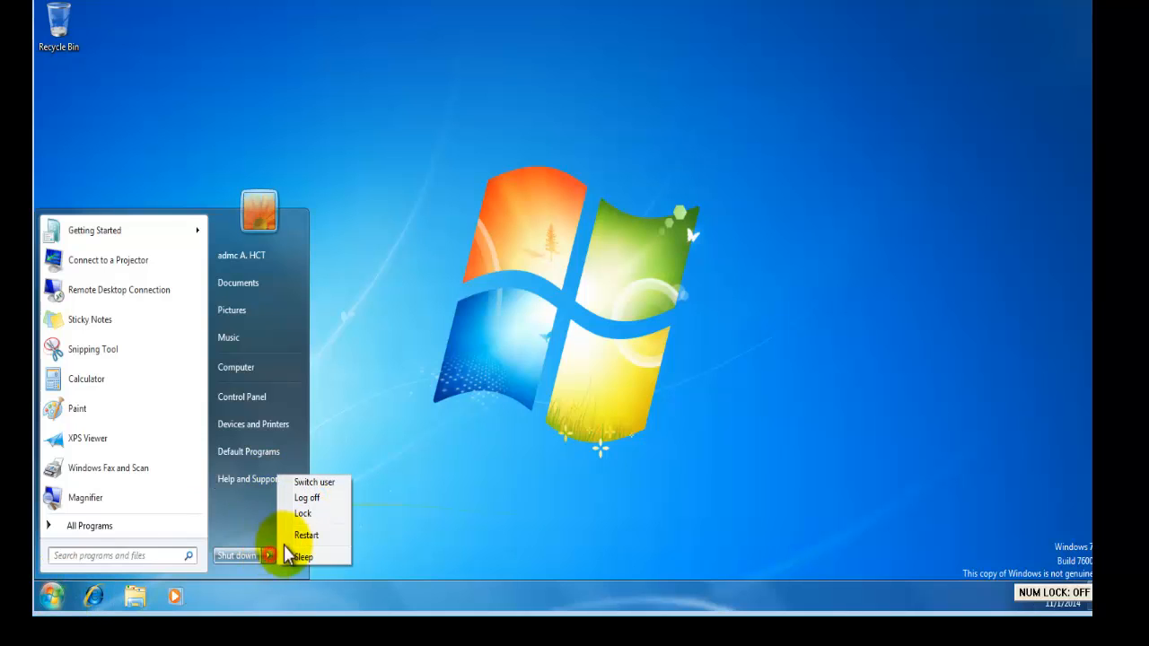
left_click(301, 500)
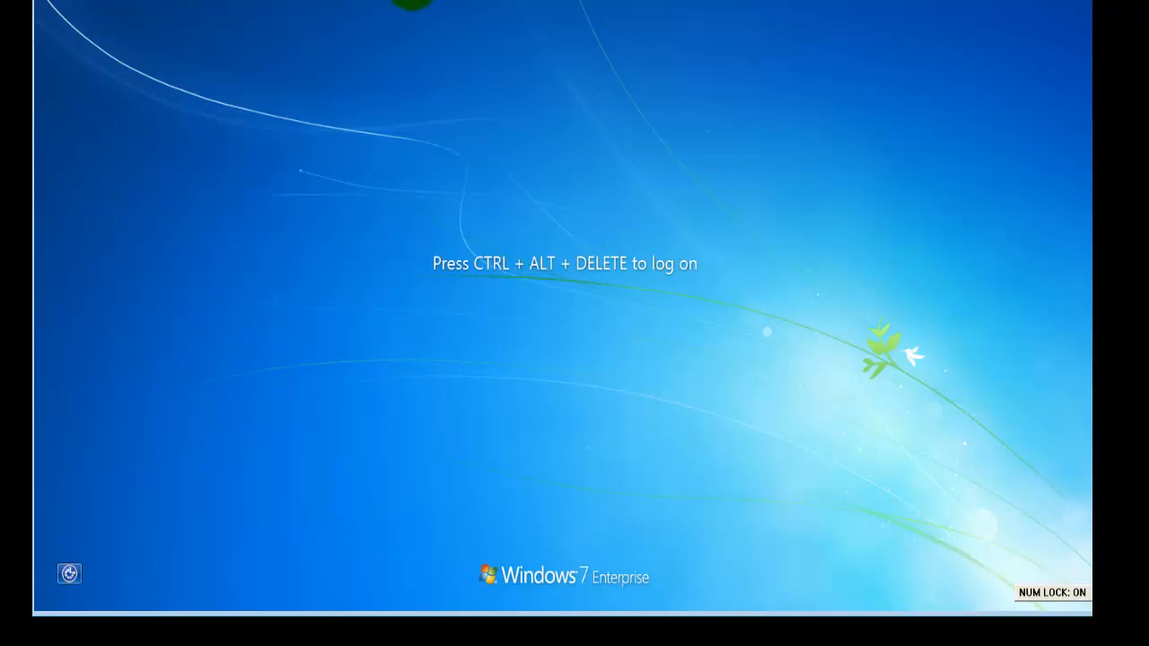
Try signing in as the domain user with their password and dismiss the time-restriction error.
key("ctrl+alt+Delete")
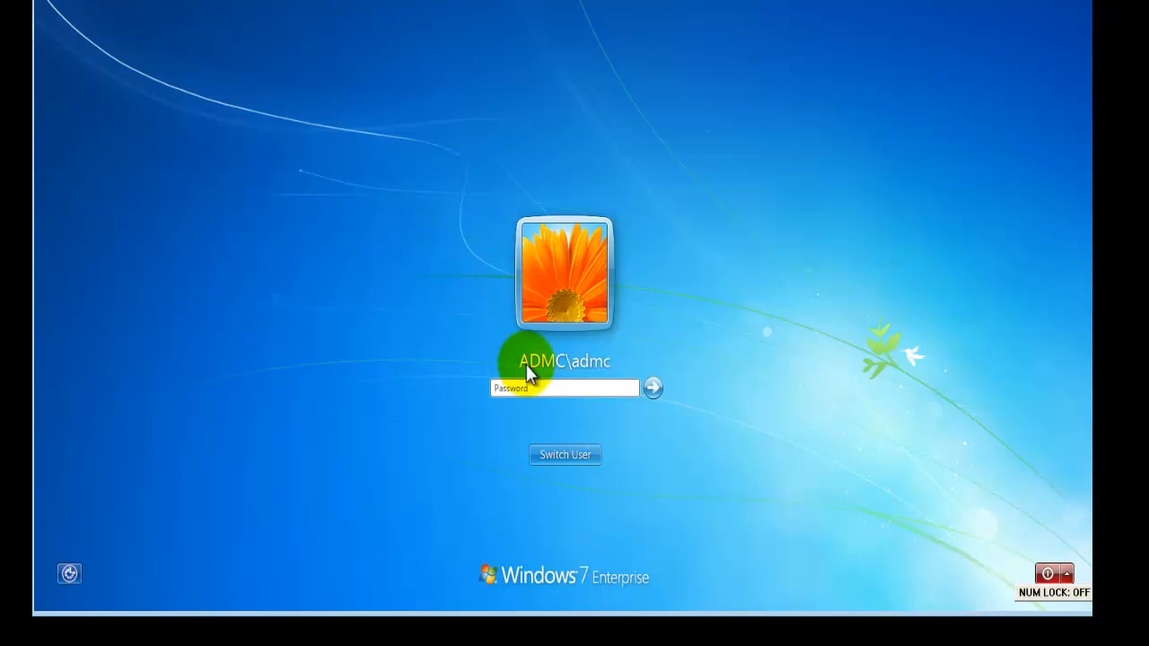
left_click(554, 389)
type("•")
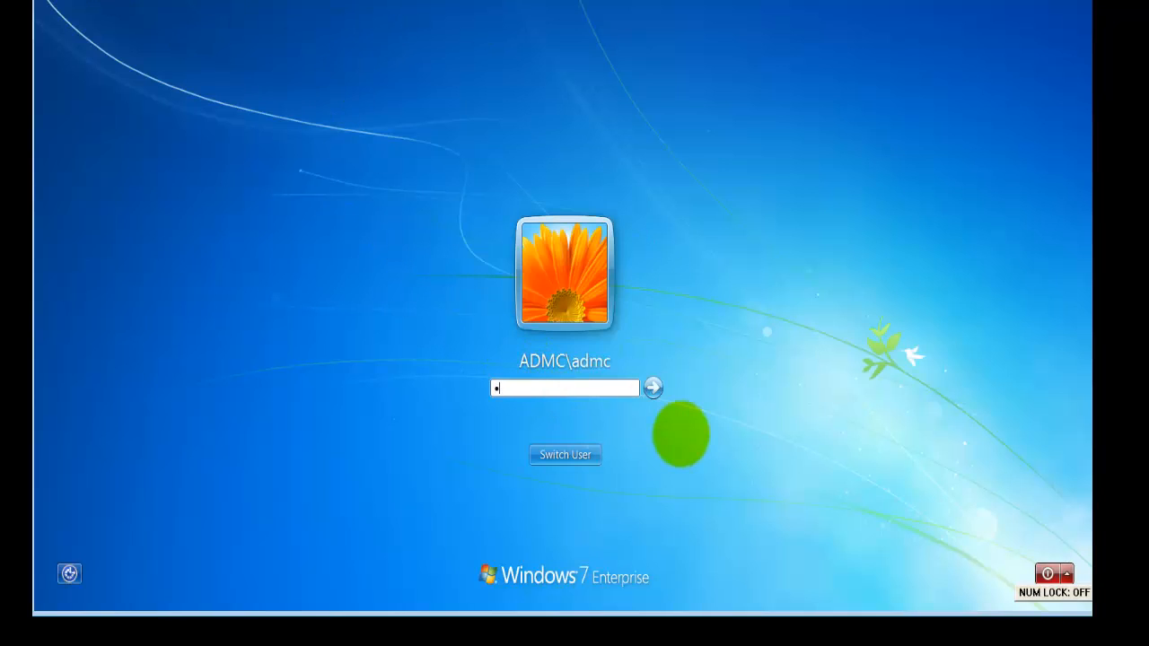
type("•••••••")
key("Return")
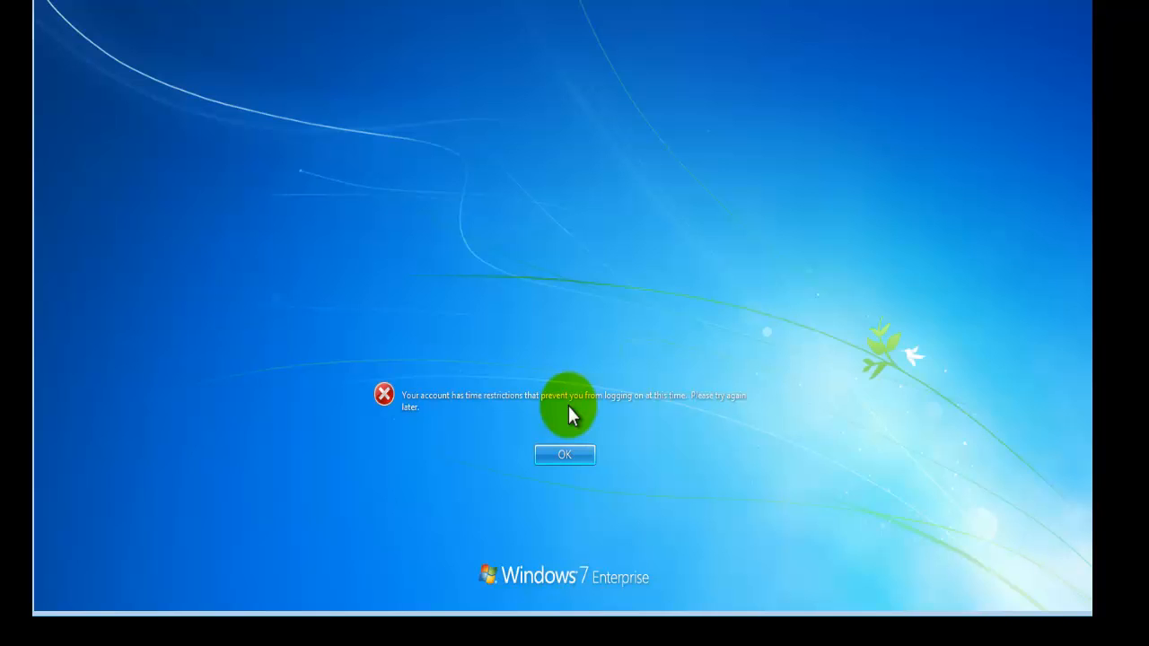
left_click(557, 455)
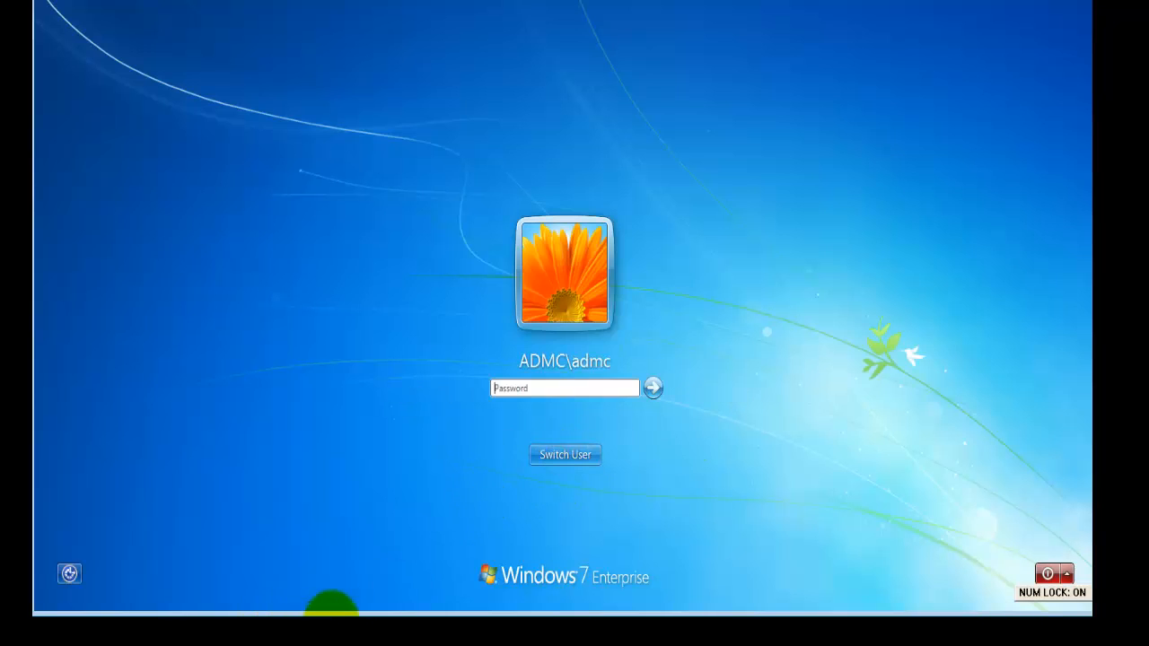
Reopen the Marketing user's Logon Hours, permit logon at all hours every day, and save.
mouse_move(379, 622)
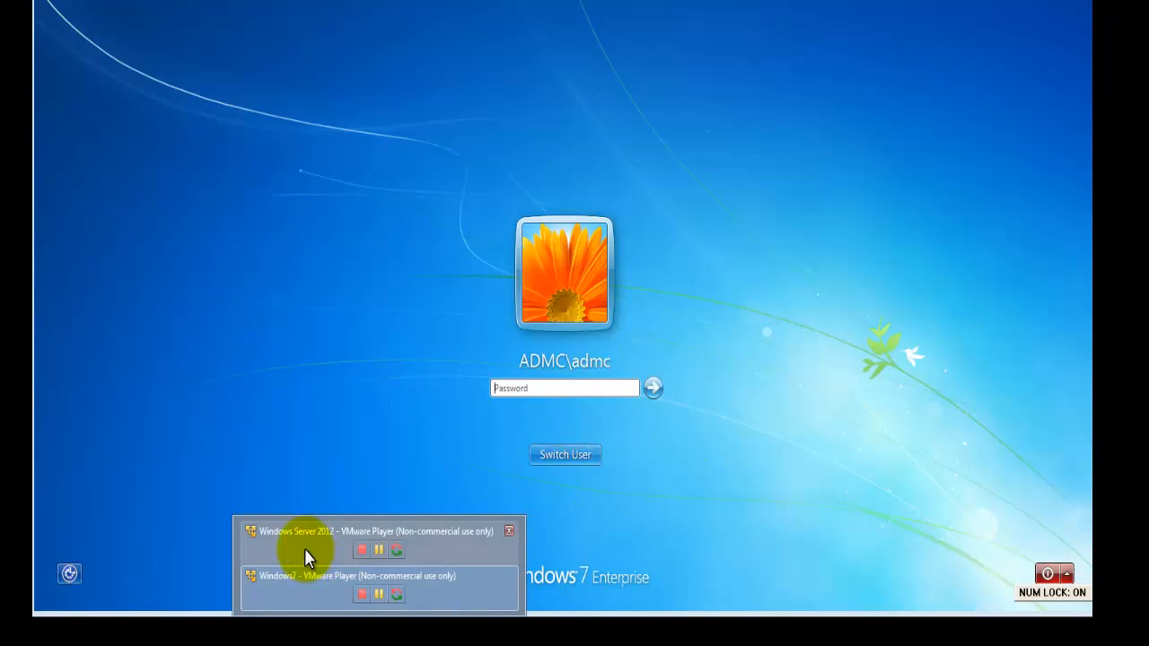
left_click(304, 549)
double_click(320, 156)
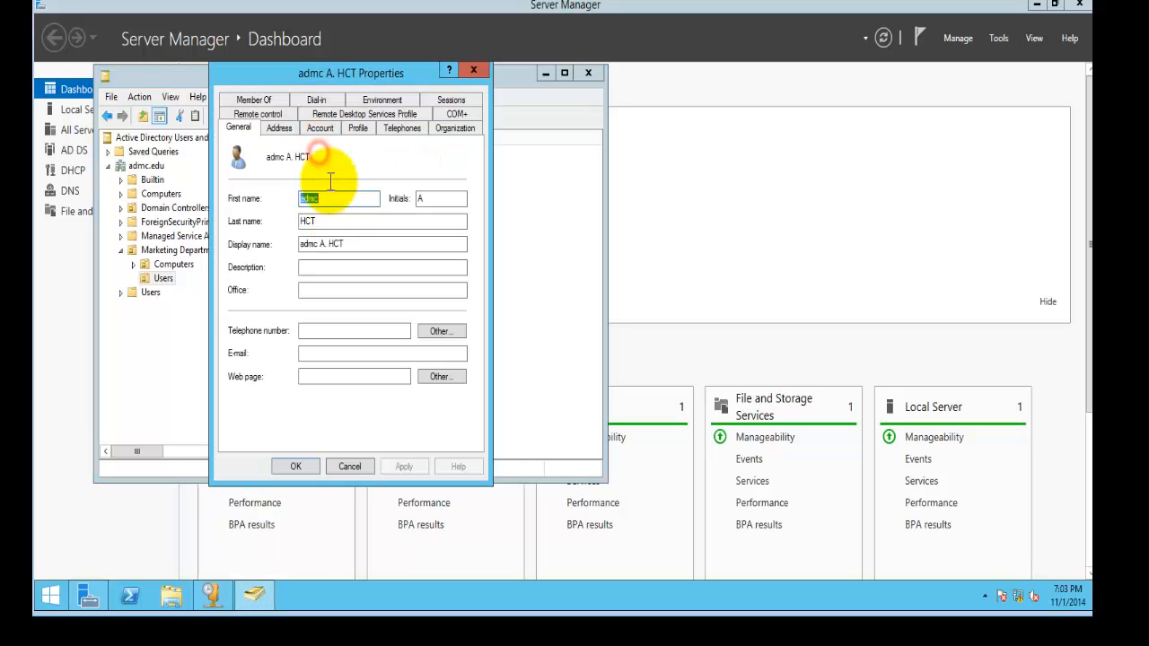
left_click(320, 127)
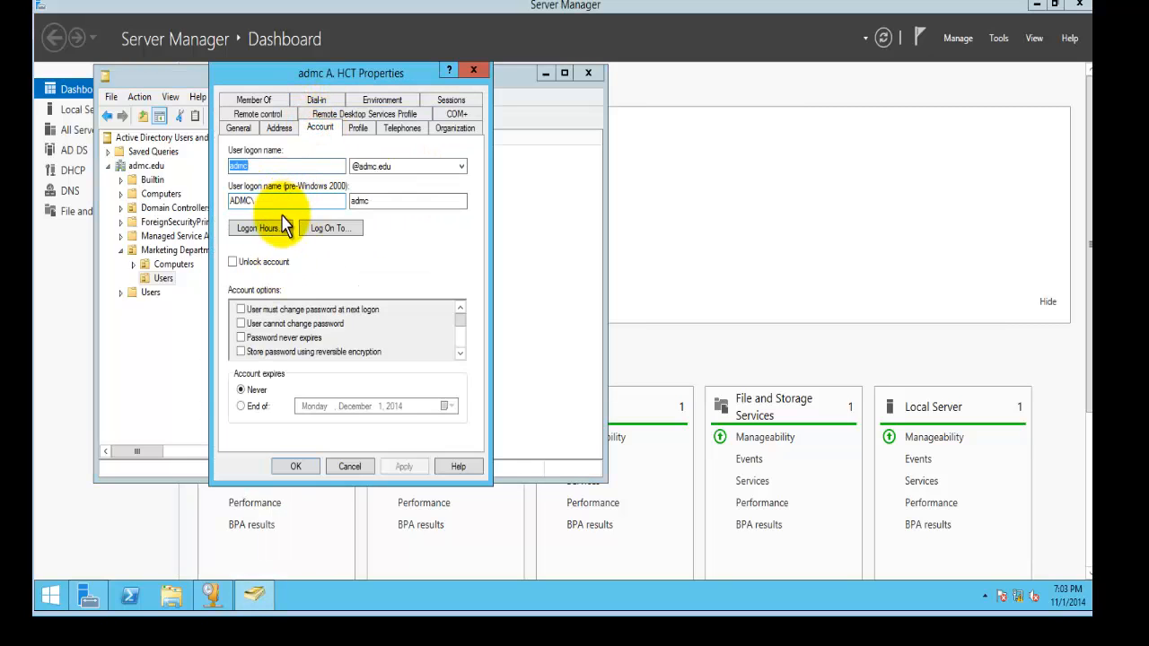
left_click(280, 228)
left_click_drag(237, 228, 410, 338)
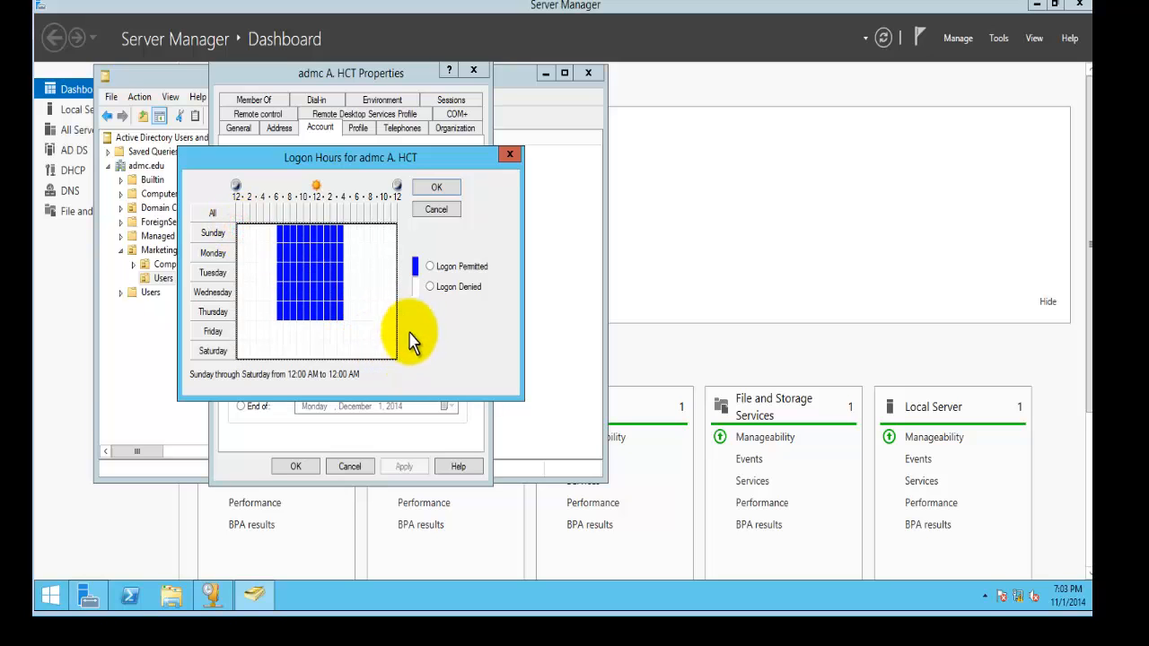
left_click(431, 268)
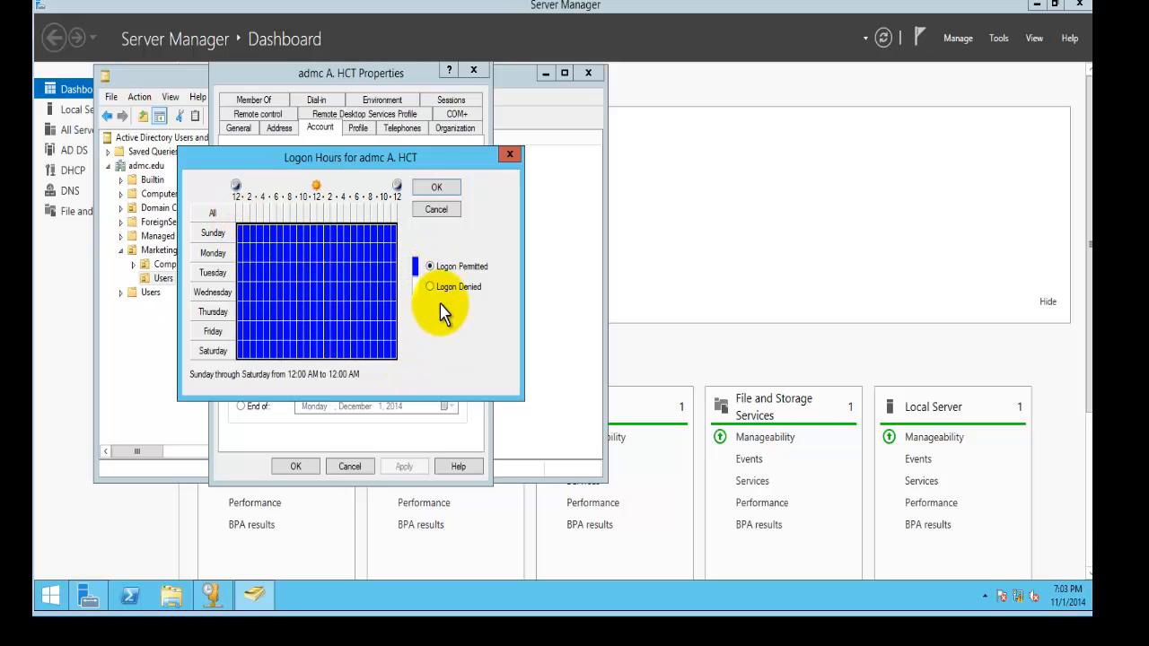
left_click(436, 188)
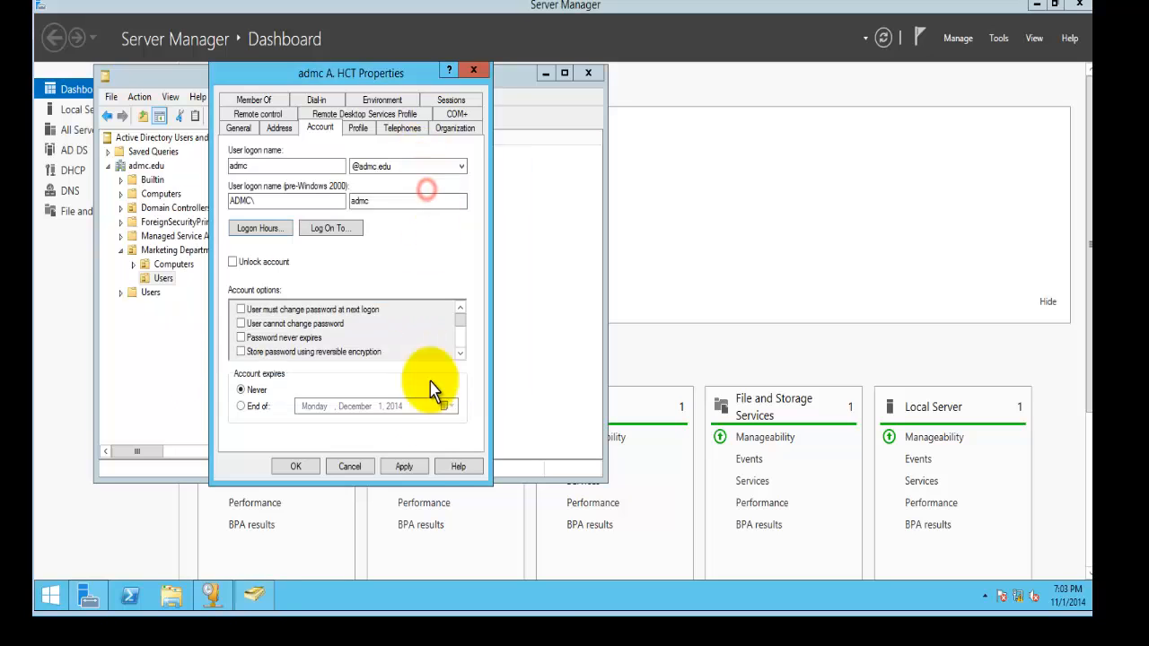
left_click(405, 466)
left_click(296, 467)
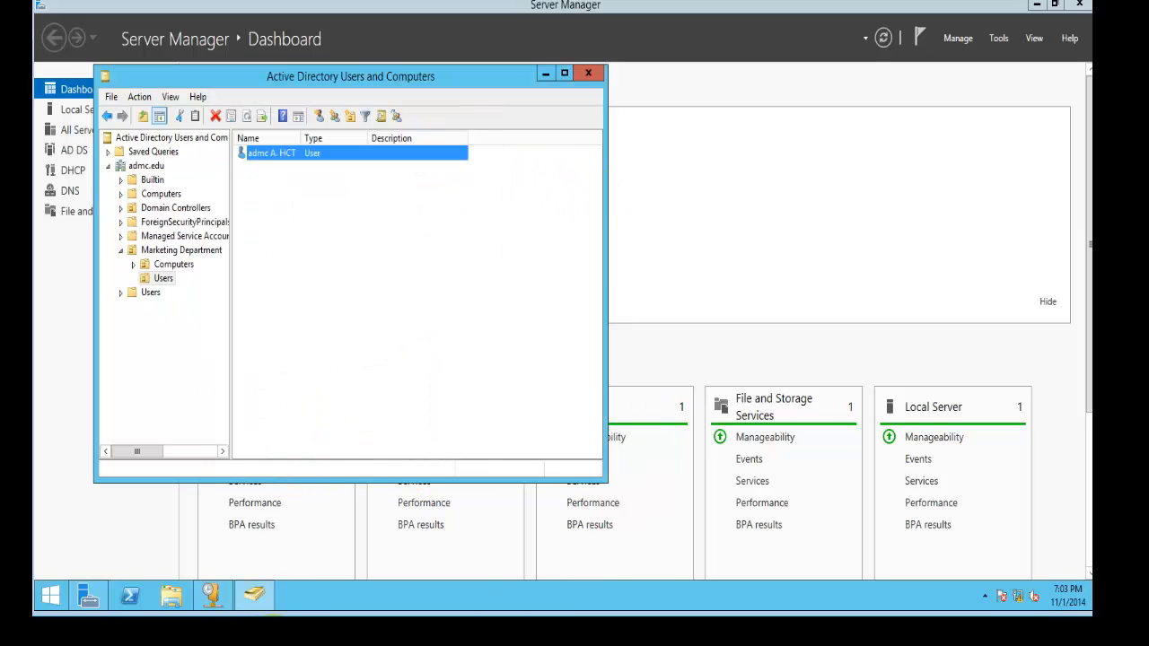
Set the Marketing user's Log On To option to allow only specified computers.
double_click(279, 155)
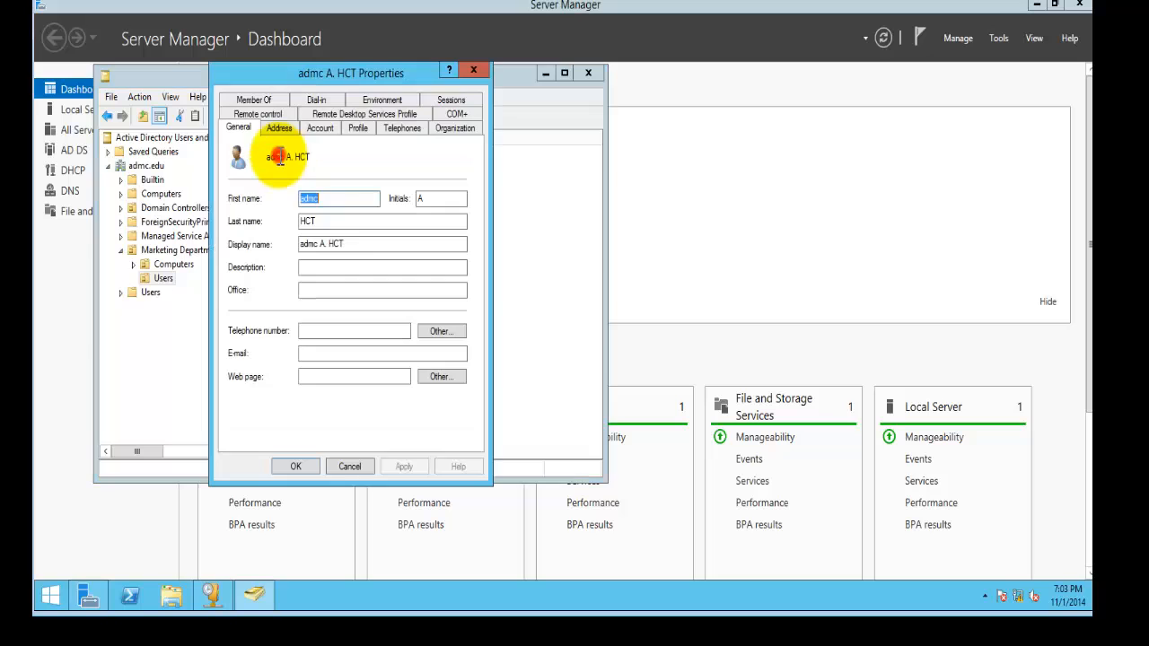
left_click(319, 128)
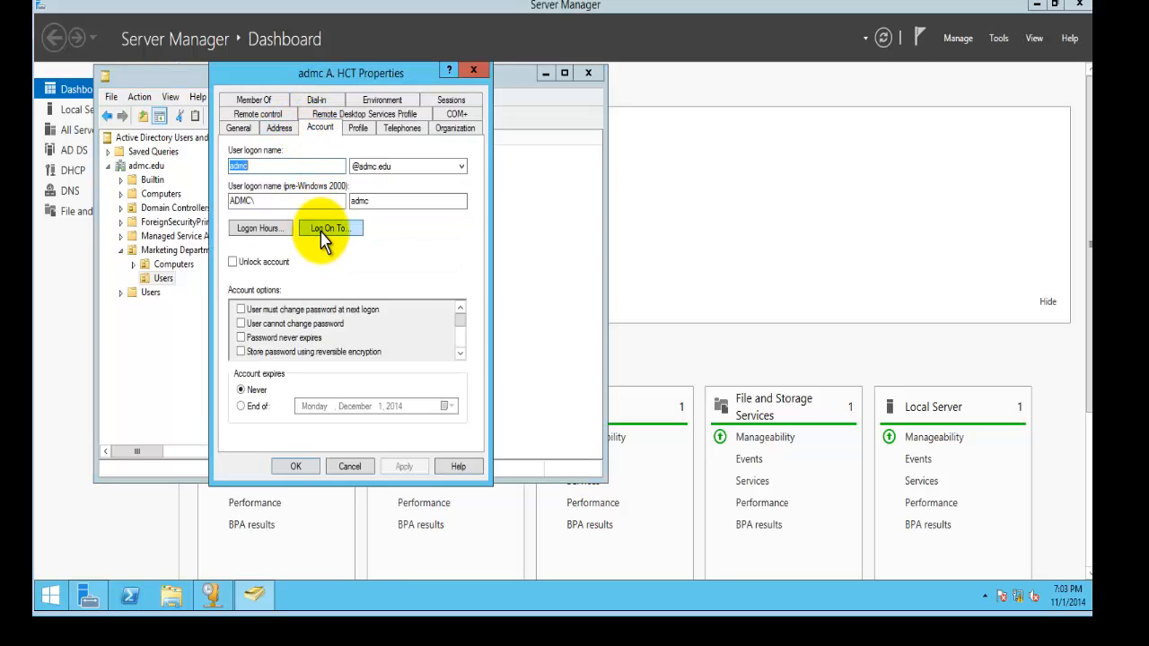
left_click(323, 232)
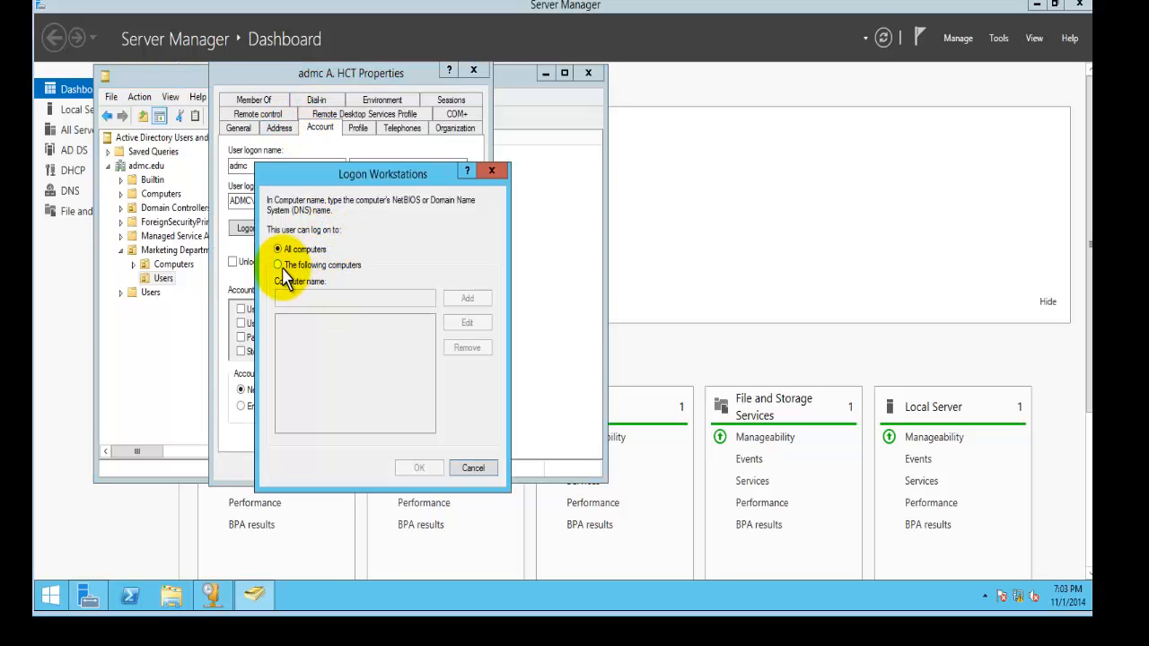
left_click(285, 268)
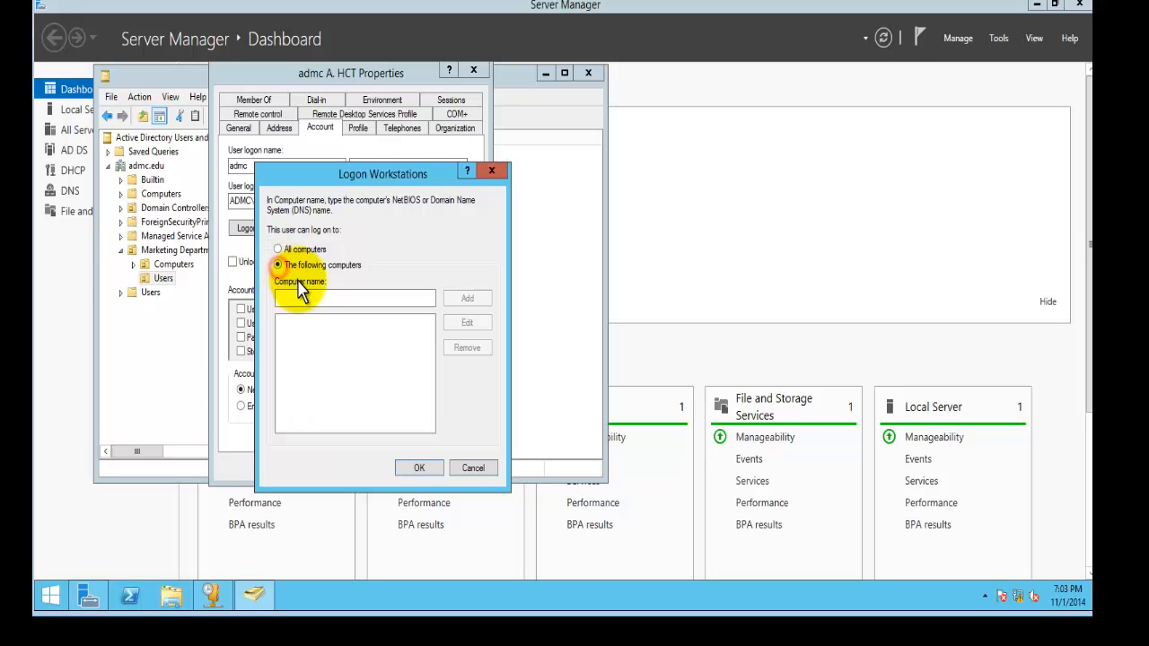
left_click(303, 297)
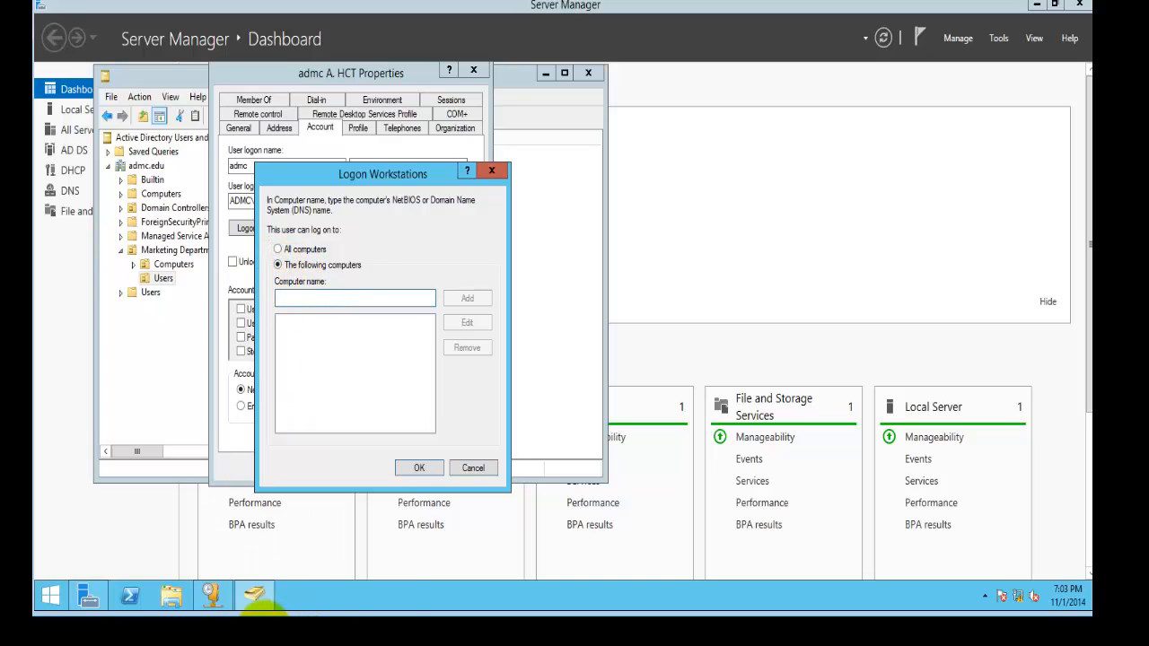
Check the Windows 7 computer name and enter it, ending in 'msu', as the allowed workstation.
mouse_move(260, 610)
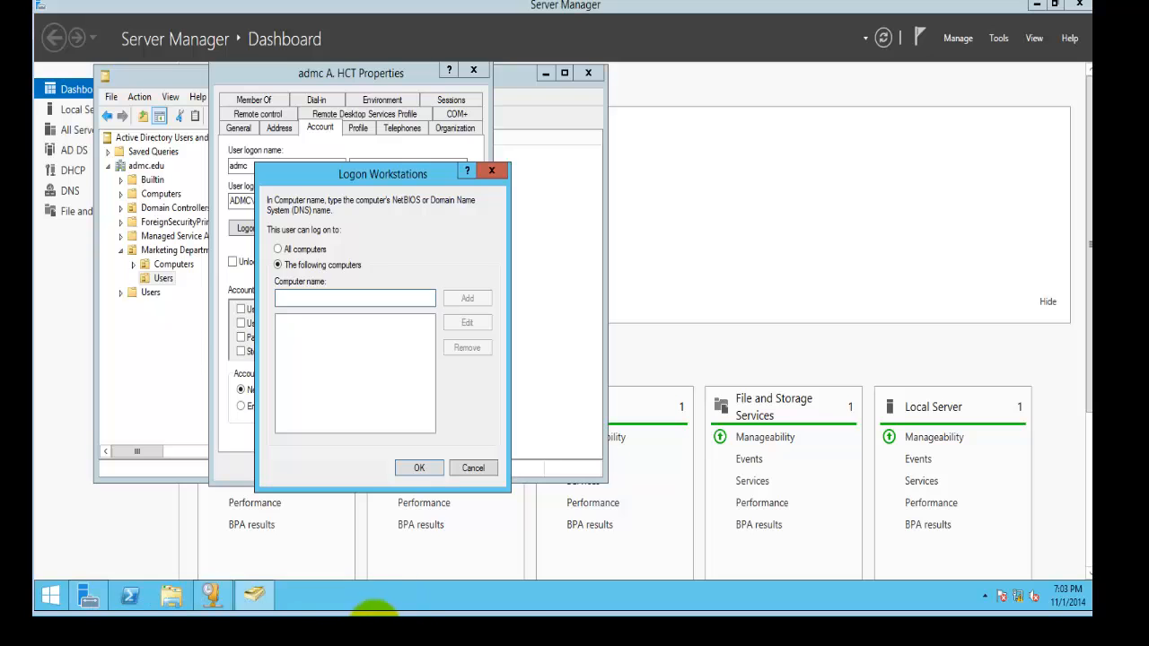
mouse_move(379, 606)
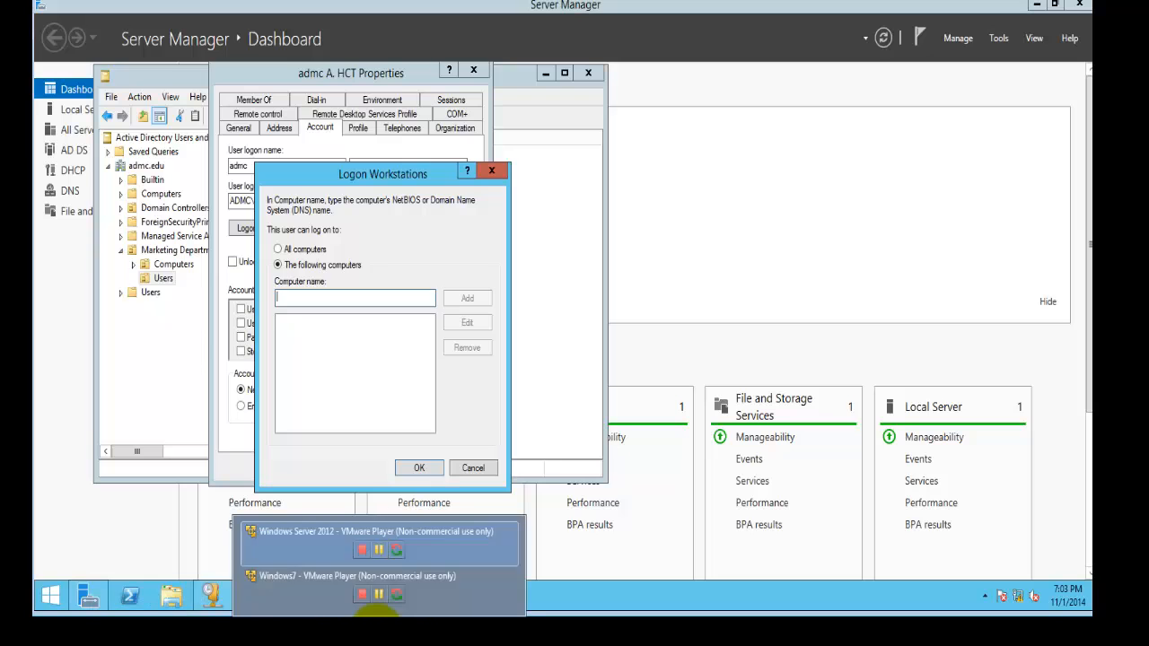
left_click(310, 582)
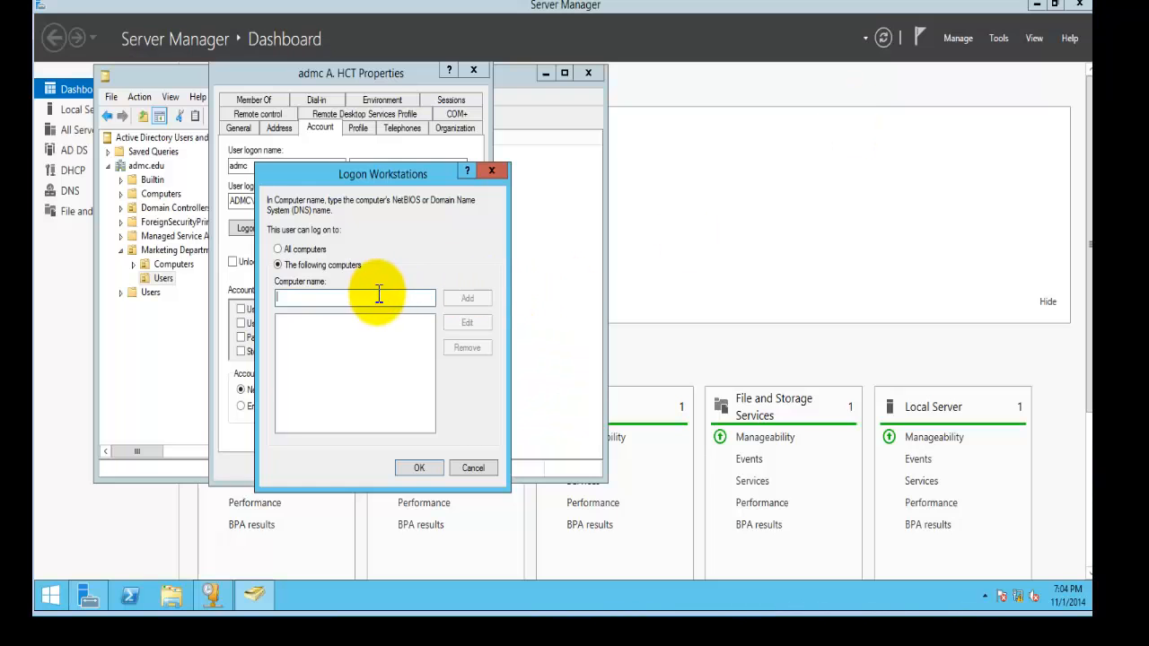
left_click(378, 297)
type("admc-aahne")
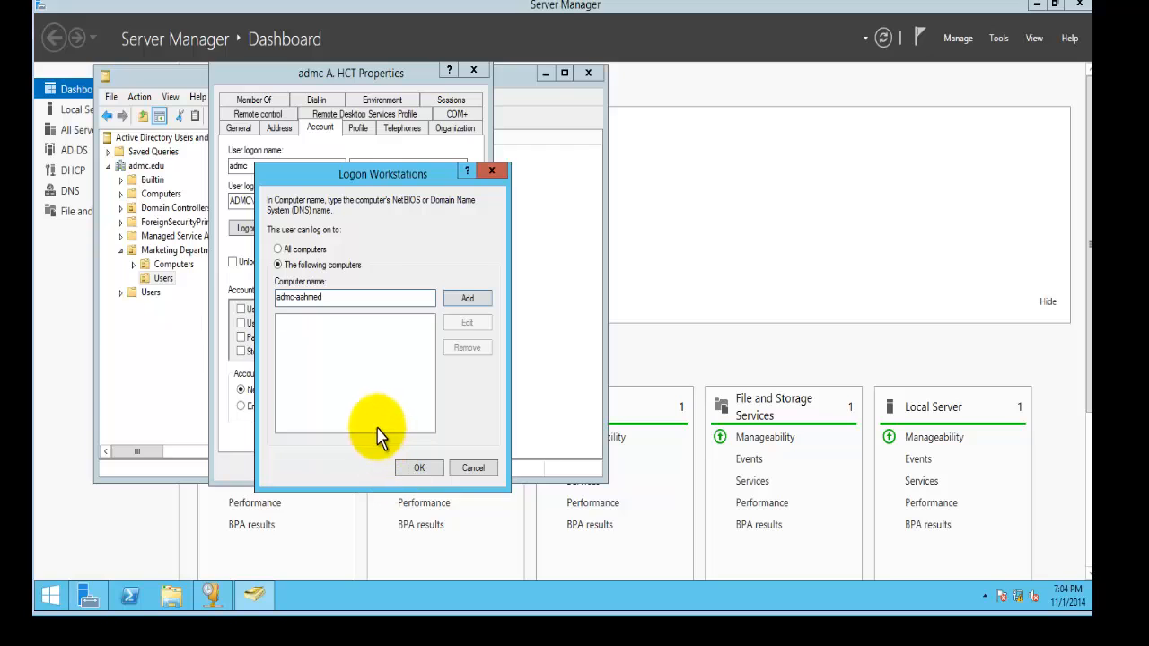
double_click(303, 306)
left_click_drag(303, 306, 300, 314)
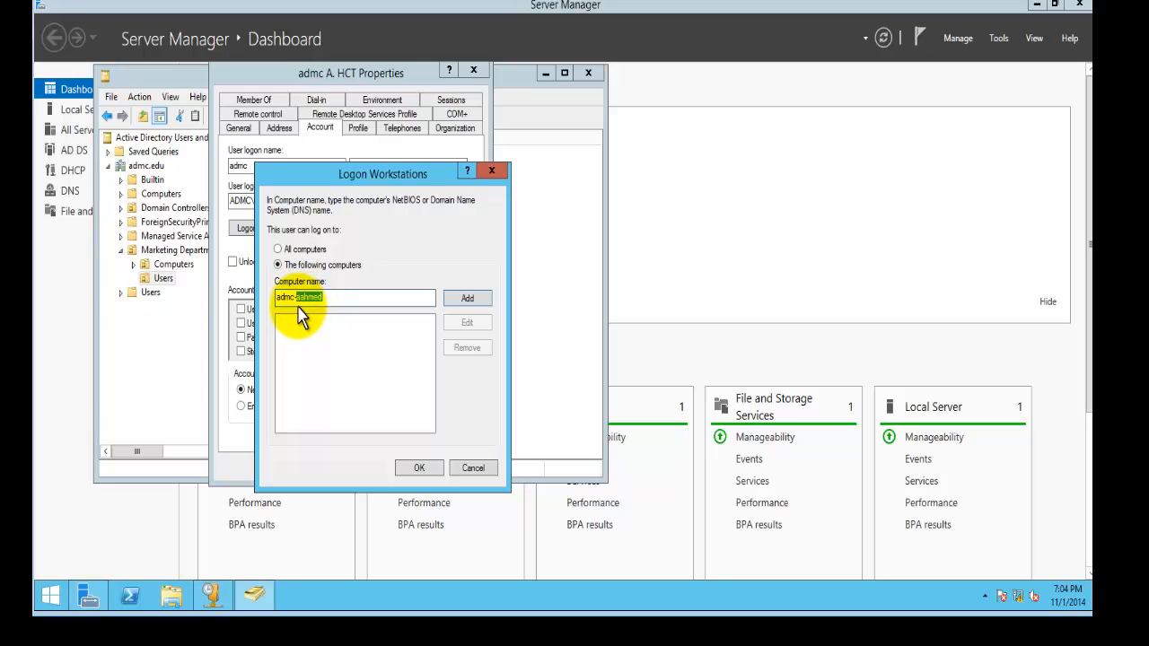
type("msultan")
Add the computer to the allowed workstation list and save the user's properties.
left_click(467, 298)
left_click(437, 462)
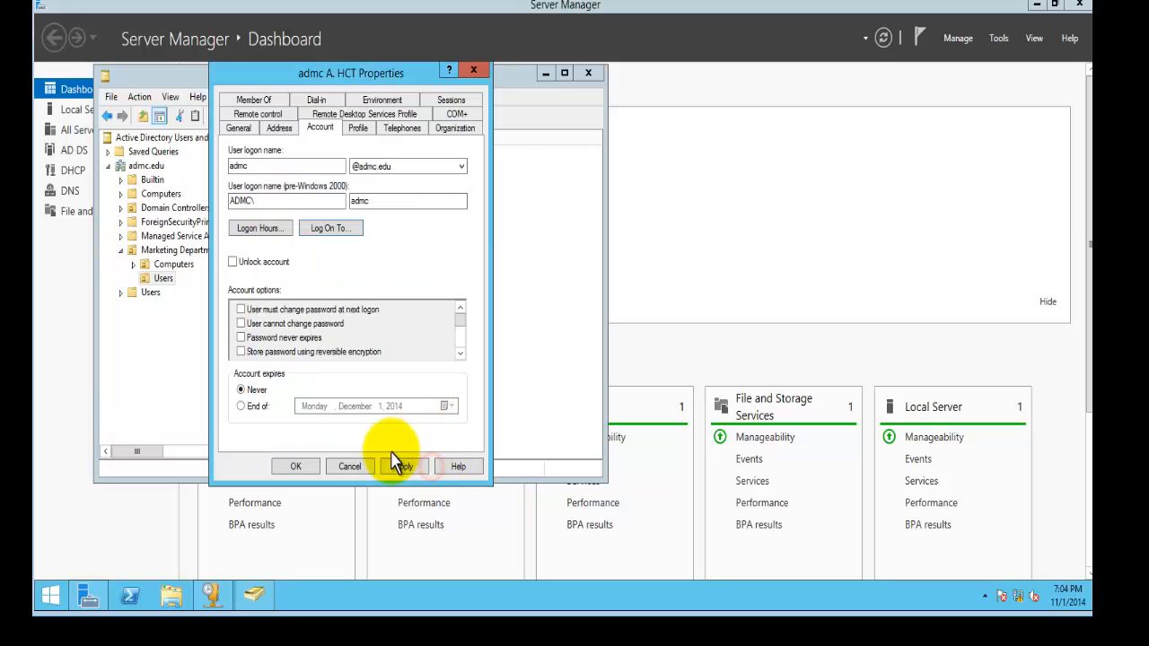
left_click(402, 467)
left_click(299, 466)
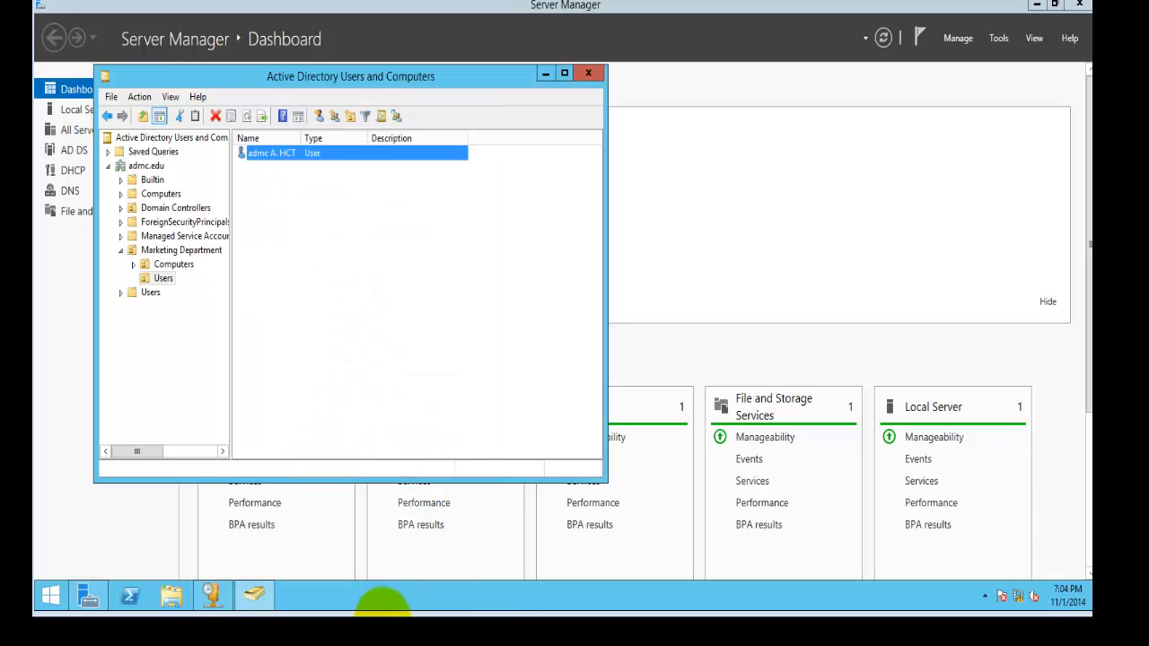
mouse_move(380, 611)
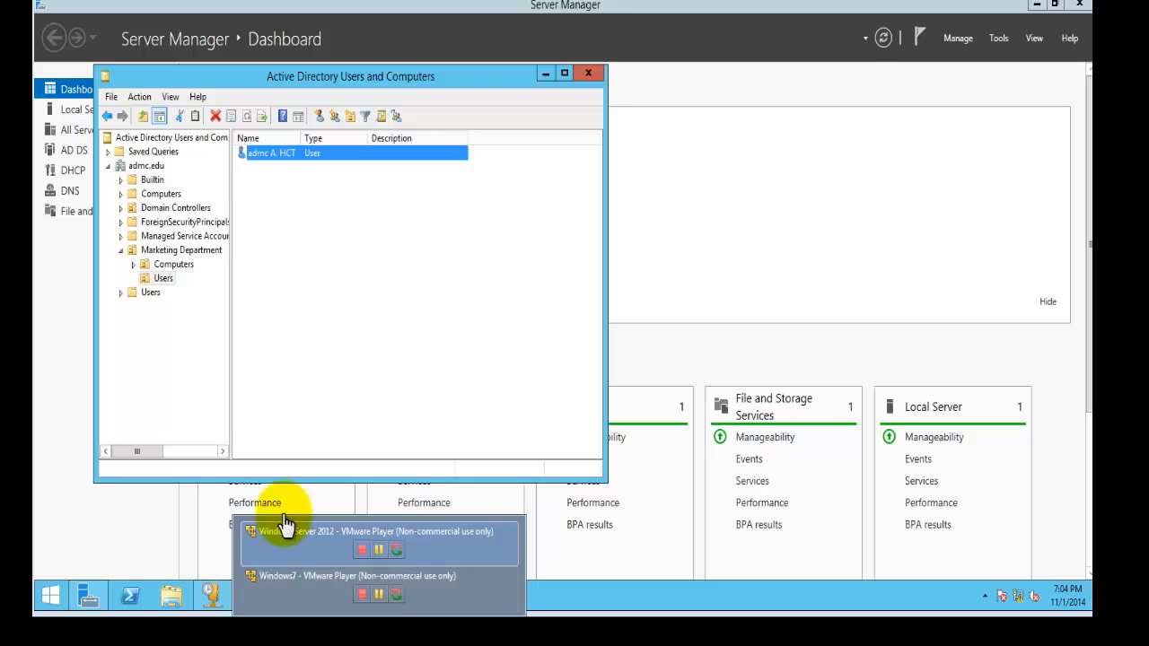
On Windows 7, attempt the domain user's logon via Other User and dismiss the workstation-restriction error.
left_click(304, 574)
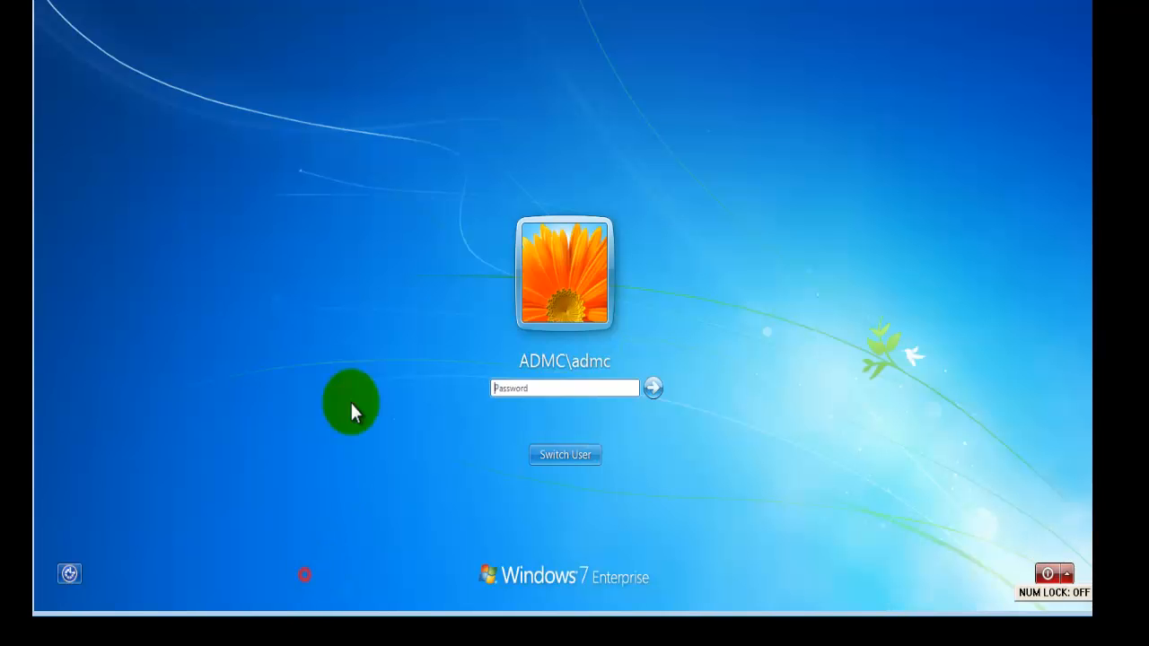
left_click(564, 456)
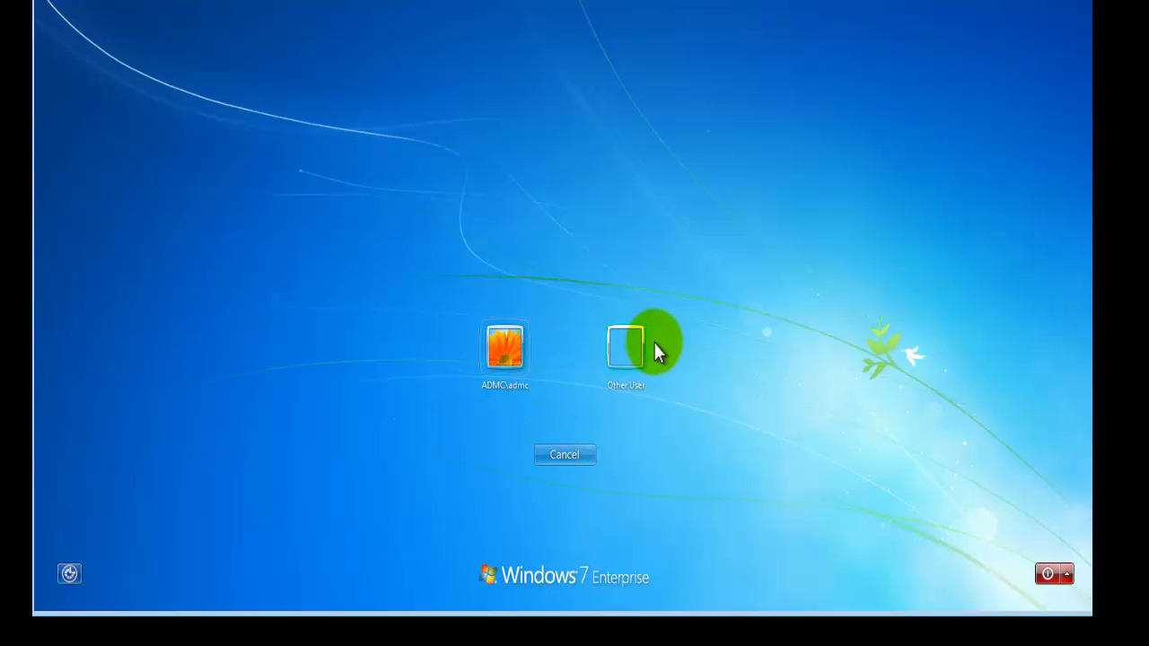
left_click(613, 353)
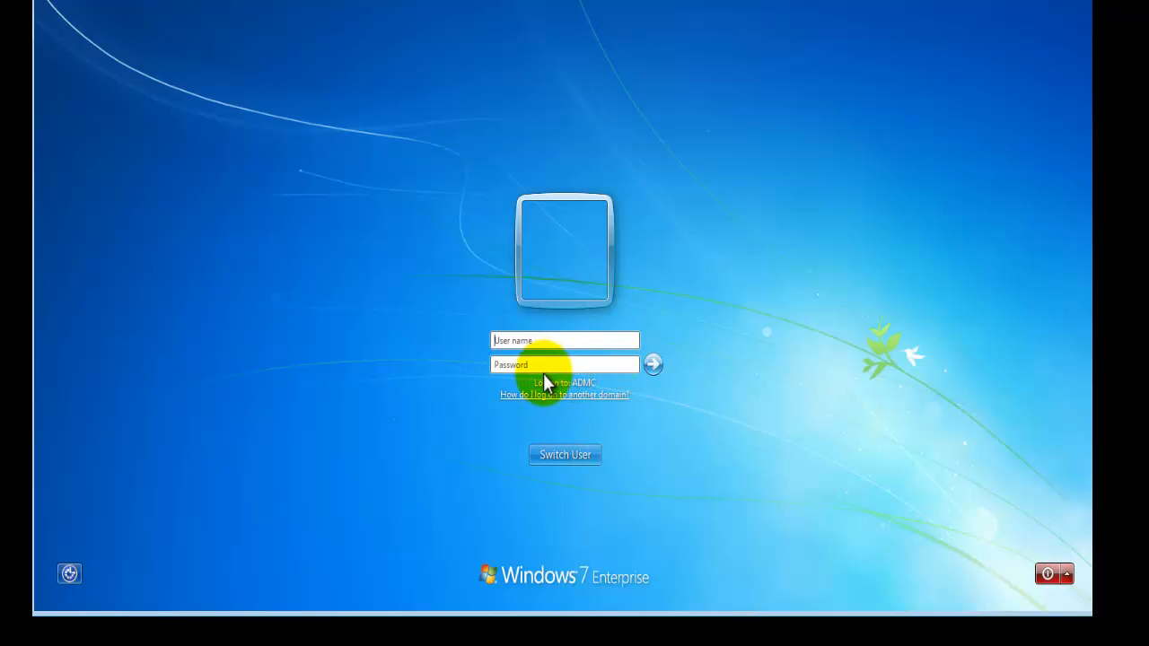
left_click(542, 340)
type("admc")
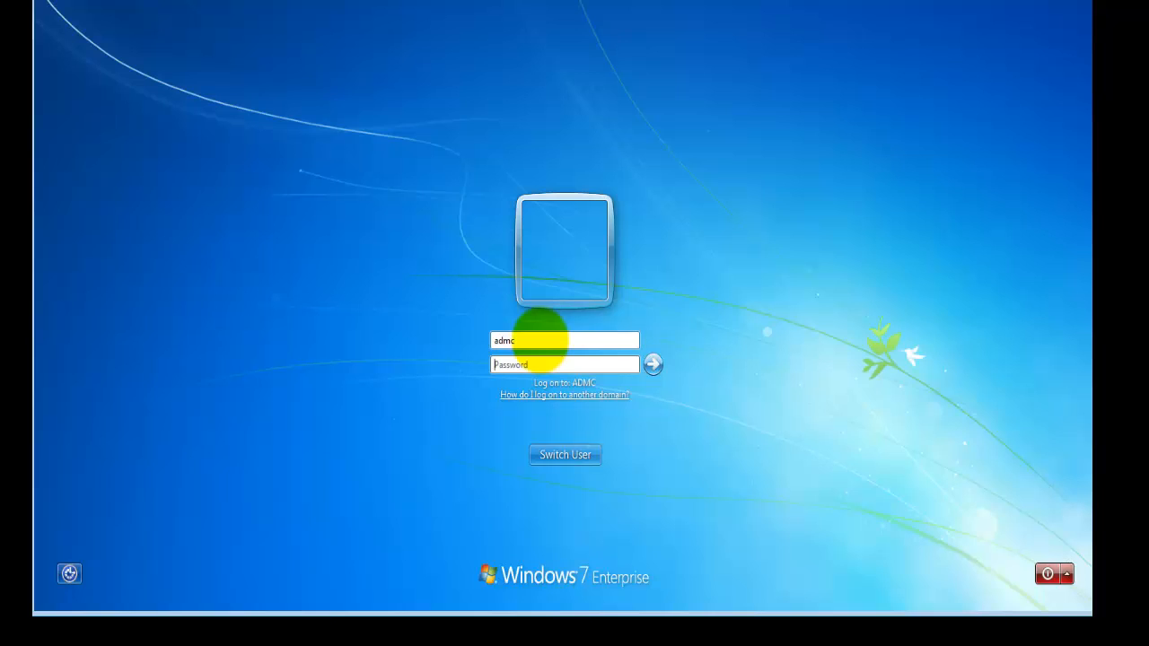
key("Tab")
type("passwo")
key("Return")
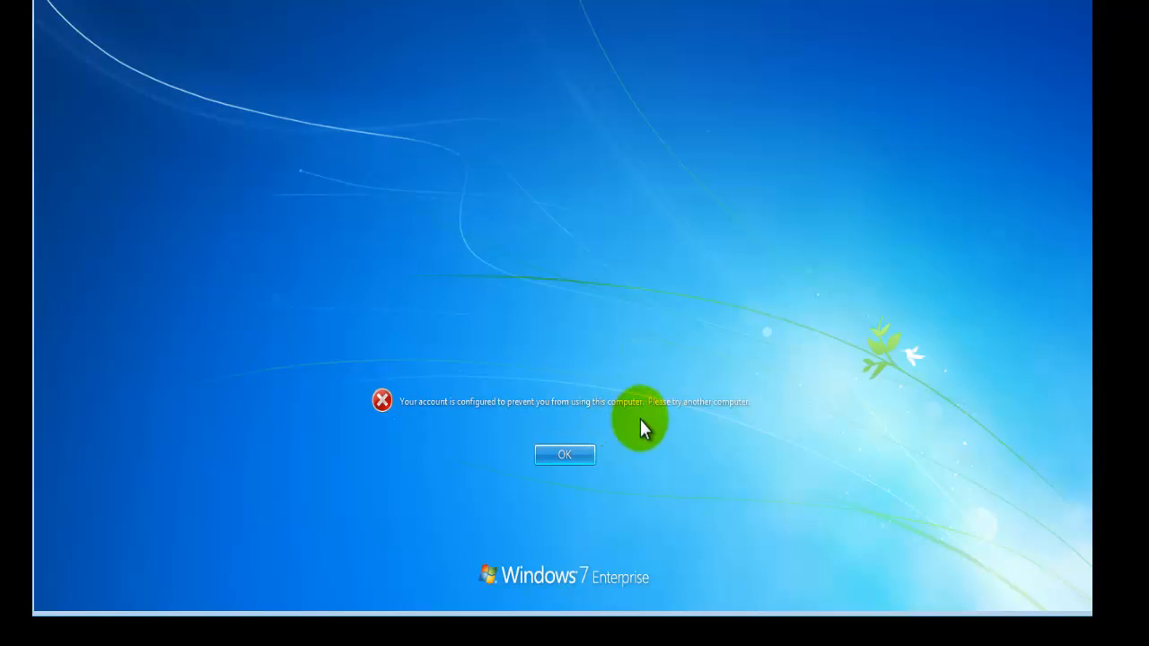
left_click(581, 453)
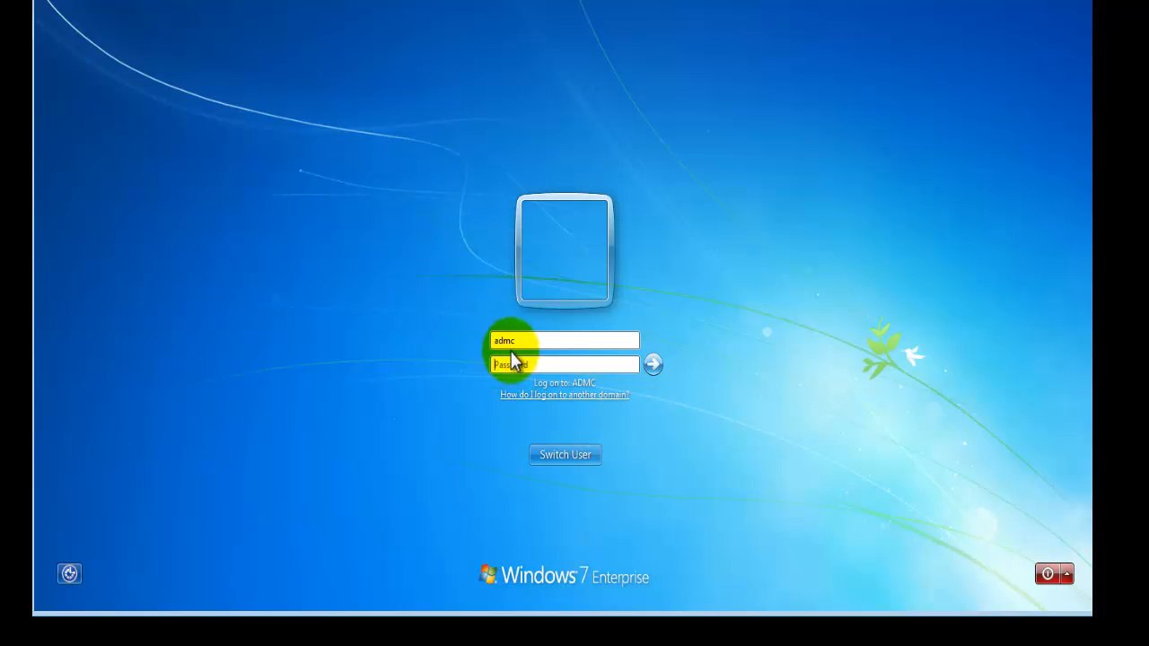
key("Num_Lock")
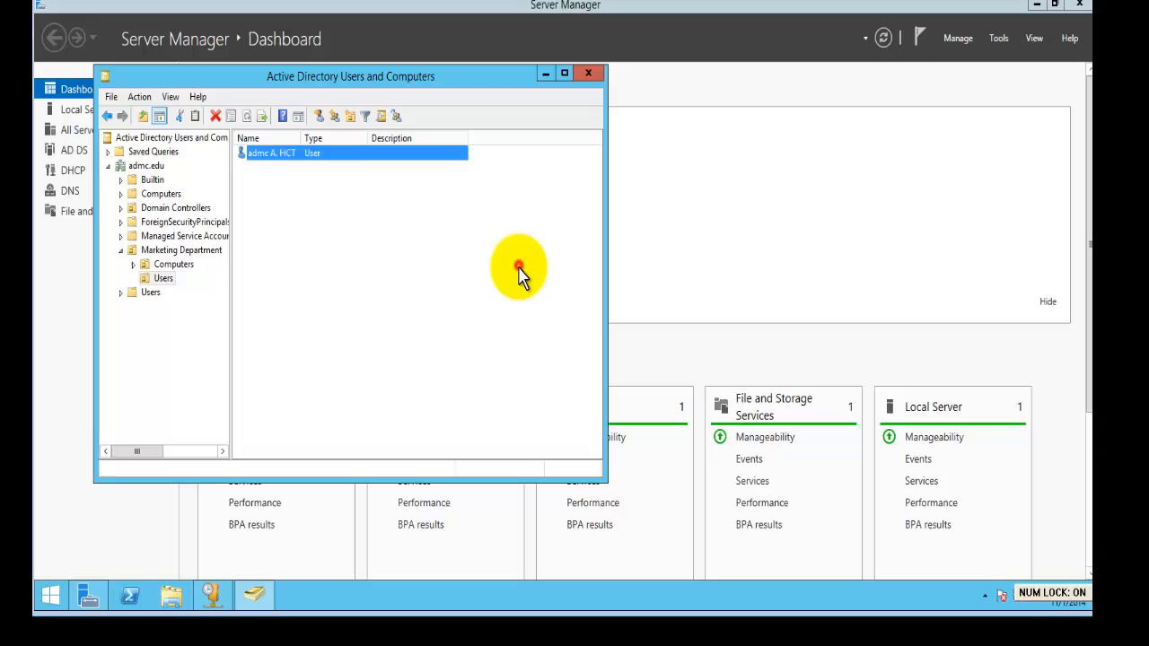
left_click(519, 265)
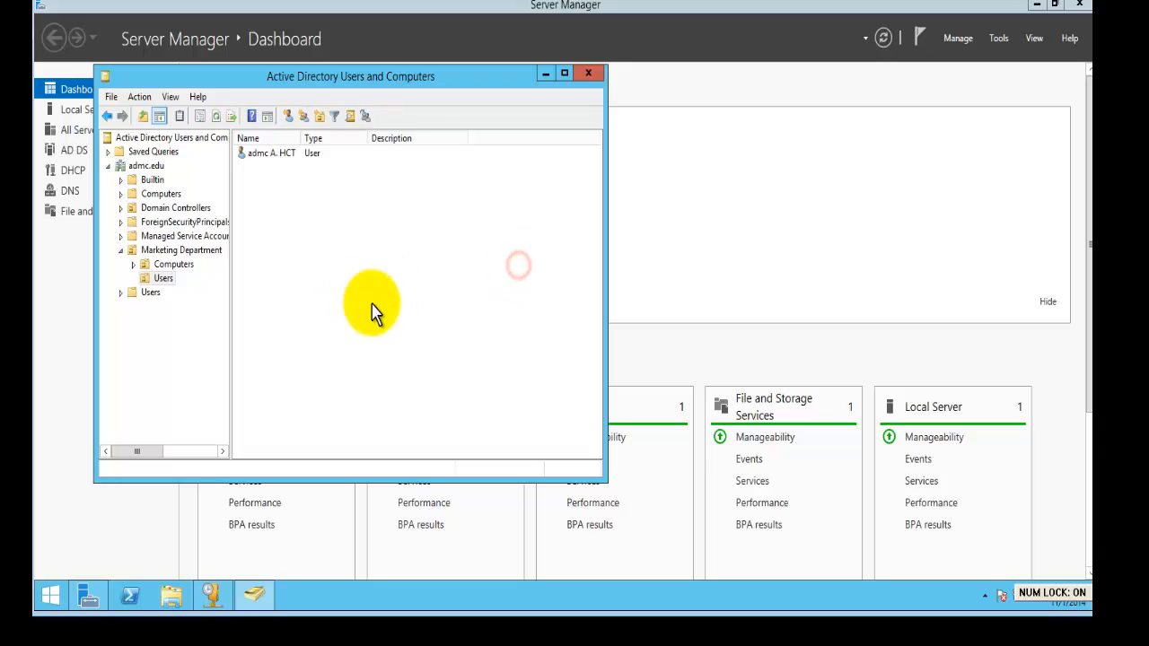